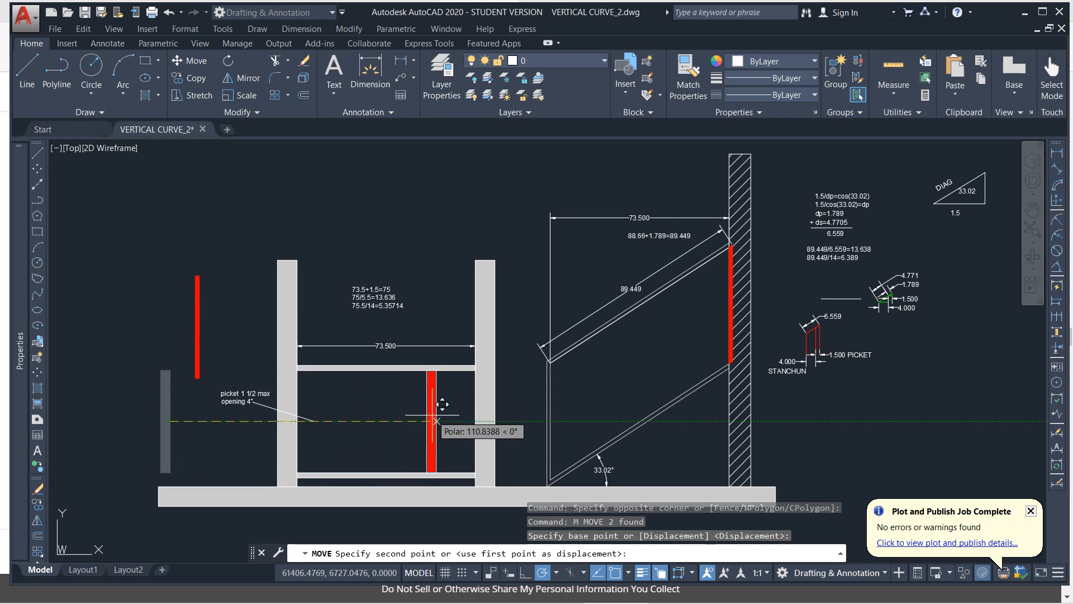
- Place the red post being moved so its right edge's midpoint sits on the left grey post's inner face
scroll(316, 408, up, 6)
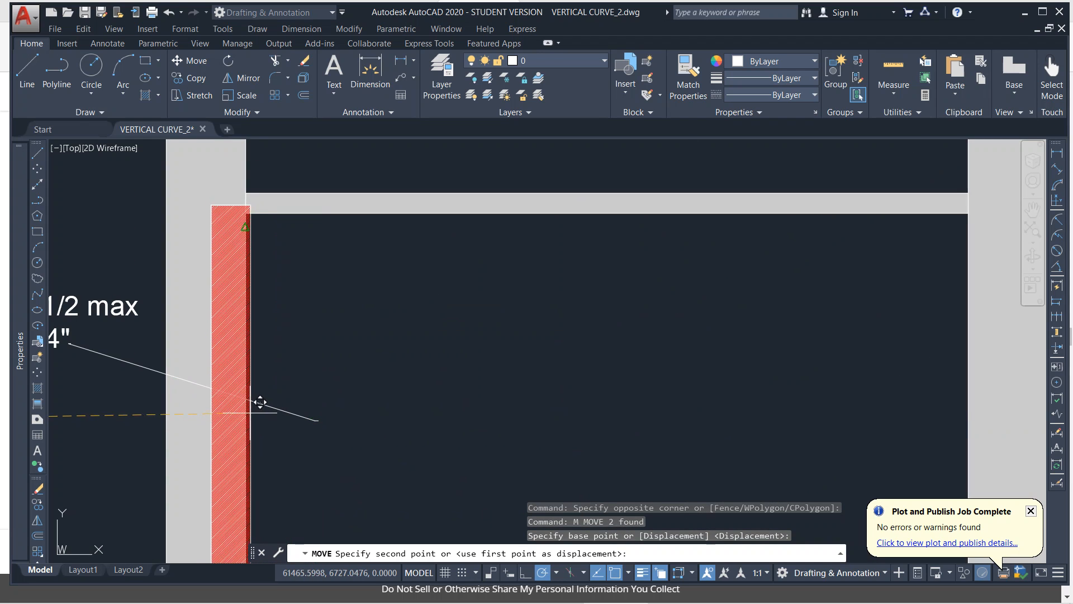
click(248, 412)
scroll(249, 412, down, 5)
scroll(283, 401, down, 2)
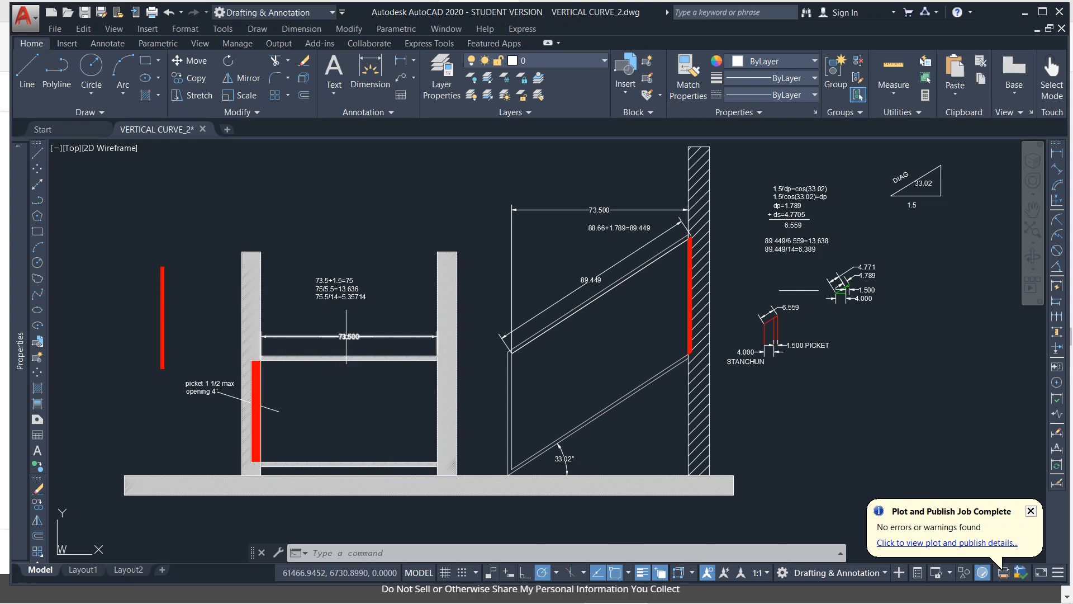
- Add a horizontal linear dimension from the red post's upper left corner to the right grey post's inner face, above the 73.500 dimension
scroll(352, 337, up, 2)
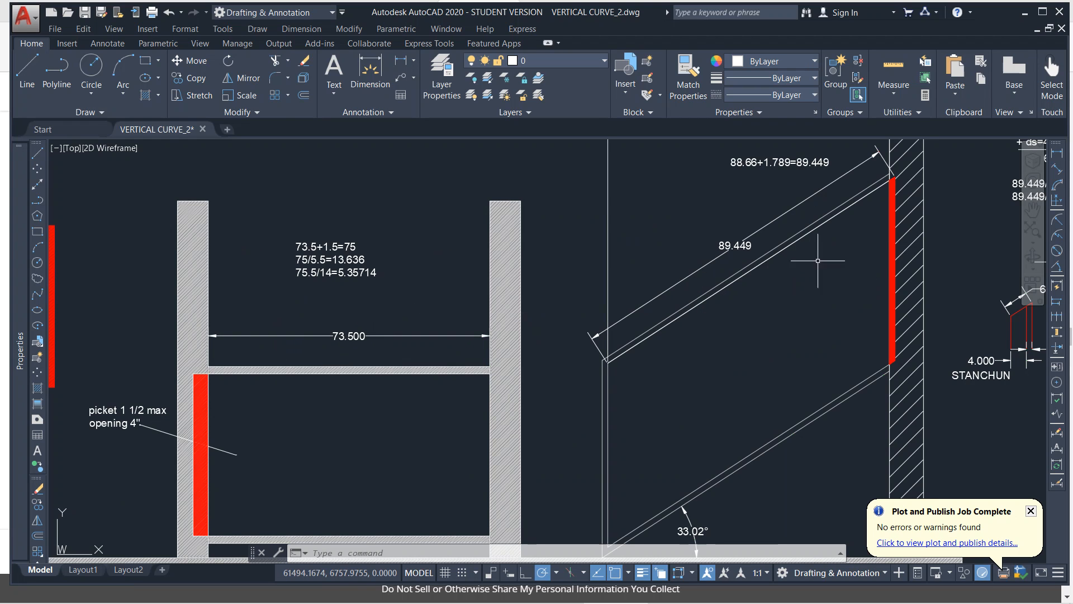
click(1057, 154)
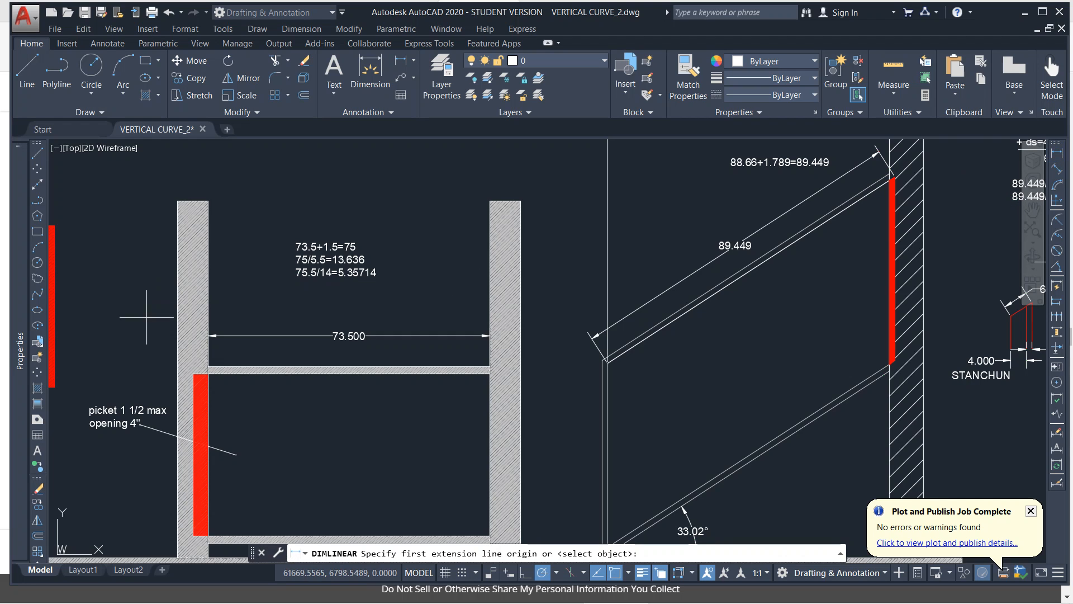
click(192, 374)
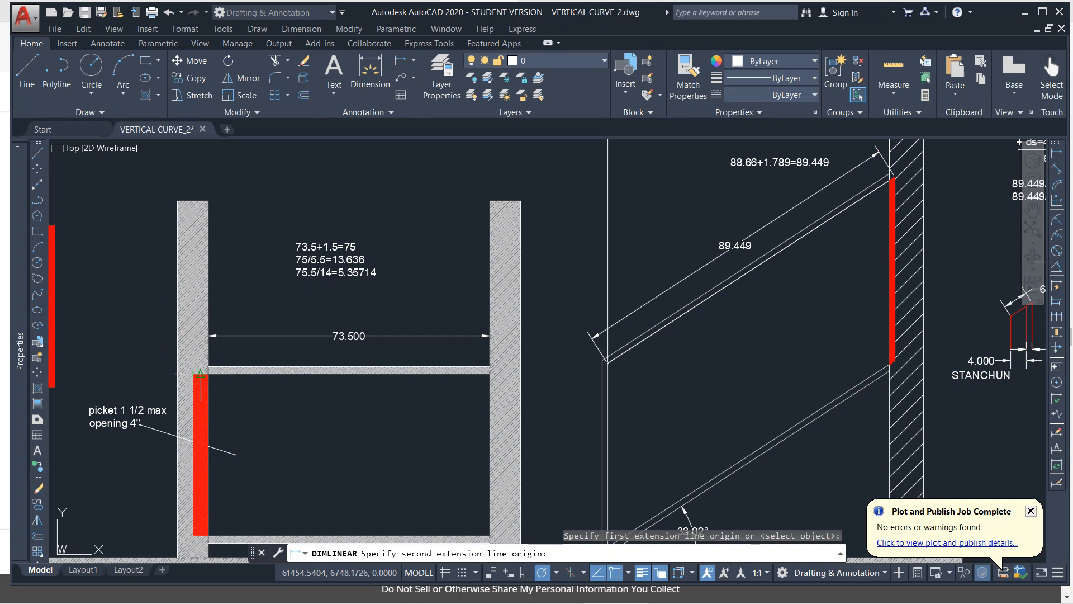
click(489, 373)
click(470, 312)
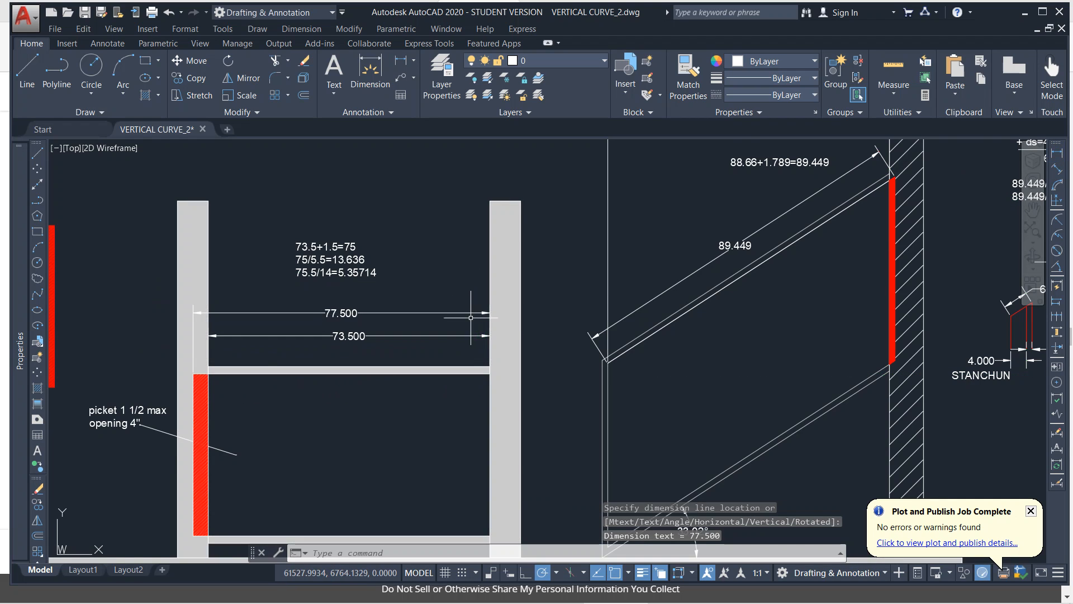
- Switch to Calculator and divide 77.5 by 2
scroll(471, 320, down, 2)
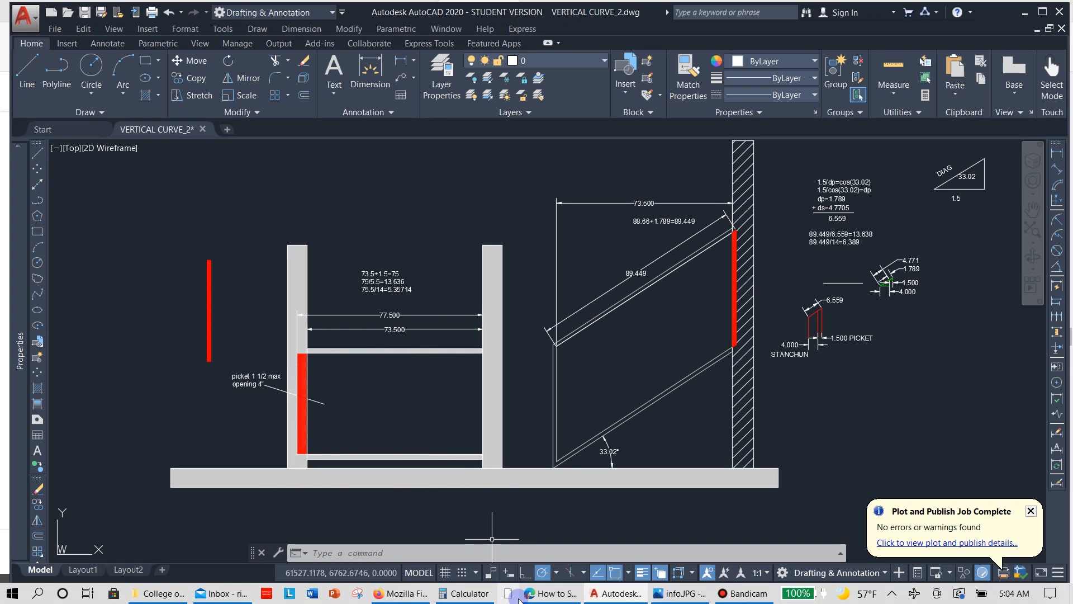
click(483, 596)
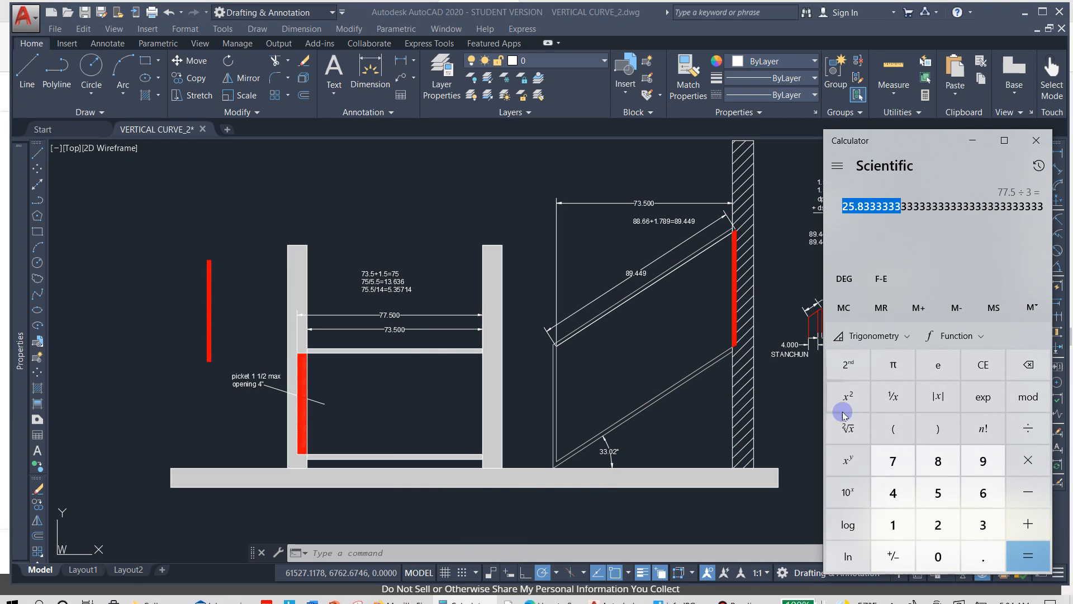
click(893, 463)
click(894, 463)
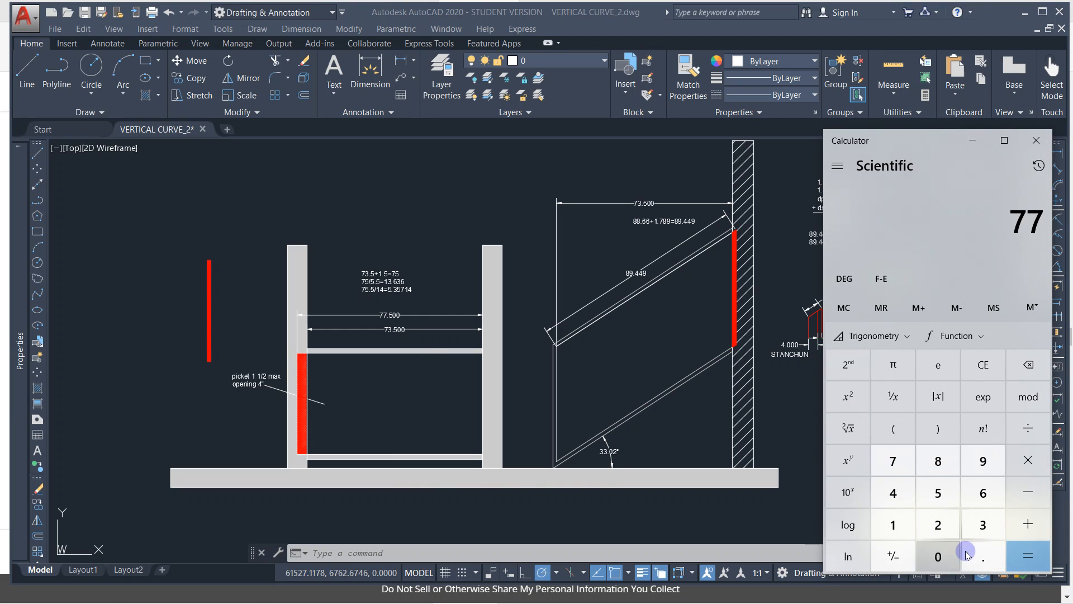
click(984, 556)
click(937, 494)
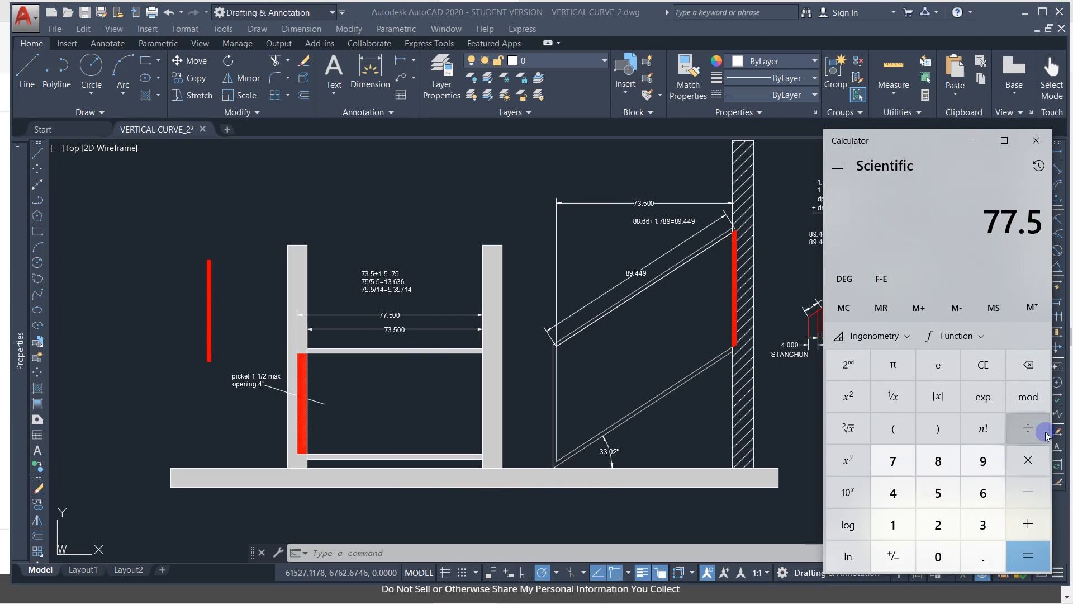
click(1028, 428)
click(939, 522)
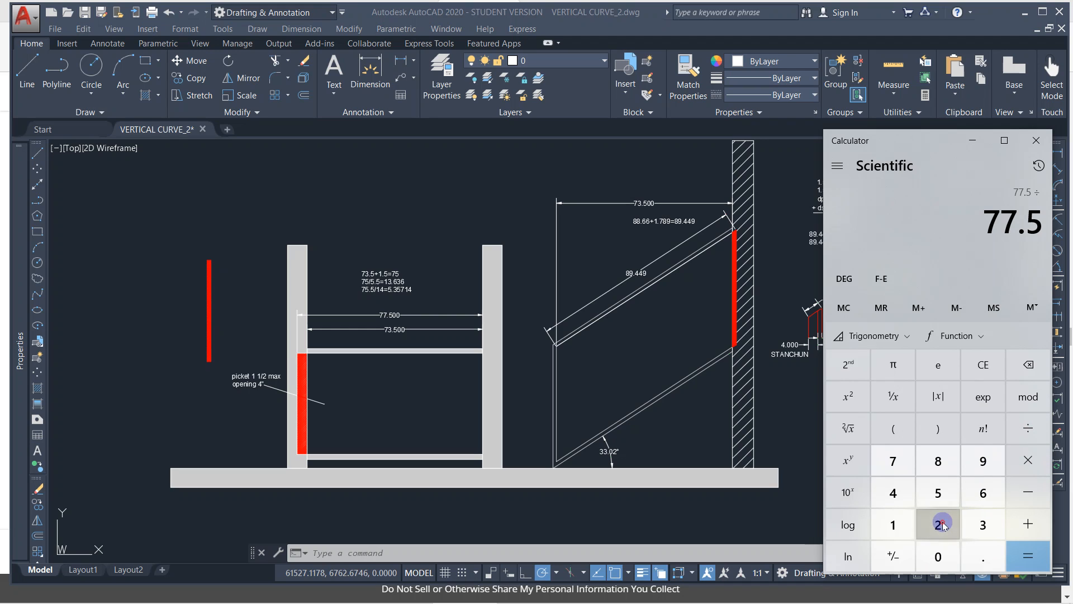
click(1029, 557)
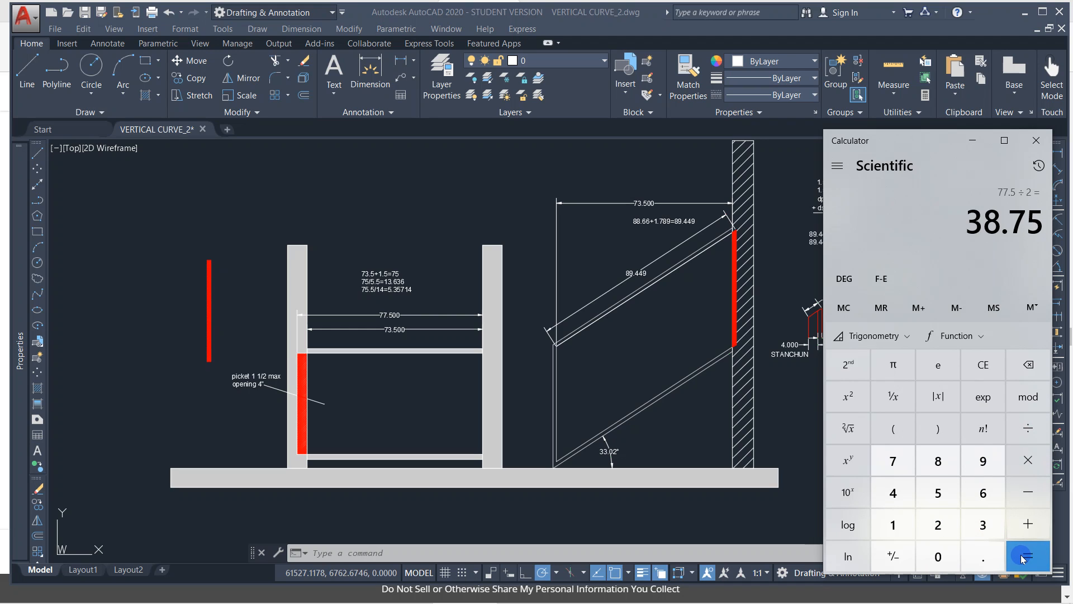
- Divide 77.5 by 3 and copy the result truncated to ten decimals
click(973, 373)
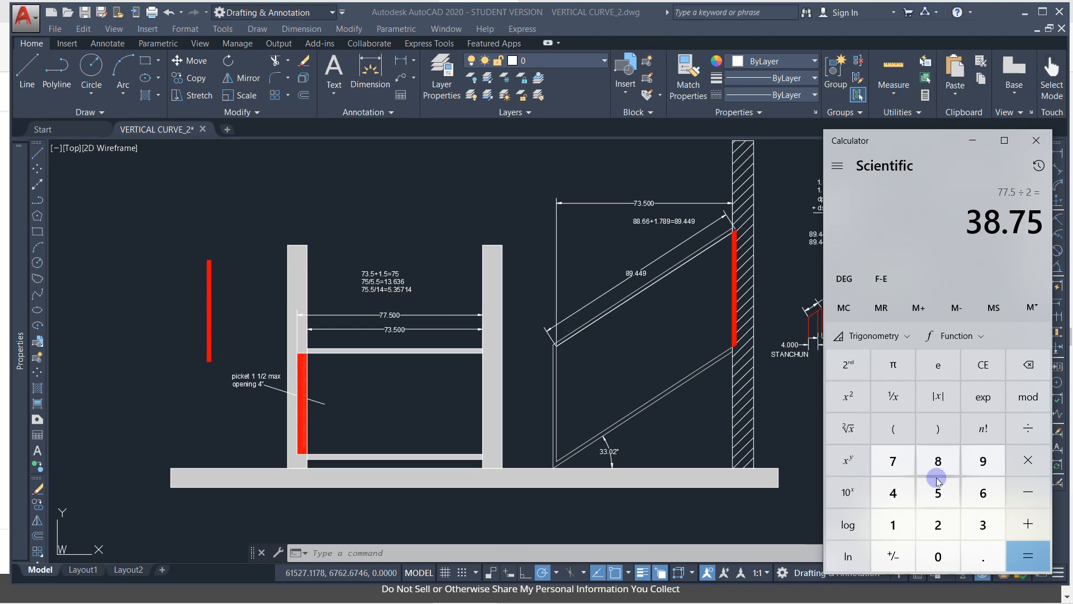
double_click(900, 468)
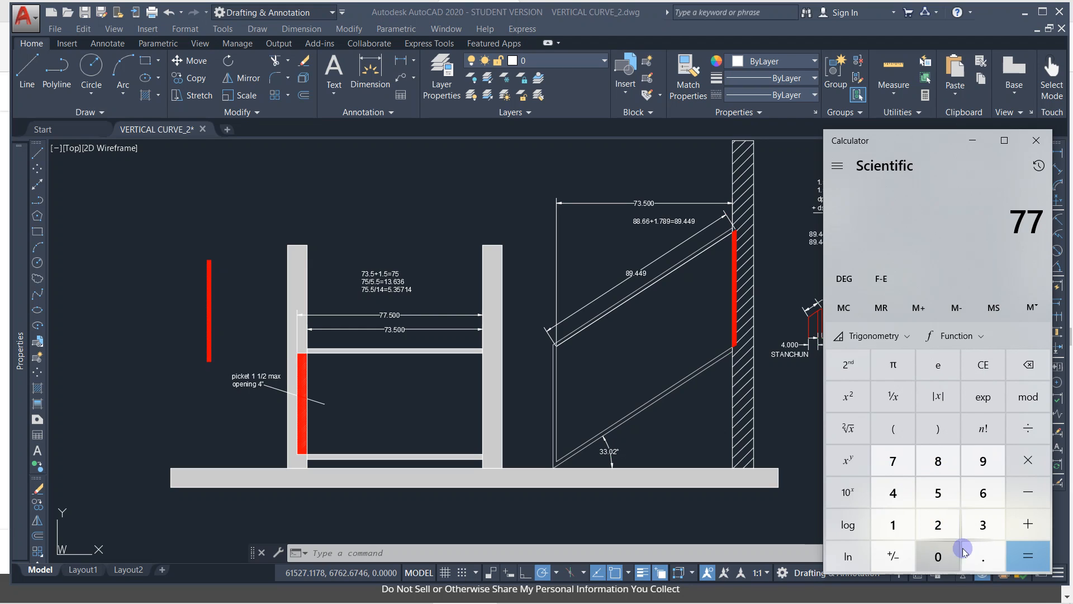
click(975, 555)
click(938, 493)
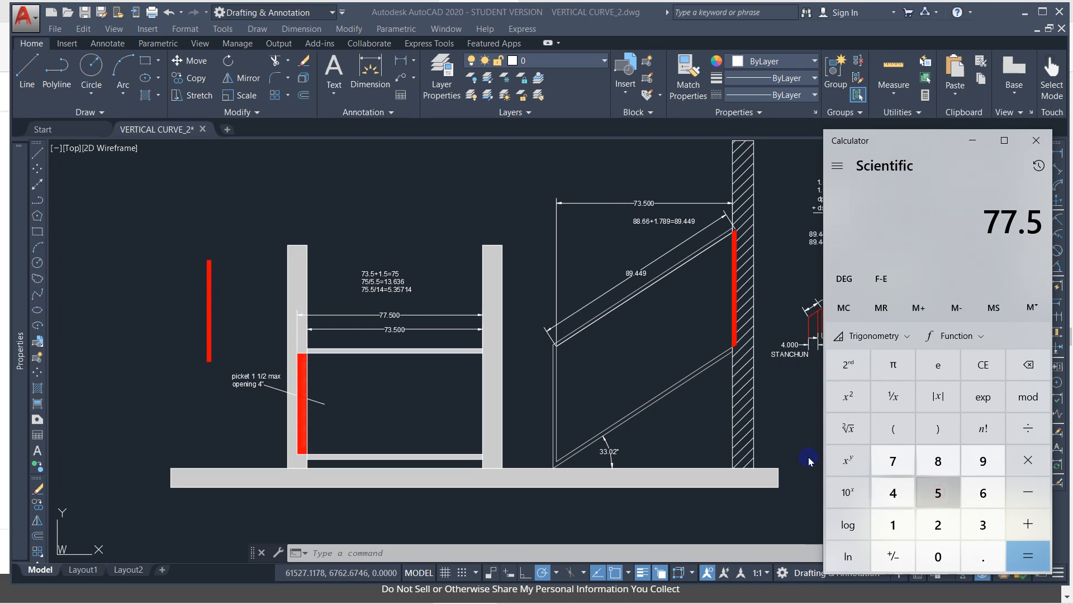
click(1028, 428)
click(994, 529)
click(1028, 555)
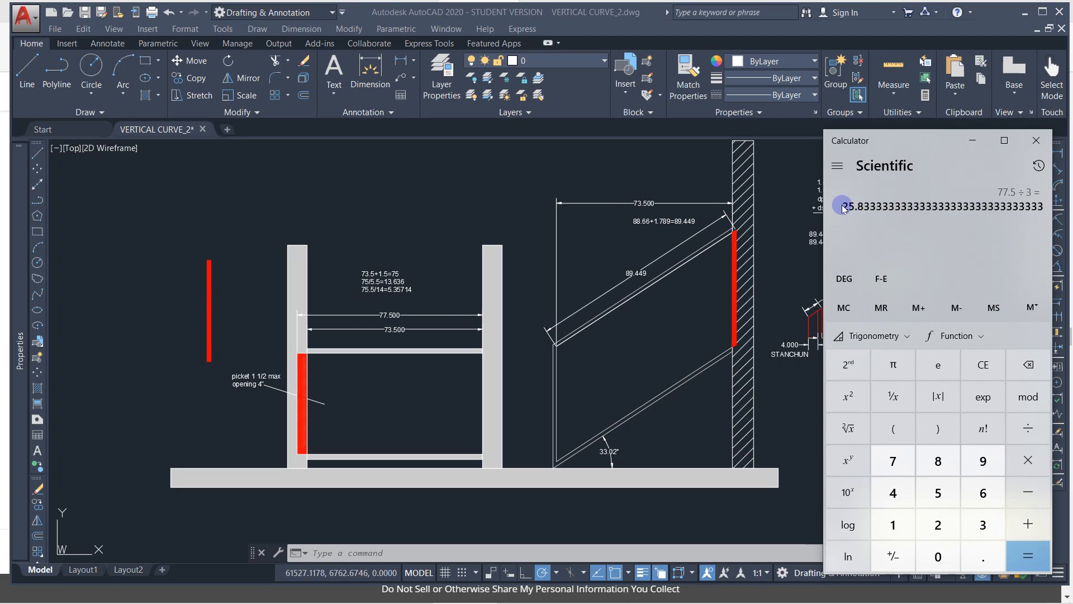
drag(843, 206, 900, 208)
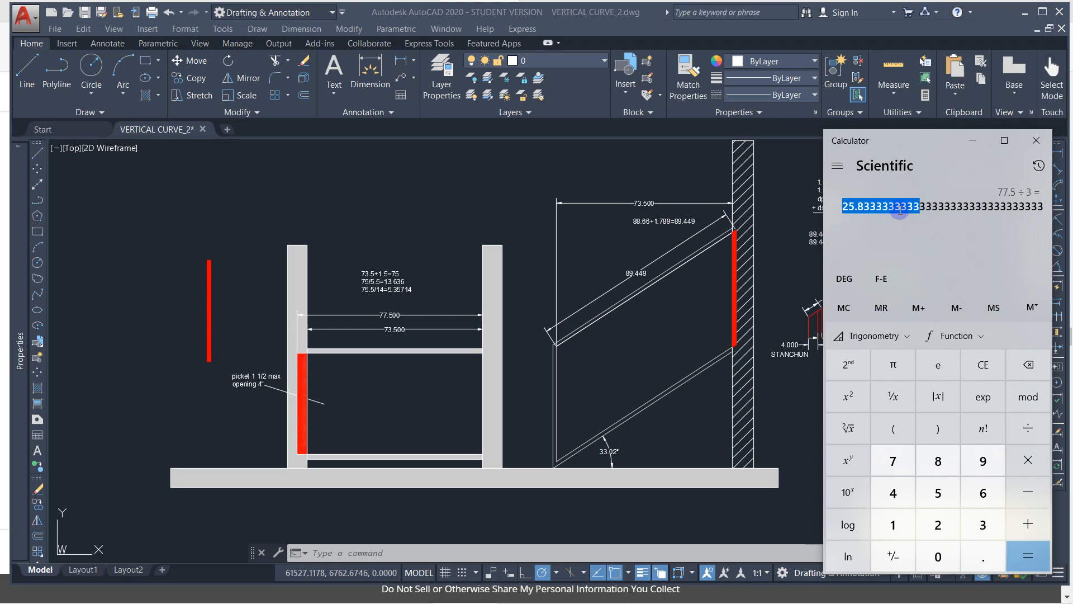
right_click(899, 208)
click(925, 219)
- Return to AutoCAD and move the red post and its hatch horizontally to the right by 25.8333333333
click(327, 383)
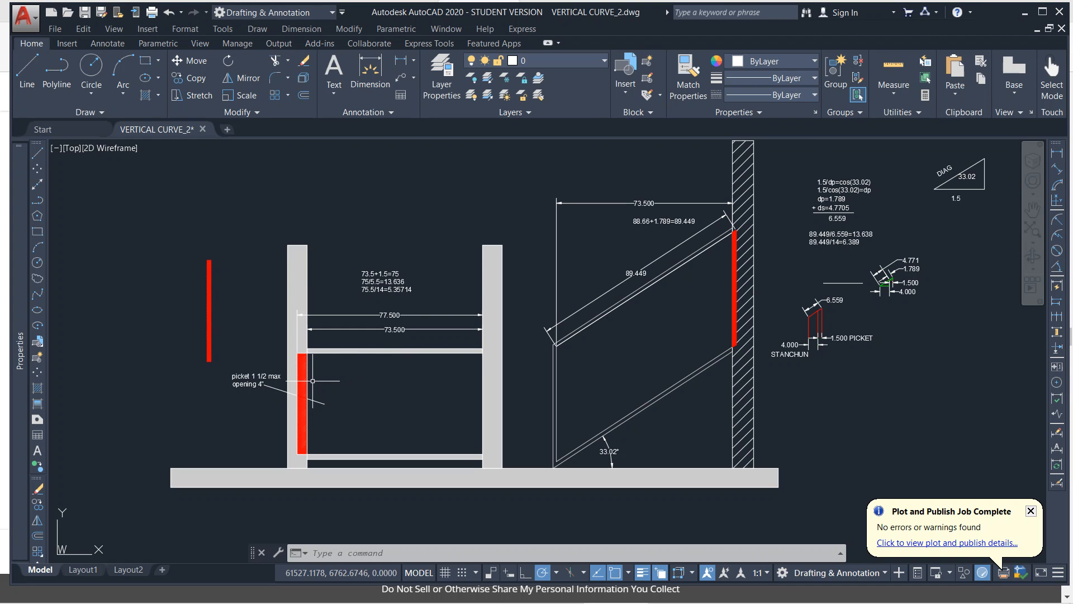
click(303, 402)
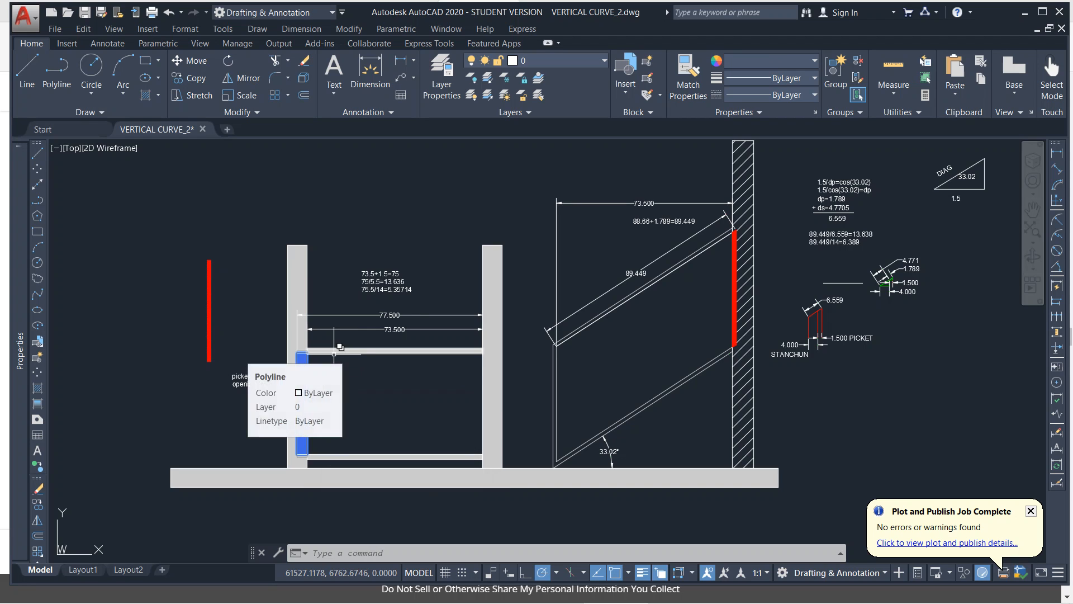
text(m)
key(Return)
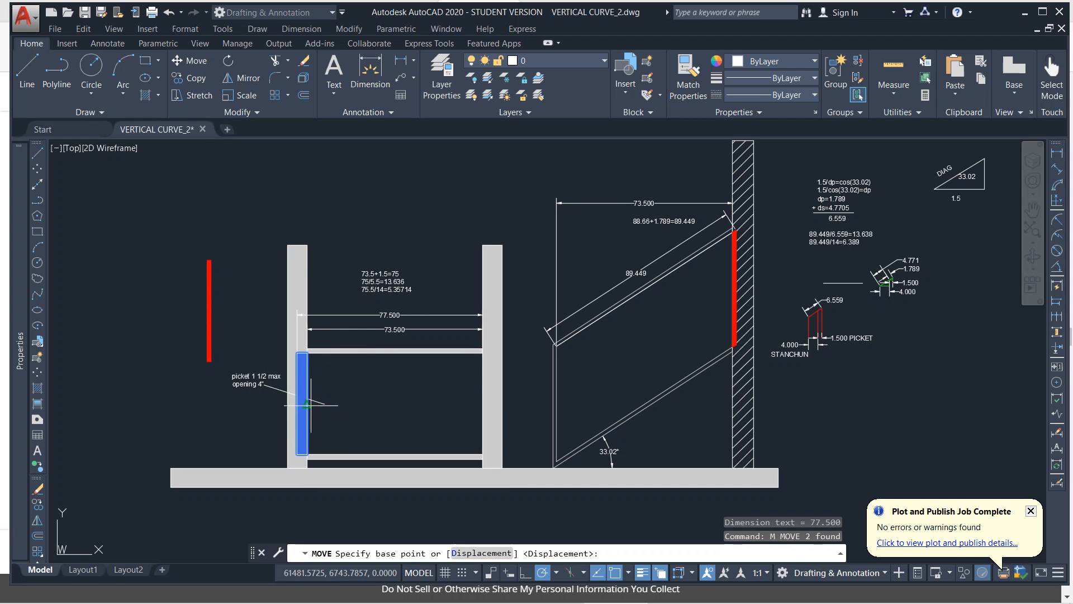
click(307, 404)
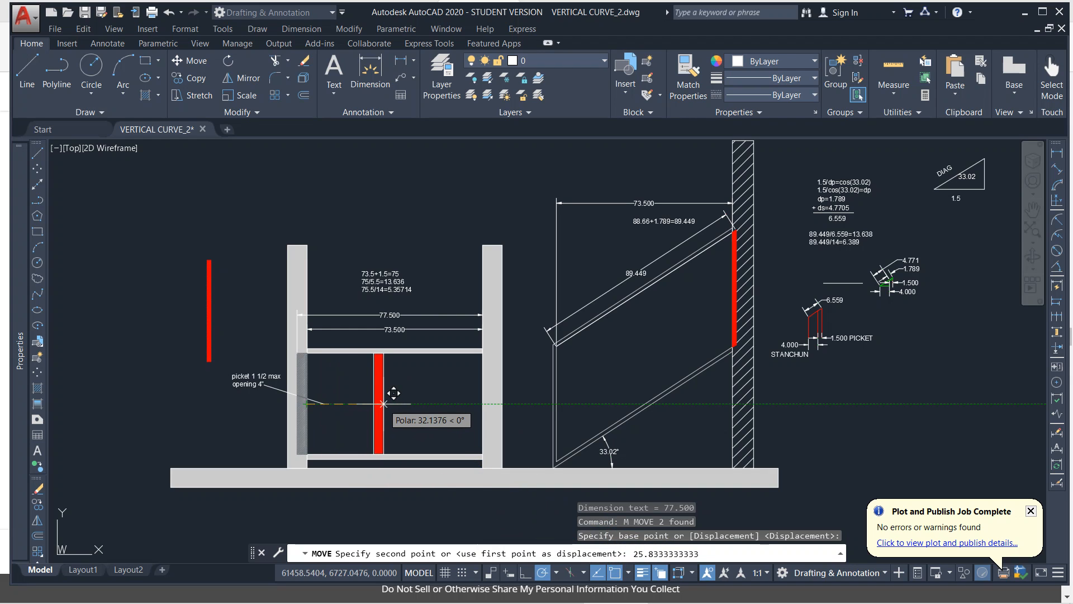
key(Return)
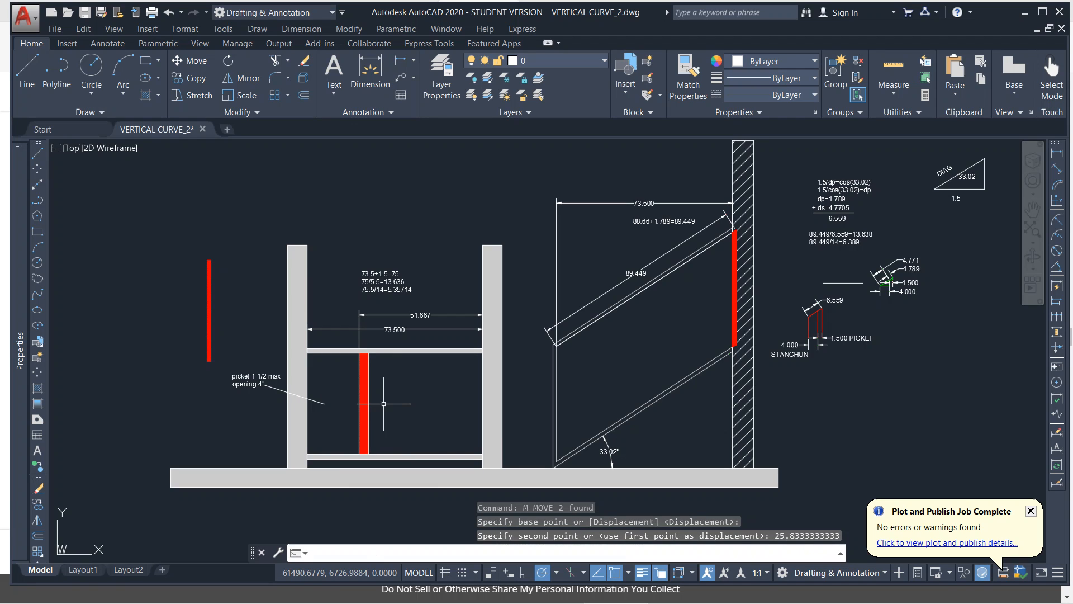
- Copy the red post and its hatch horizontally to the right by 25.8333333333
click(400, 413)
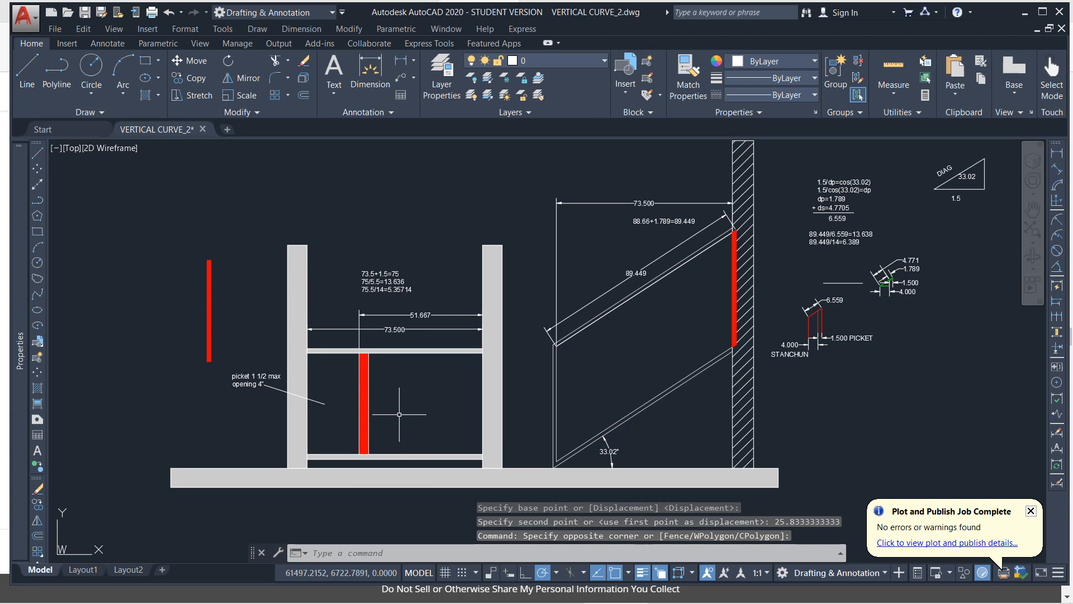
click(351, 402)
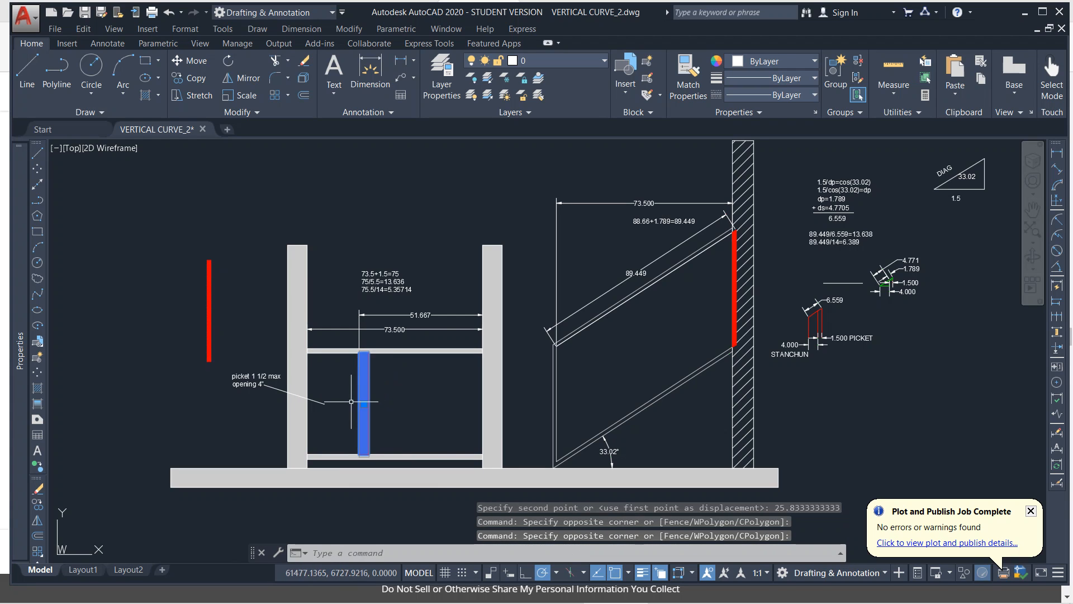
click(37, 504)
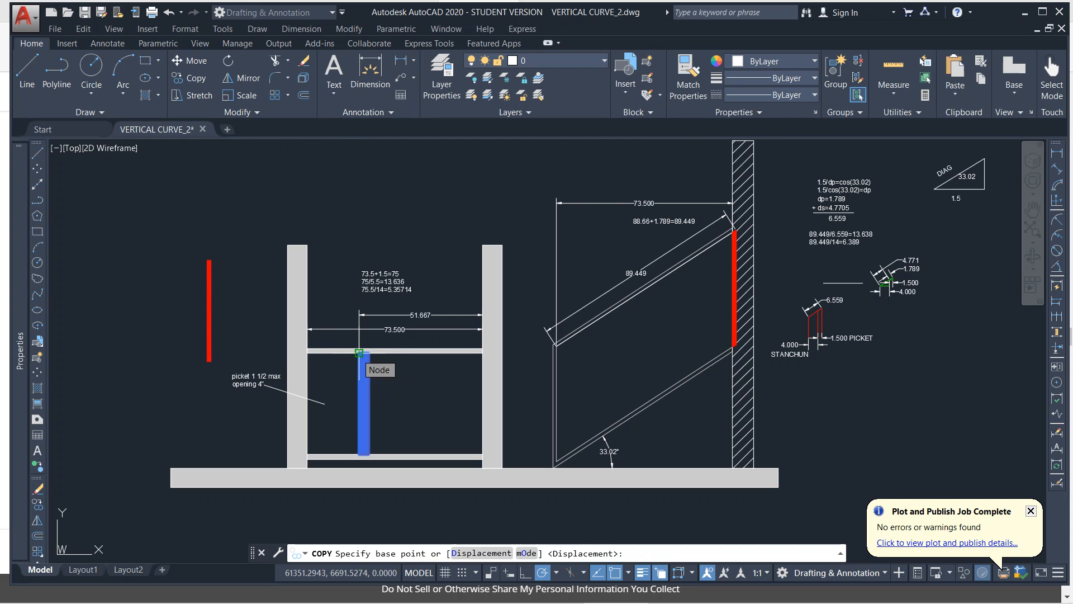
click(358, 353)
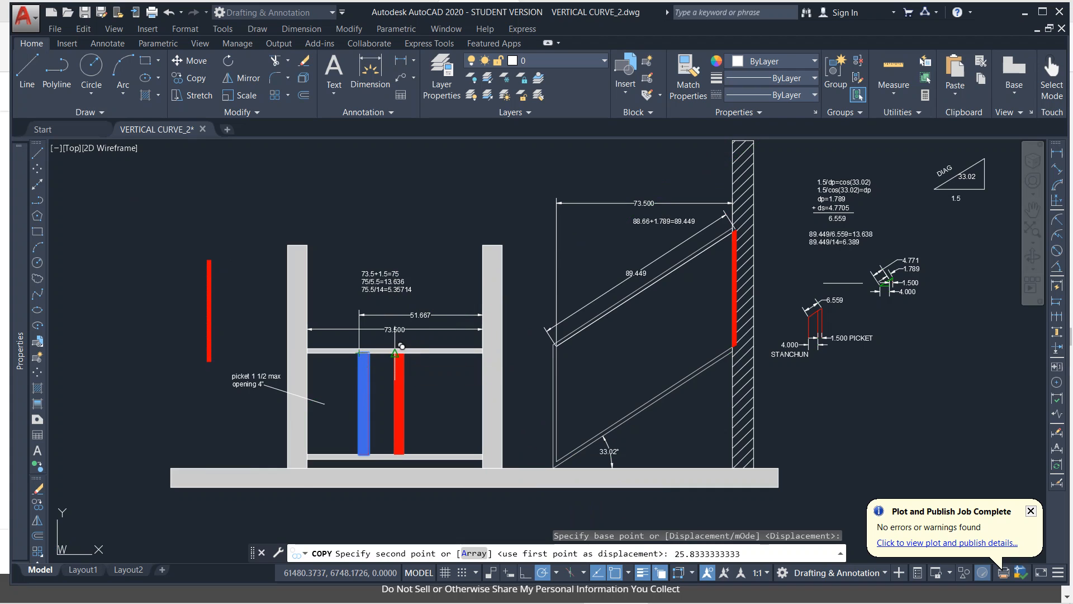
key(Return)
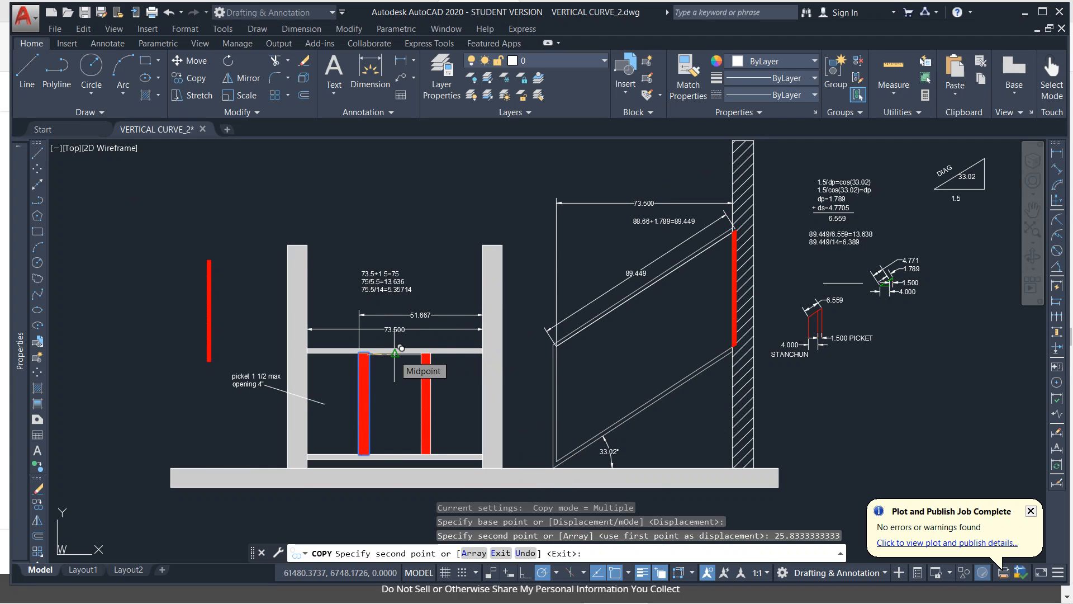
key(Return)
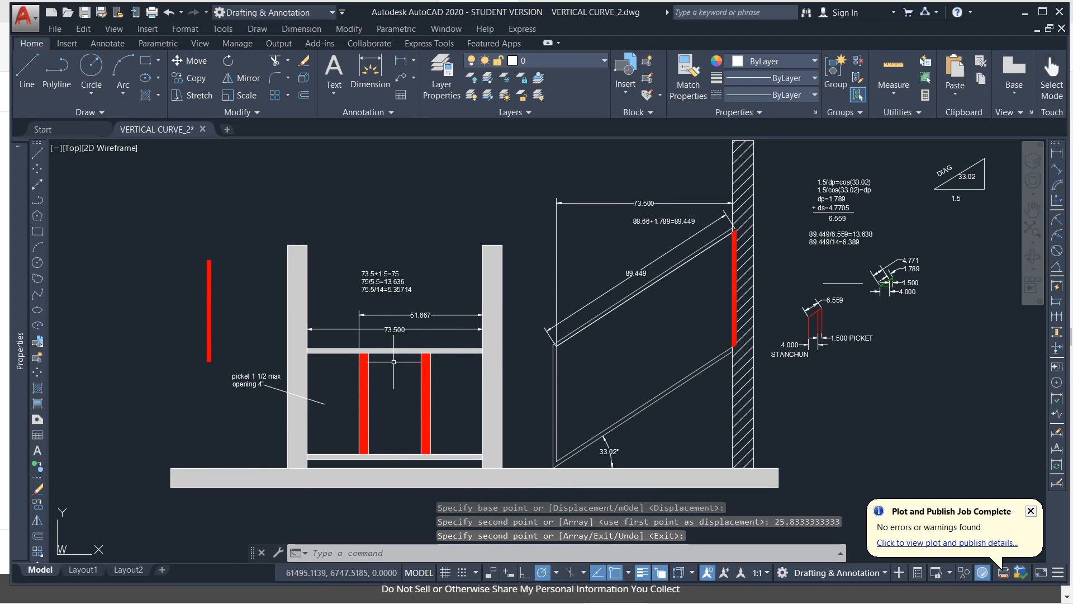
key(Escape)
- Stretch the upper dimension's right origin to the left grey post's inner face so it spans the opening before the first red post
click(417, 309)
click(414, 319)
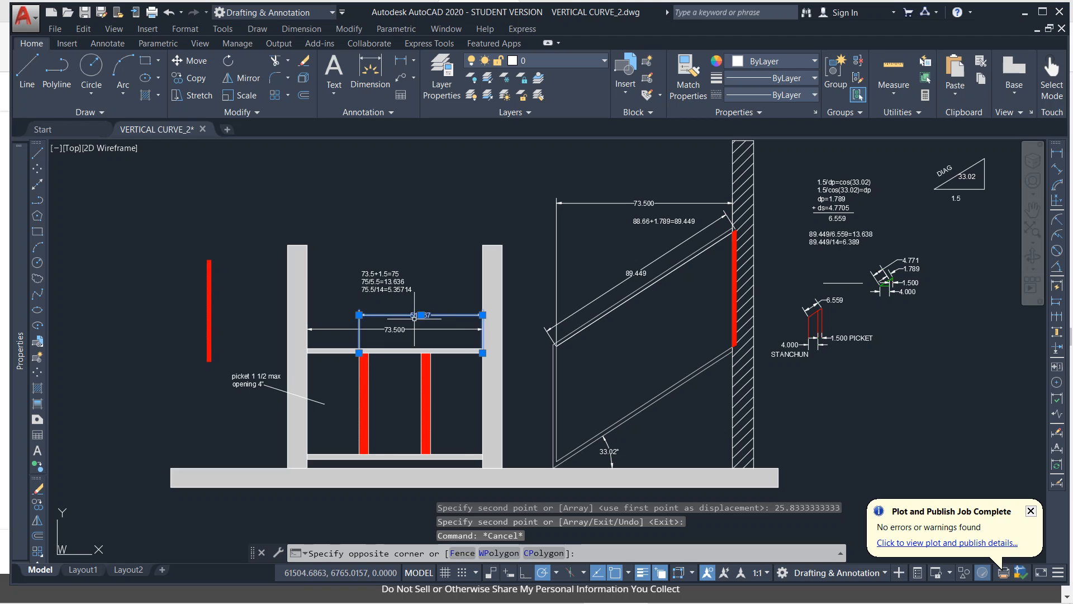
click(483, 352)
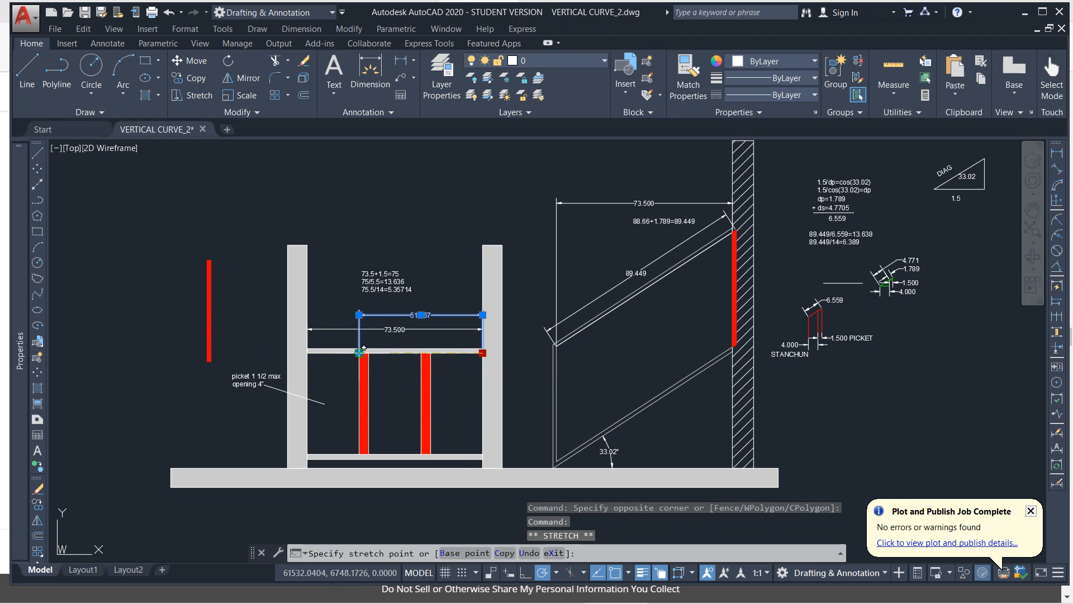
click(307, 352)
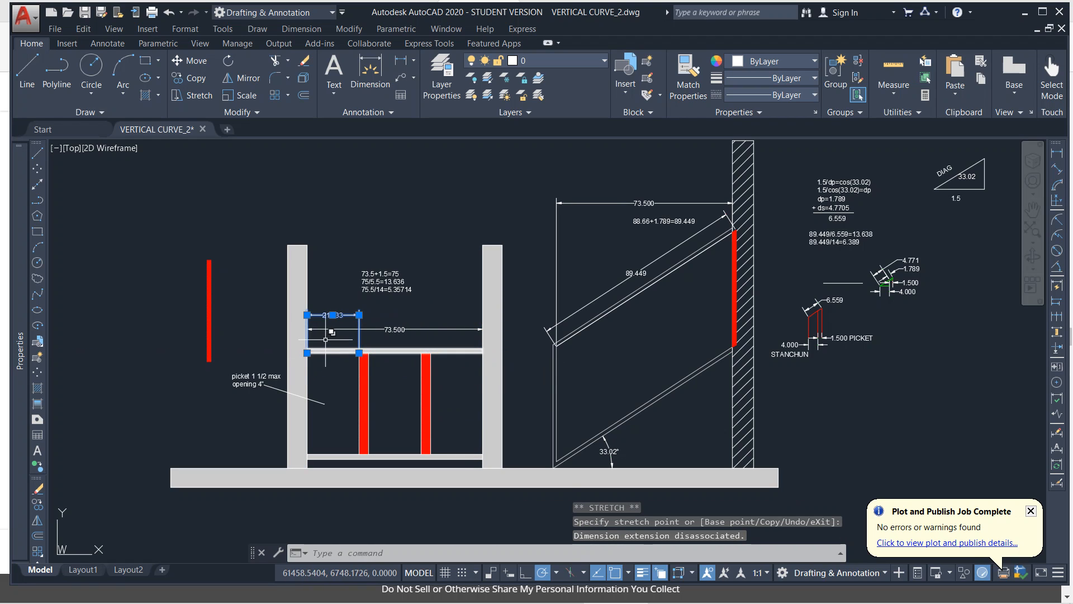
scroll(332, 331, up, 2)
key(Escape)
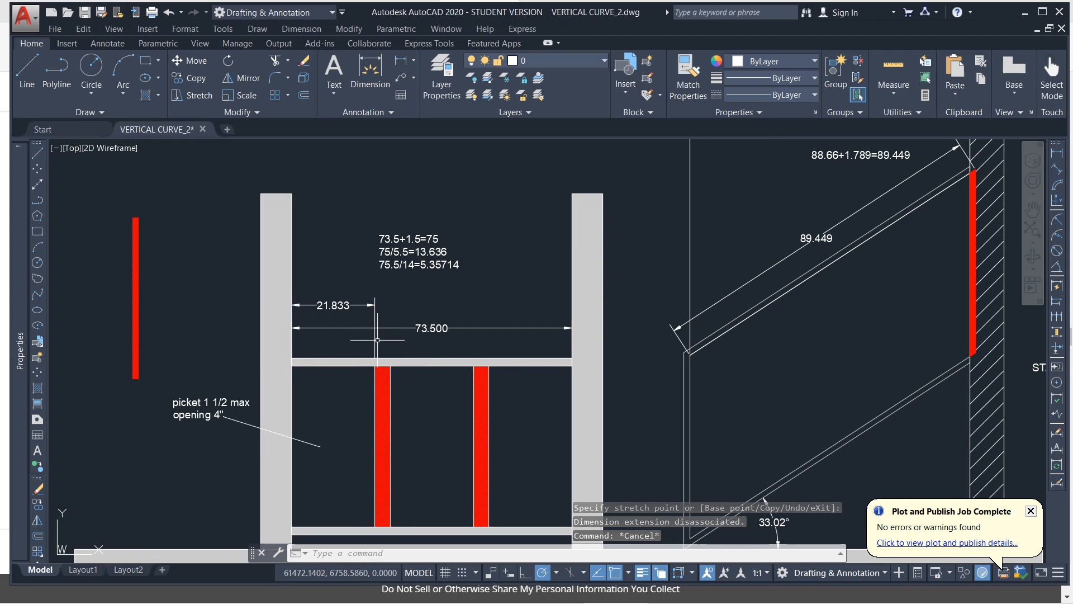
- Add a horizontal linear dimension for the clear opening between the two red posts, placed below the top rail
click(1058, 155)
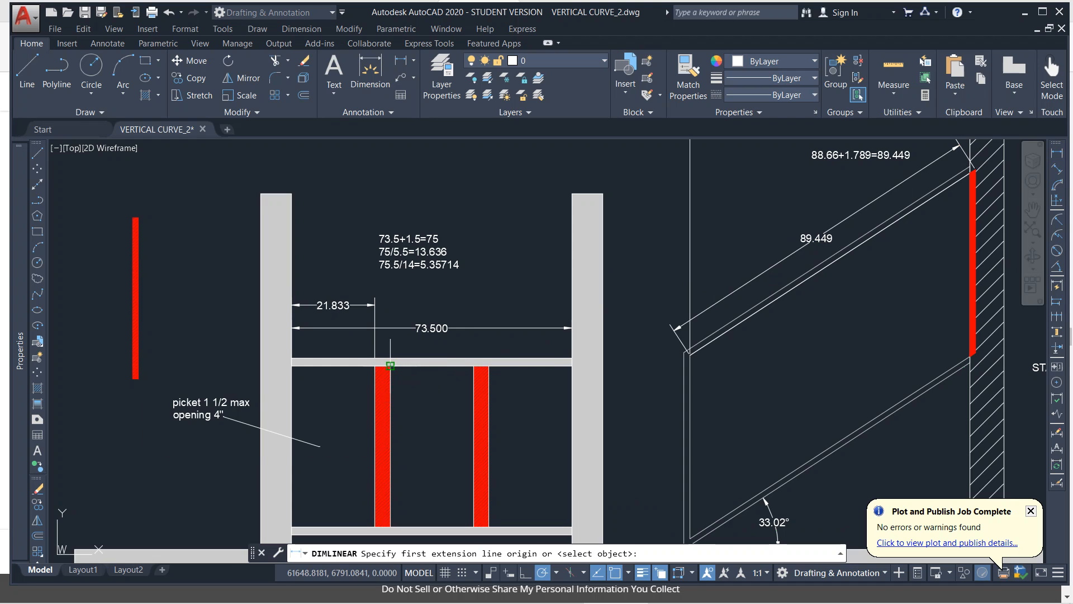
click(390, 367)
click(474, 366)
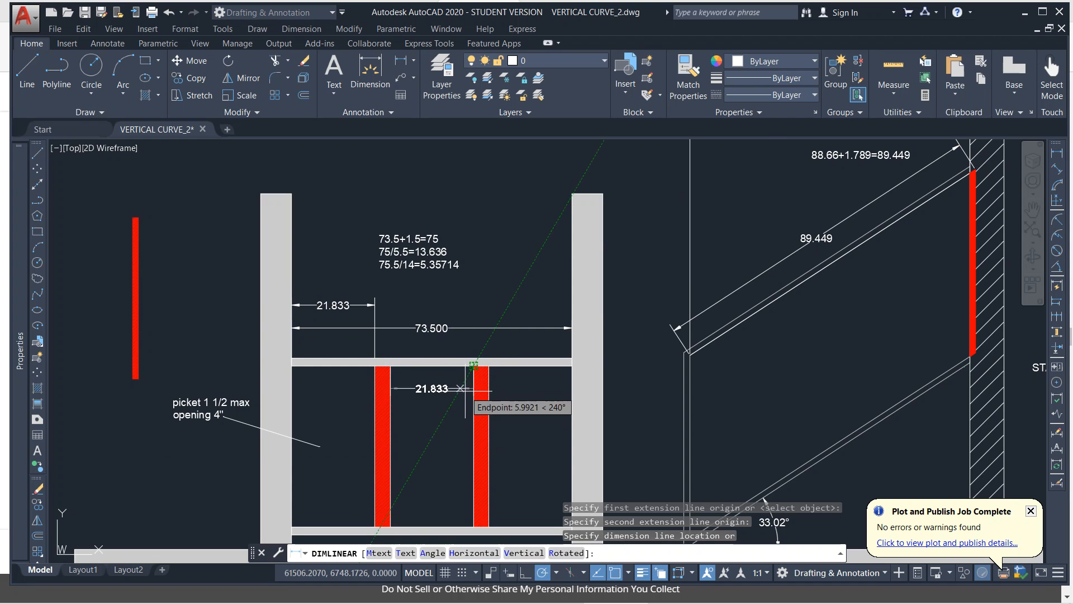
click(448, 417)
- Add a horizontal linear dimension from the second red post to the right grey post's inner face, placed above the overall dimension
key(Return)
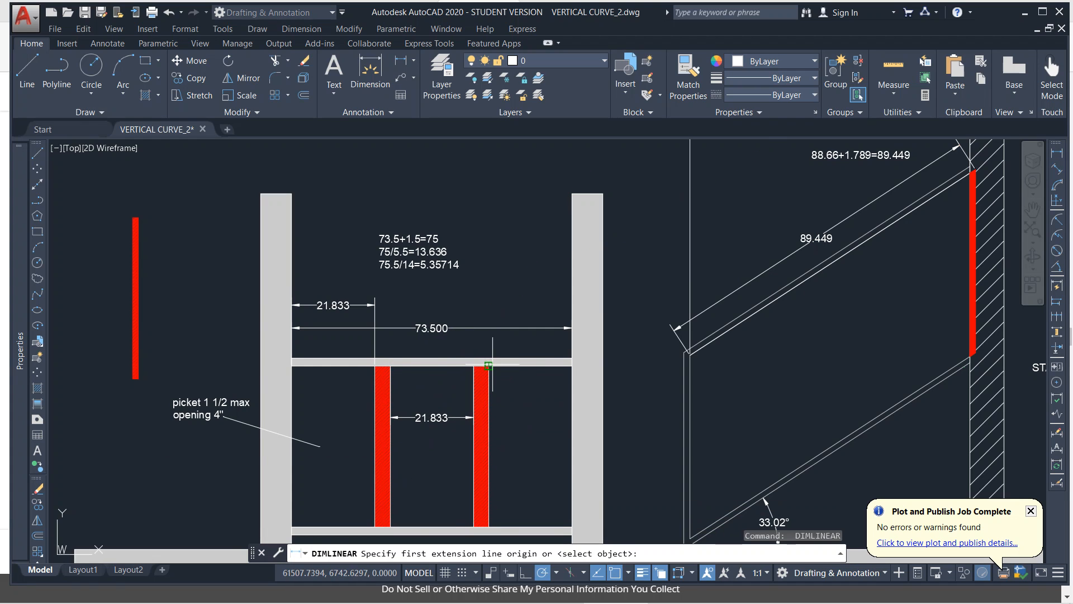
click(488, 366)
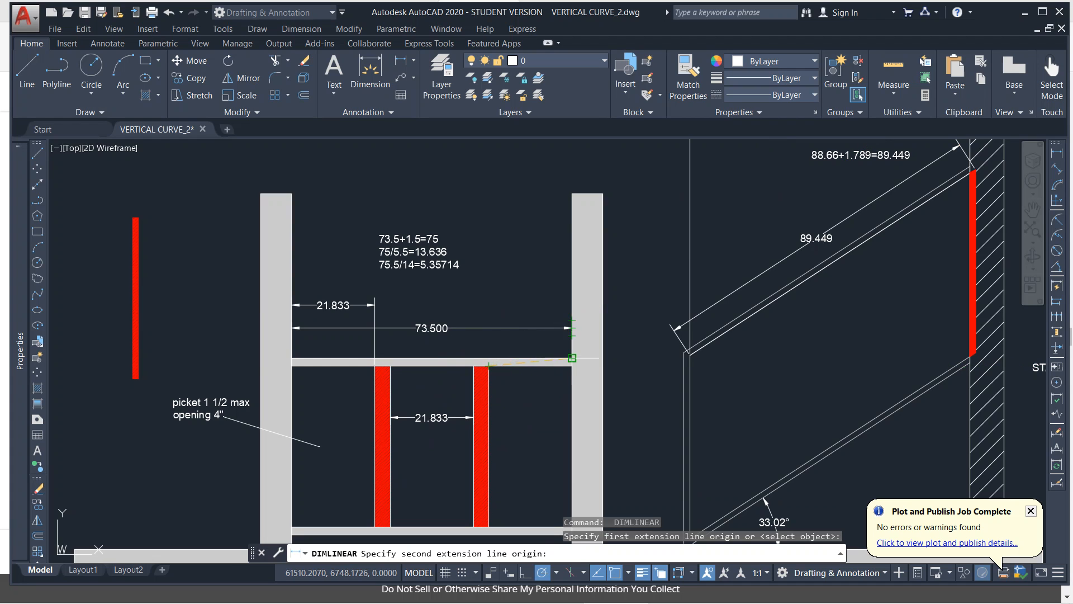
click(572, 358)
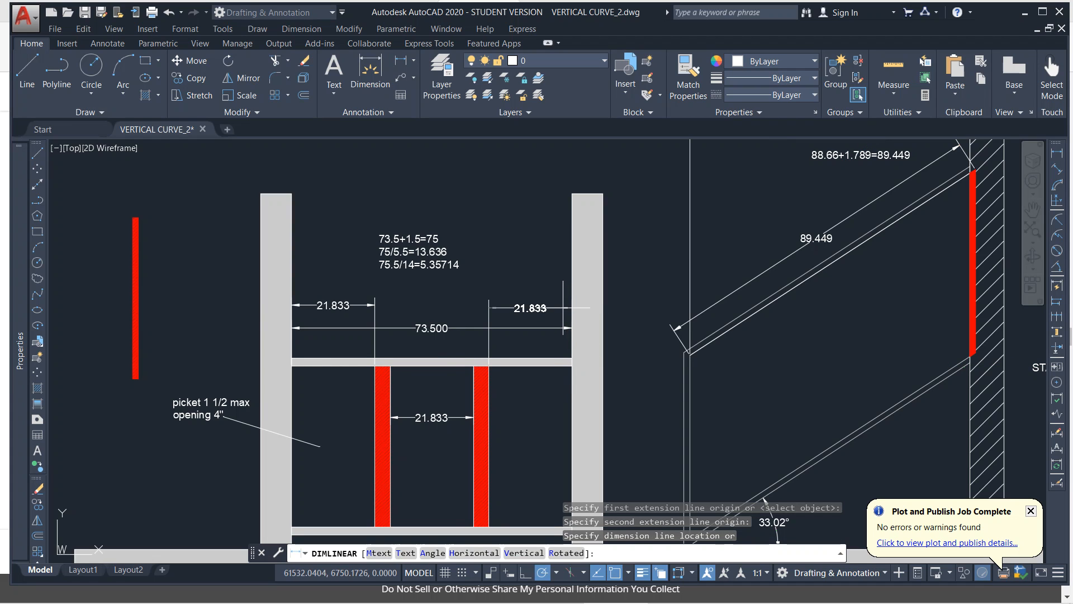
click(562, 308)
key(Escape)
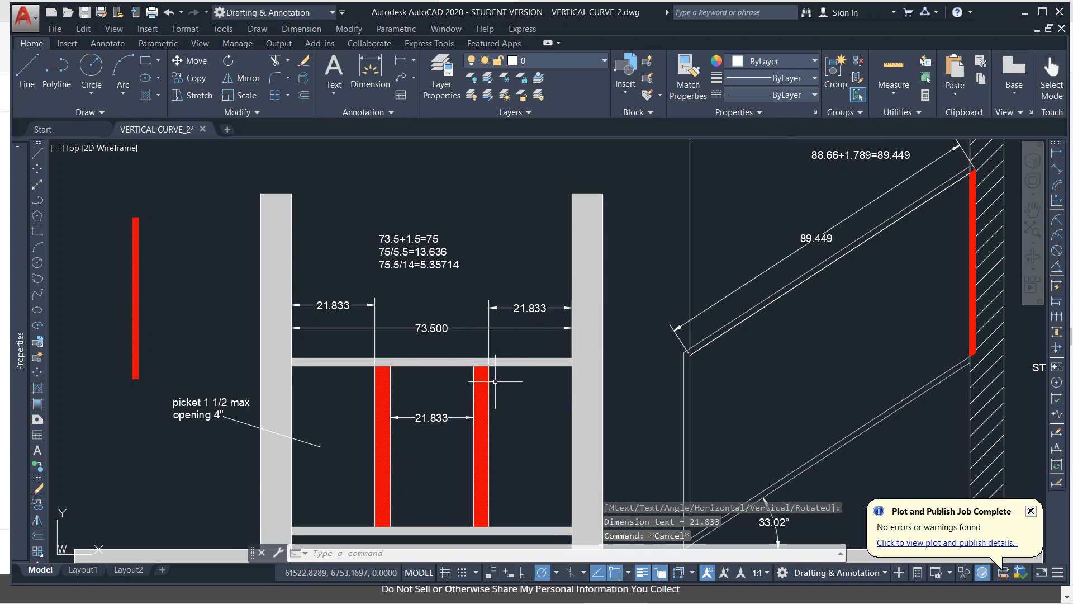
scroll(497, 382, down, 2)
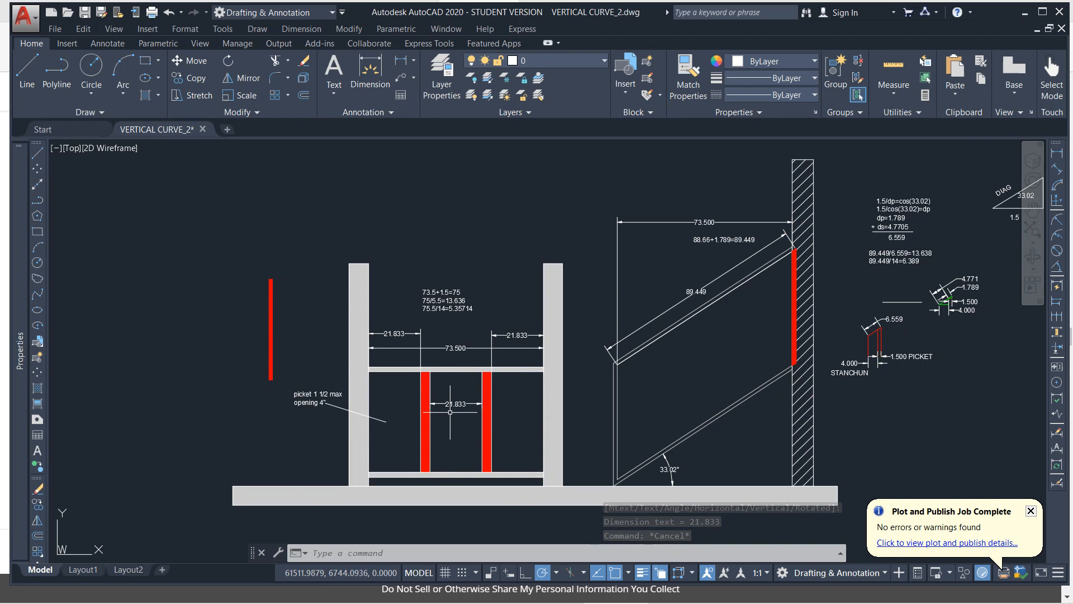
- Undo the two-post layout and its opening dimensions until the wide red post is back beside the railing
key(ctrl+z)
key(ctrl+z)
key(ctrl+z)
key(ctrl+z)
key(ctrl+z)
key(ctrl+z)
key(ctrl+z)
key(ctrl+z)
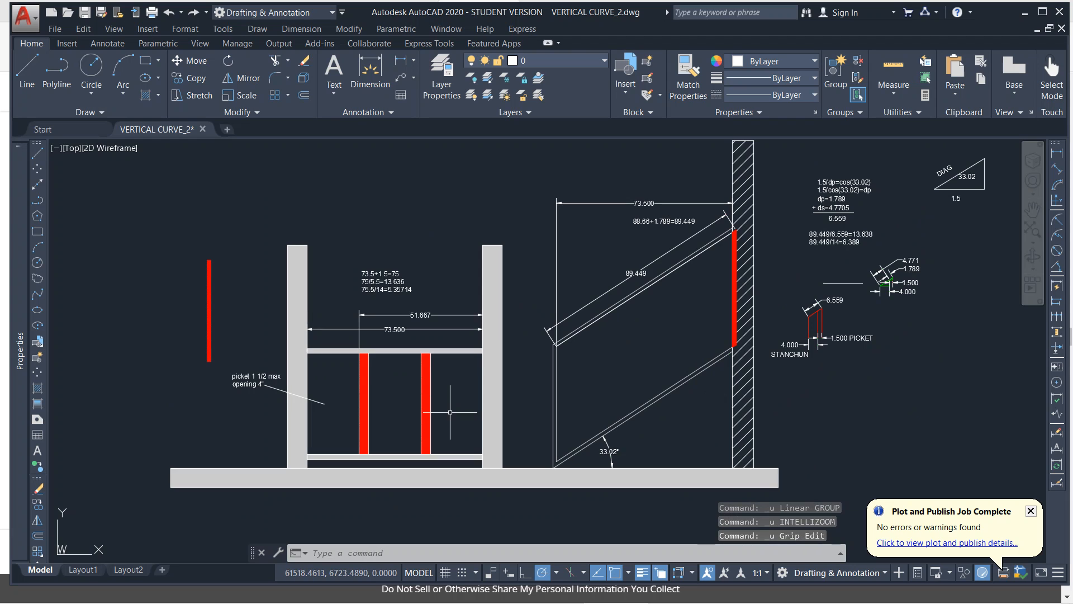
key(ctrl+z)
key(ctrl+z)
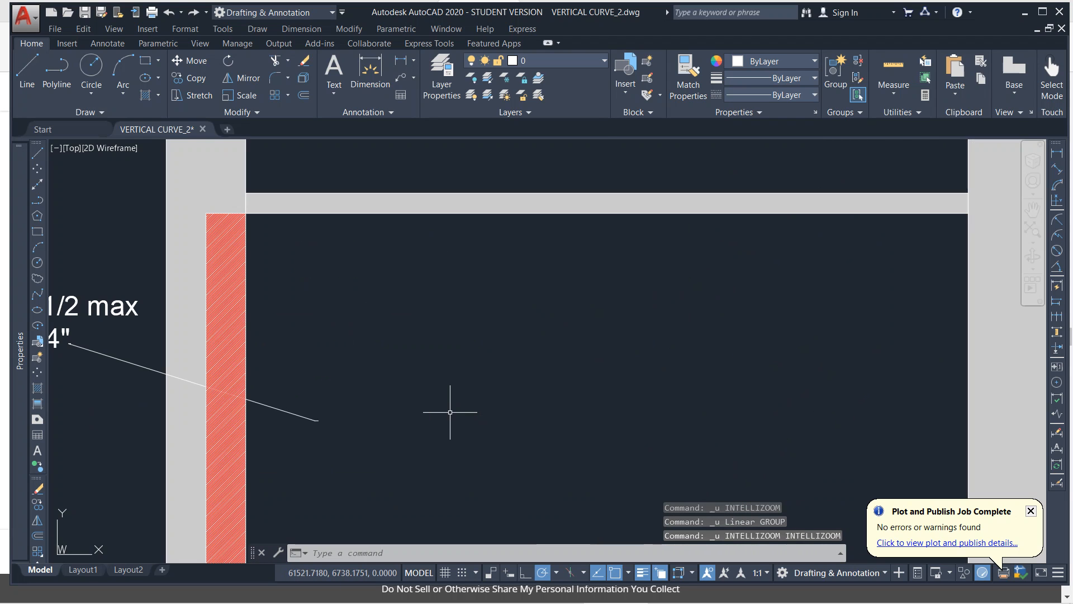
key(ctrl+z)
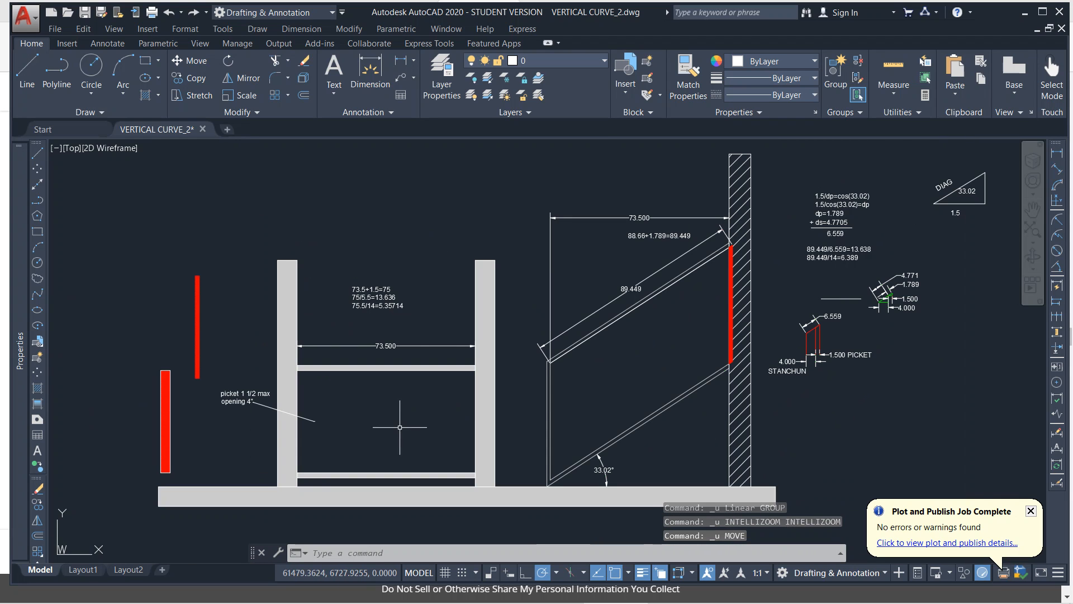
key(Escape)
- Move the thin red picket and its hatch by its top corner to where the left grey post's inner face meets the top rail's underside
click(210, 259)
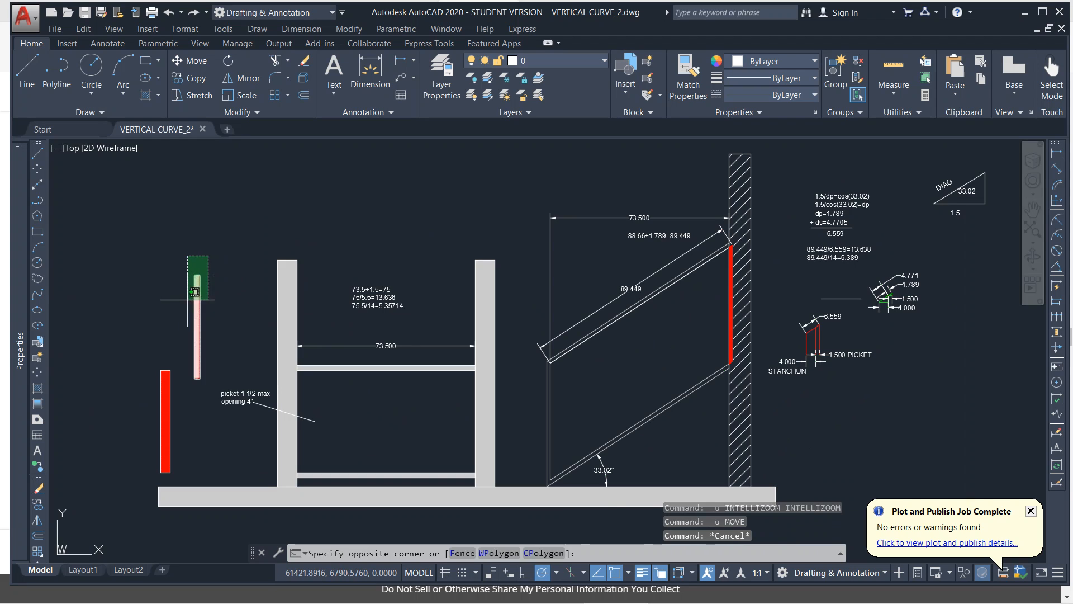
click(192, 300)
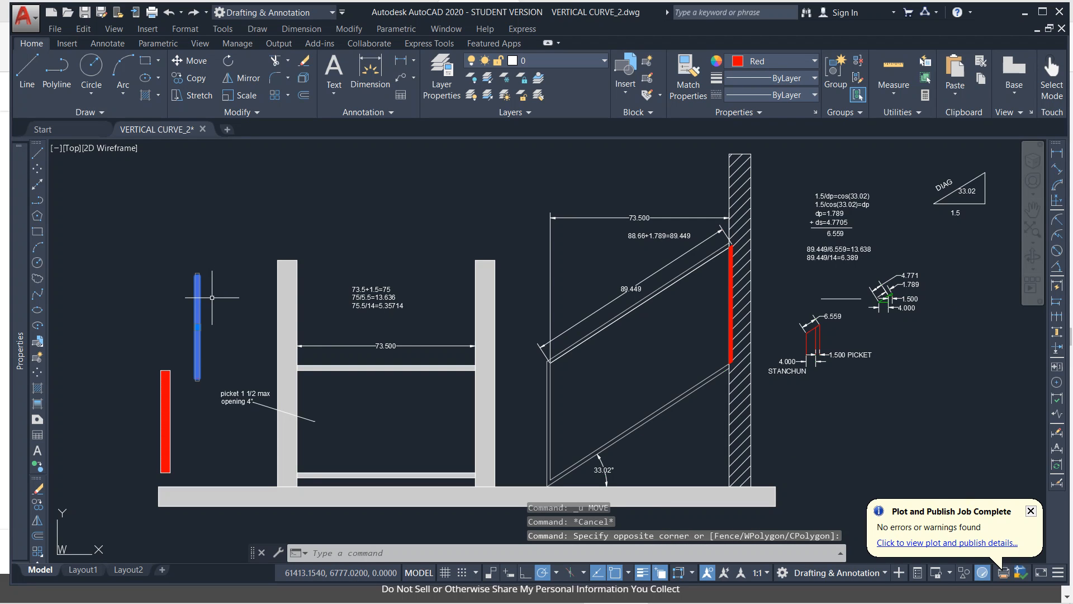
text(M)
key(Return)
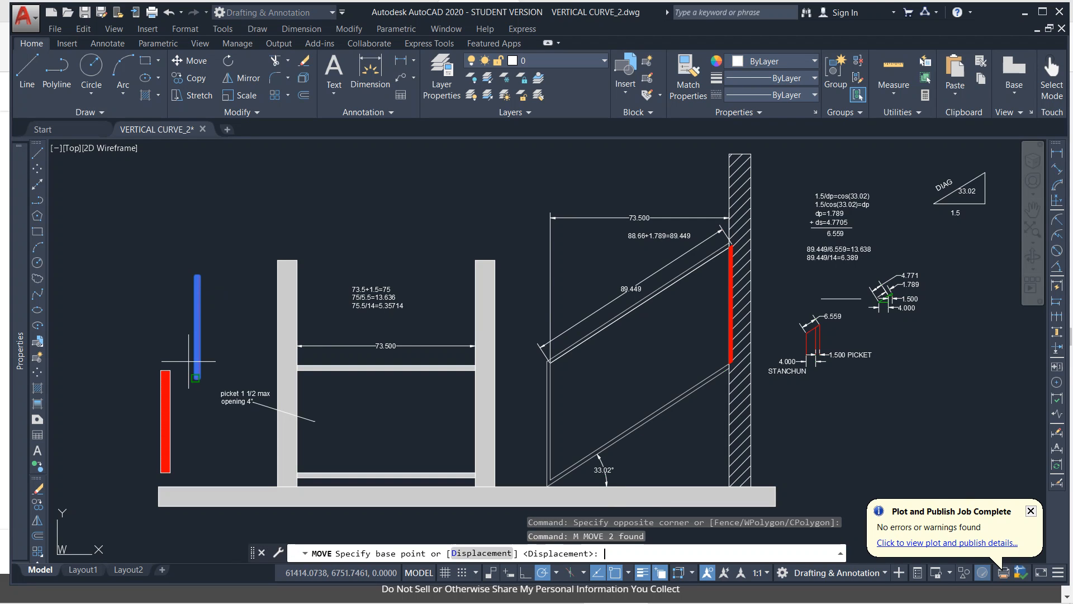
click(199, 276)
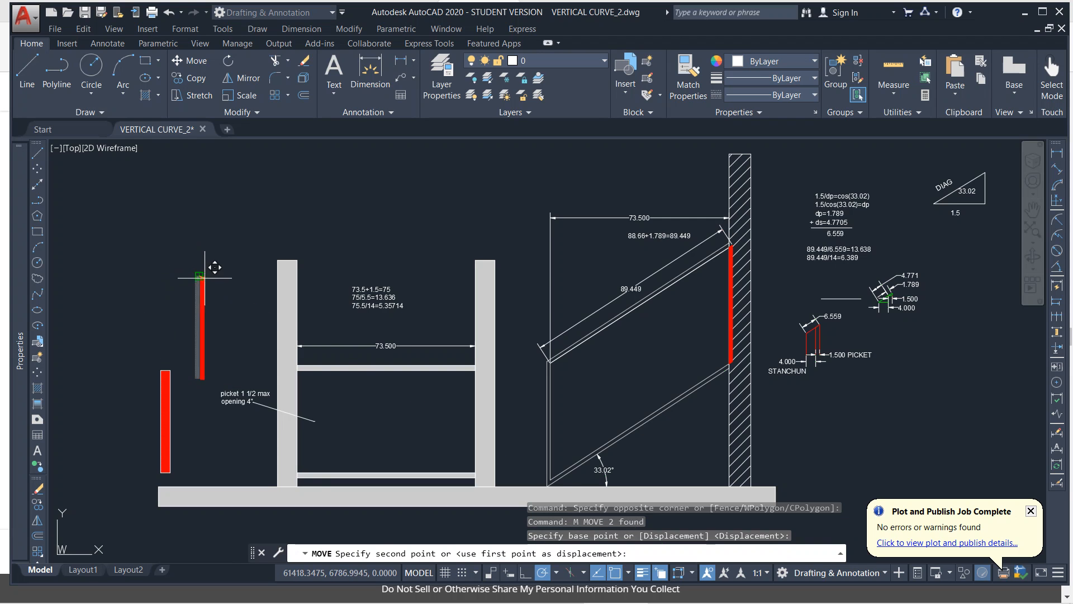
scroll(301, 363, up, 3)
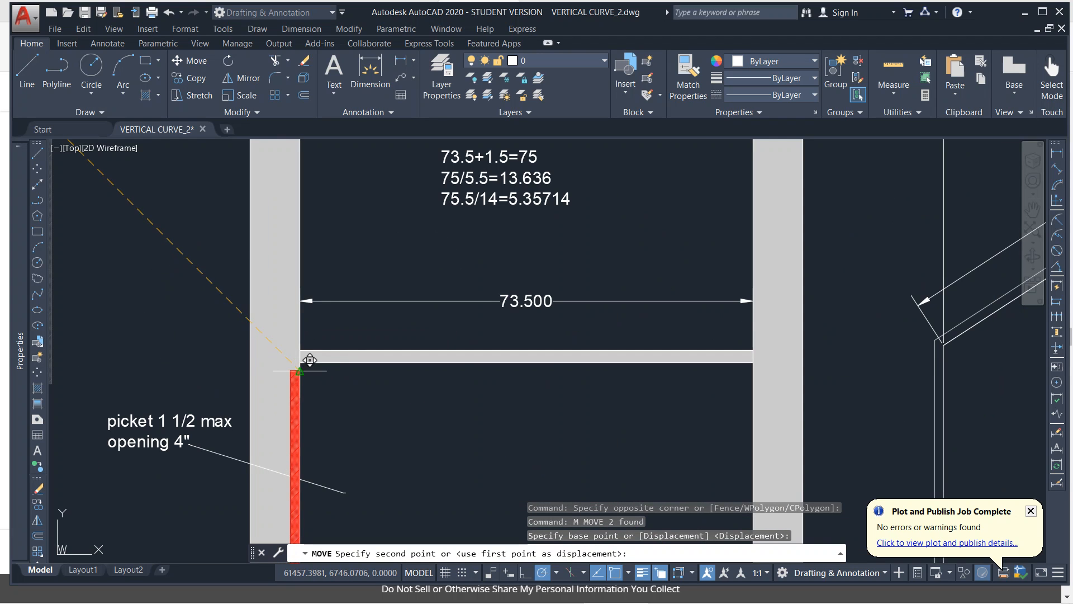
scroll(305, 360, up, 3)
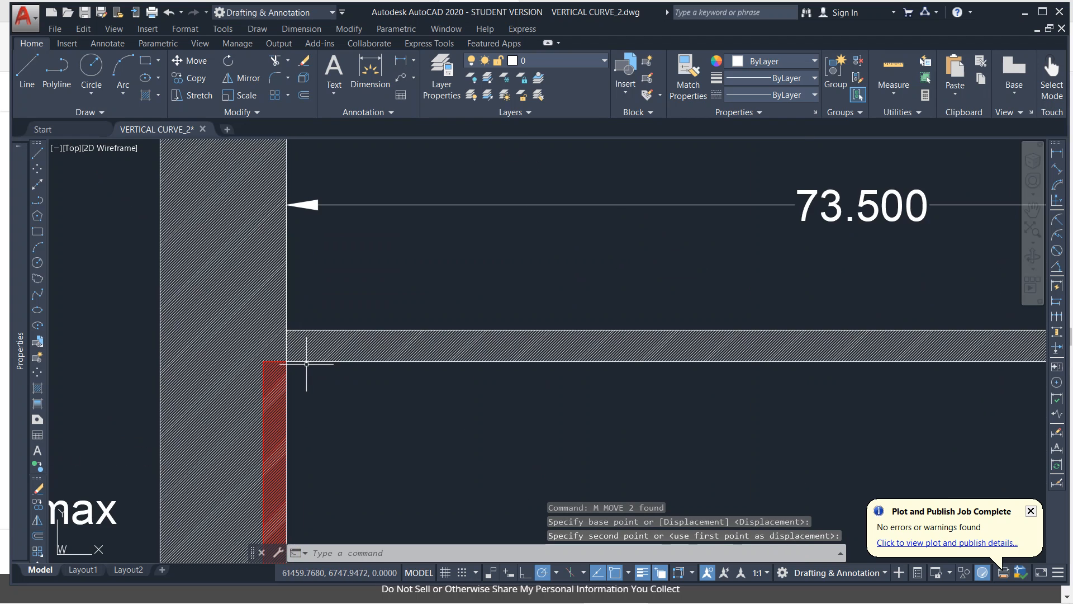
key(Escape)
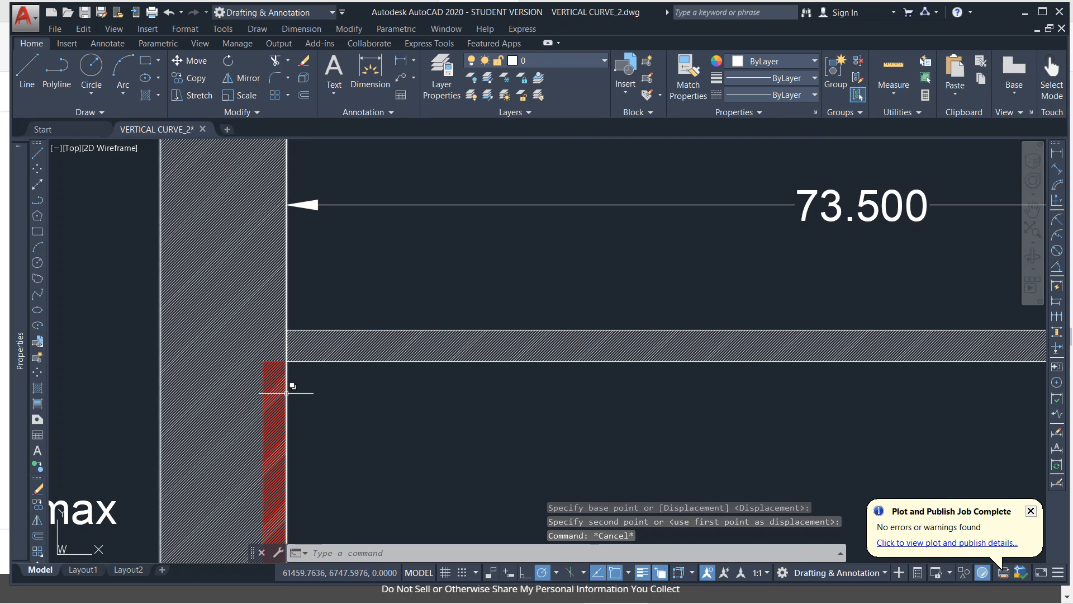
- Add a horizontal linear dimension from the picket's outer top corner to the right grey post's inner face, placed above the 73.500 dimension
scroll(289, 374, down, 2)
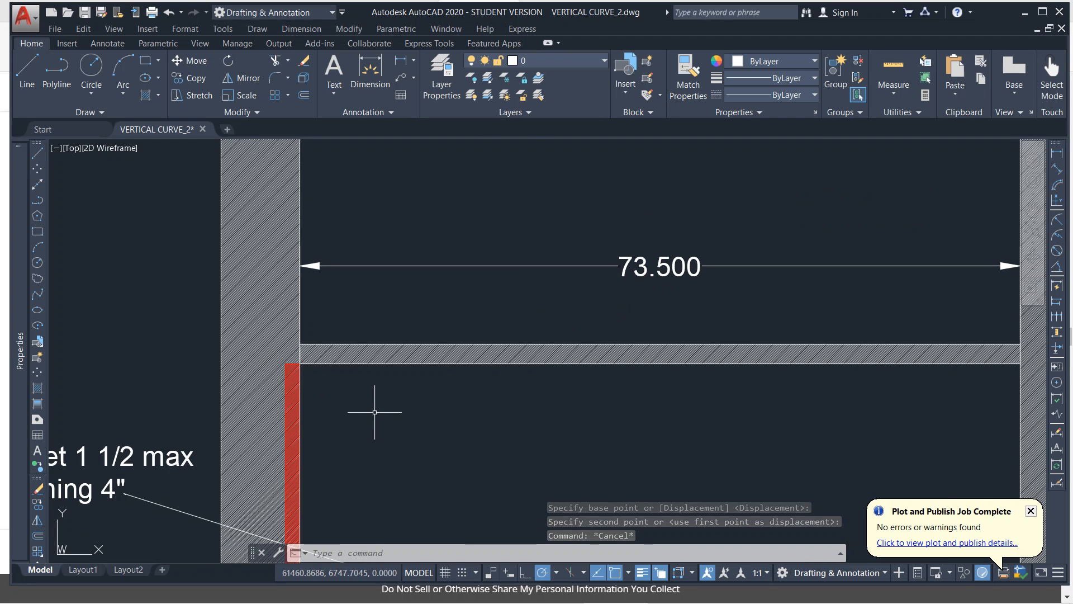
middle_drag(371, 420, 334, 302)
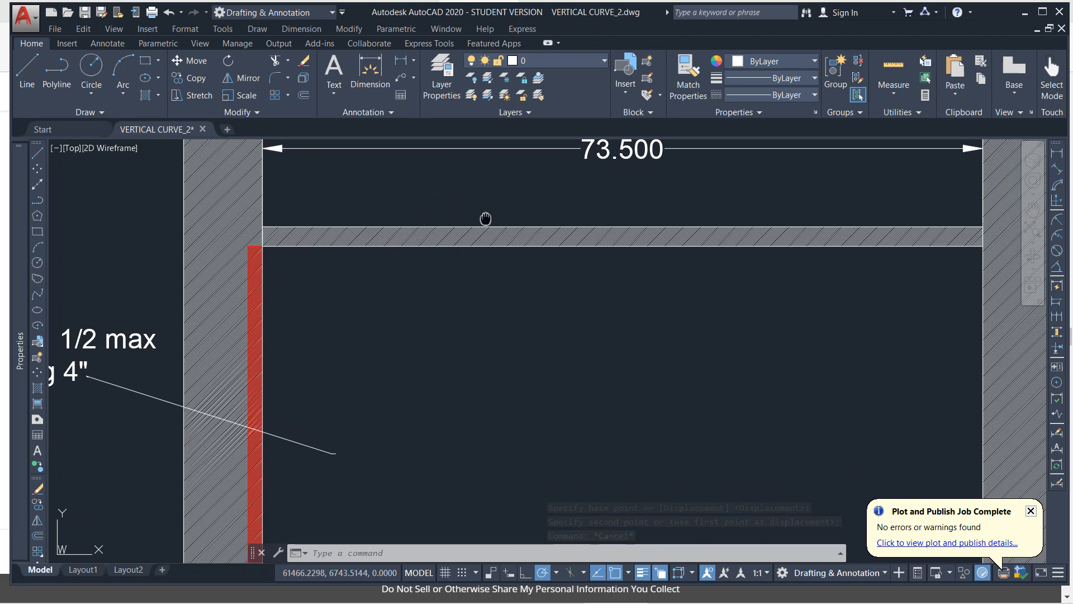
scroll(482, 240, down, 2)
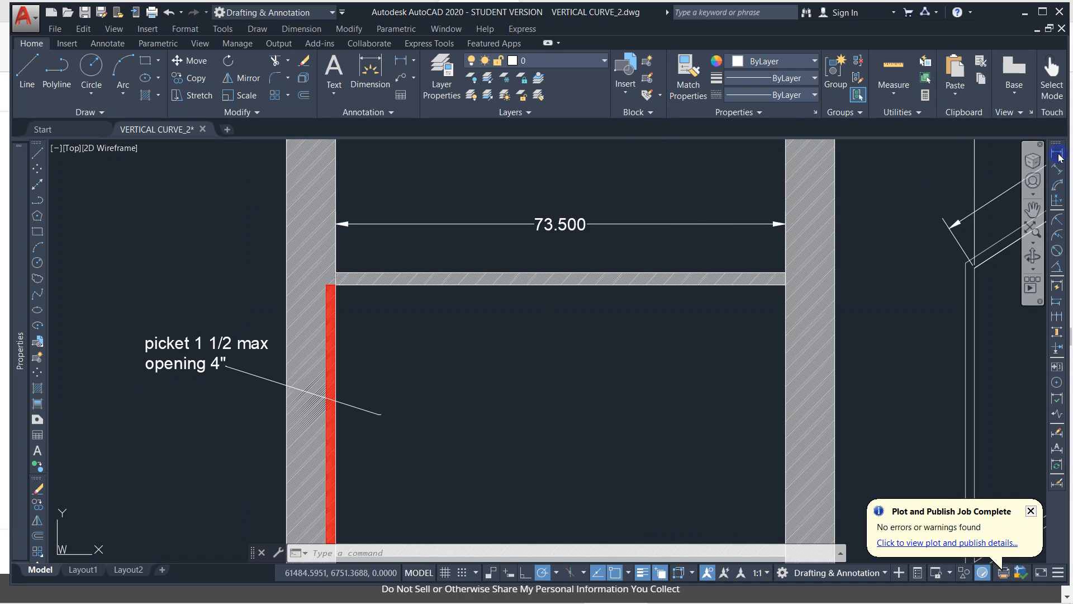
click(1057, 152)
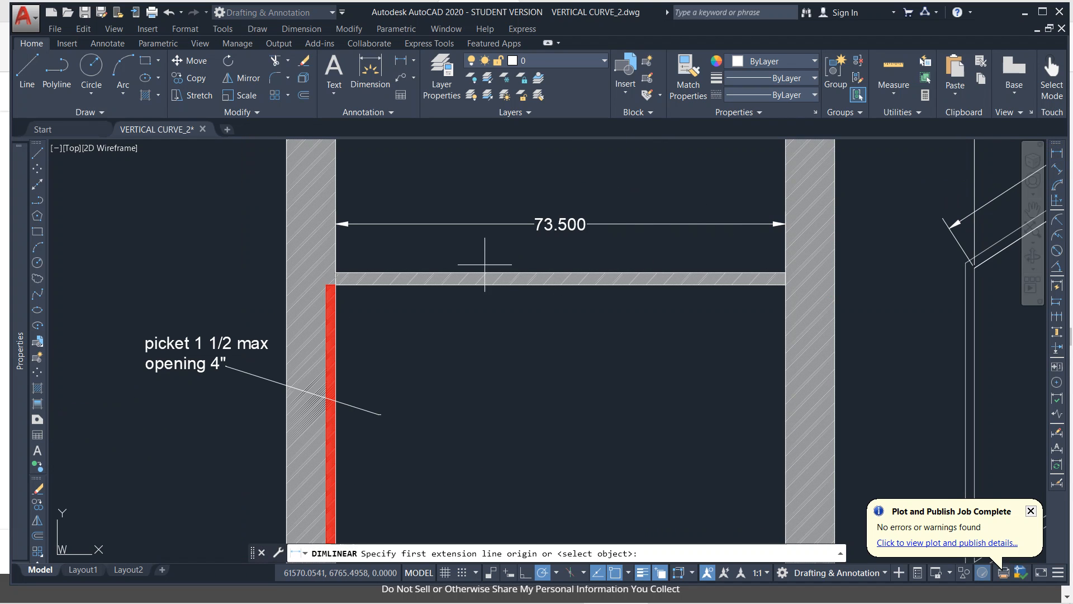
click(326, 285)
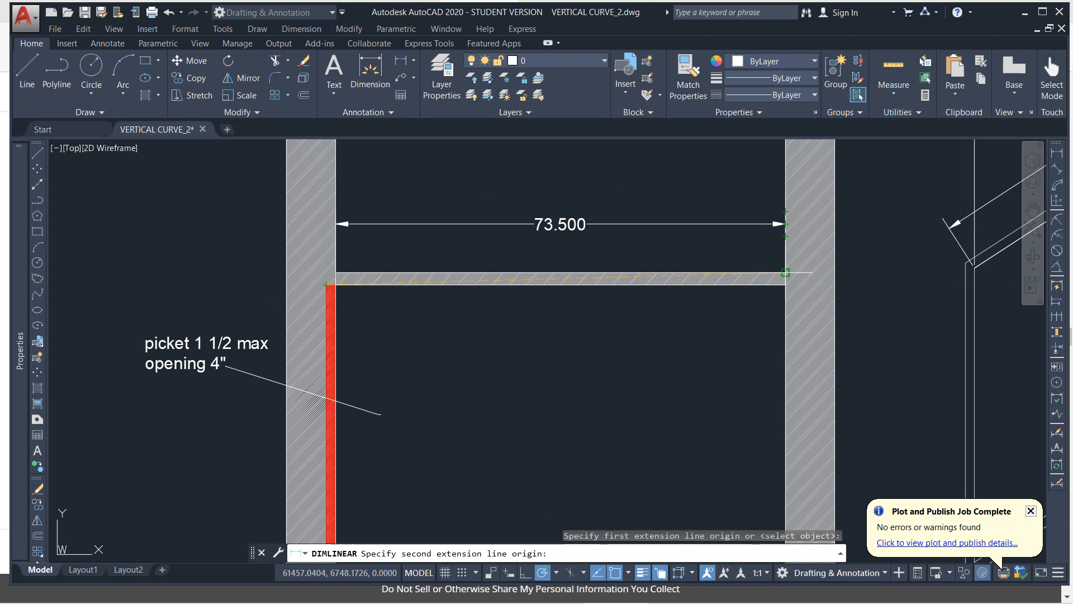
click(786, 272)
click(671, 188)
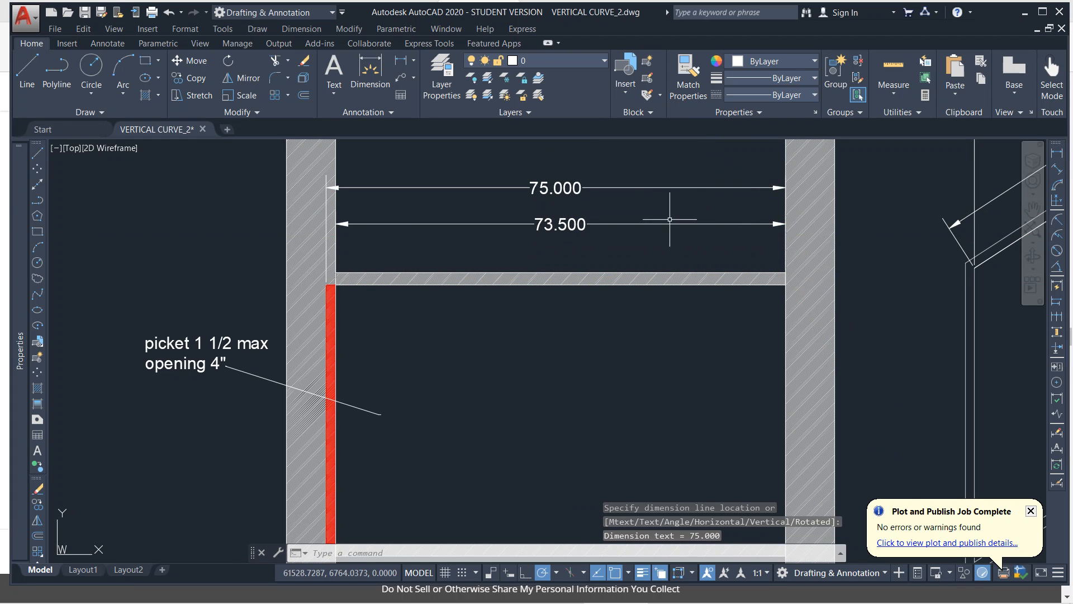
scroll(539, 481, down, 2)
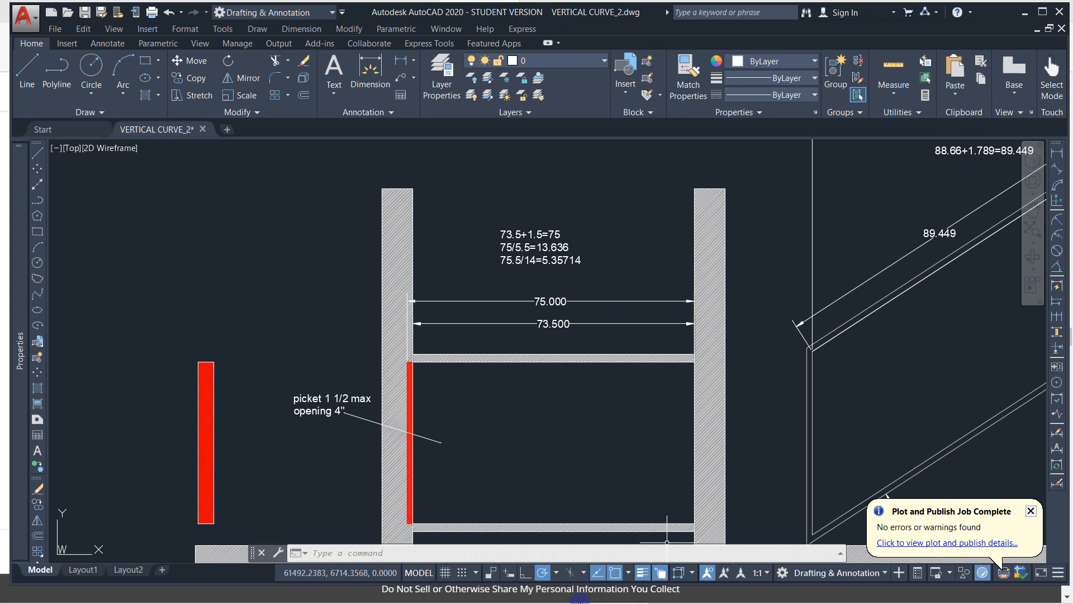
- Switch to Calculator and divide 75 by 5.5
mouse_move(565, 598)
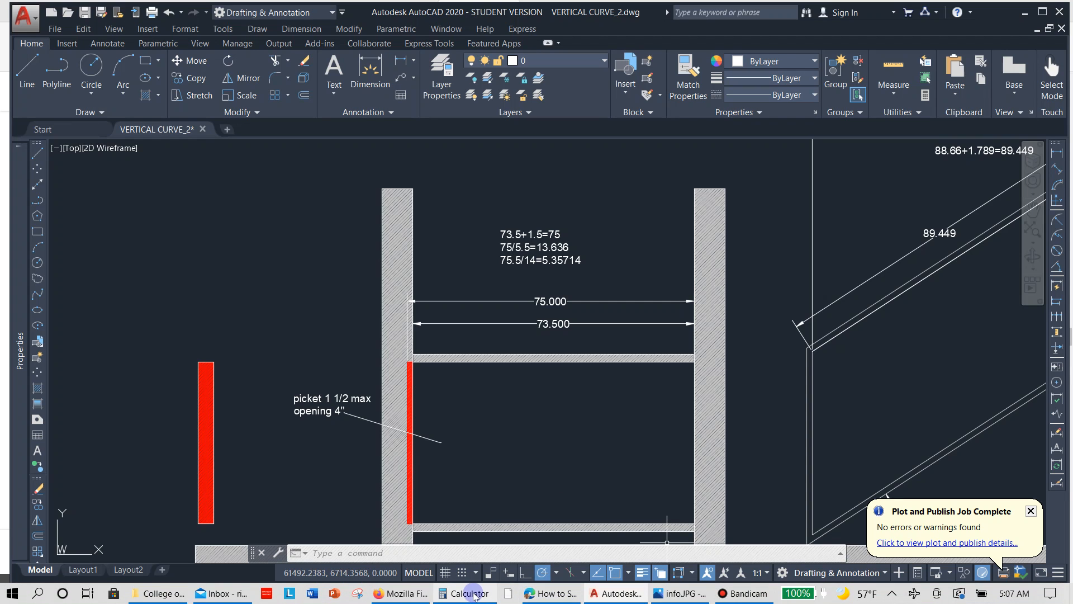
mouse_move(473, 596)
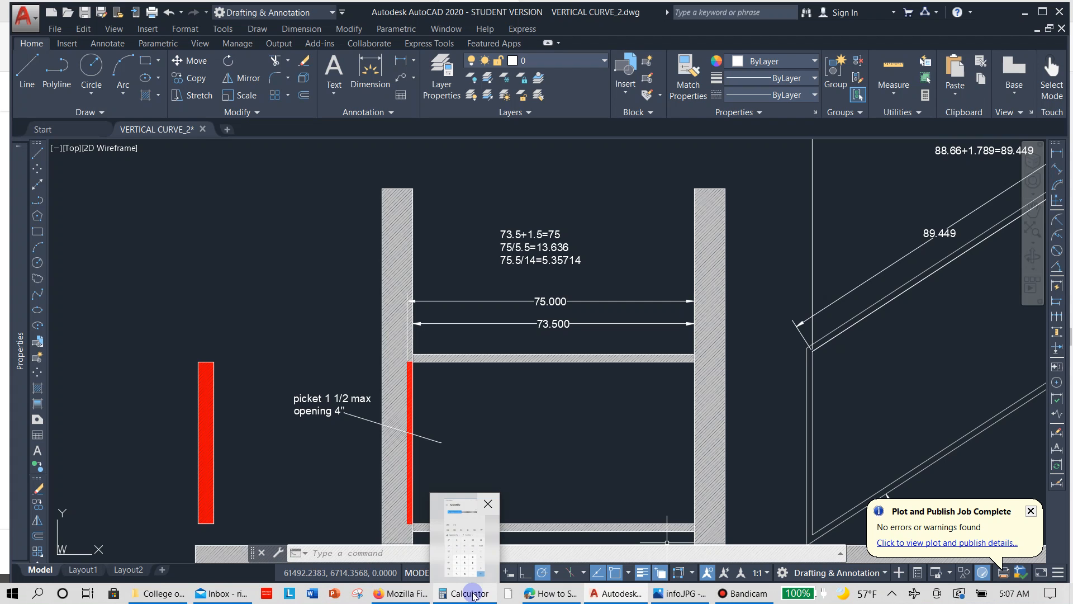
click(473, 595)
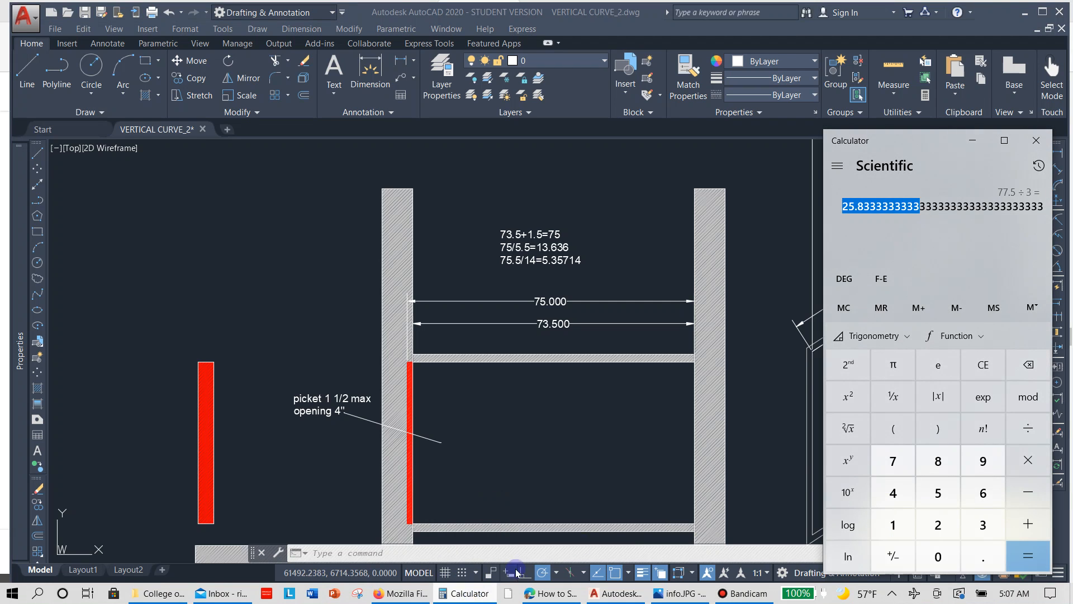
click(897, 464)
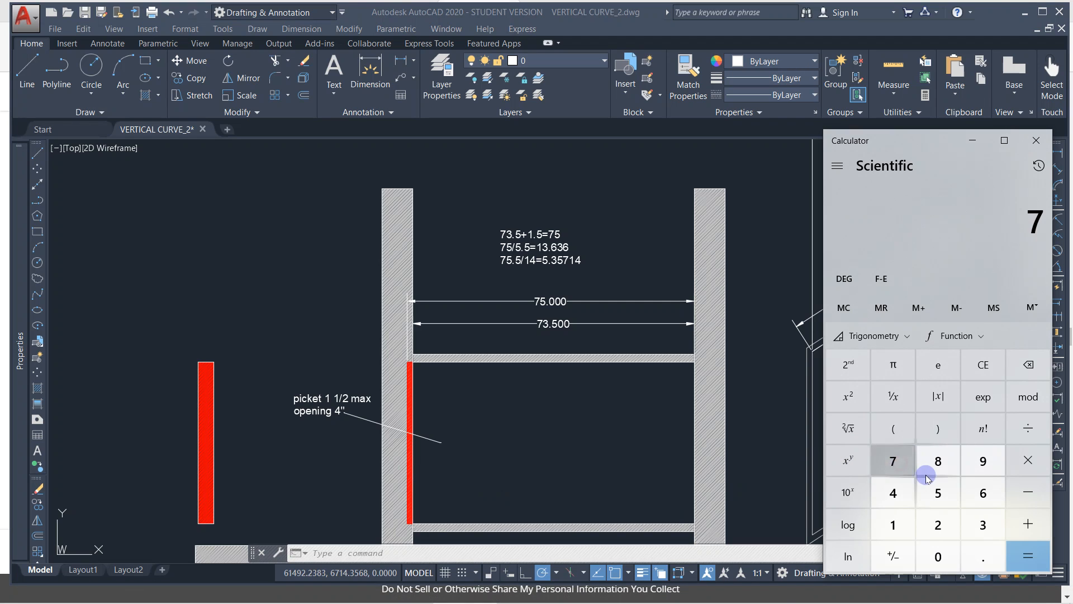
click(938, 493)
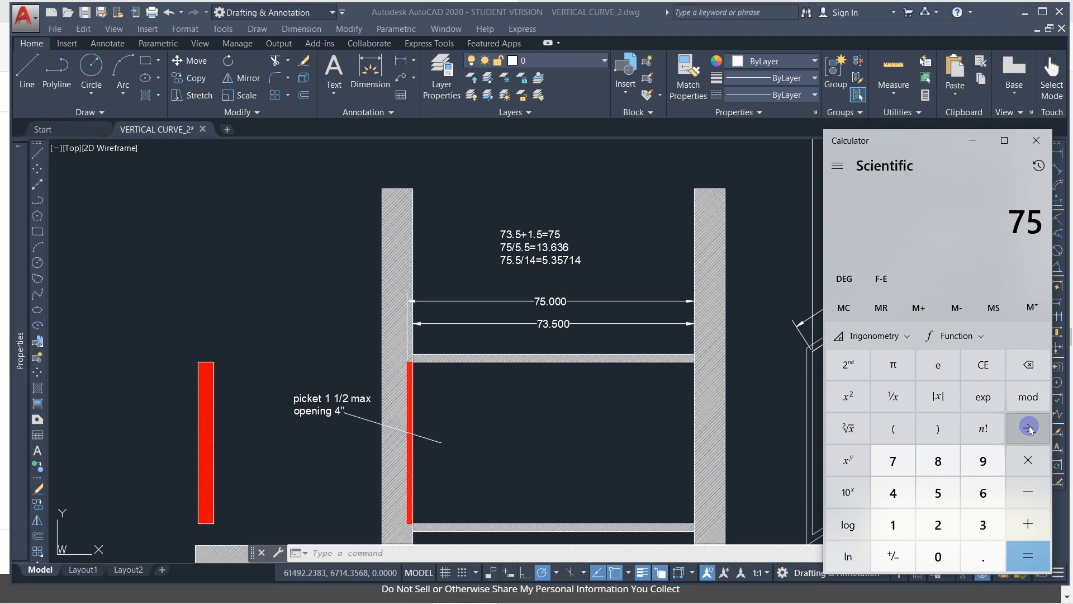
click(1029, 428)
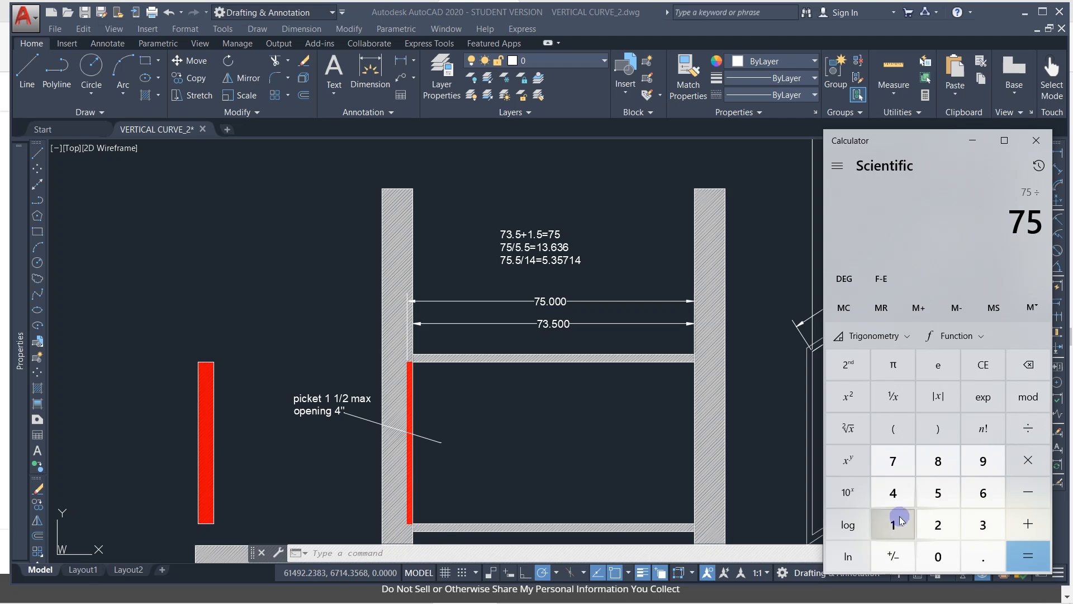
click(938, 493)
click(983, 556)
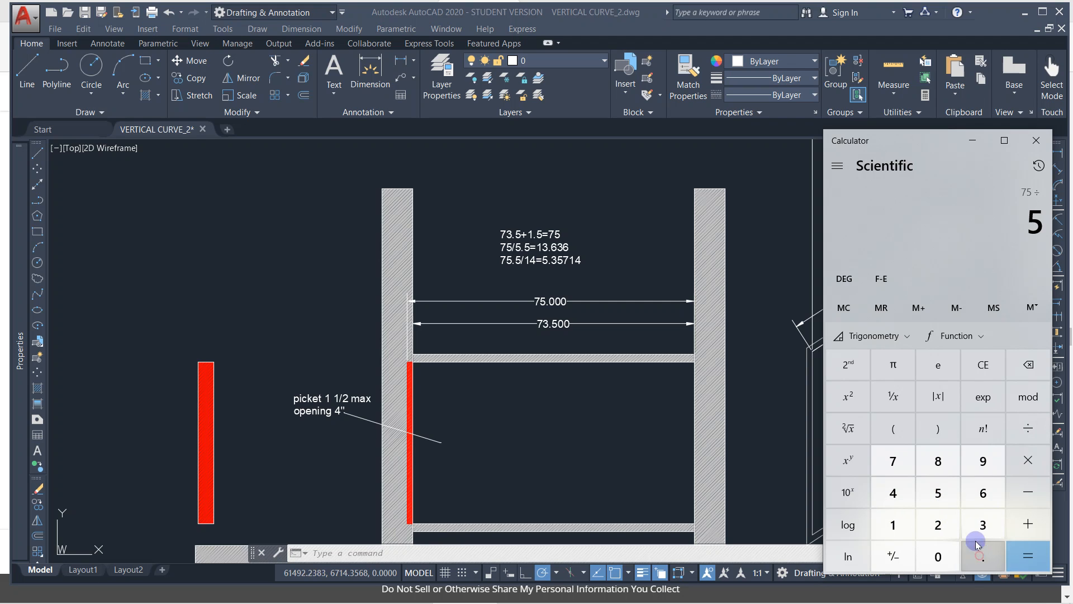
click(938, 492)
click(1028, 556)
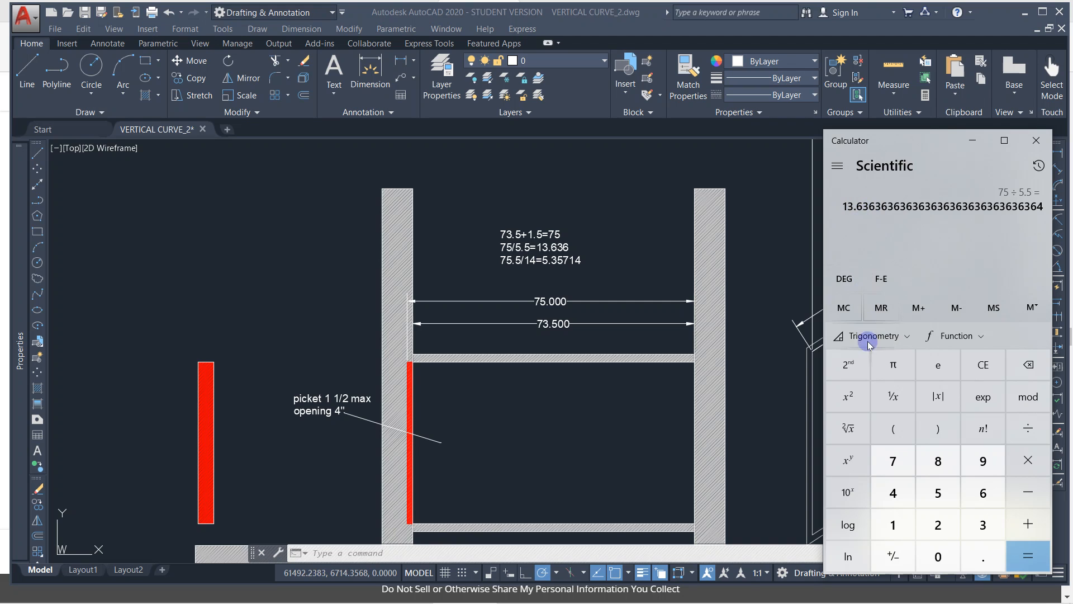
- Divide 75 by 14 to get the picket spacing
click(893, 460)
click(938, 492)
click(1009, 441)
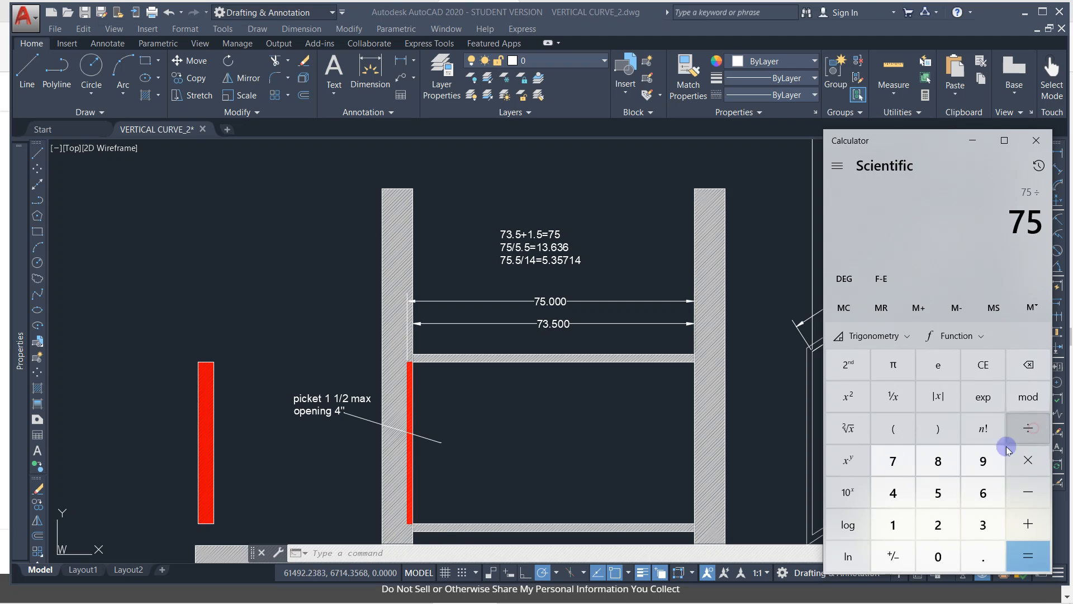
click(893, 524)
click(894, 492)
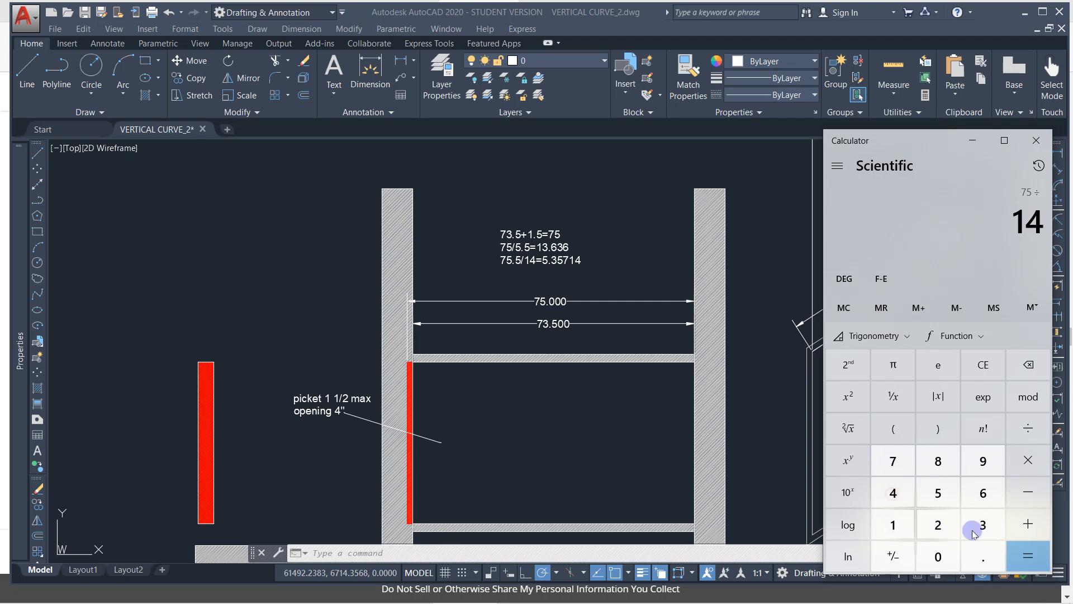
click(1028, 556)
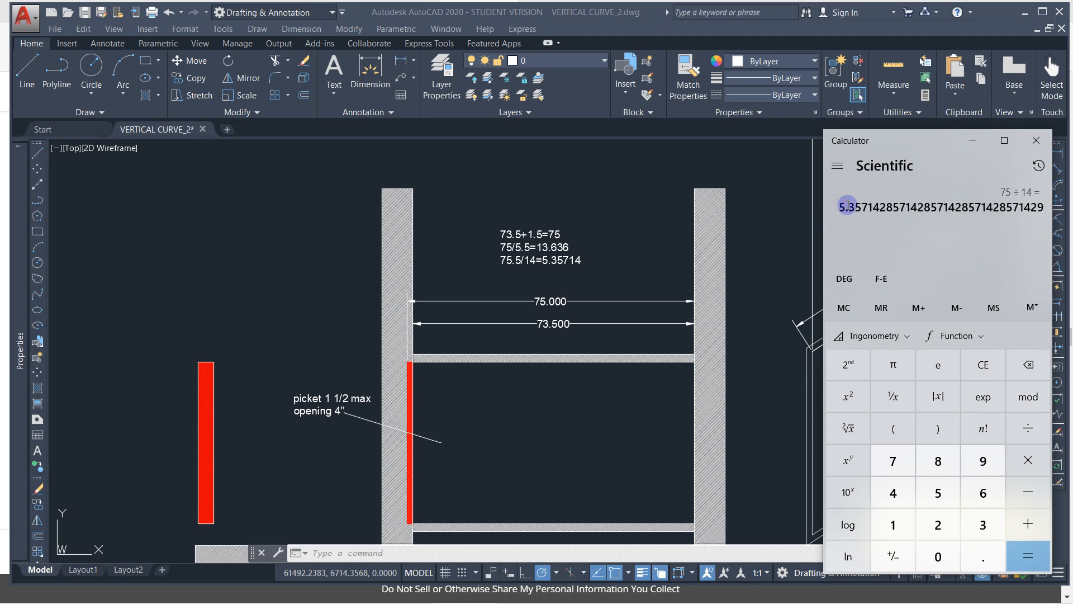
- Copy the leading digits of the calculated picket spacing and return to AutoCAD
right_click(900, 207)
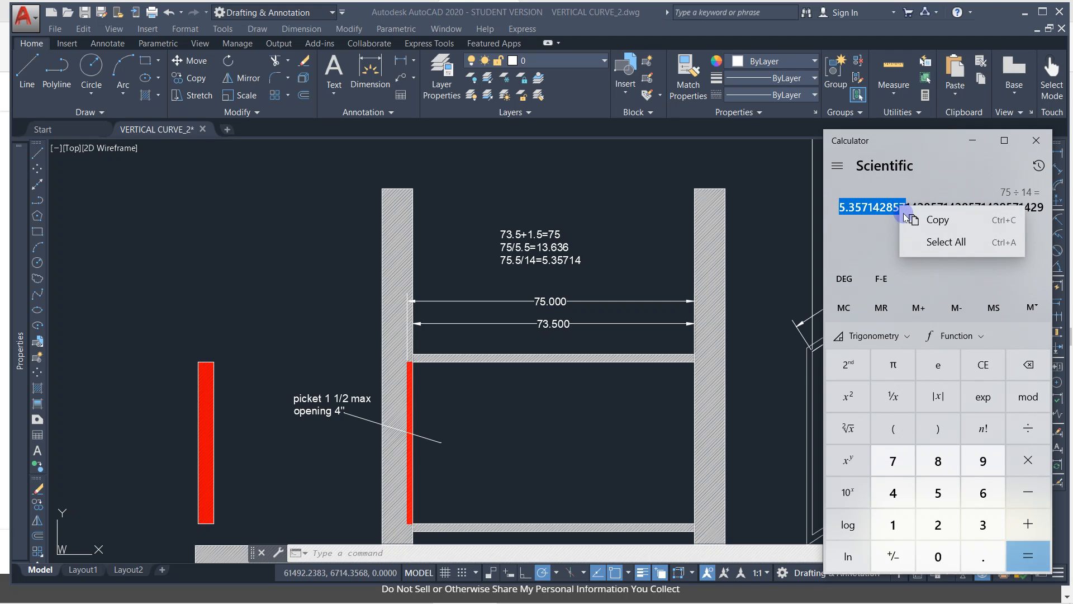
click(917, 218)
click(574, 379)
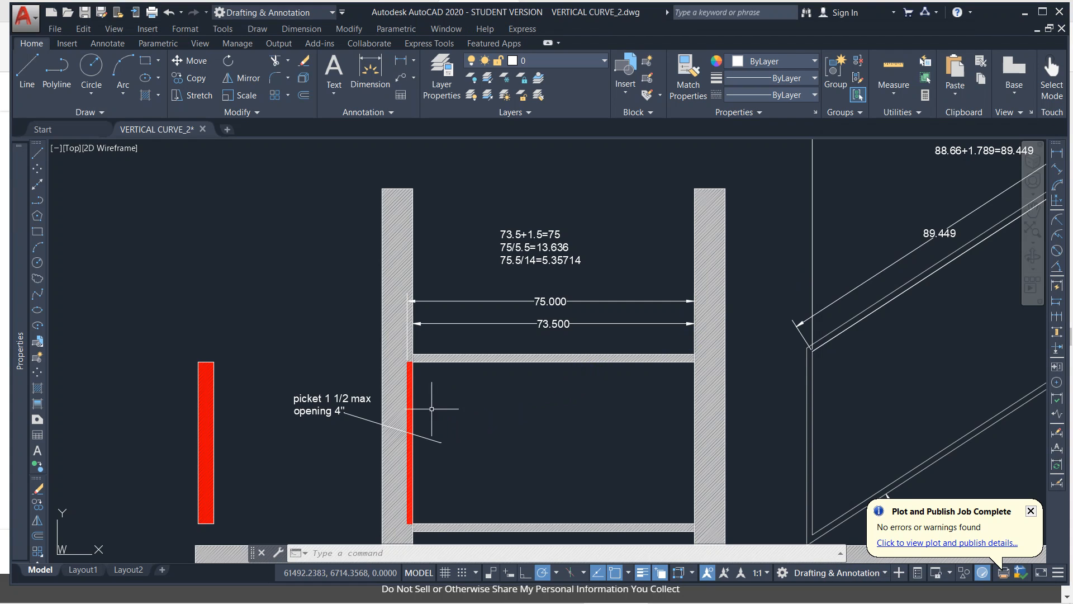
- Try to move the red picket and its hatch 5.357142857 from its edge midpoint, and undo that move
click(411, 408)
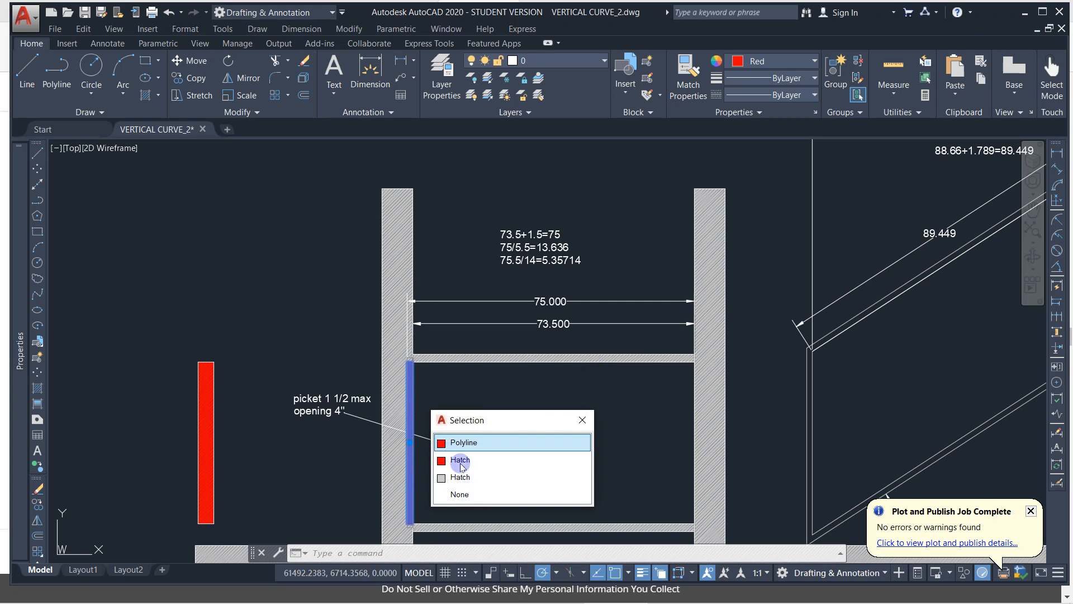
click(471, 491)
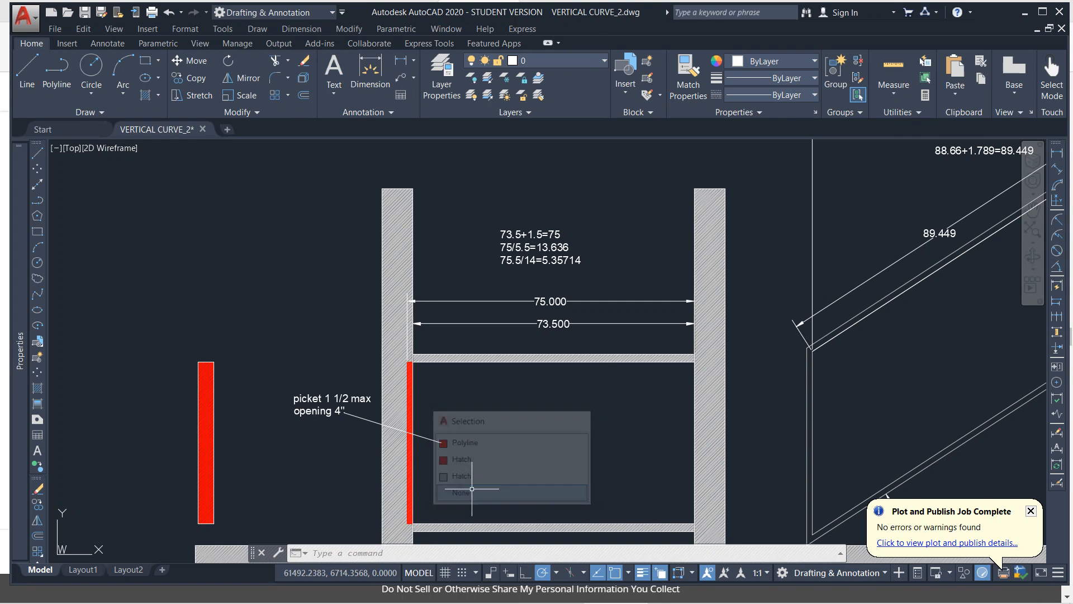
click(411, 379)
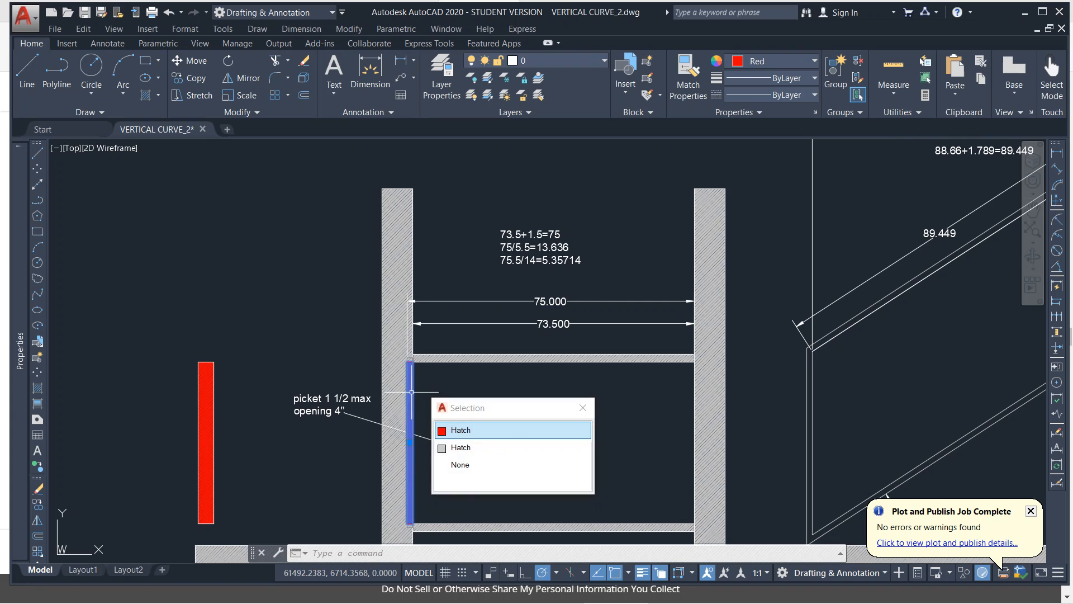
click(411, 421)
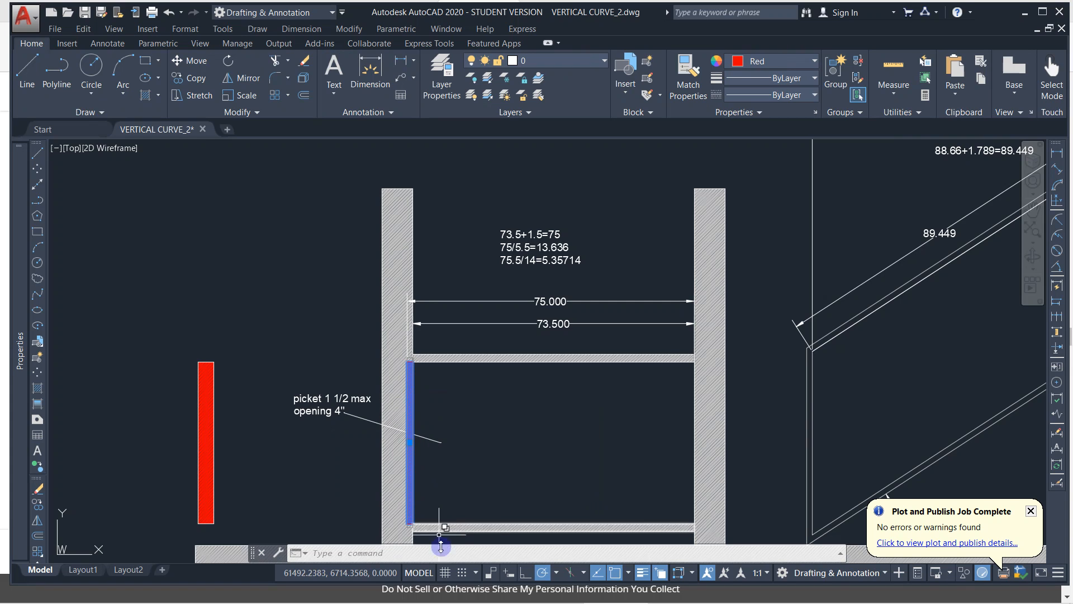
mouse_move(483, 600)
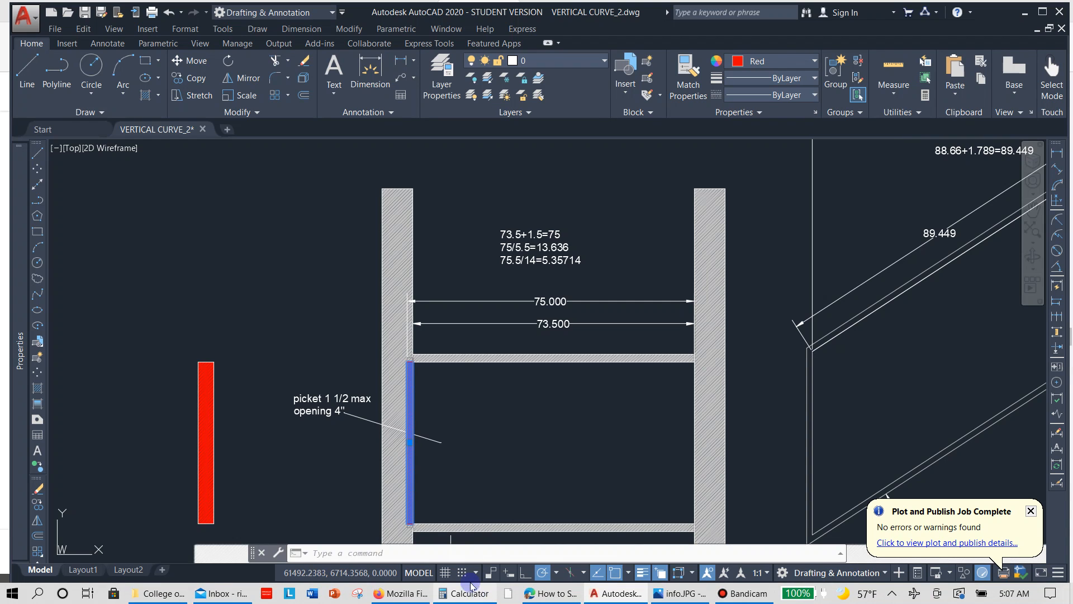
scroll(416, 450, up, 2)
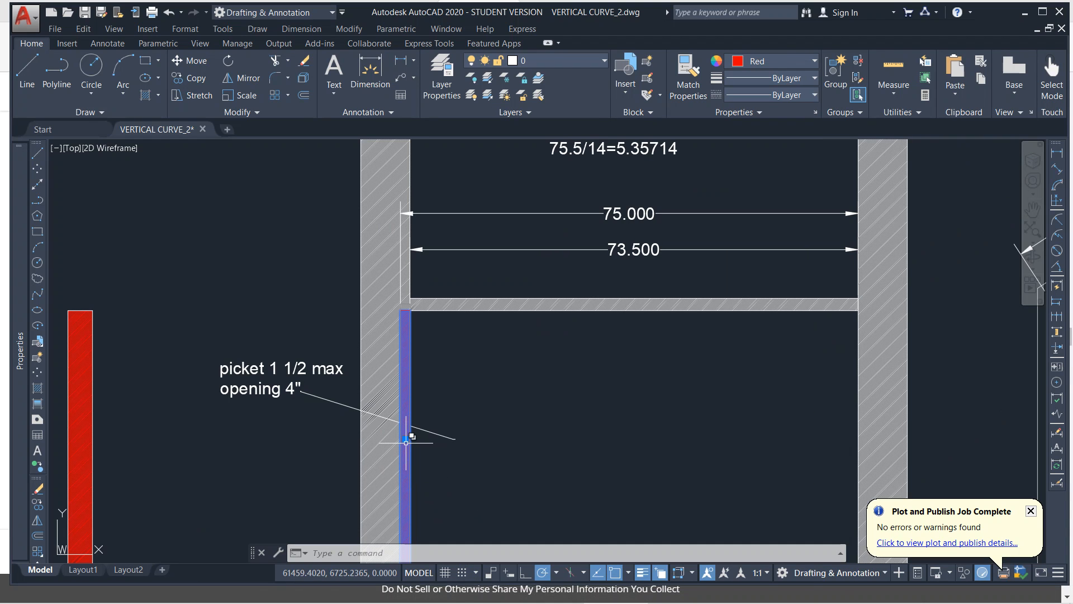
text(m)
key(Return)
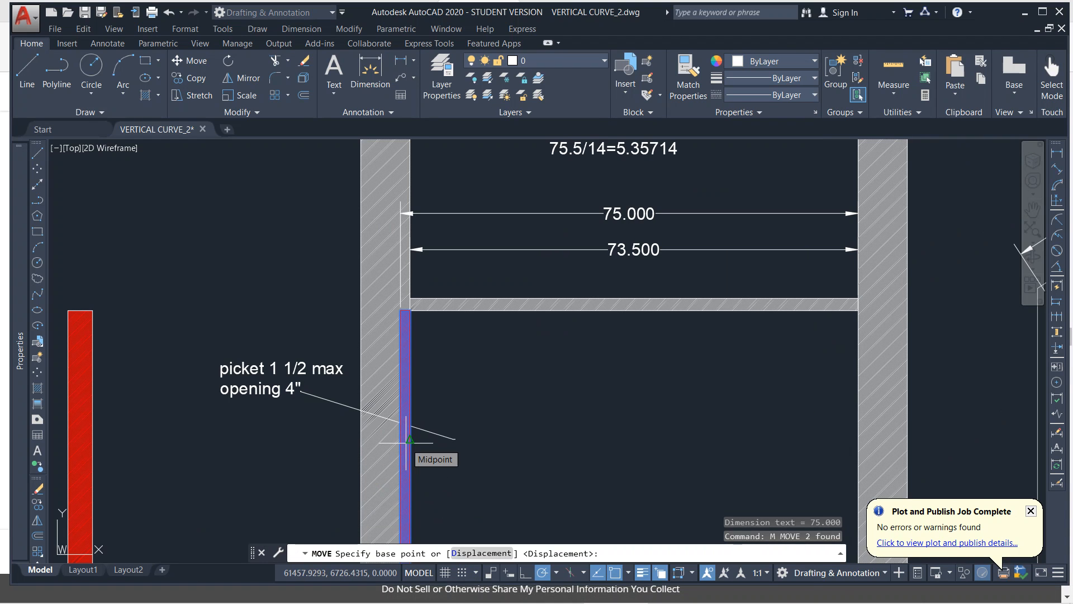
click(409, 438)
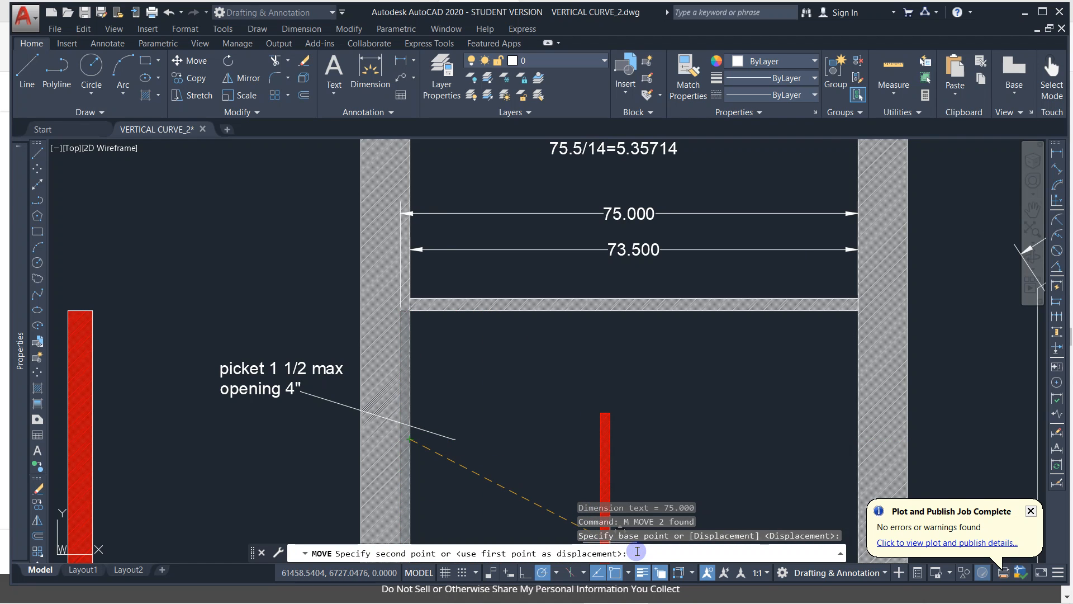
text(5.357142857)
key(Return)
scroll(502, 432, down, 2)
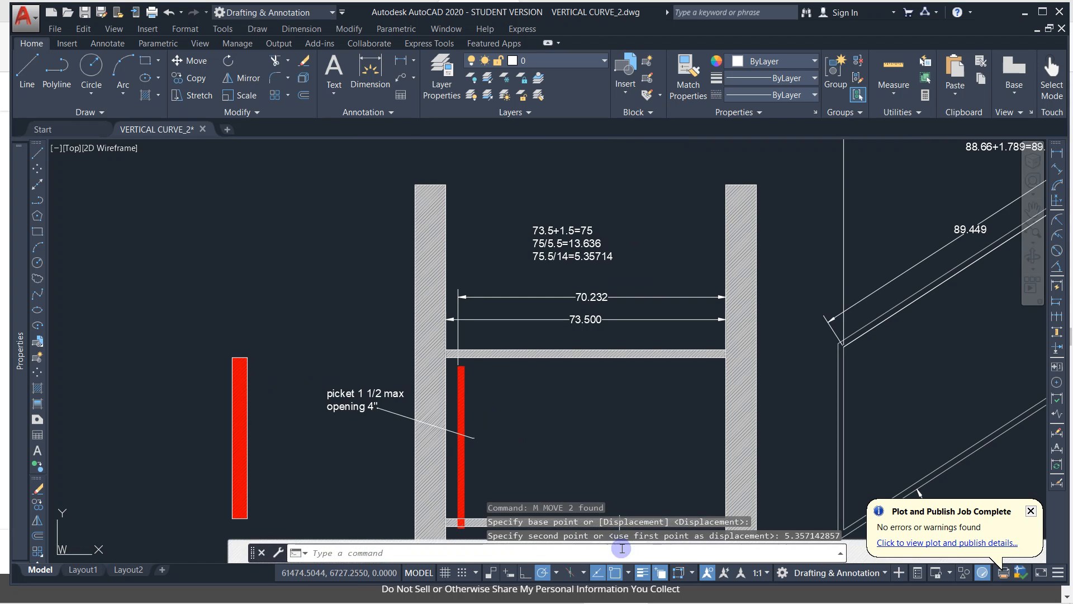
key(ctrl+z)
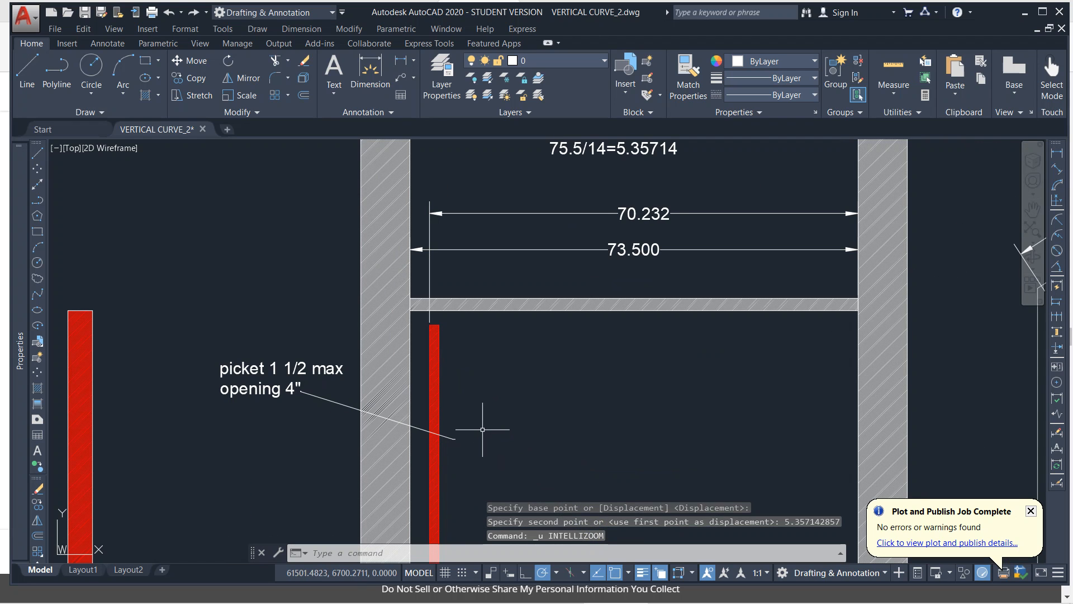
key(ctrl+z)
- Move the red picket and its hatch 5.357142857 horizontally from the left grey post into the railing opening
click(405, 391)
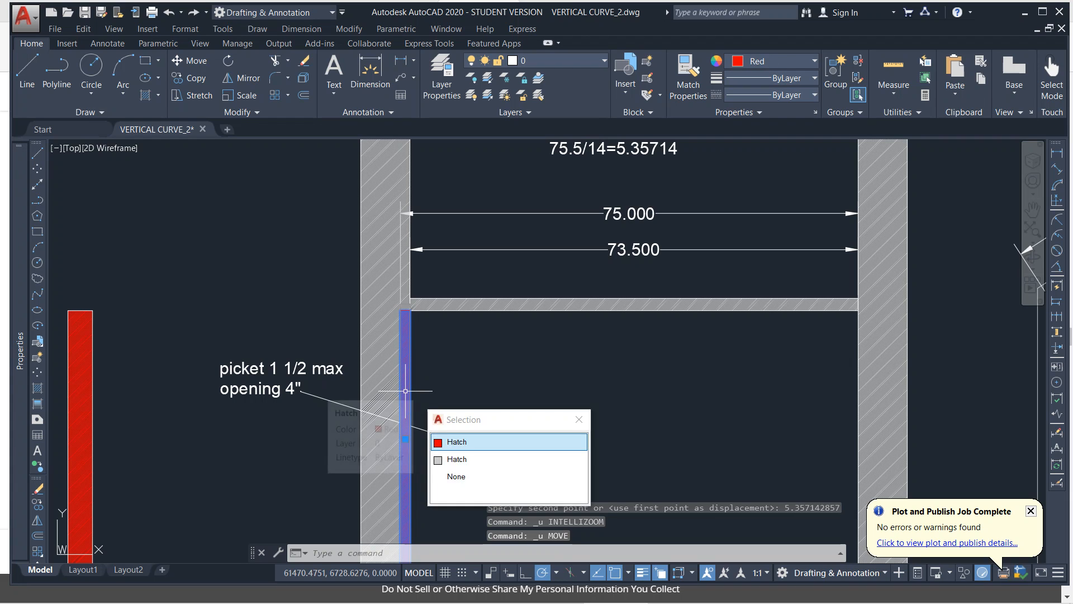
key(Escape)
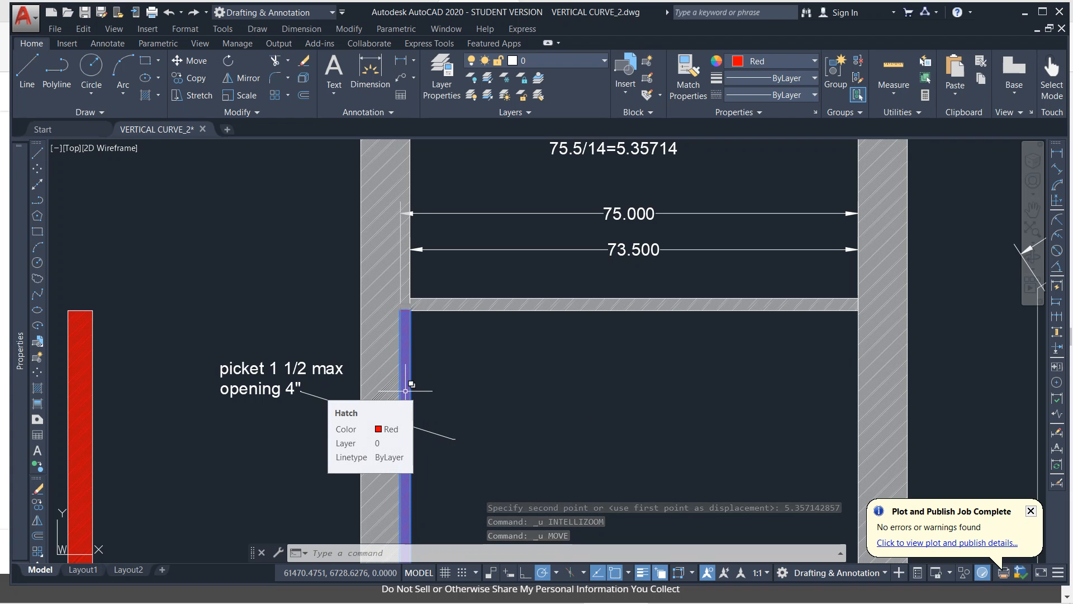
text(m)
key(Return)
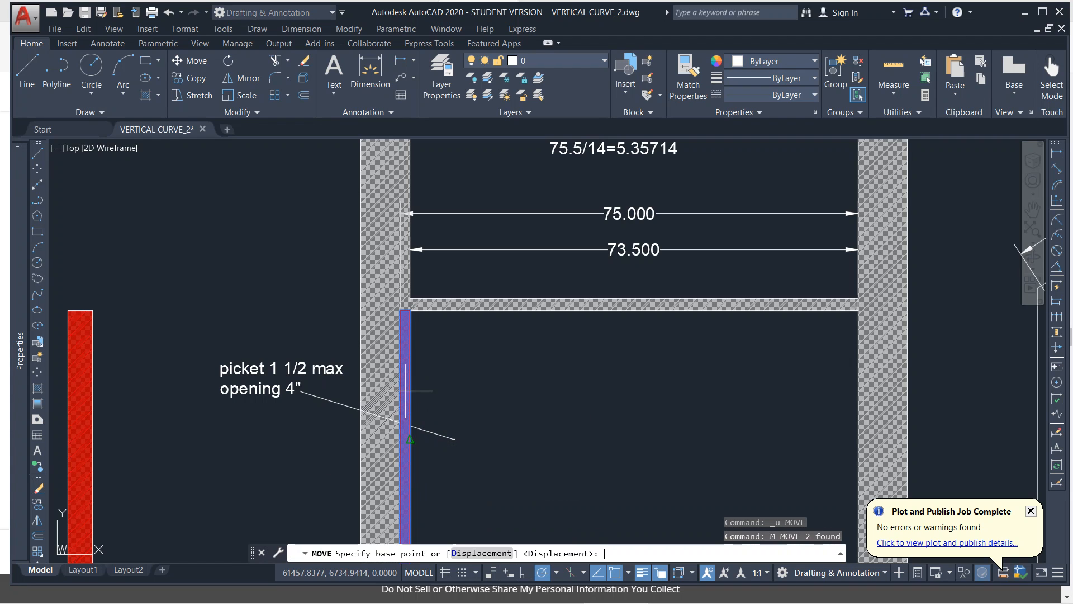
click(409, 439)
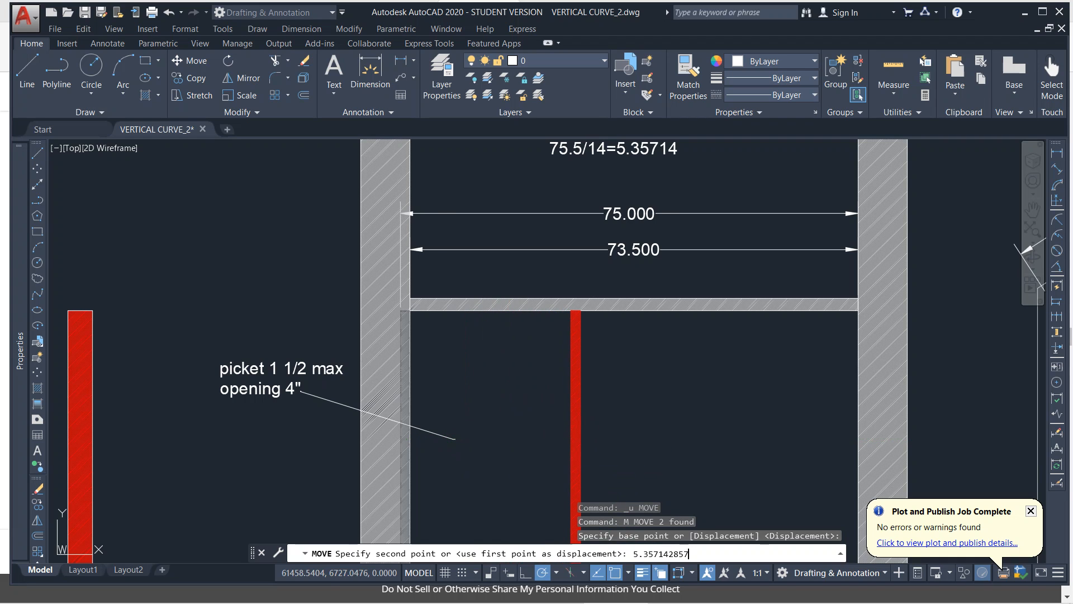
key(Return)
- Stretch the upper dimension's far end from the right post to the left post's inner face to dimension the first opening
click(614, 218)
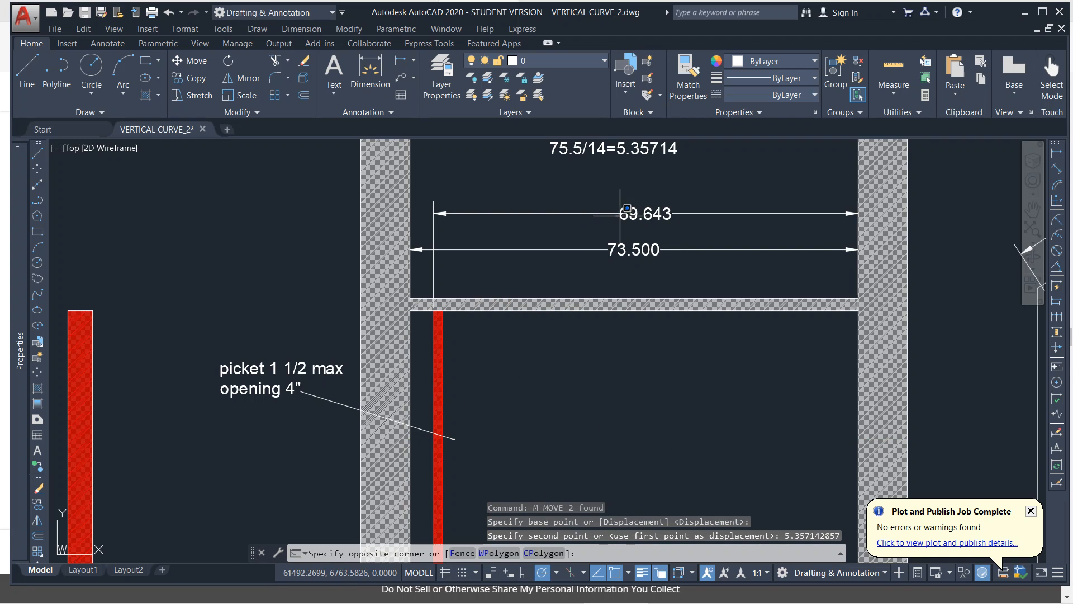
click(702, 207)
click(666, 229)
key(Escape)
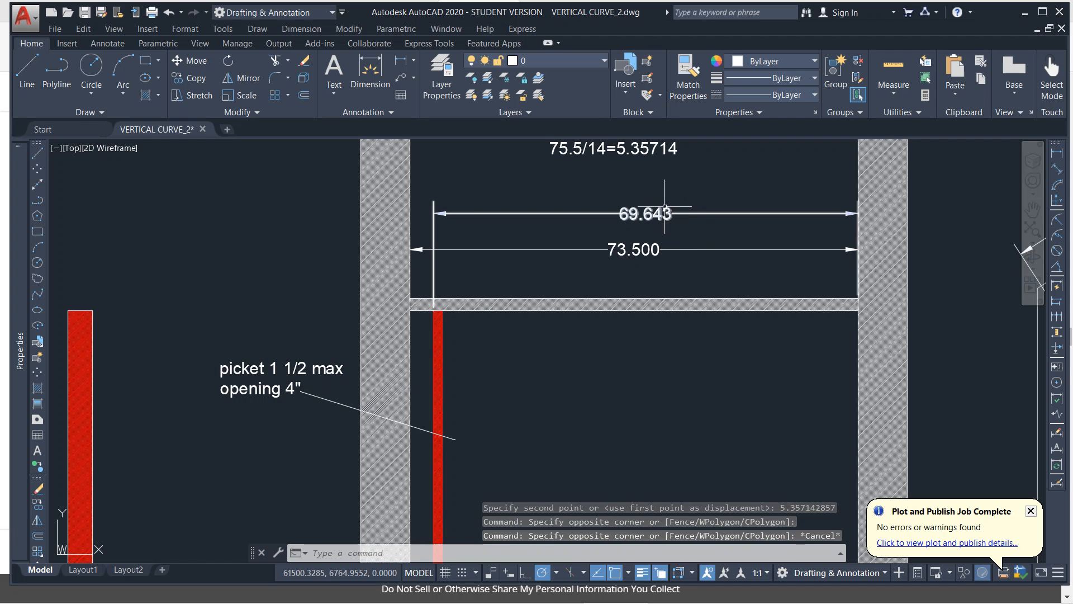
click(708, 212)
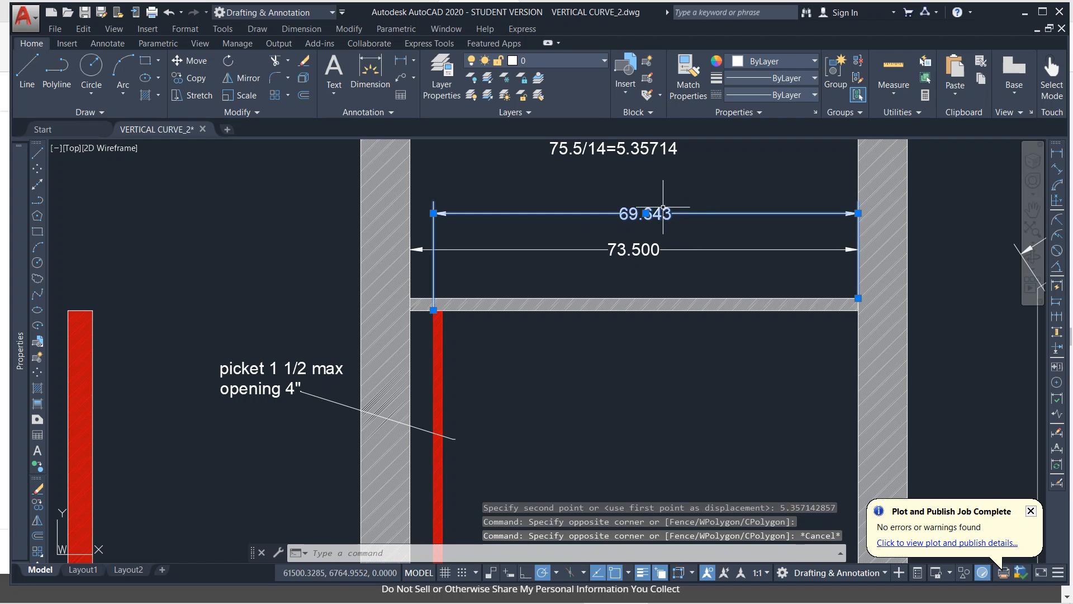
click(859, 298)
click(859, 298)
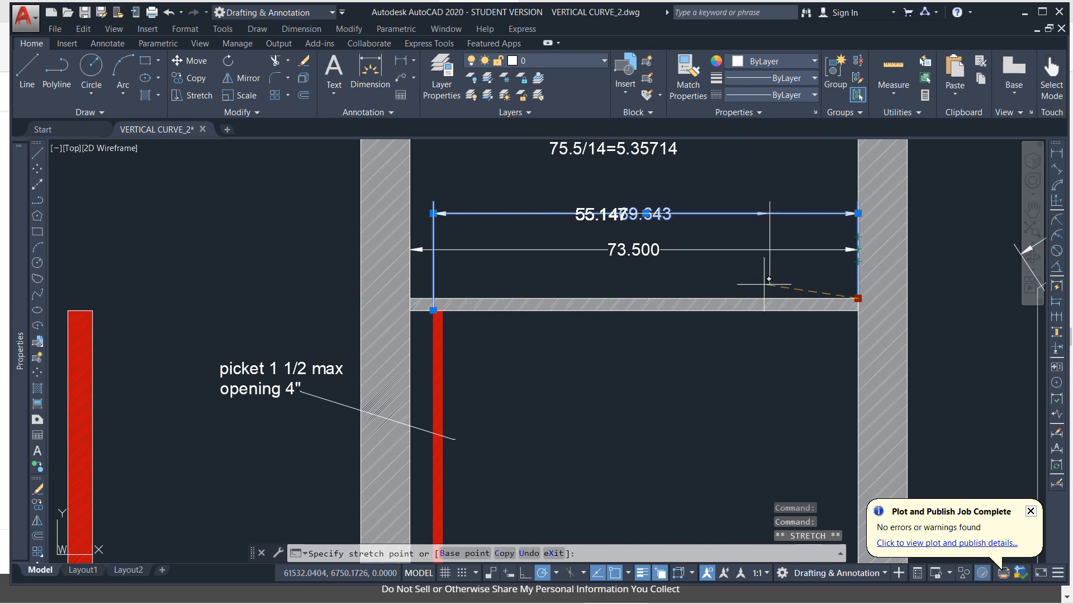
click(414, 305)
key(Escape)
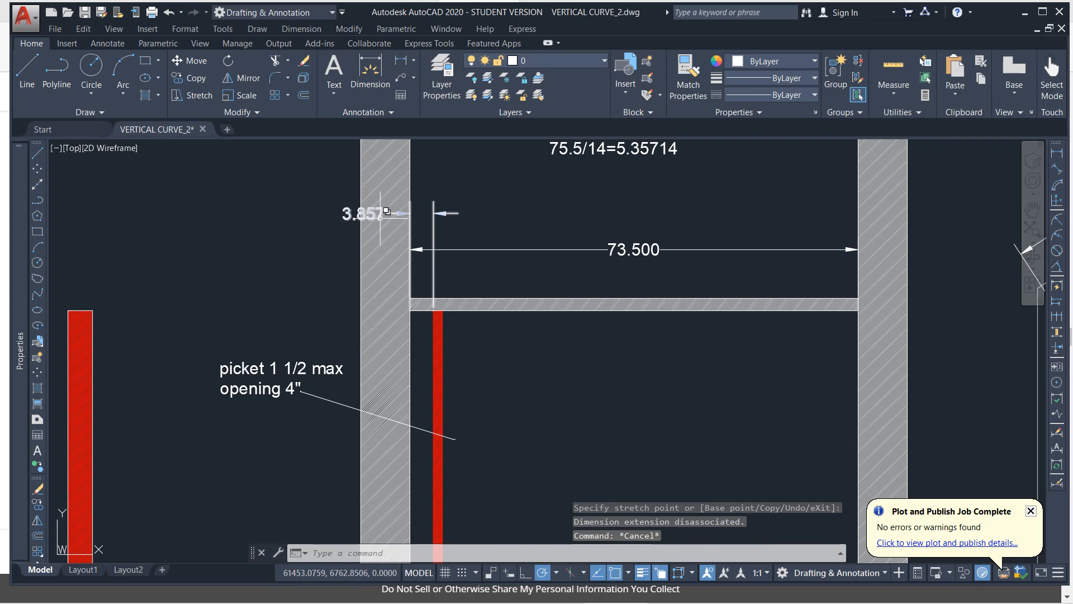
- Reposition the first opening's dimension text and lower its dimension line from above the top rail to near the bottom rail
click(387, 208)
key(Escape)
click(339, 209)
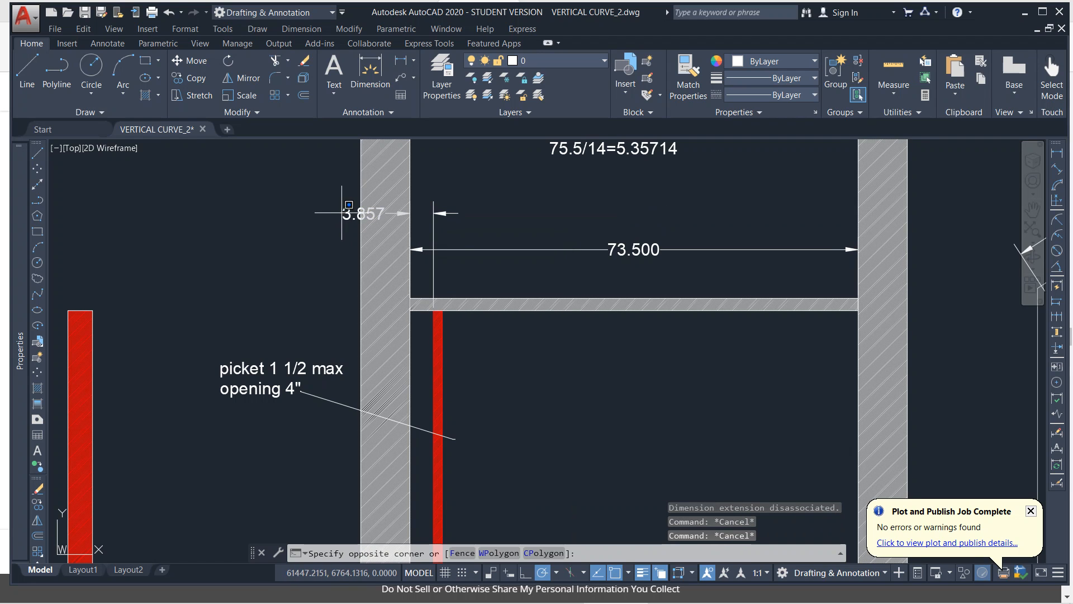
key(Escape)
click(363, 213)
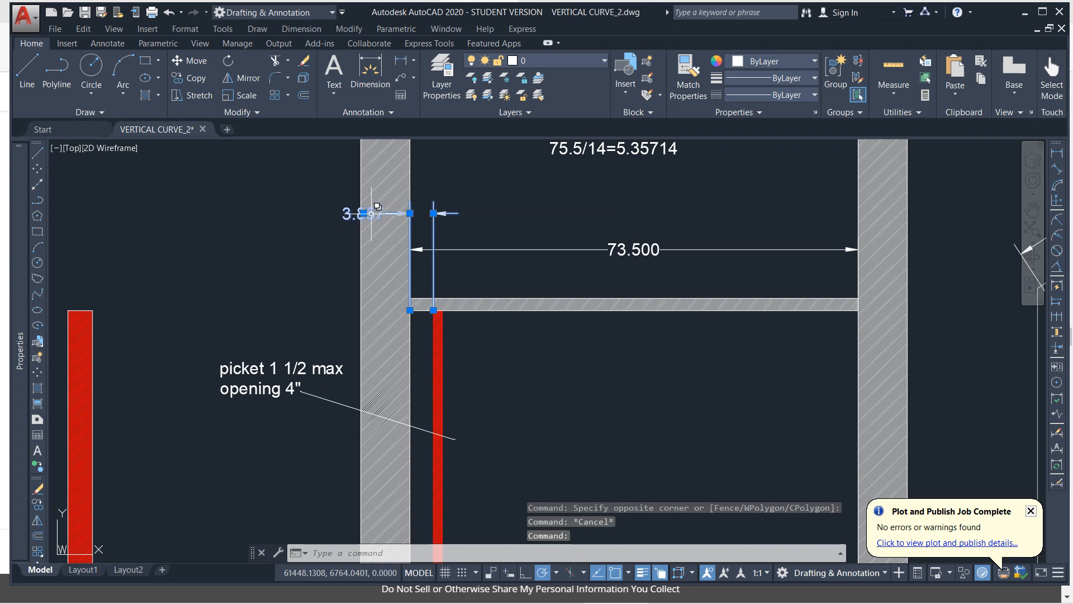
click(364, 213)
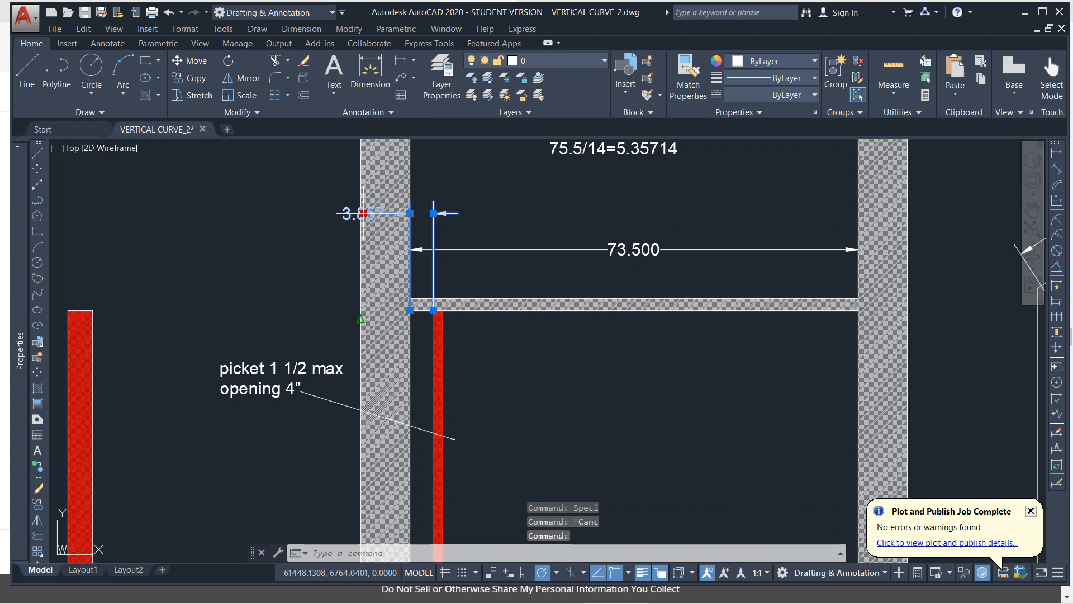
click(407, 350)
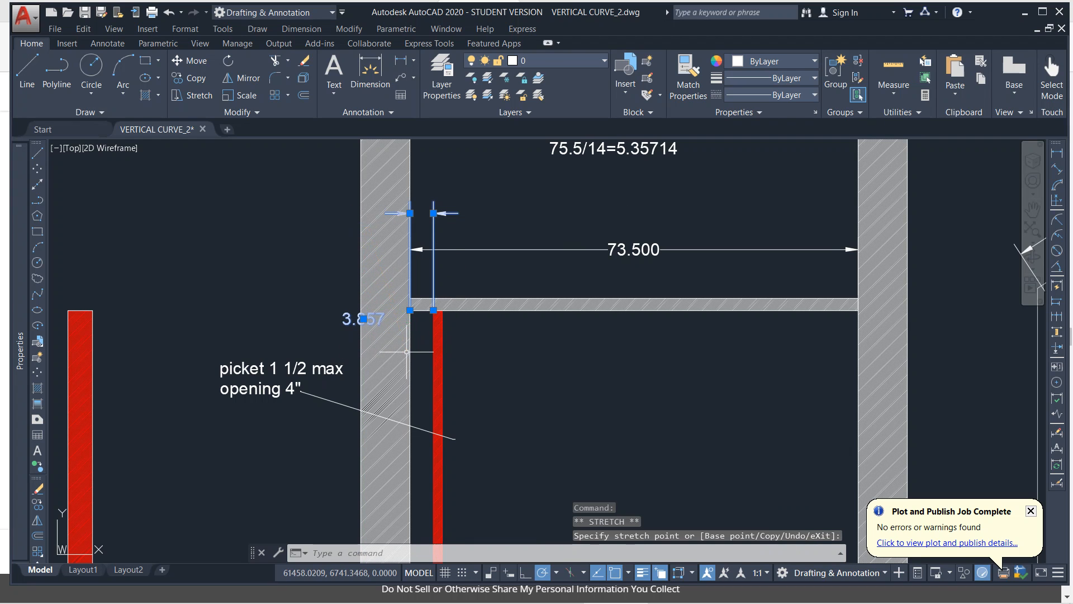
click(409, 213)
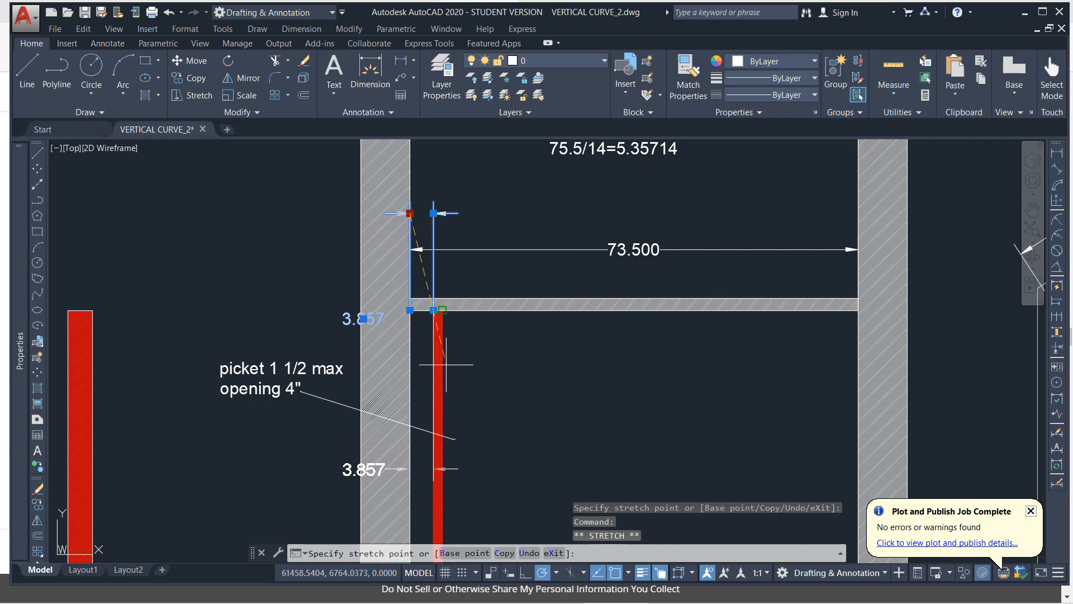
click(444, 388)
scroll(439, 337, down, 2)
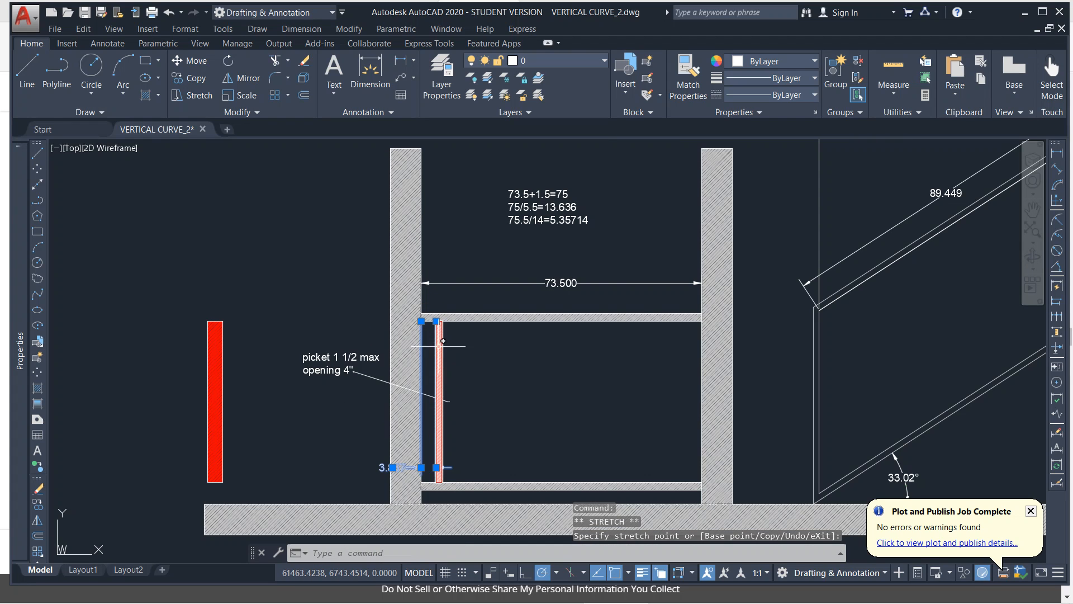
- Raise the opening dimension to the upper part of the picket and place its text on the open side of the picket
click(436, 468)
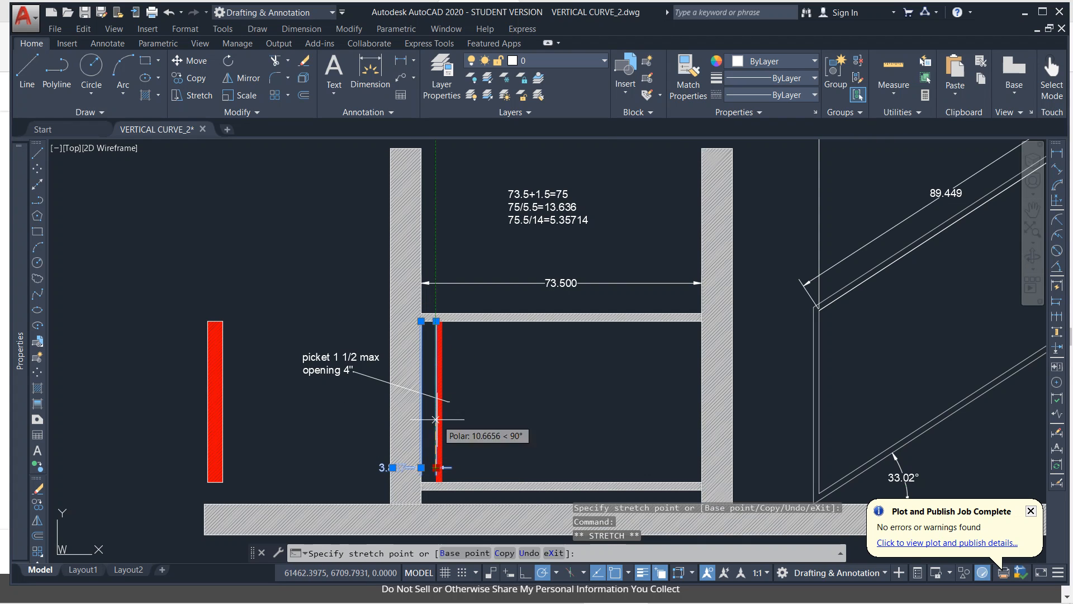
click(436, 357)
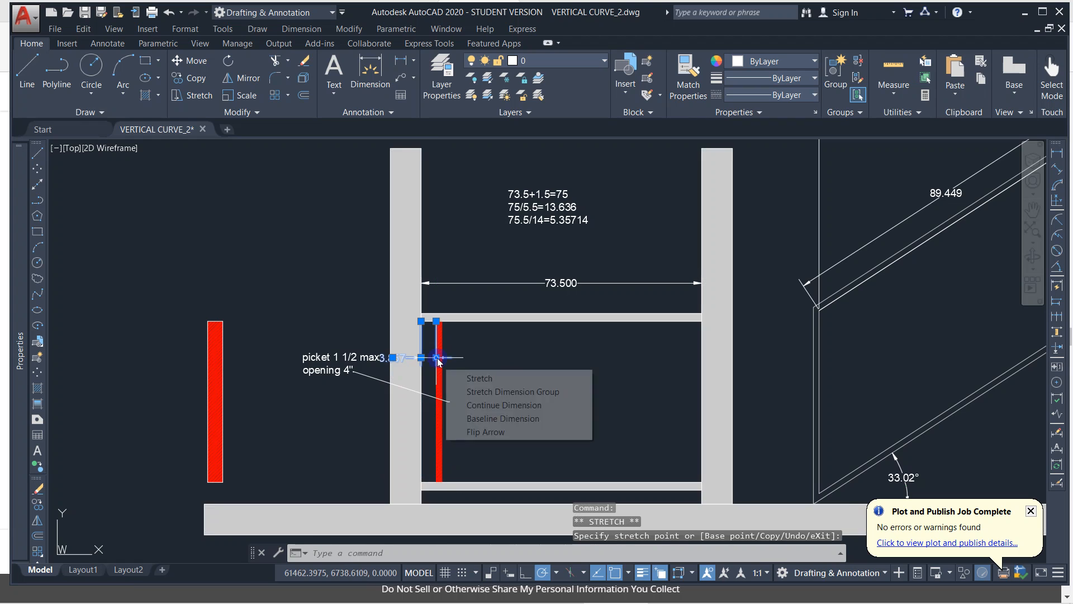
click(392, 357)
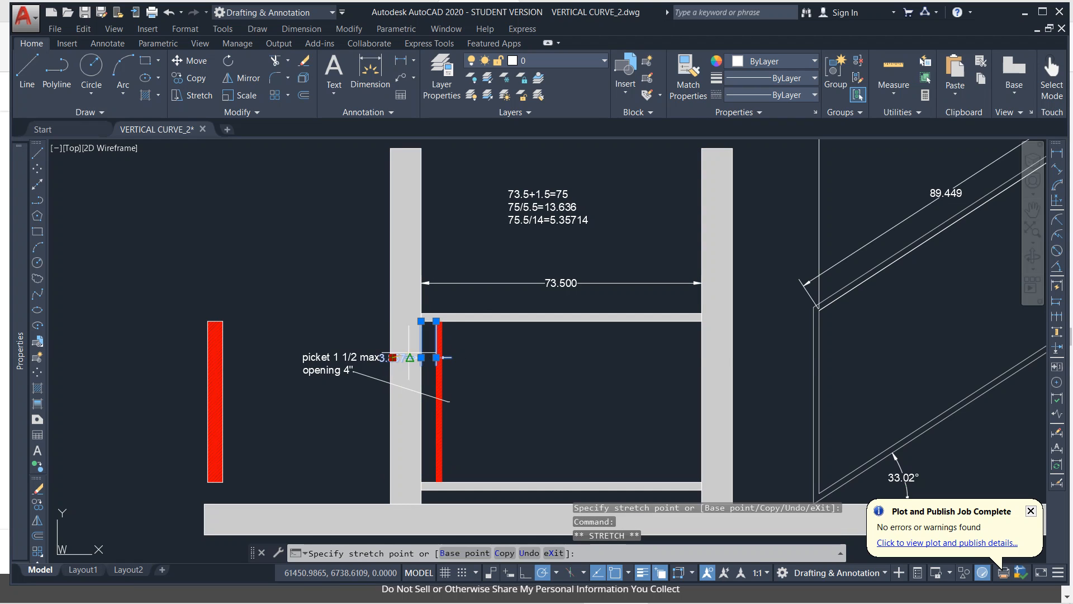
click(469, 358)
key(Escape)
- Delete the leader line running from the picket note to the picket
scroll(484, 366, up, 2)
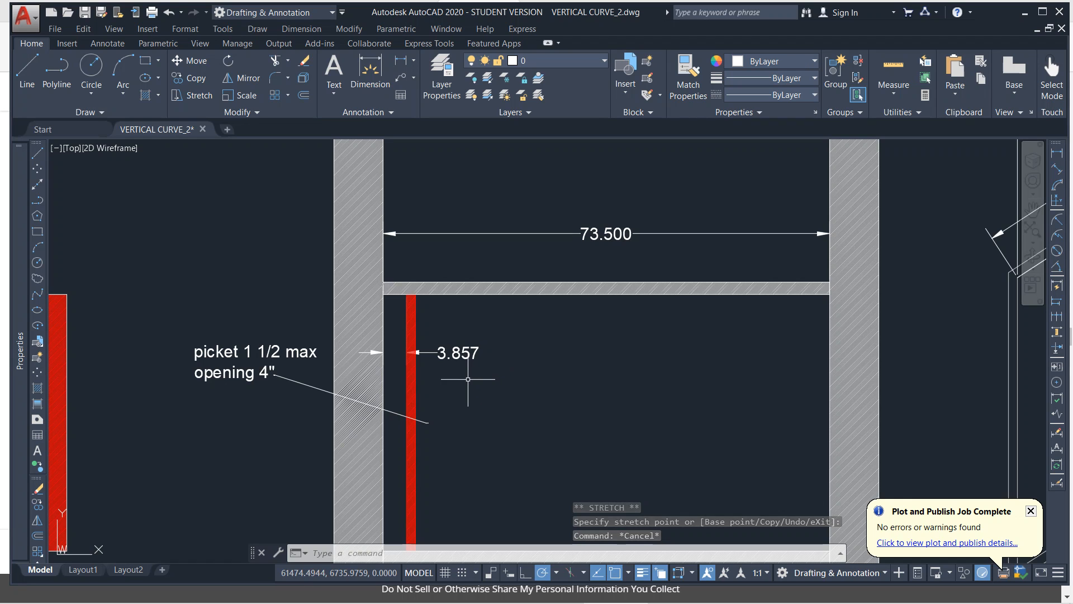
scroll(408, 438, down, 2)
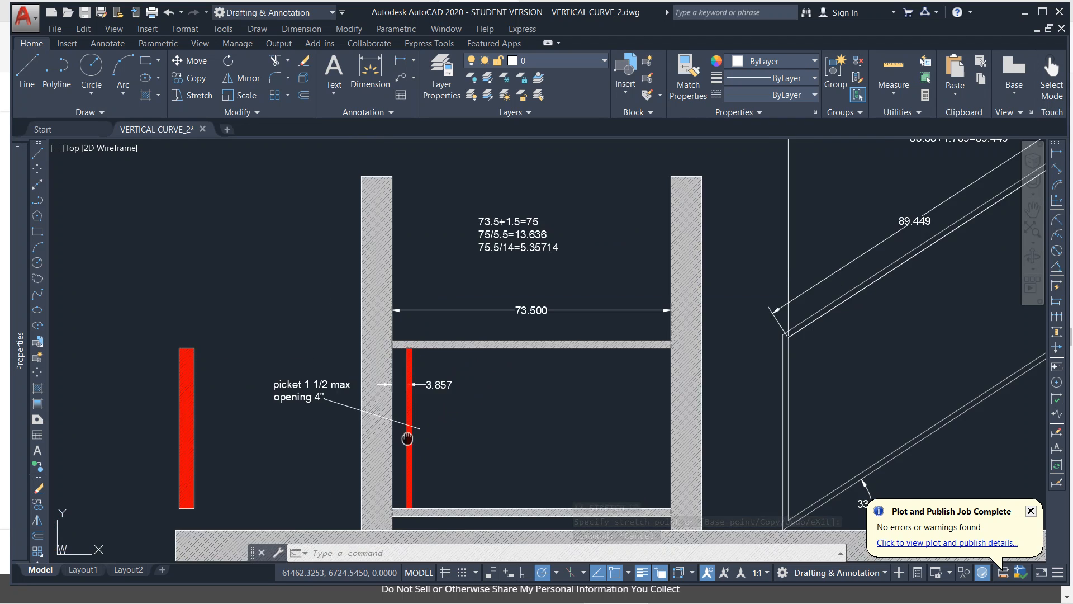
middle_drag(407, 438, 390, 345)
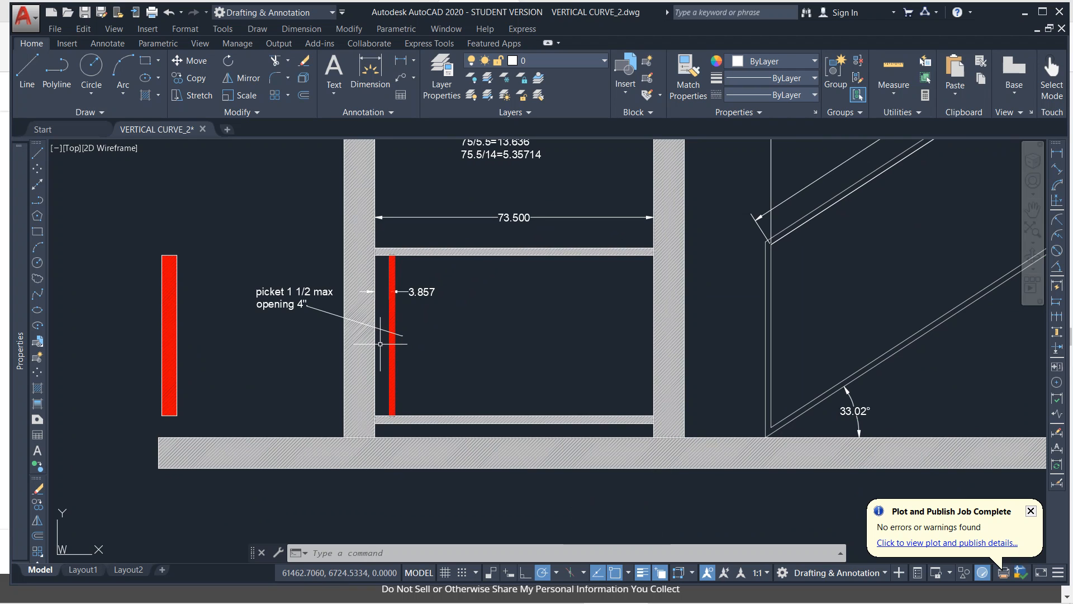
click(330, 311)
key(Delete)
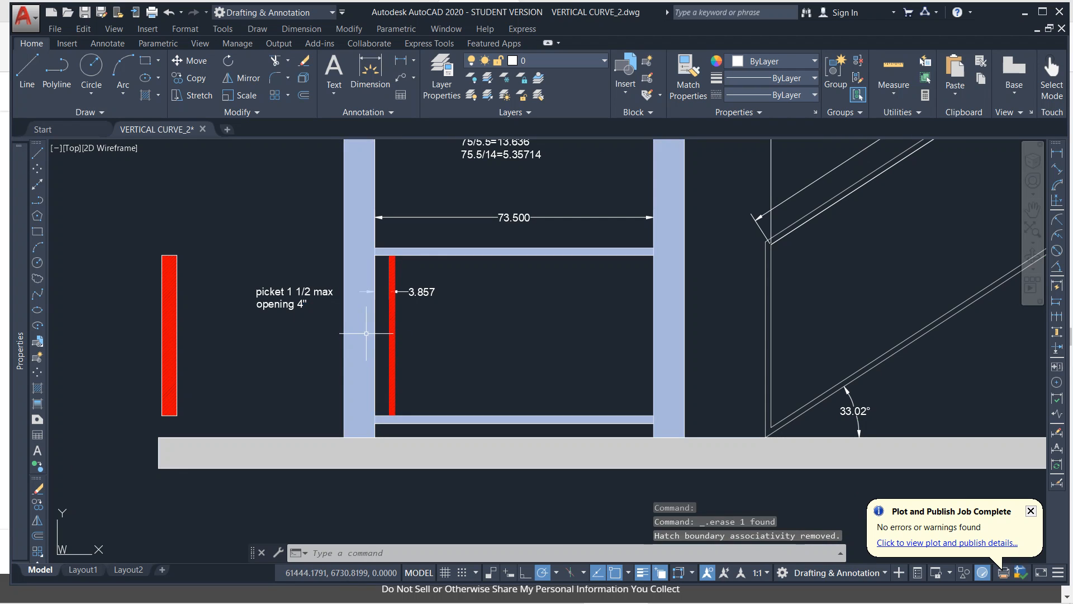
scroll(369, 333, up, 2)
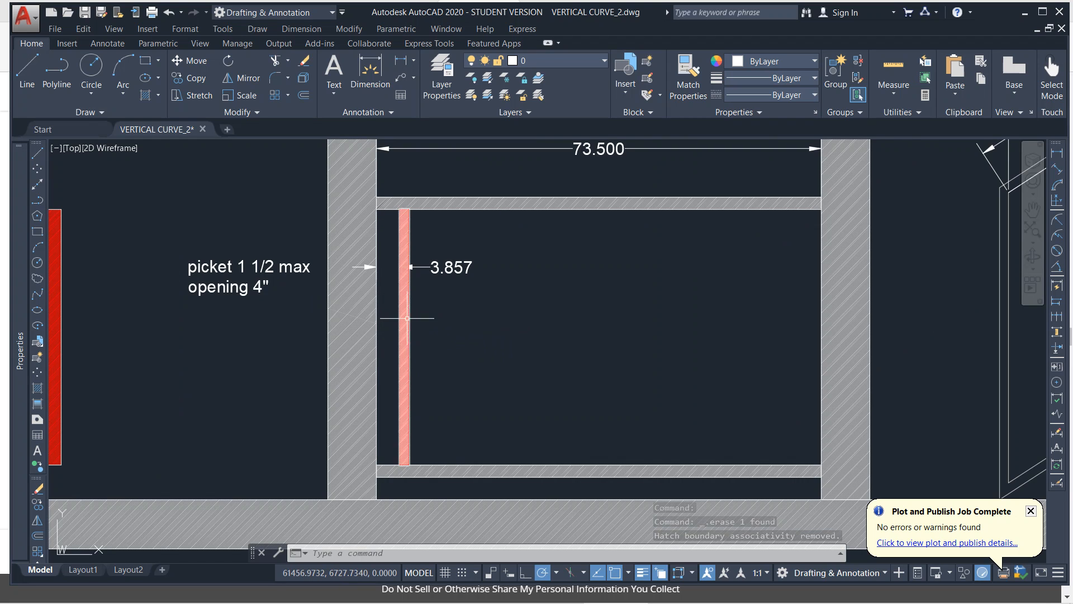
click(37, 505)
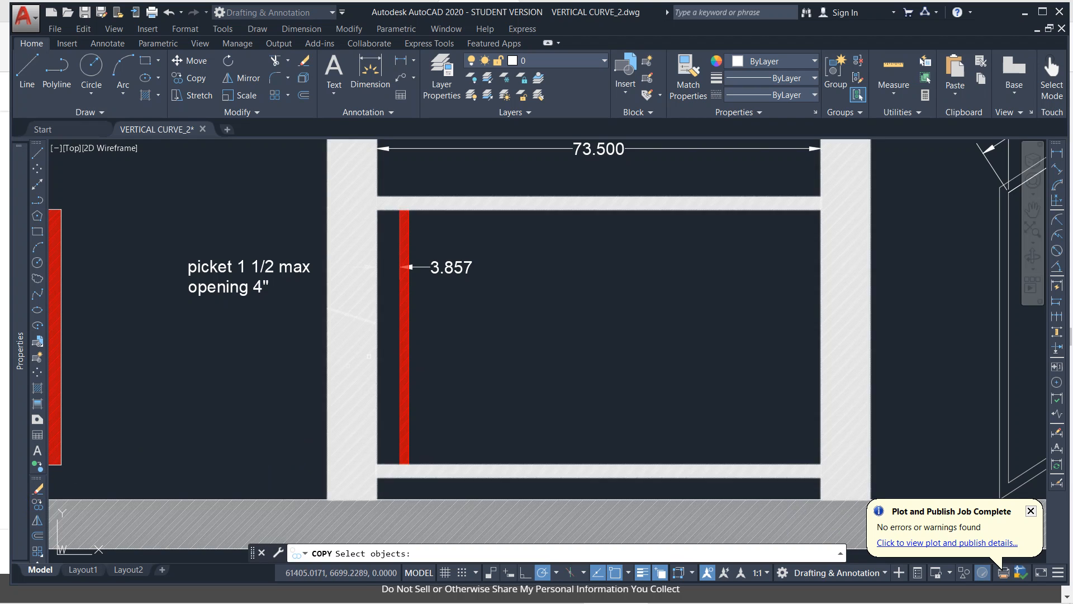
click(416, 334)
click(395, 353)
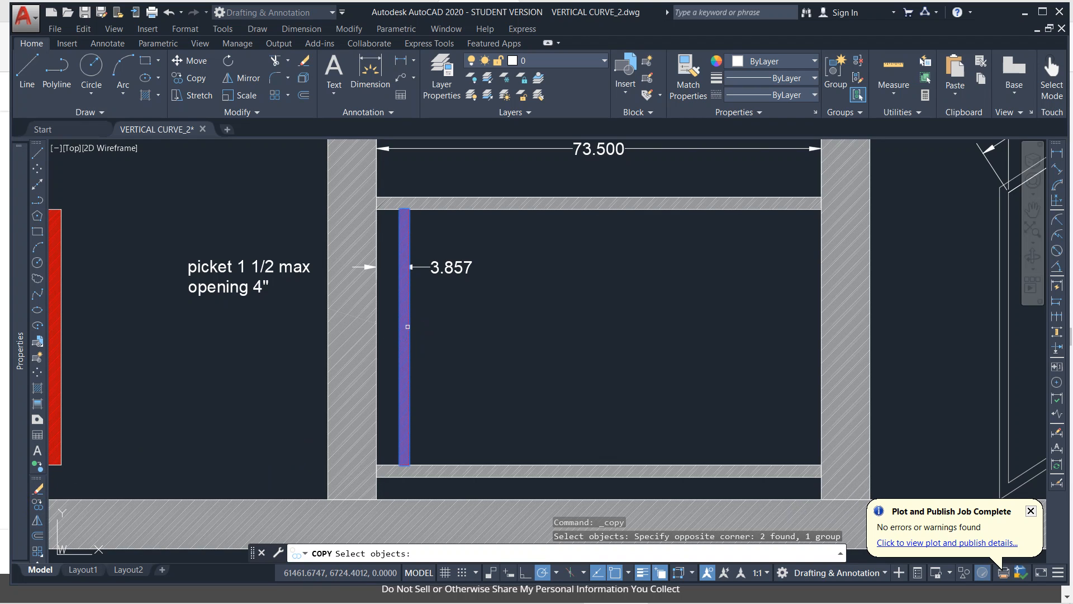
key(Return)
click(409, 337)
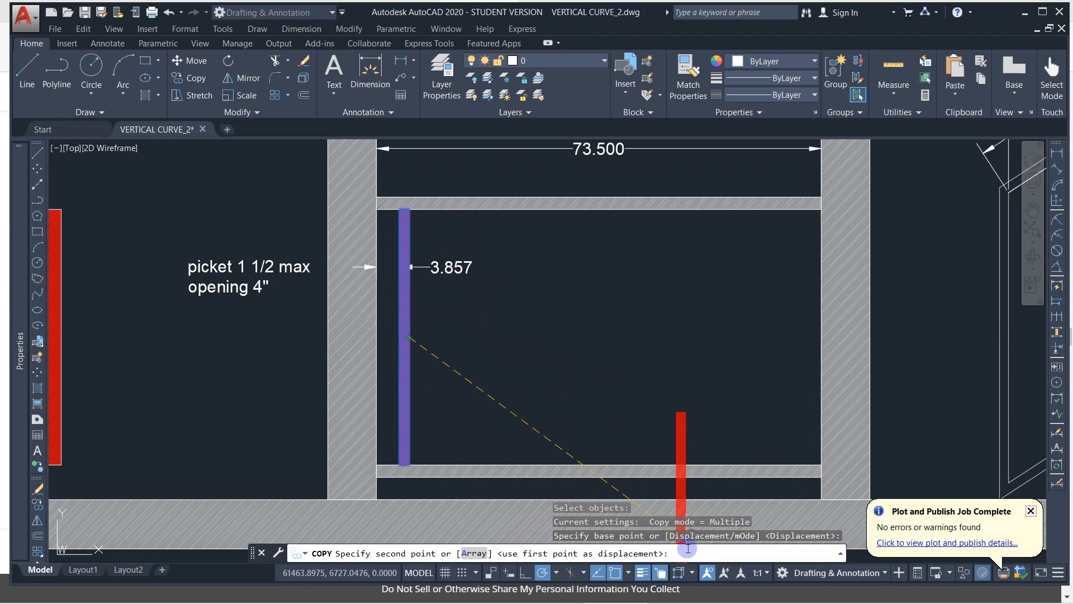
key(Escape)
key(Escape)
key(Escape)
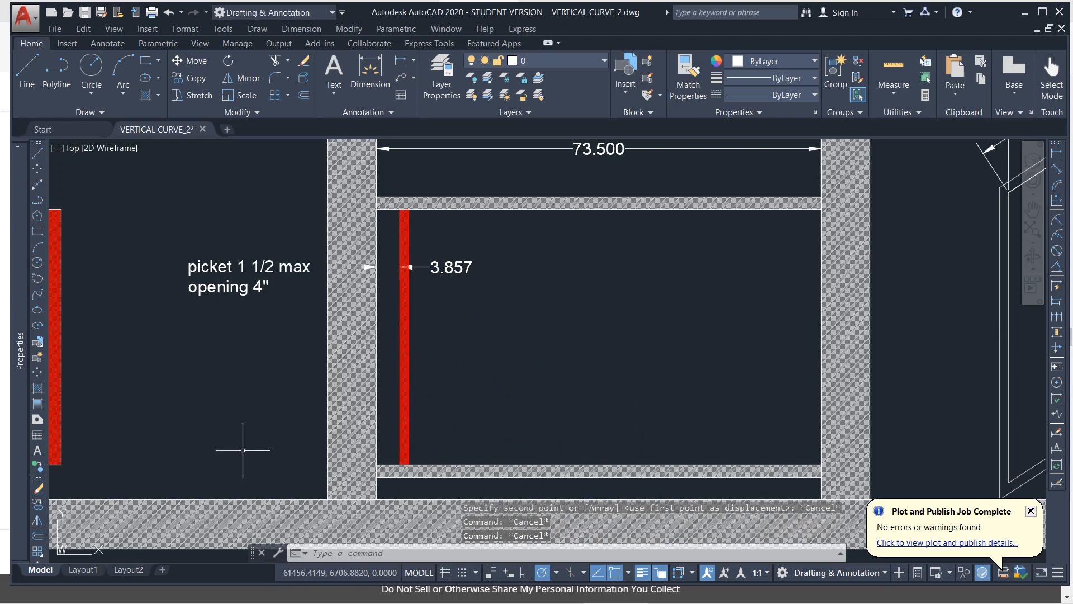
- Copy the picket using the left post's inner corner under the top rail as base point, placing each copy at the preceding picket's upper right corner
click(37, 504)
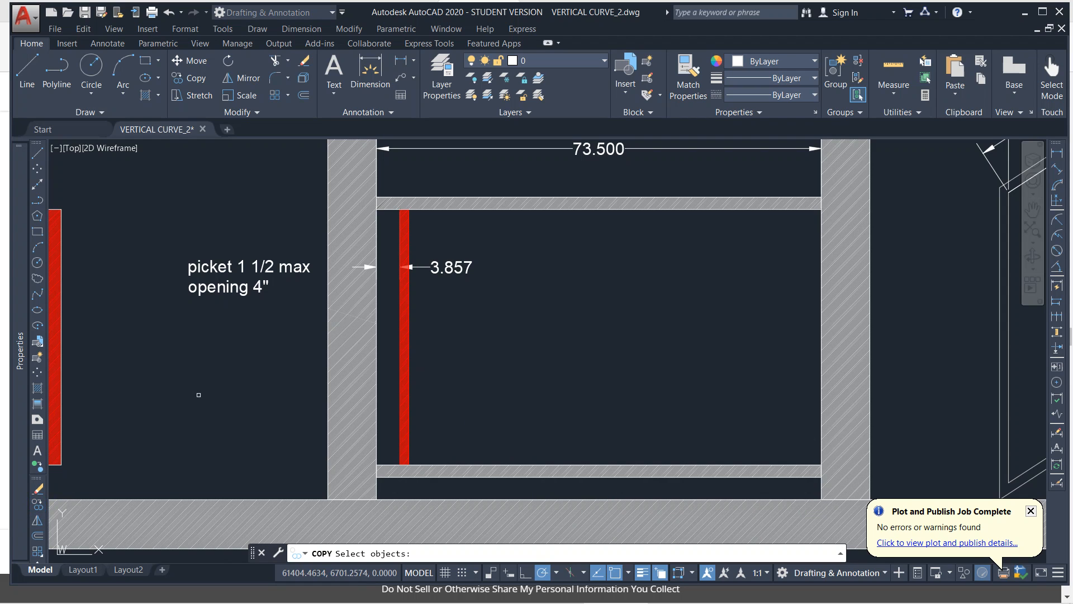
click(416, 318)
click(395, 349)
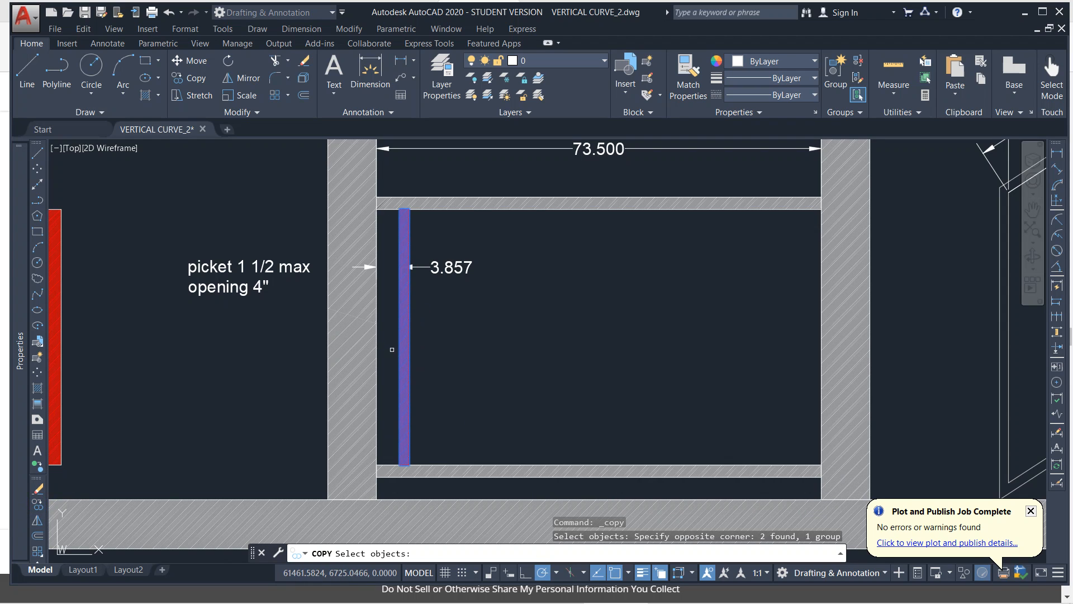
key(Return)
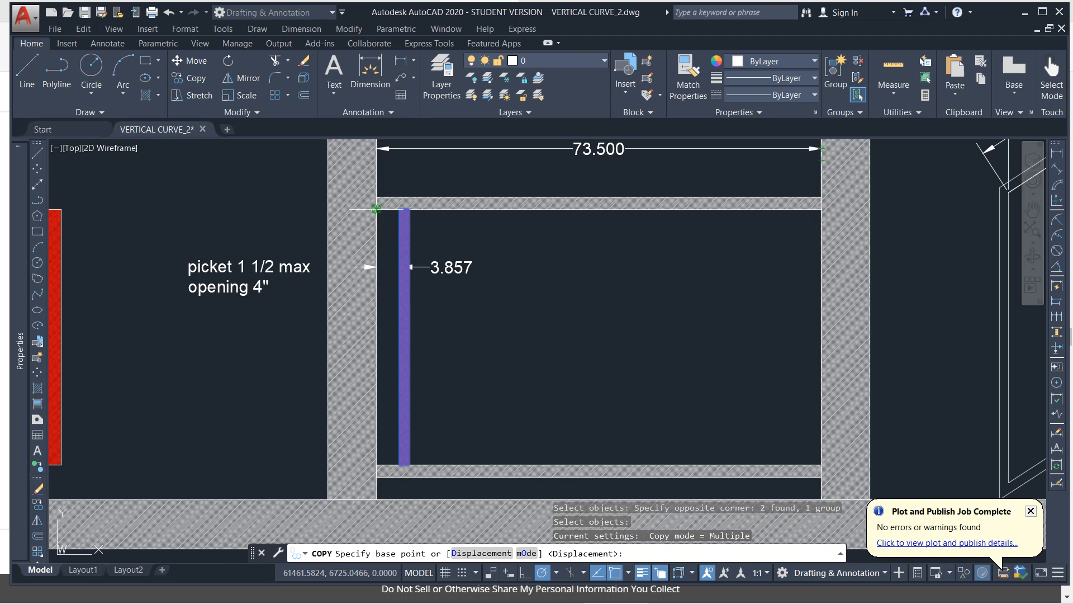
click(377, 209)
scroll(400, 208, up, 5)
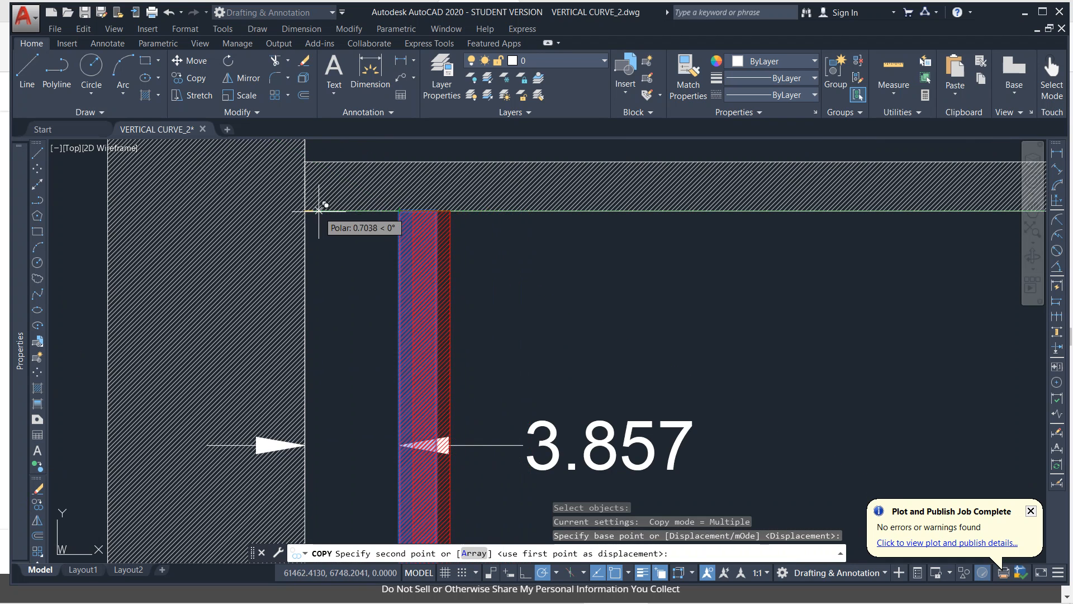
click(436, 209)
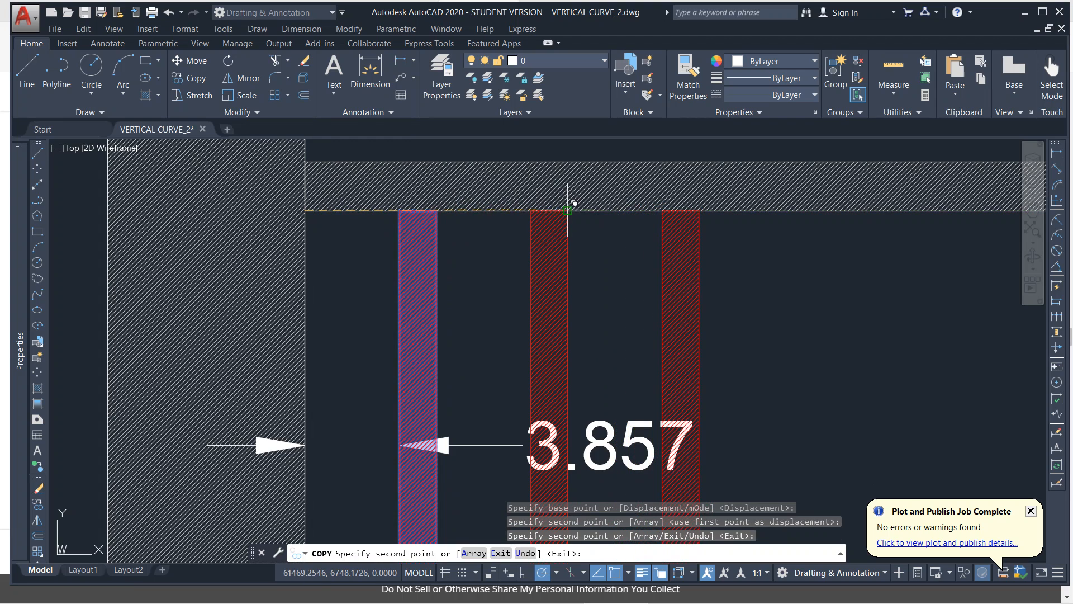
click(700, 210)
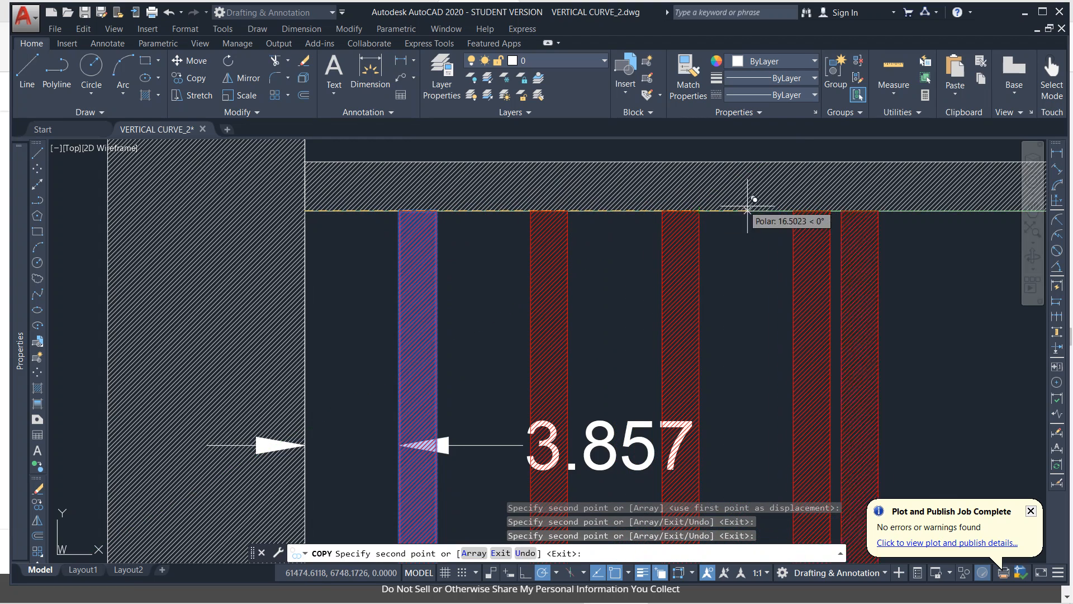
click(830, 210)
- Continue the picket copies across the middle of the opening, snapping each to the previous picket's upper right corner
mouse_move(838, 201)
middle_down()
mouse_move(771, 237)
mouse_move(355, 247)
middle_up()
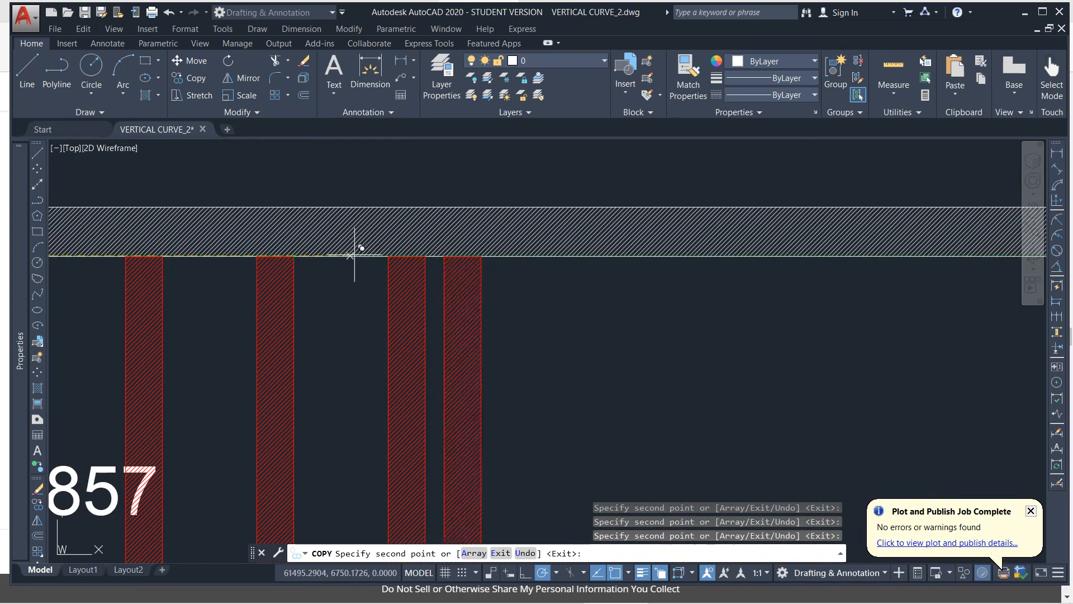
click(425, 256)
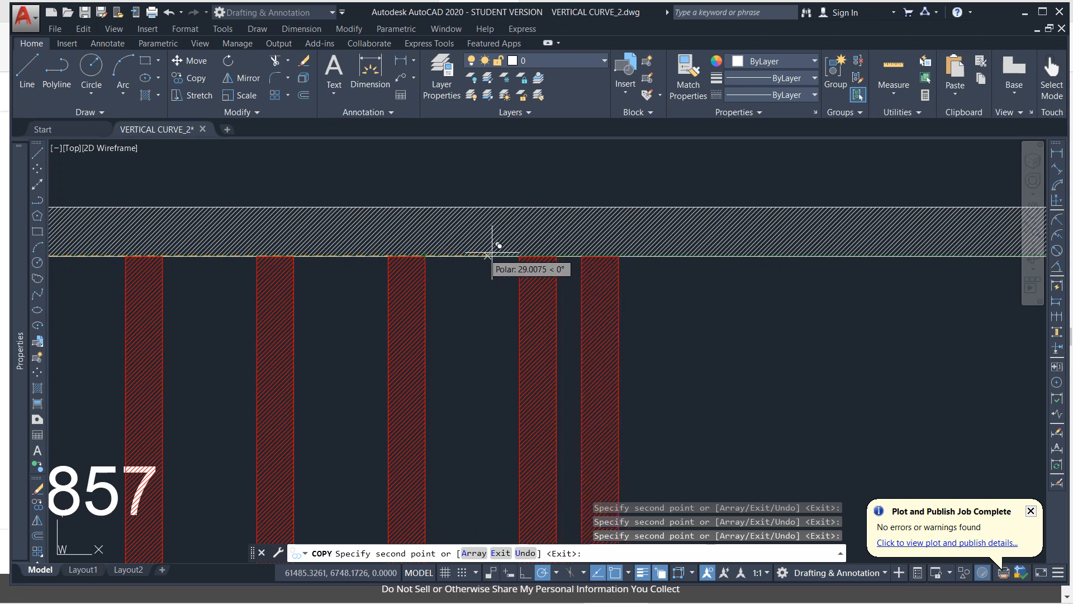
click(556, 256)
click(688, 256)
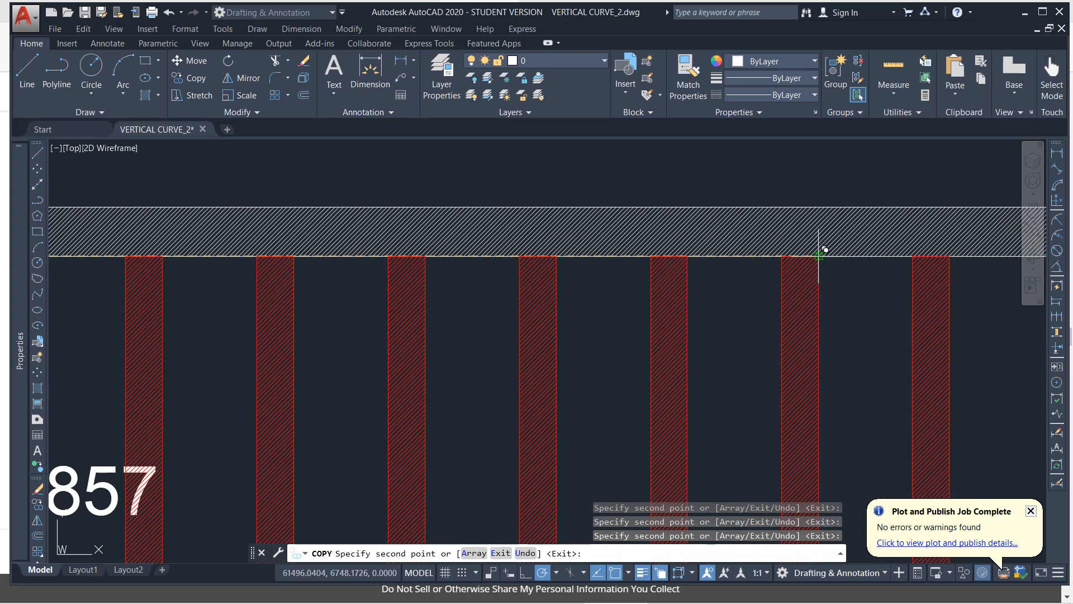
middle_drag(808, 234, 595, 240)
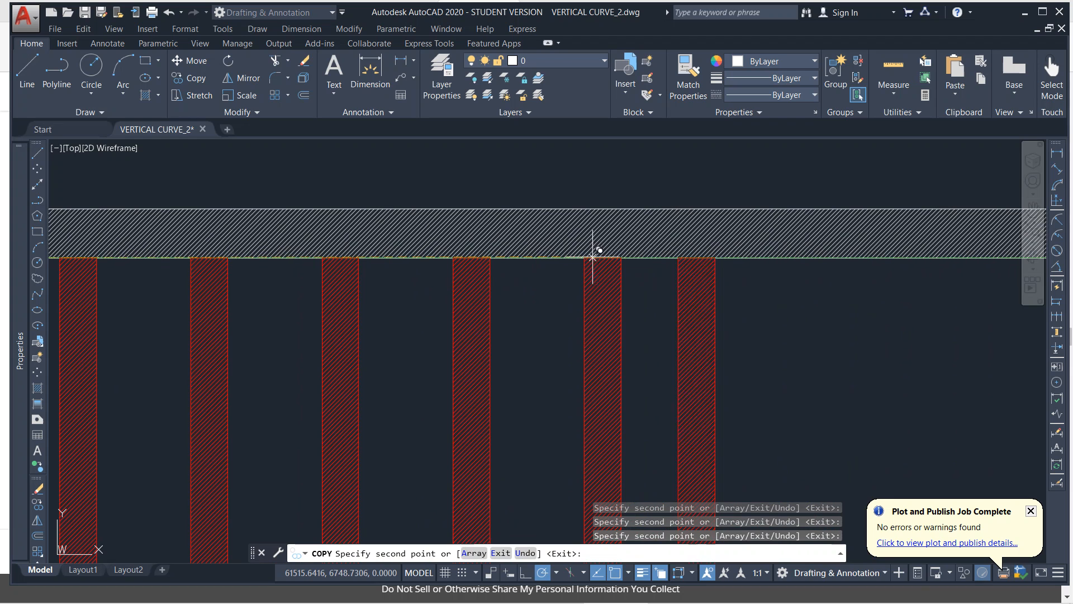
click(622, 257)
- Extend the picket copies as far as the right post's inner face and inspect how the last one meets the post
scroll(652, 256, down, 2)
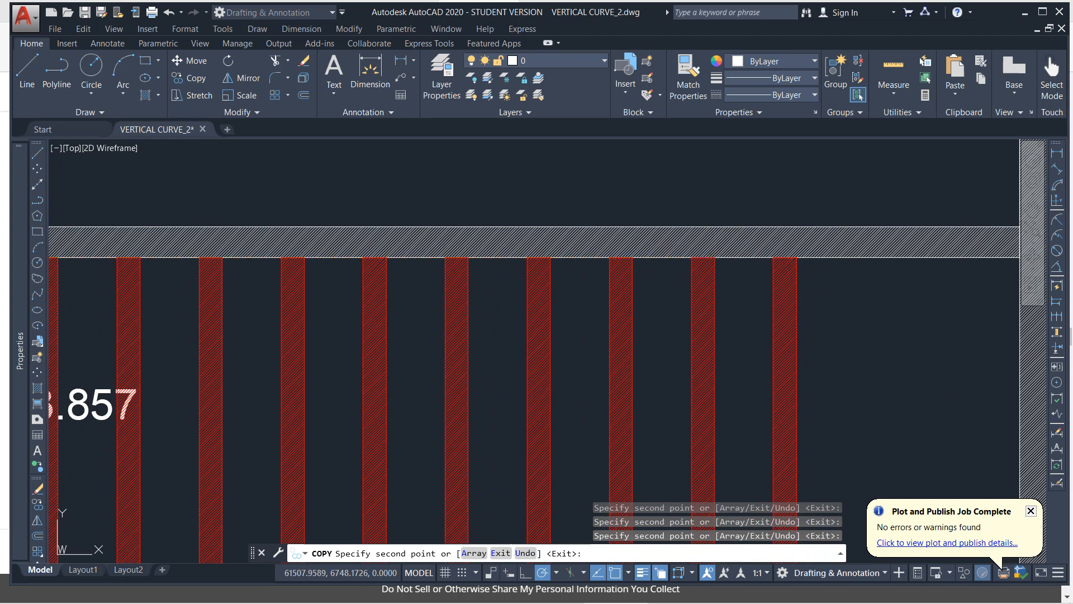
click(797, 257)
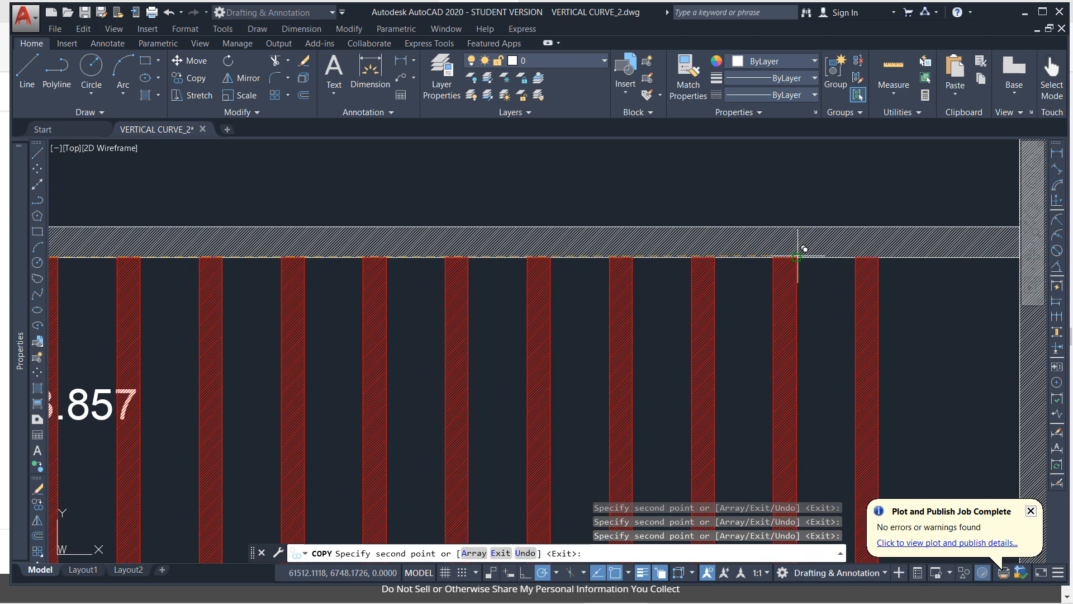
click(879, 258)
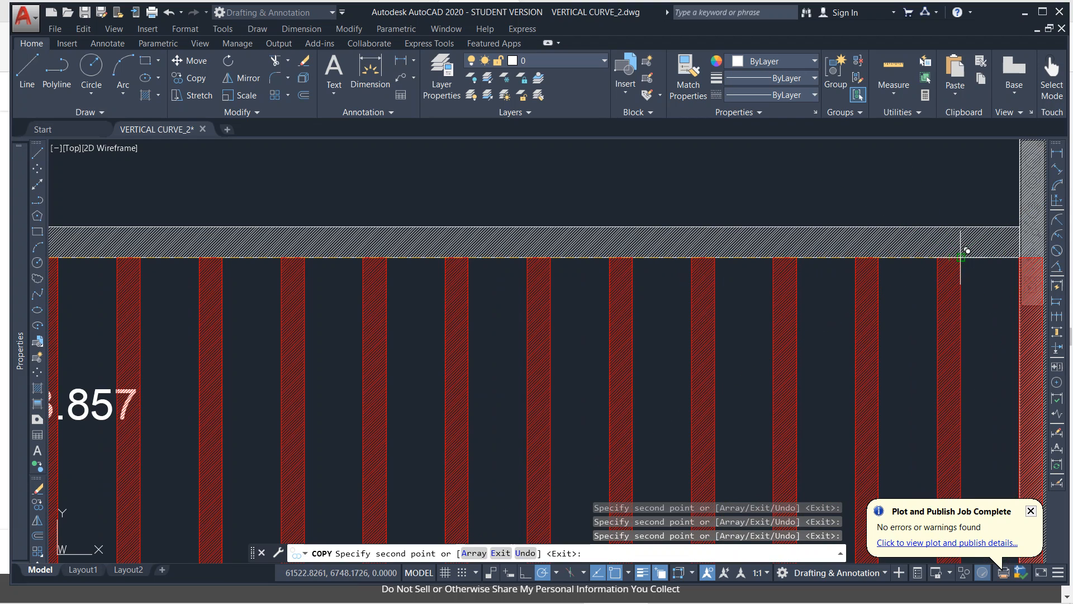
middle_drag(934, 257, 558, 232)
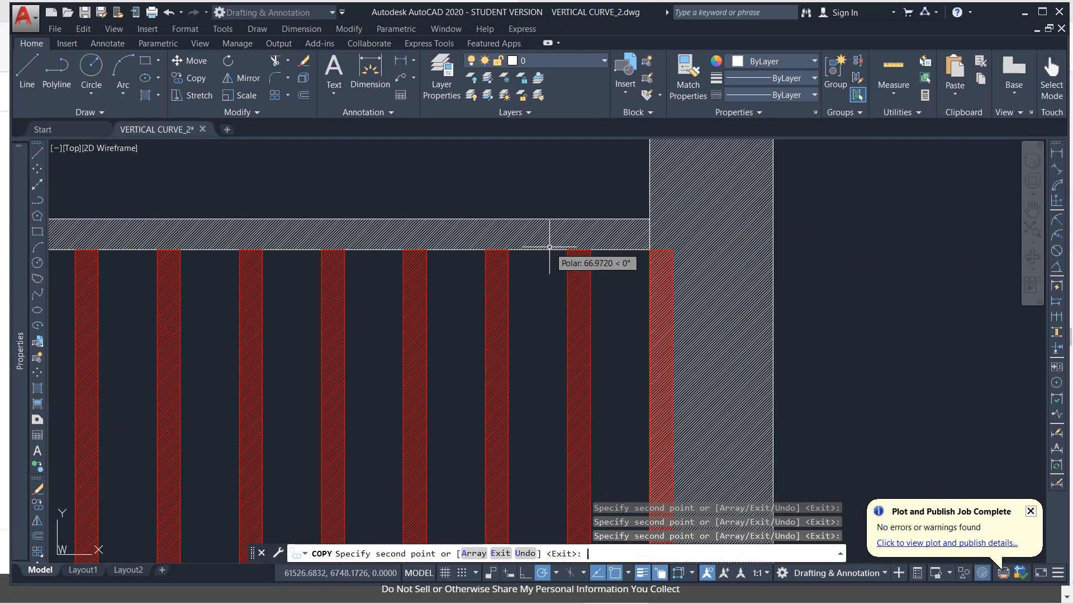
key(Escape)
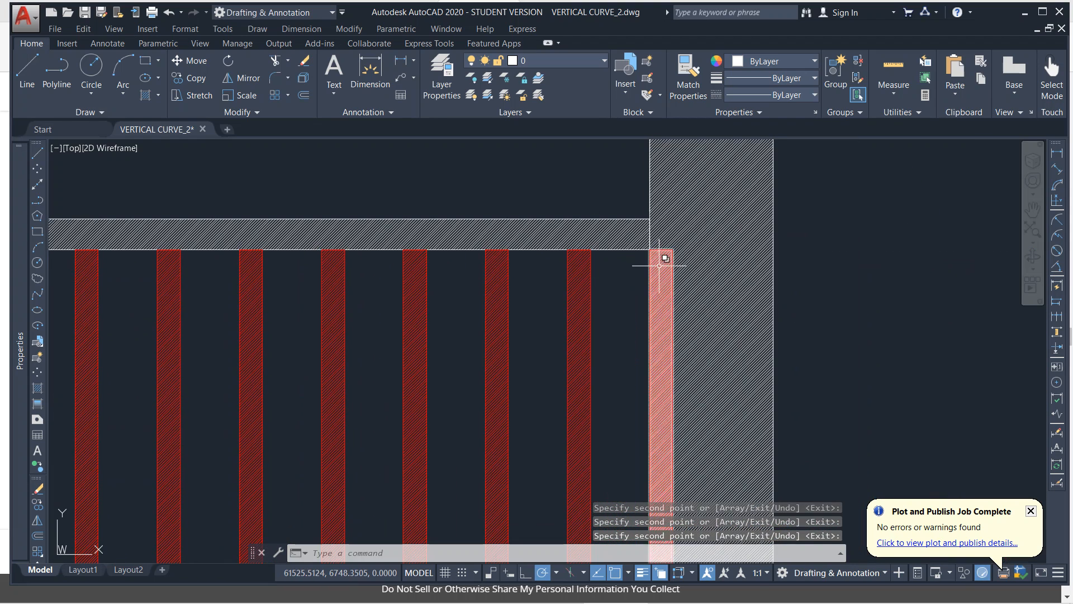
scroll(649, 249, up, 3)
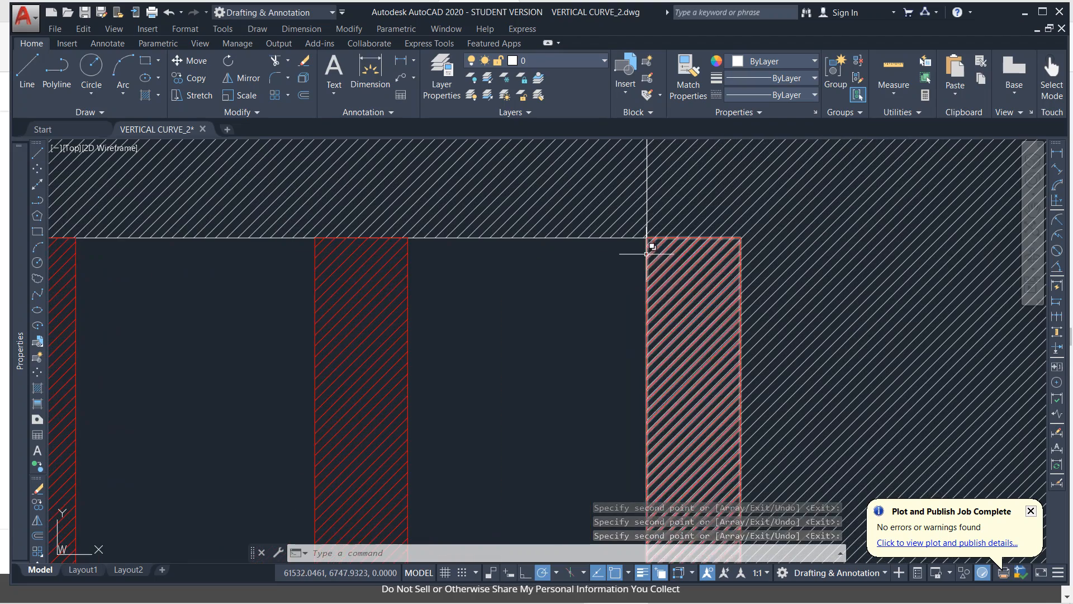
scroll(651, 251, down, 3)
scroll(651, 251, down, 3)
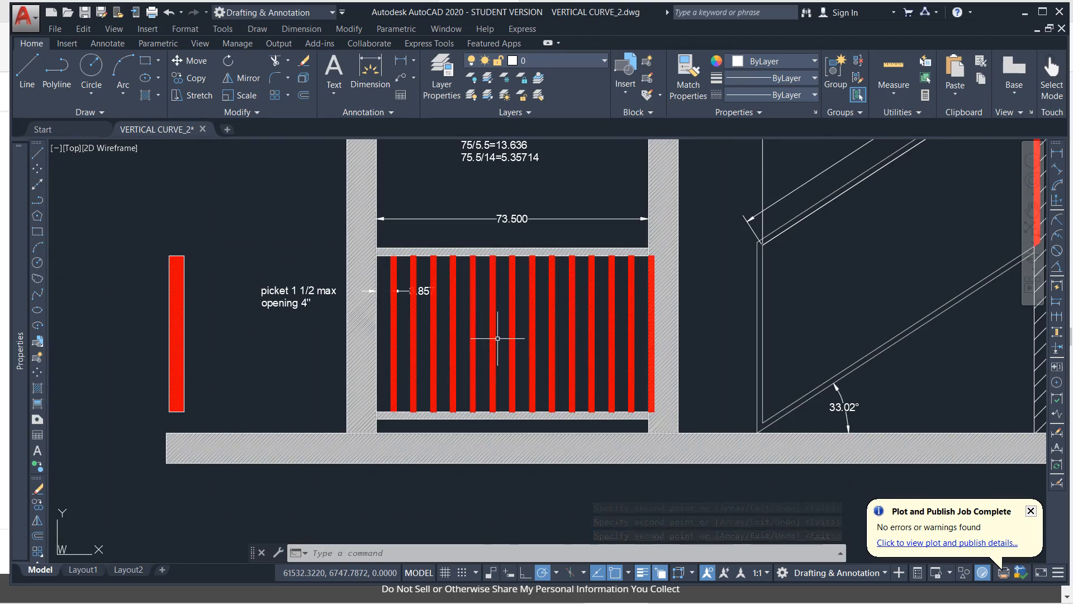
- Undo the picket copies, the leader deletion, the dimension edits and the picket's move away from the left post
key(ctrl+z)
key(ctrl+z)
key(ctrl+z)
key(ctrl+z)
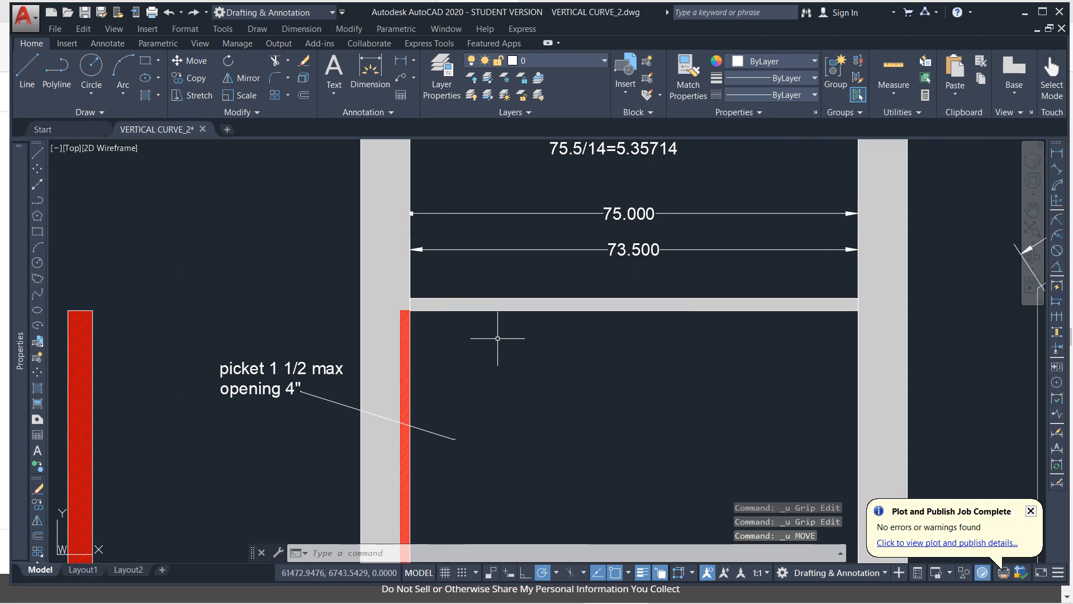
- Draw a line along the top rail's underside from the left post's inner face to the right post's inner face
middle_drag(431, 330, 400, 238)
text(l)
key(Return)
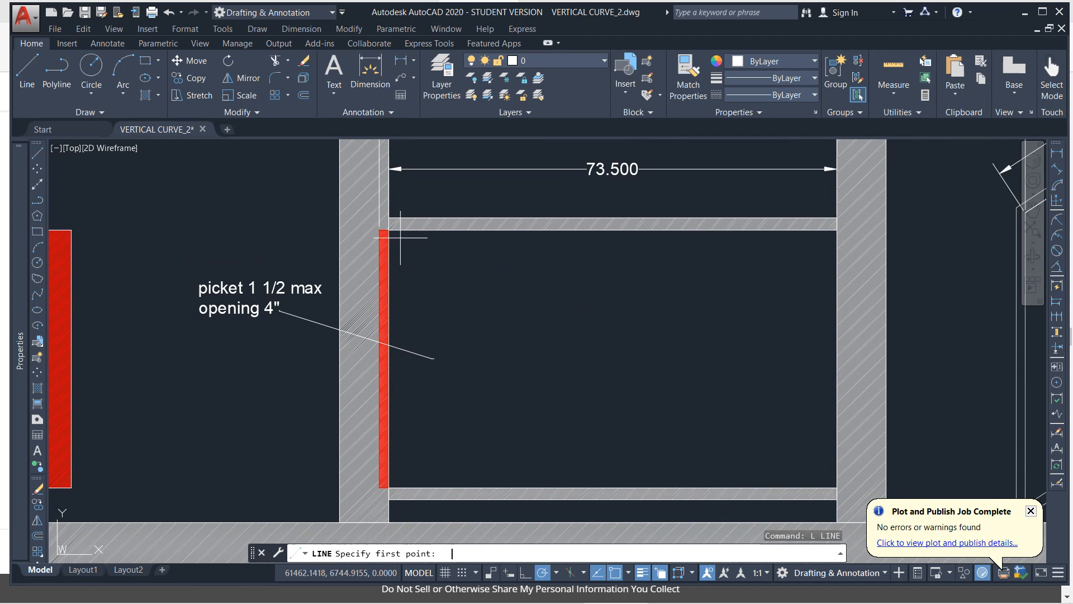
click(389, 229)
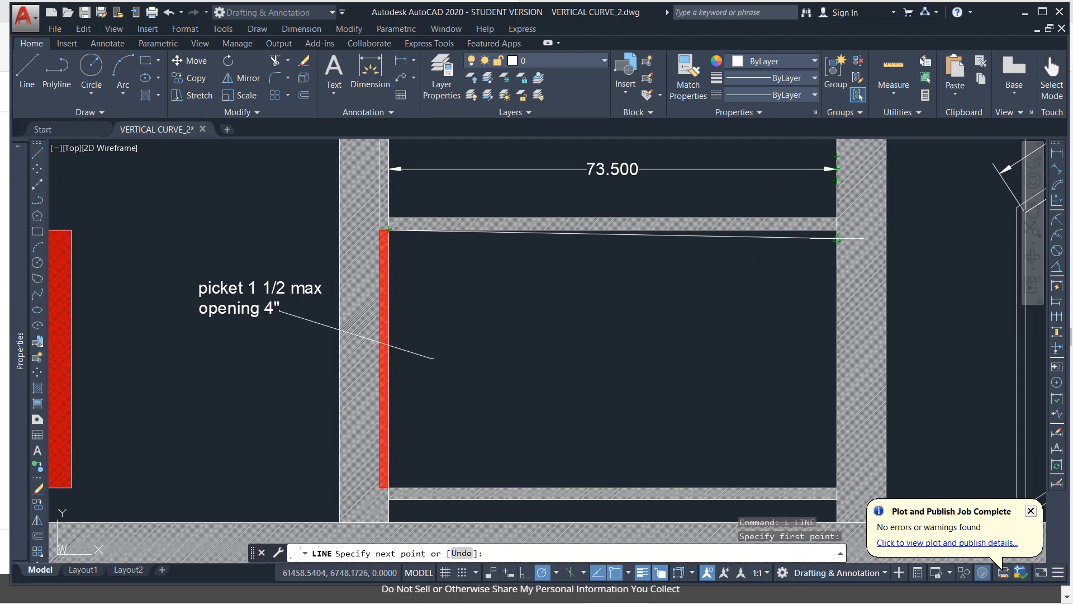
click(837, 229)
key(Return)
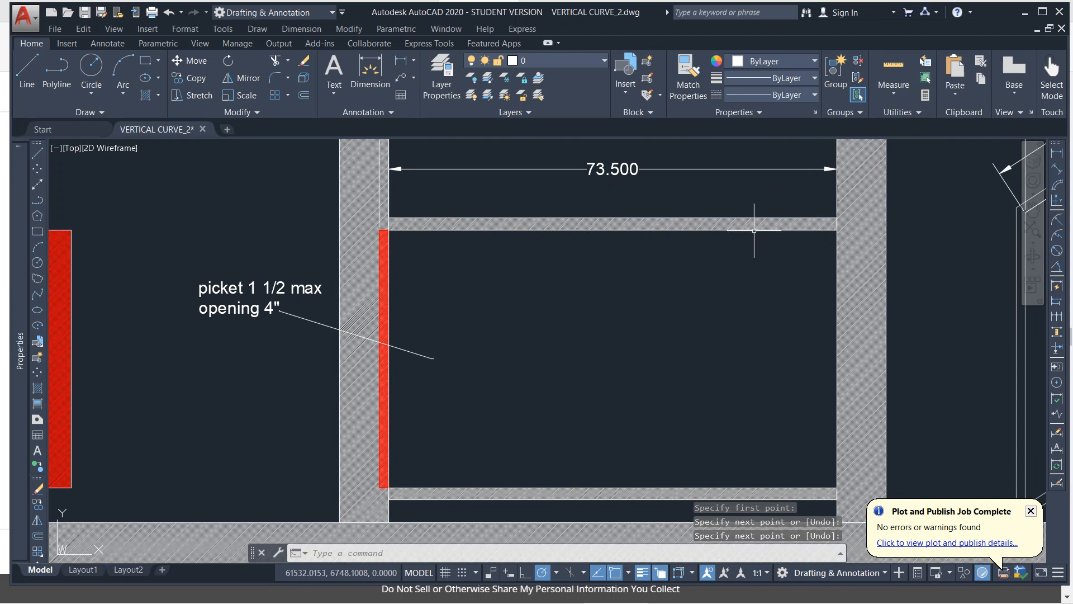
click(744, 230)
key(Escape)
key(Escape)
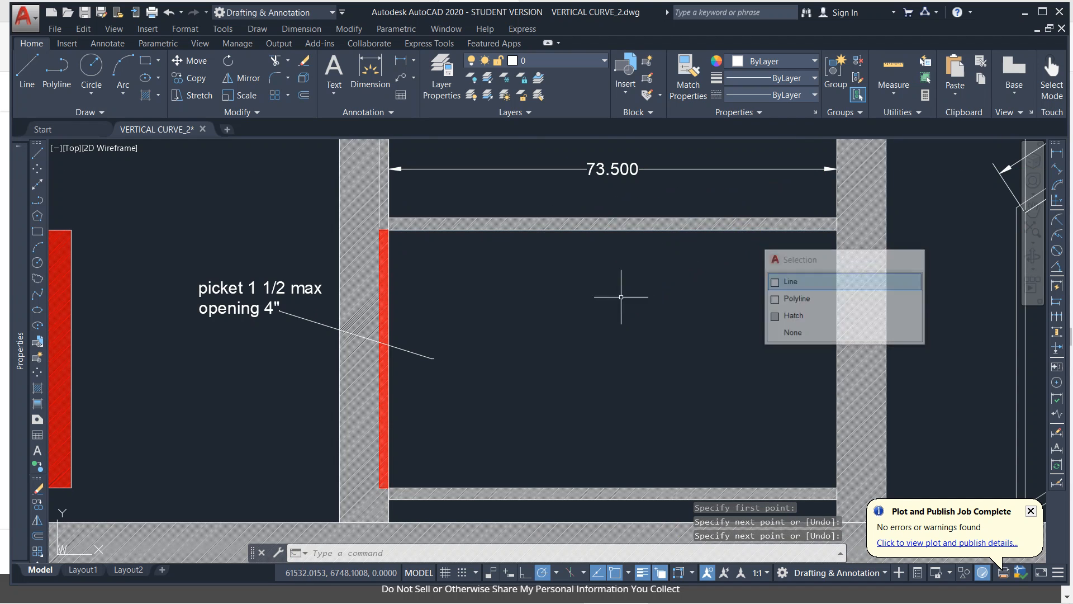
- Start a rectangular array of the red picket beside the left post's inner face
click(387, 279)
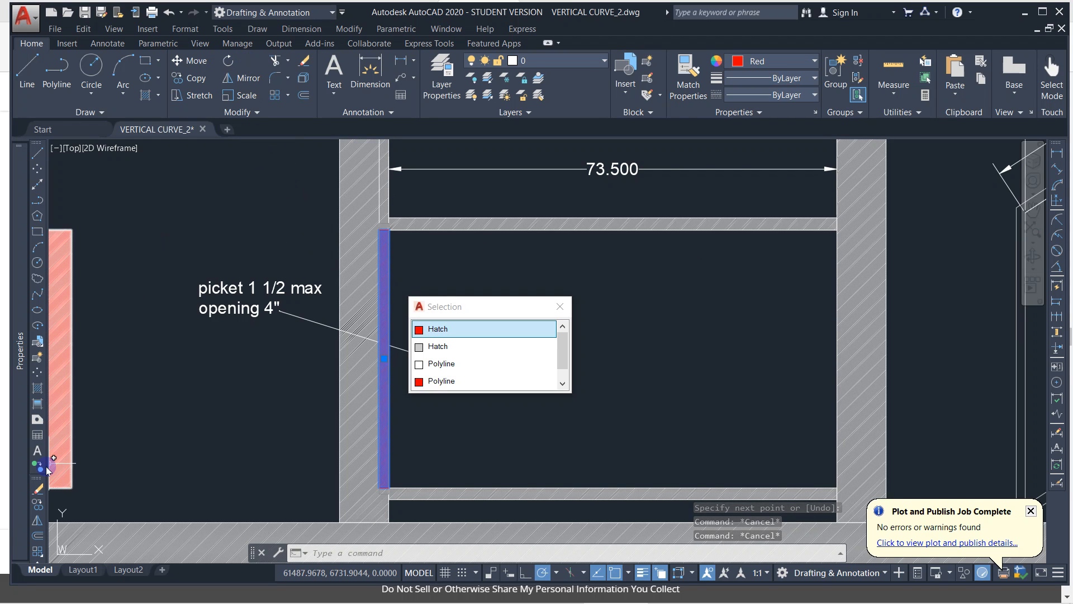
text(arra)
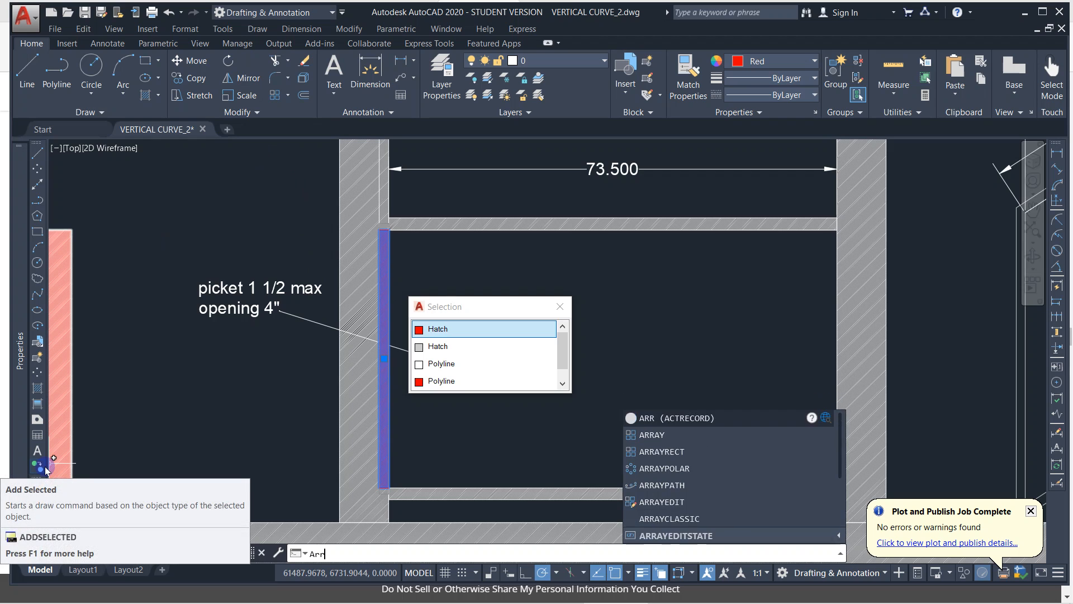
text(y)
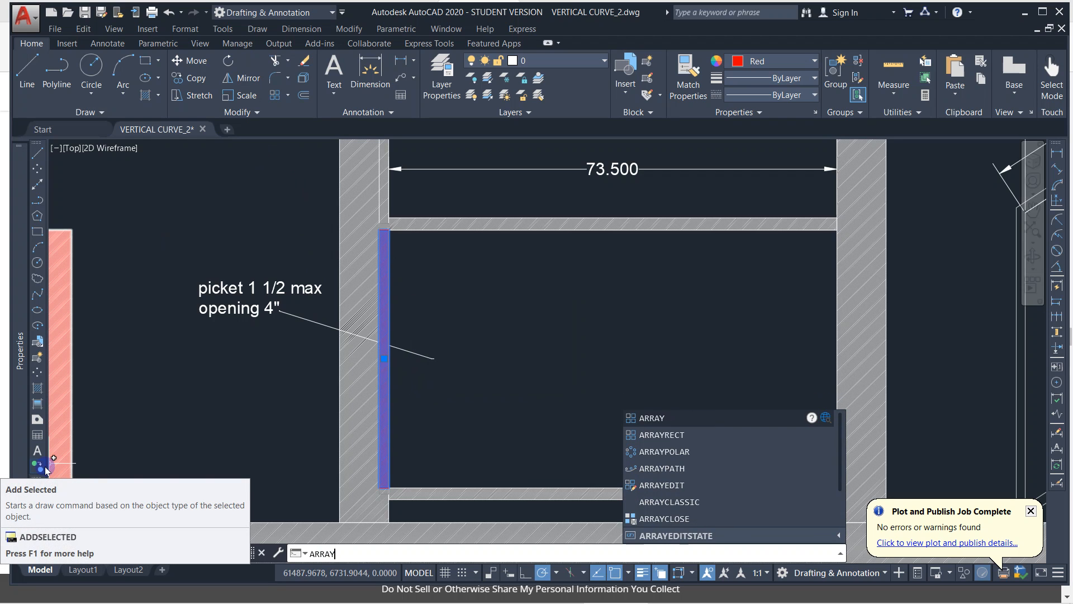
click(651, 419)
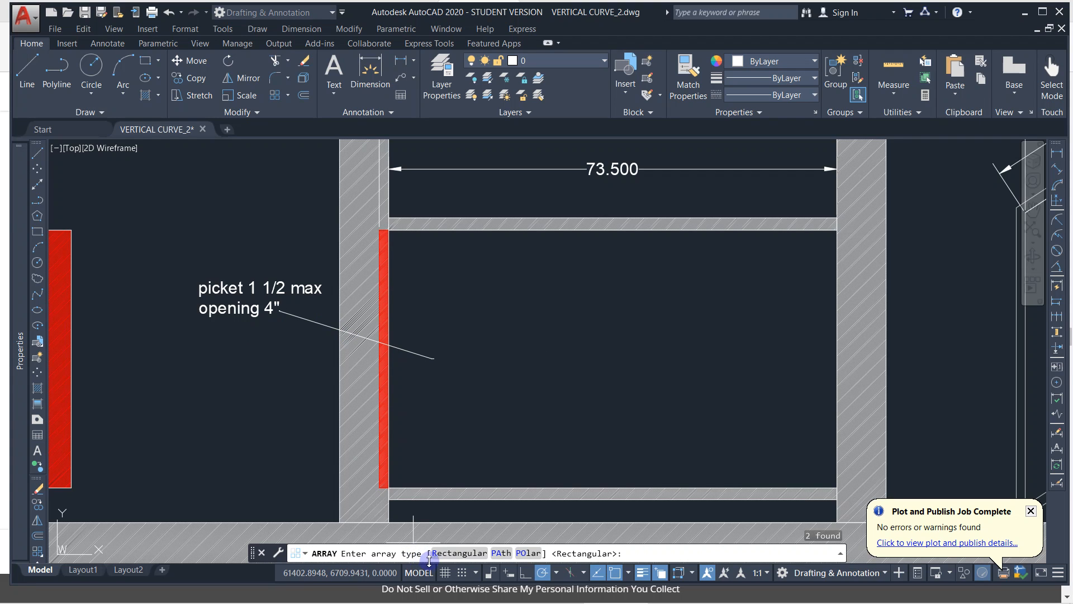
click(454, 553)
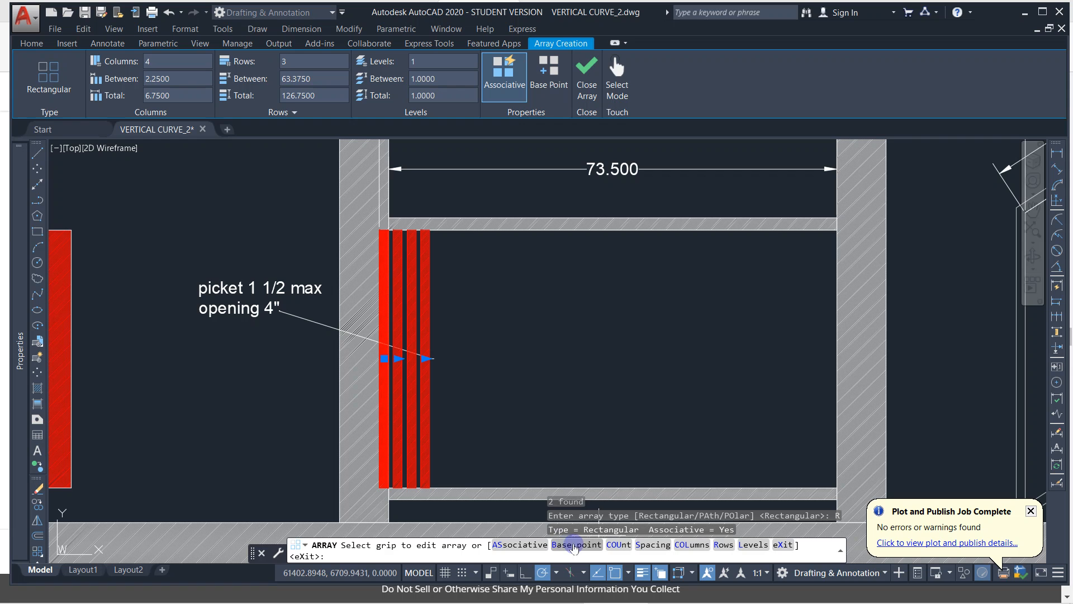
- Set the array's base point to the first picket's upper right corner at the left post's inner face
click(567, 548)
scroll(386, 232, up, 2)
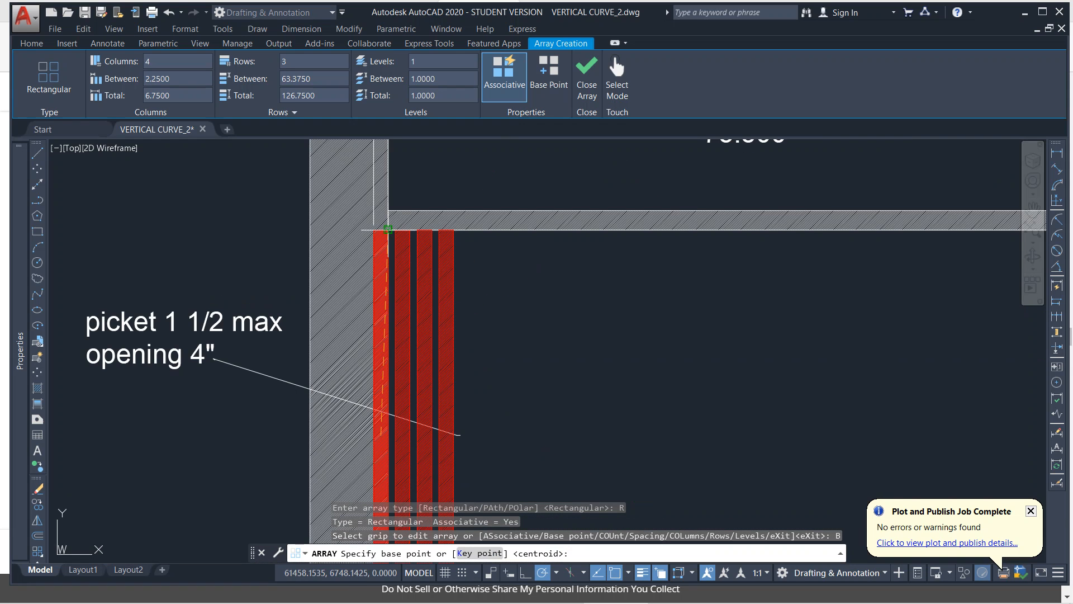
click(395, 229)
scroll(440, 337, down, 3)
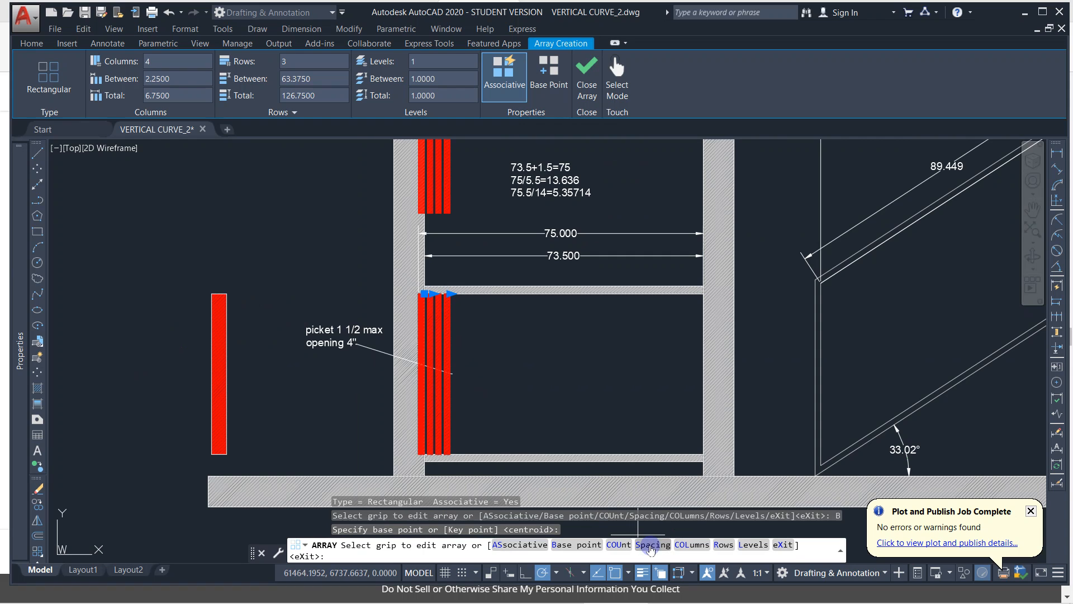
- Set the picket array's column spacing to 5.357142857 and accept the default row spacing
click(651, 549)
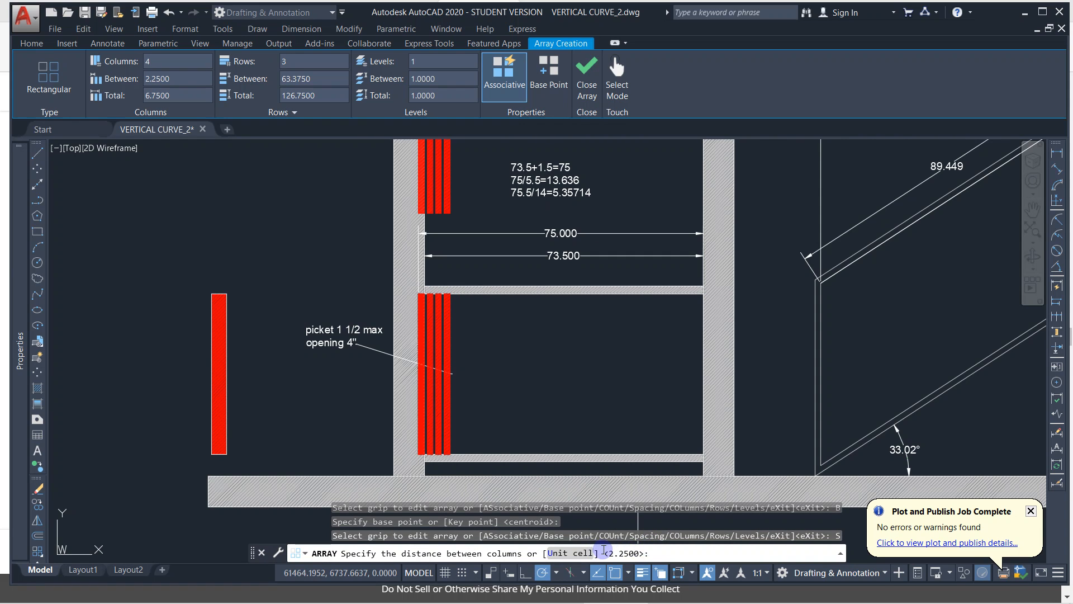
text(5.357142857)
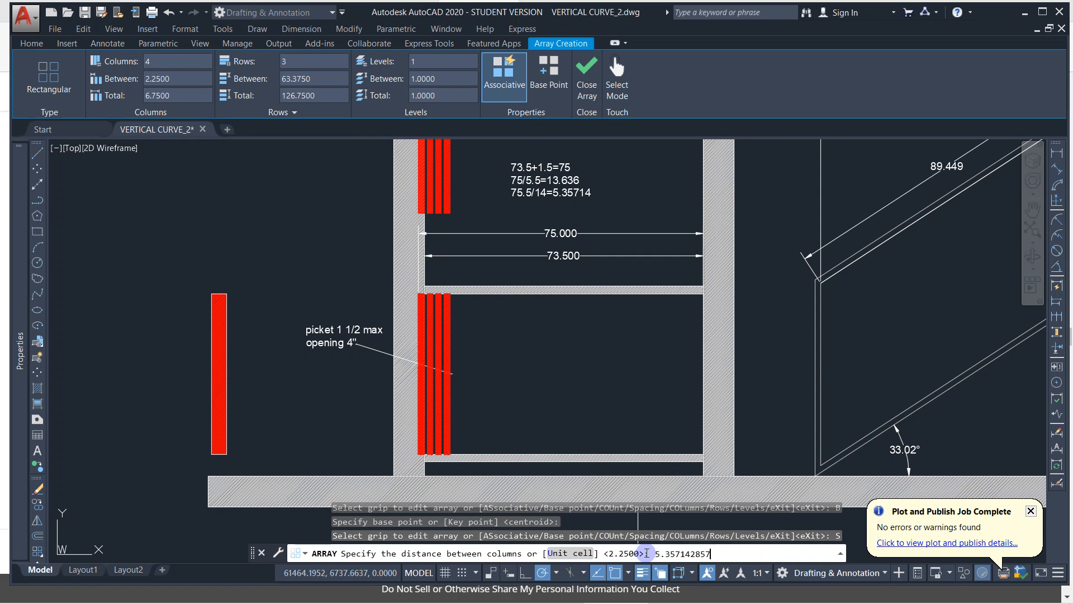
key(Return)
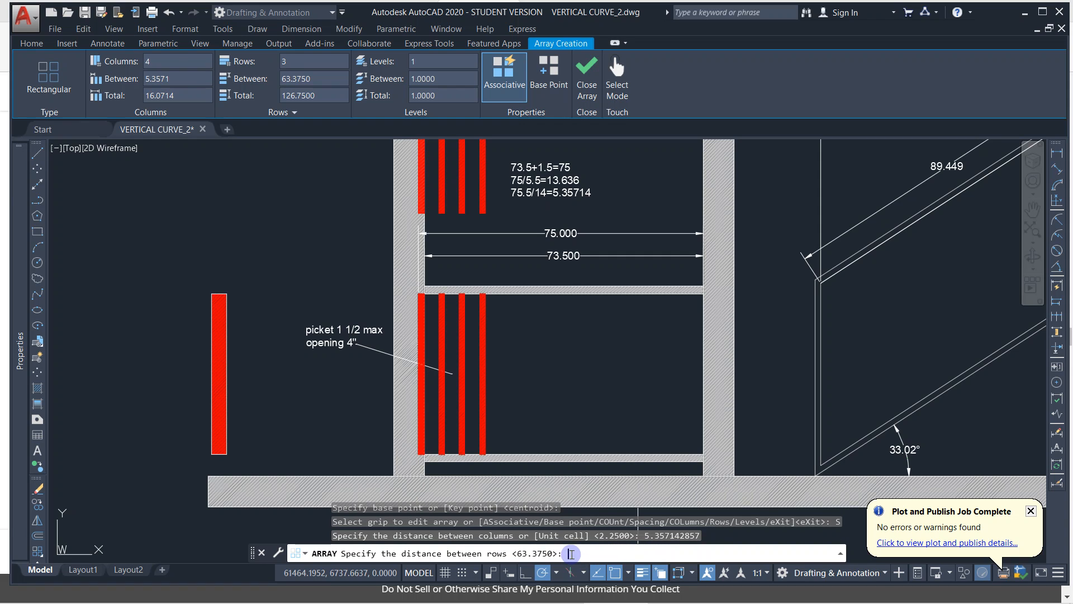
key(Return)
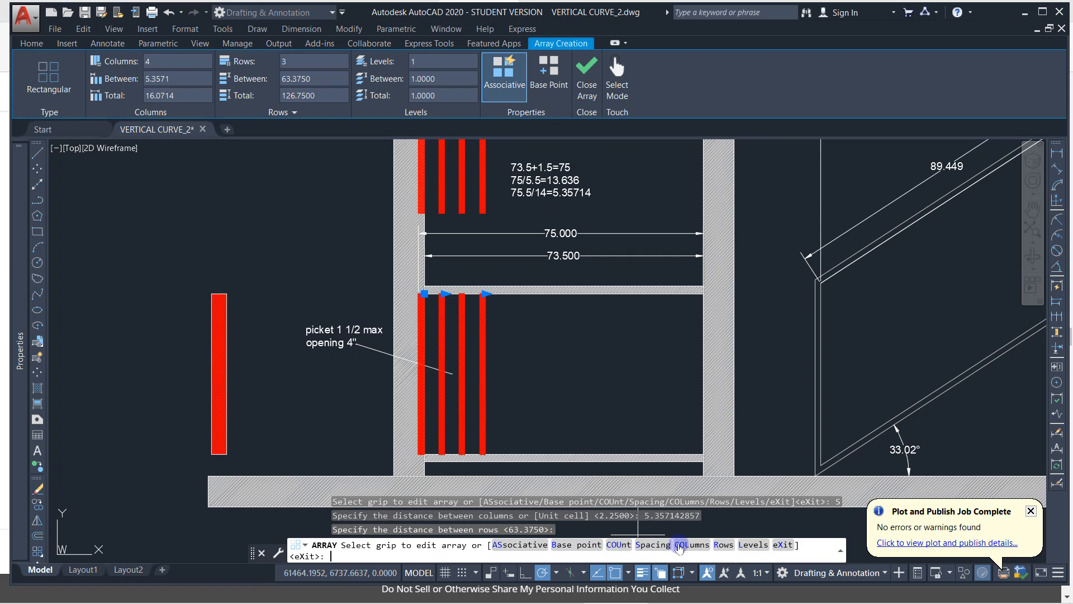
- Reduce the picket array to 1 row, accepting the default row distance and incrementing elevation
click(723, 545)
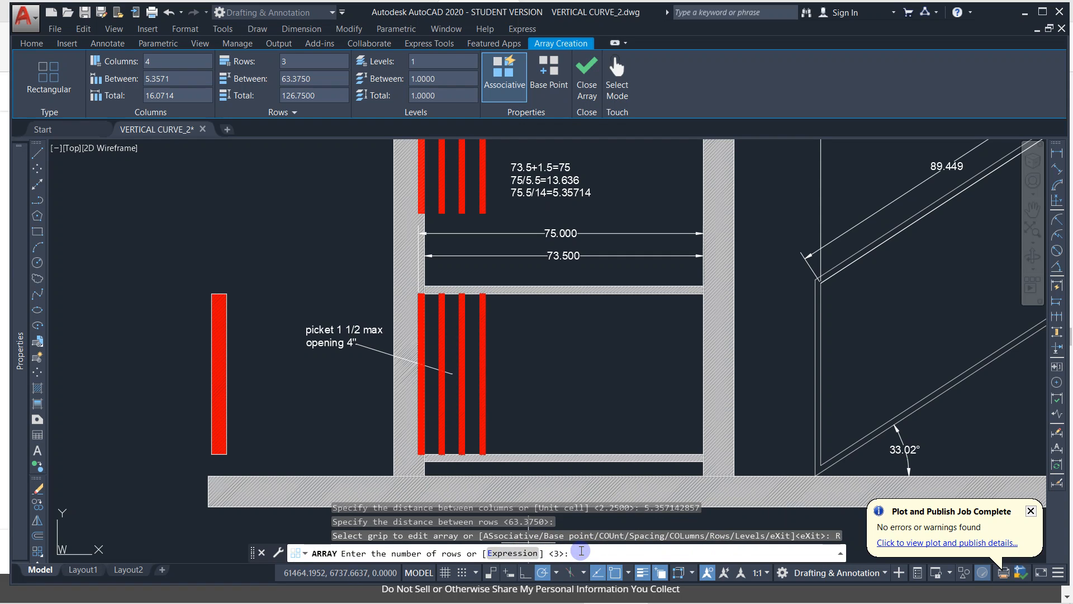
key(Return)
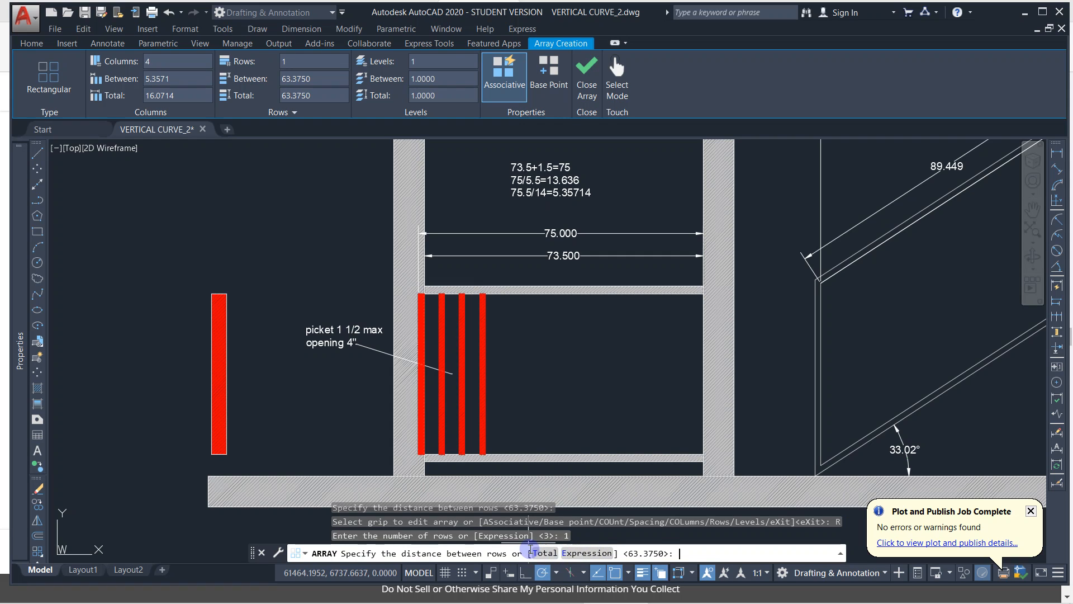
key(Return)
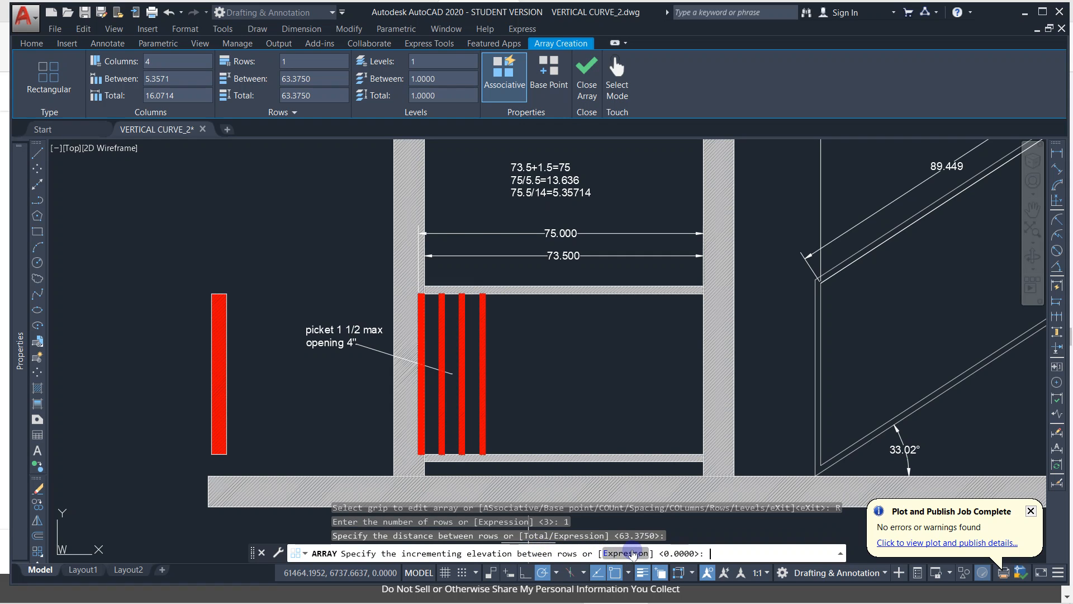
key(Return)
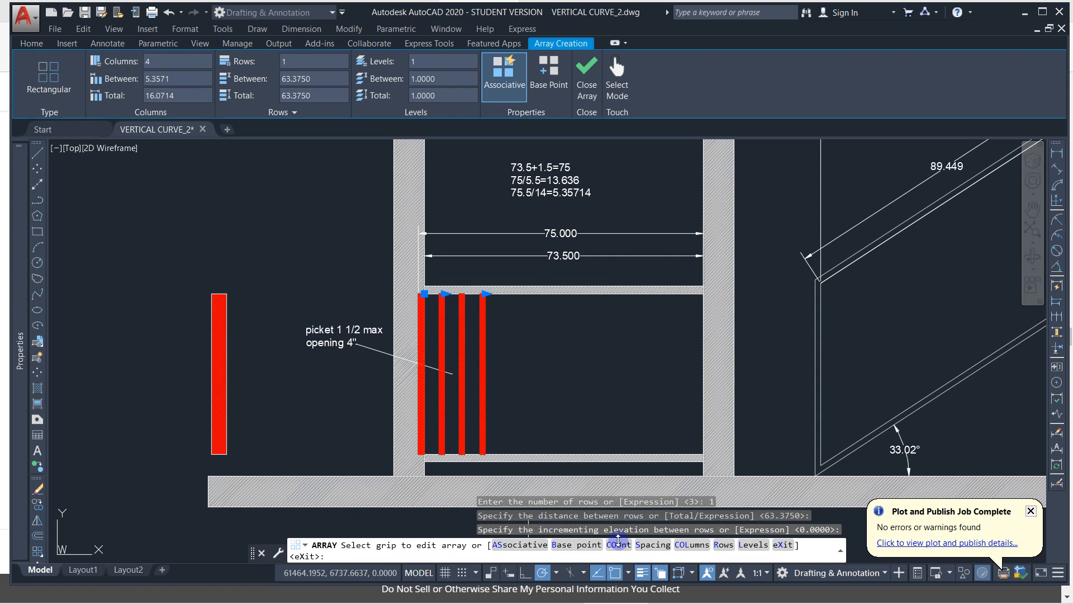
- Set the picket array's counts to 14 columns and 15 rows
click(618, 545)
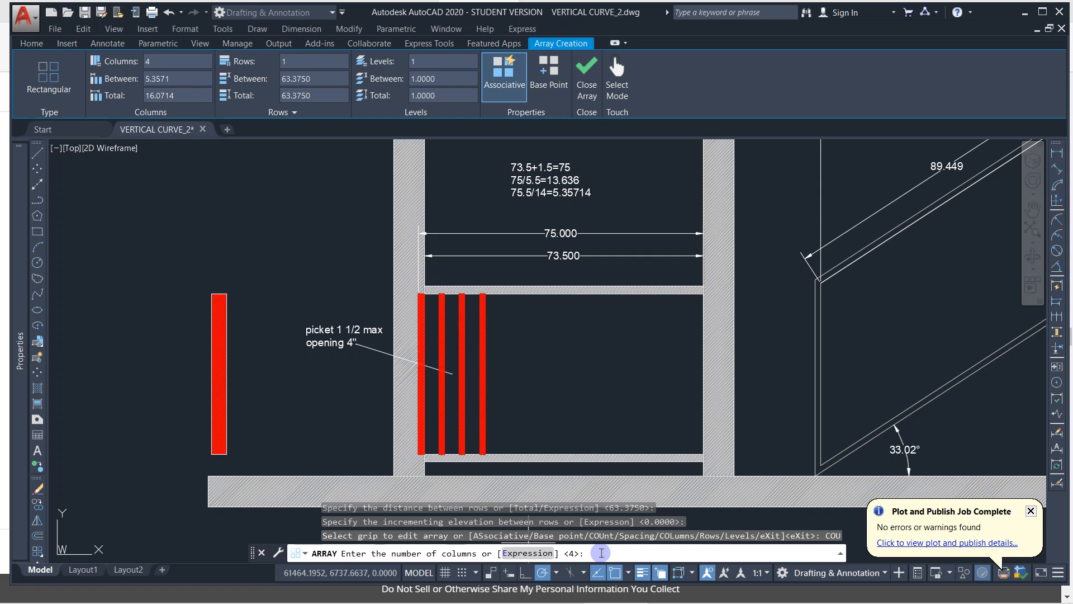
key(Return)
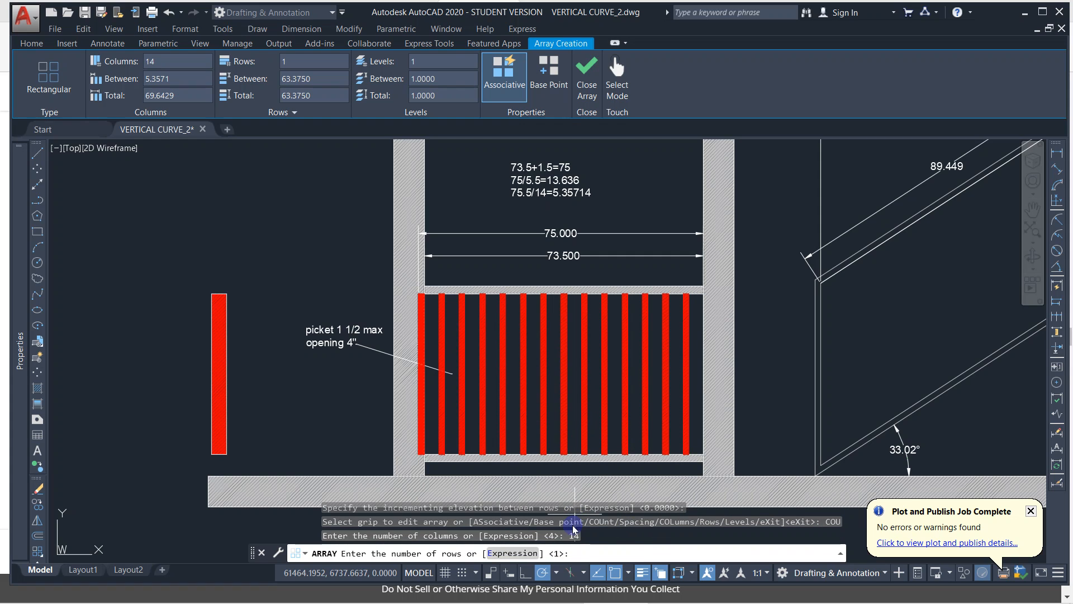
click(574, 554)
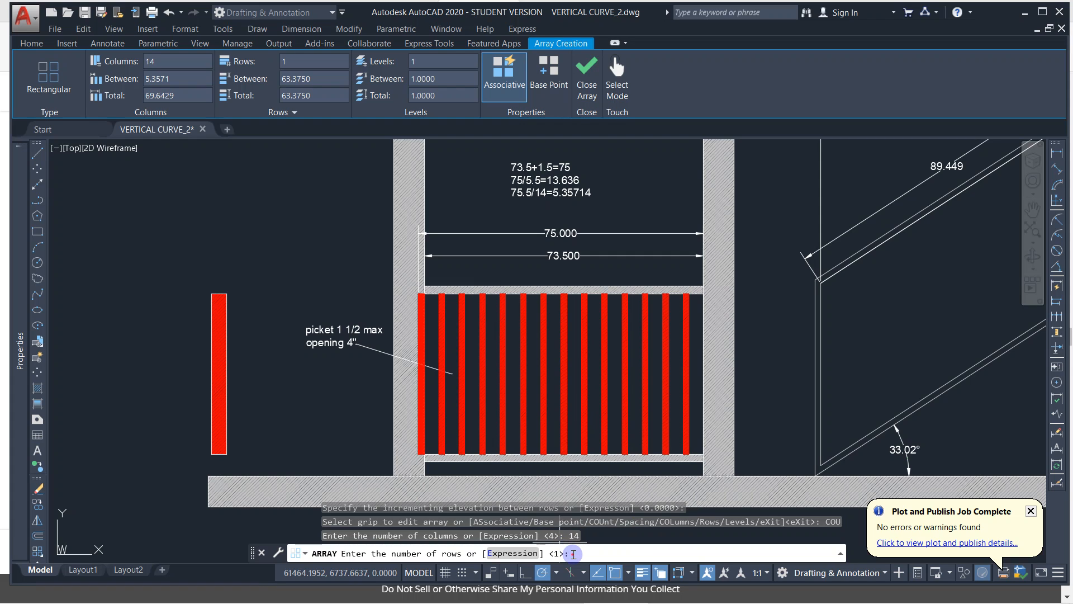
text(1)
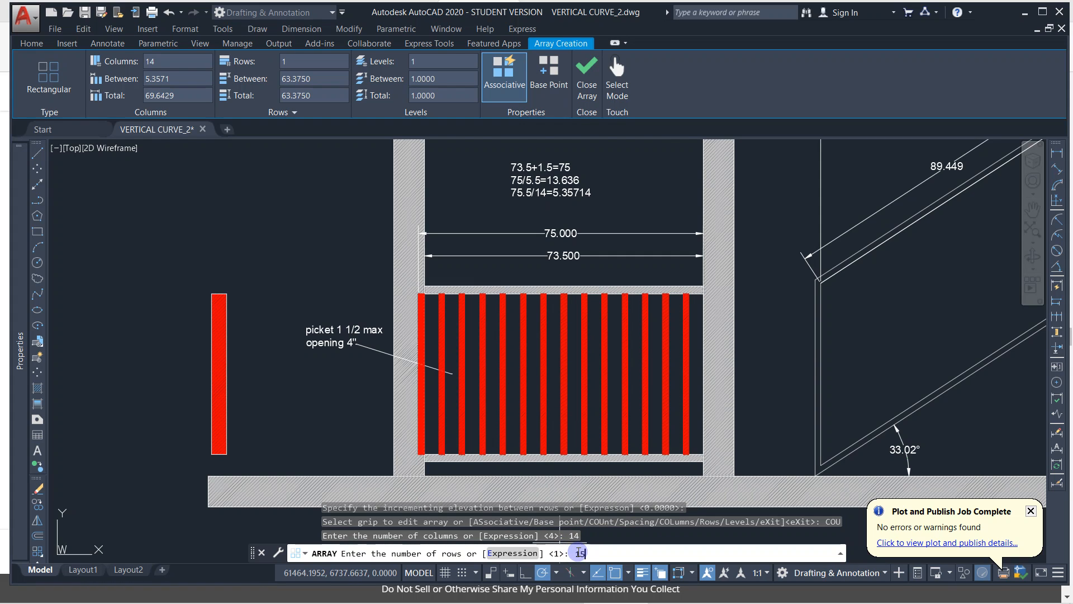
text(5)
key(Return)
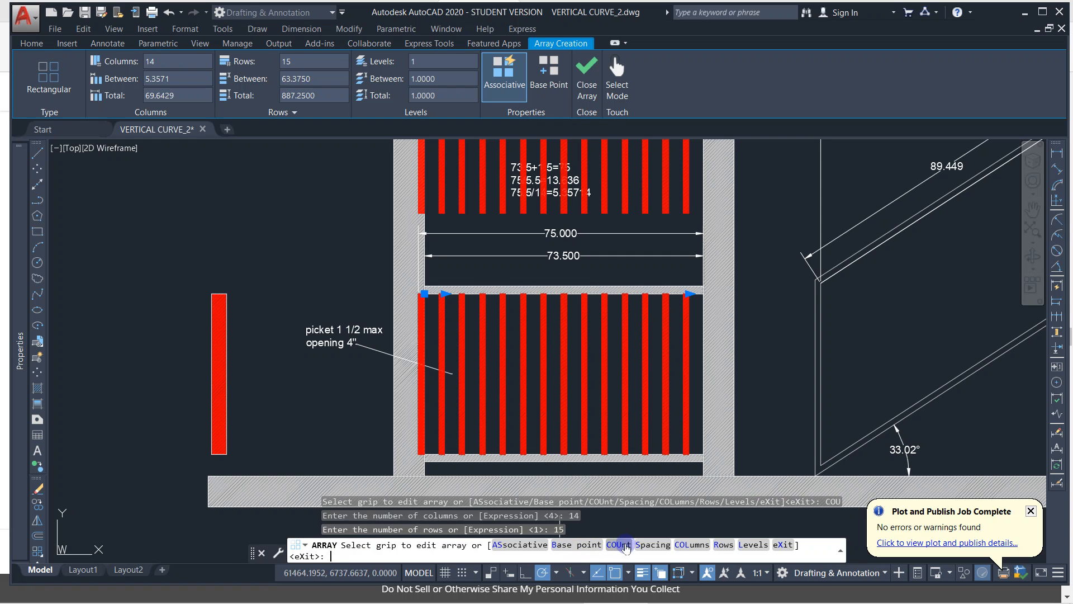
- Set the array's row count back to 1 with the default row distance and elevation
click(723, 545)
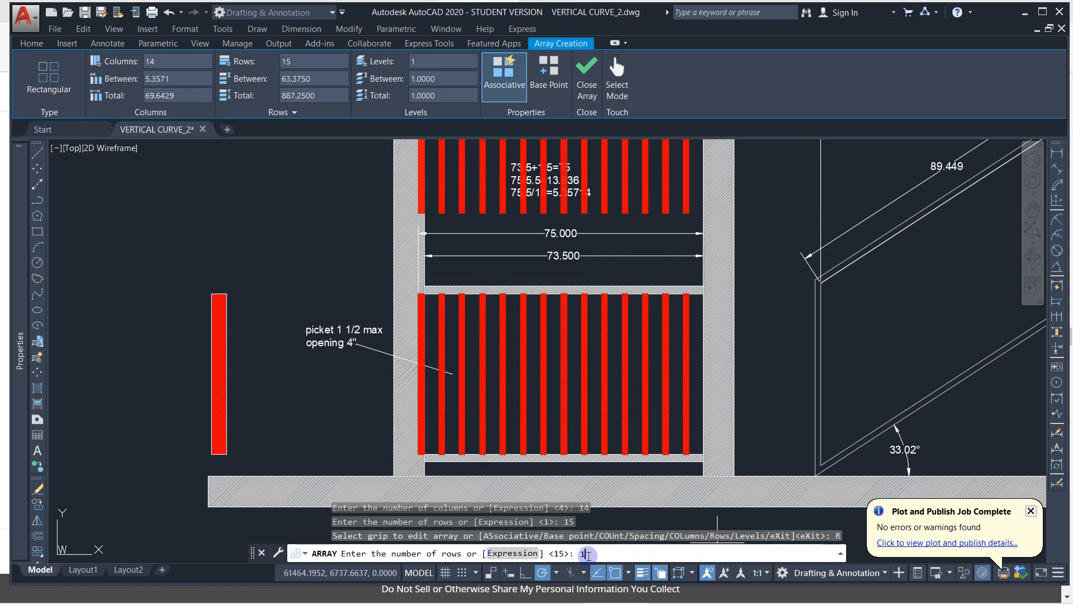
key(Return)
key(Return)
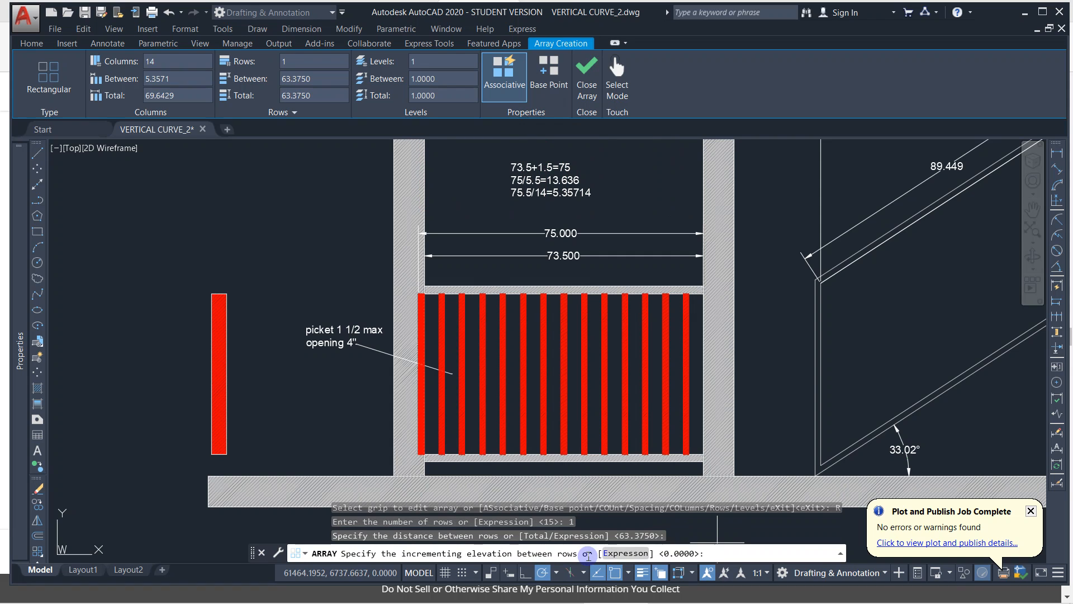
key(Return)
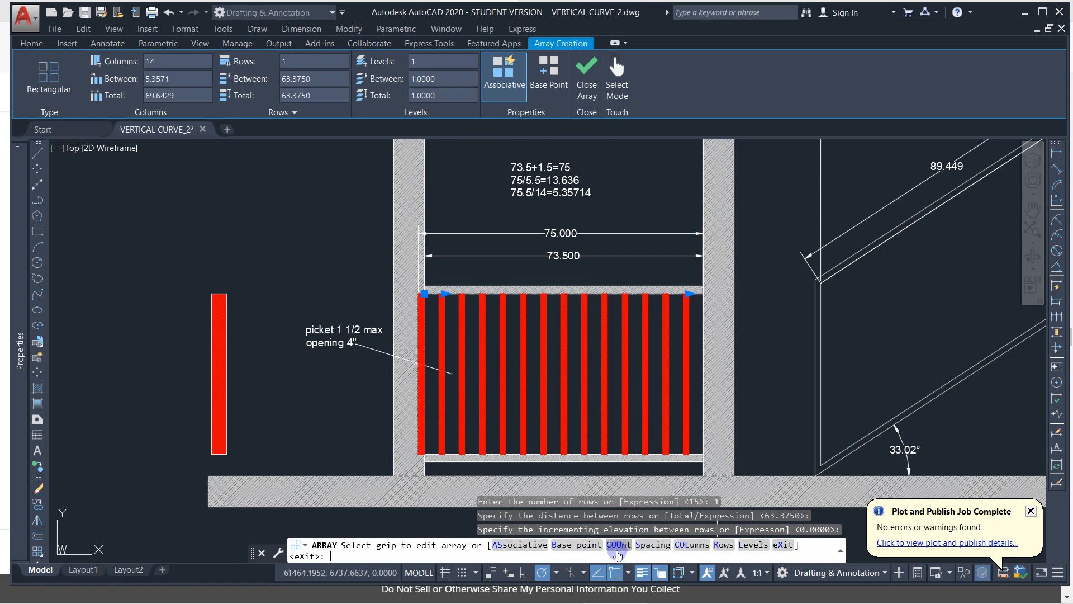
- Set the picket array's column count to 15, keeping a single row
click(619, 544)
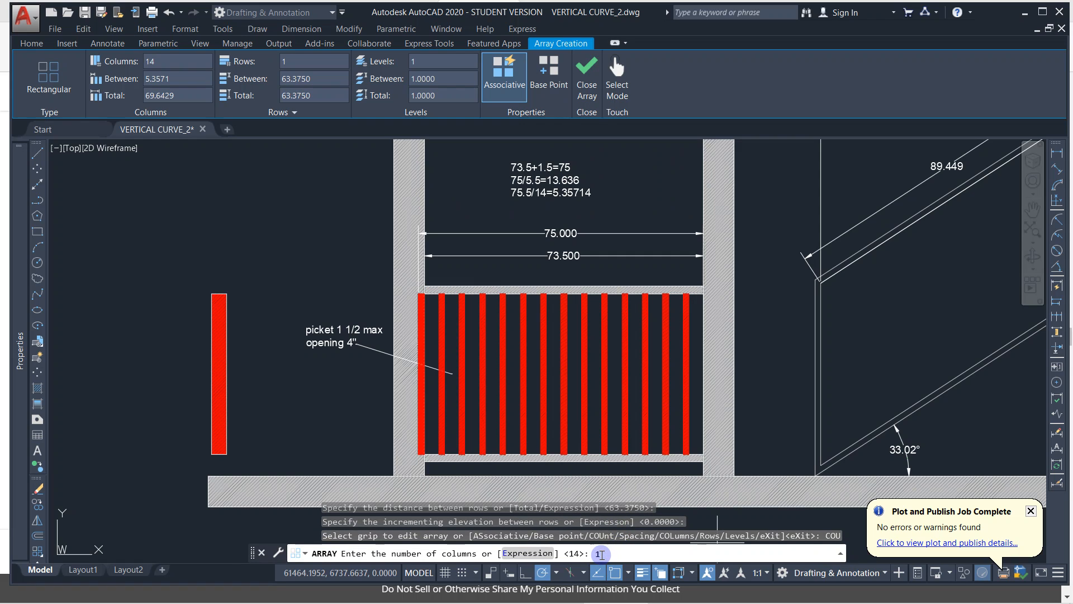
text(15)
key(Return)
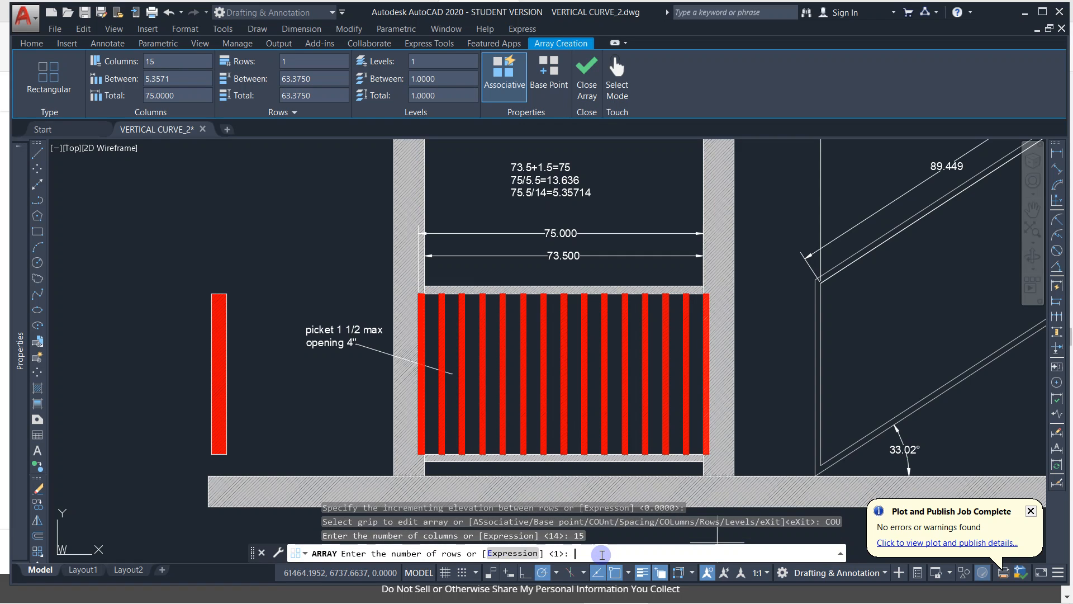
scroll(702, 293, up, 5)
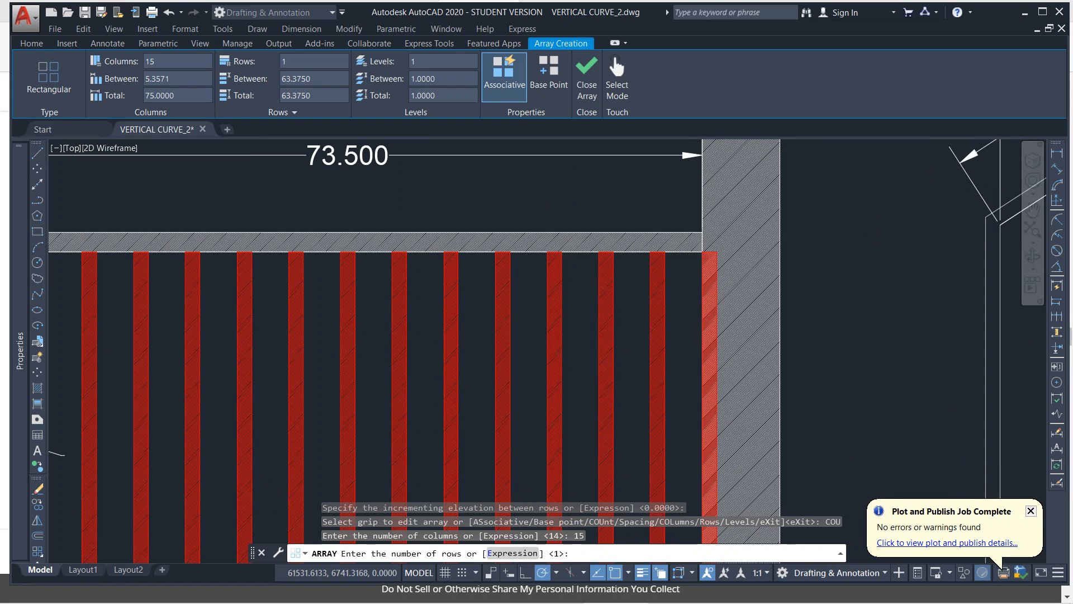
scroll(703, 294, down, 4)
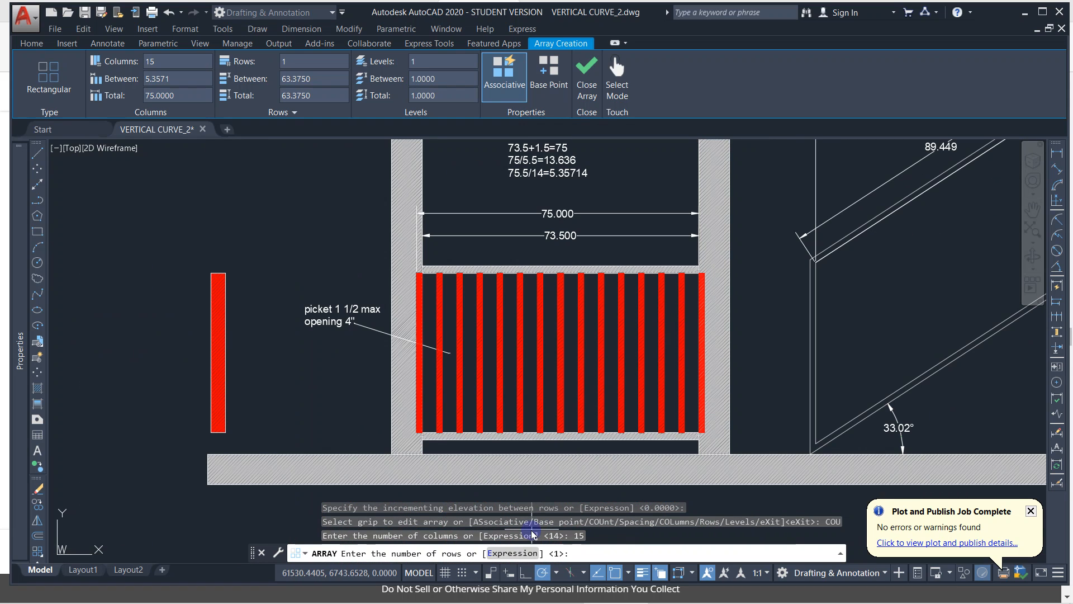
key(Return)
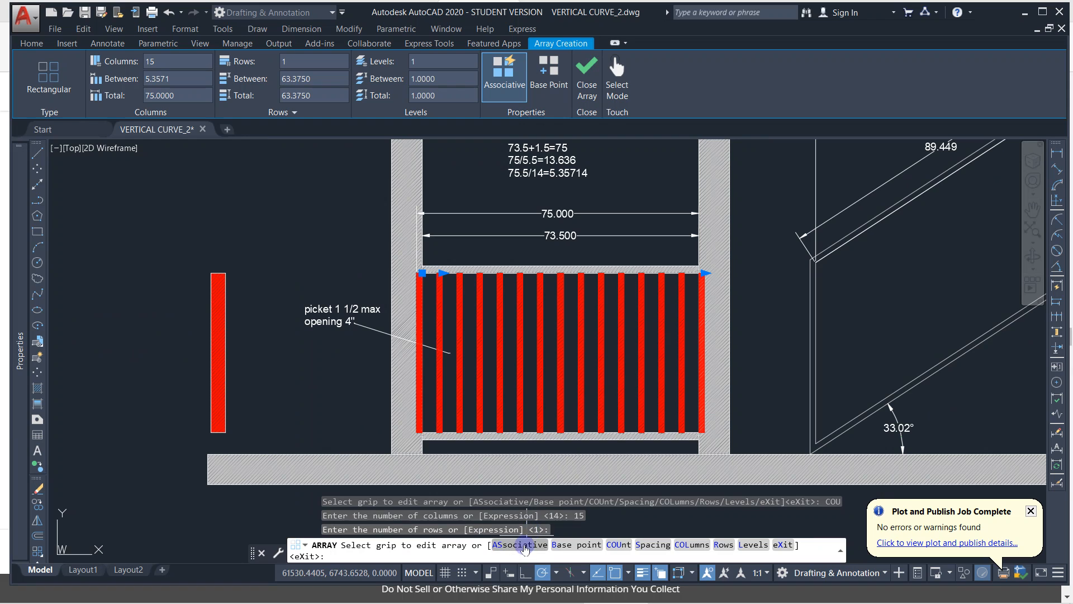
- Make the picket array non-associative and finish the array
click(521, 544)
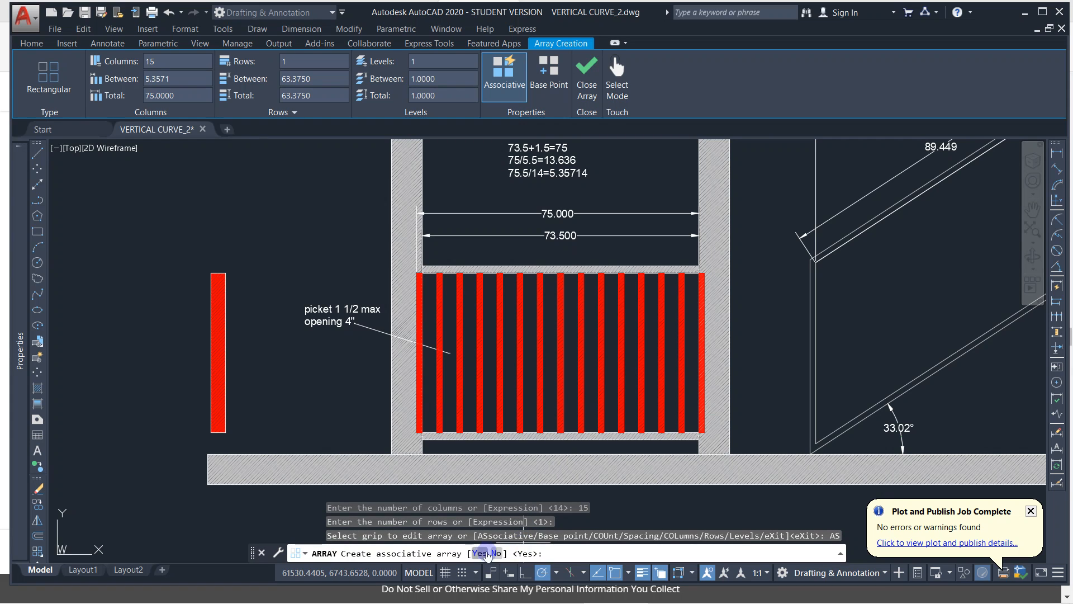
click(496, 553)
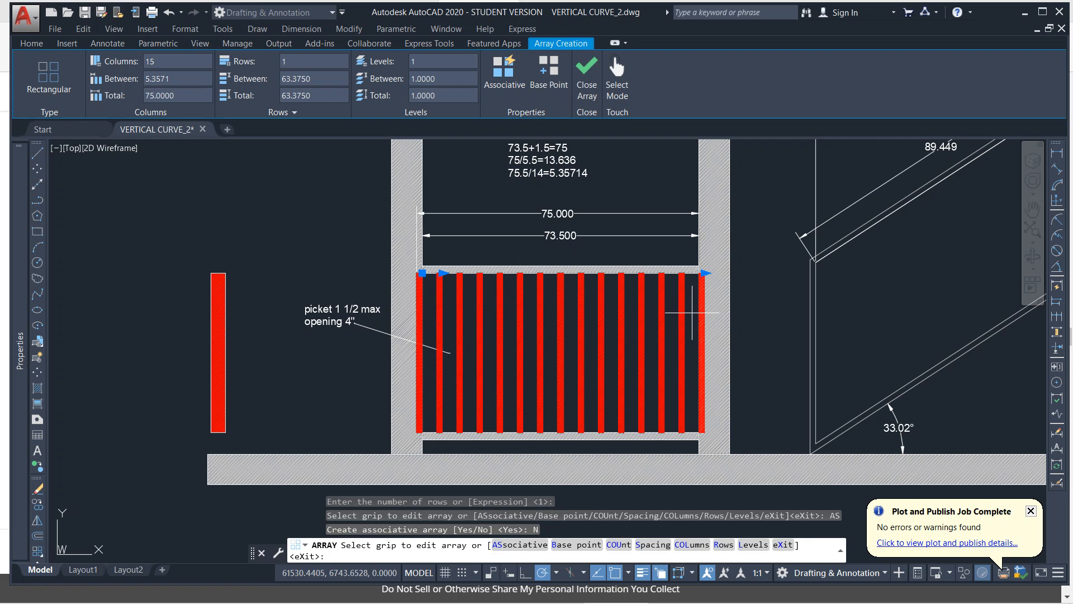
click(523, 545)
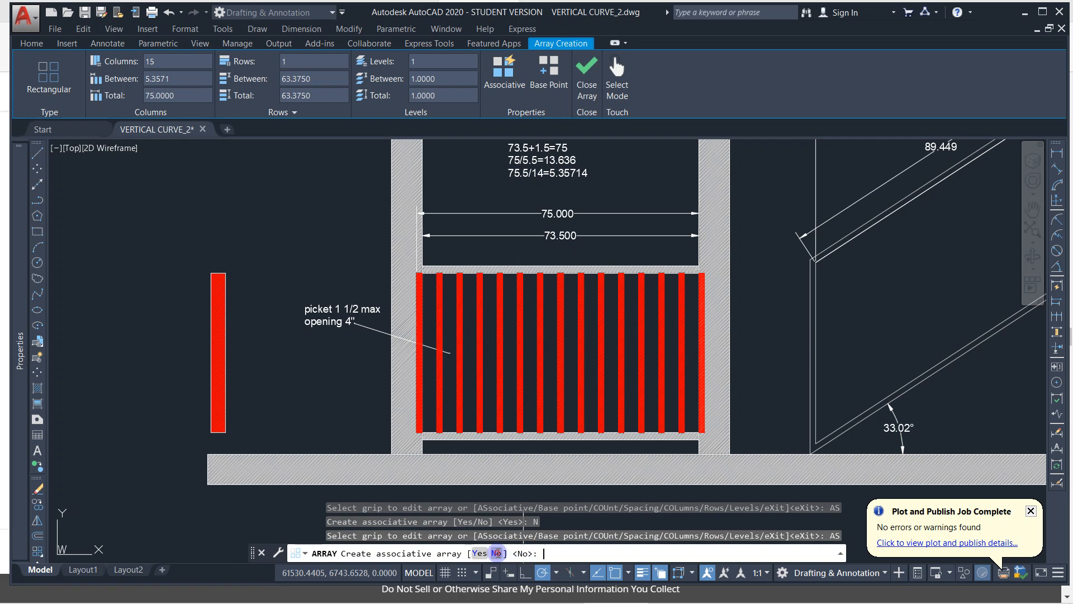
click(497, 553)
key(Return)
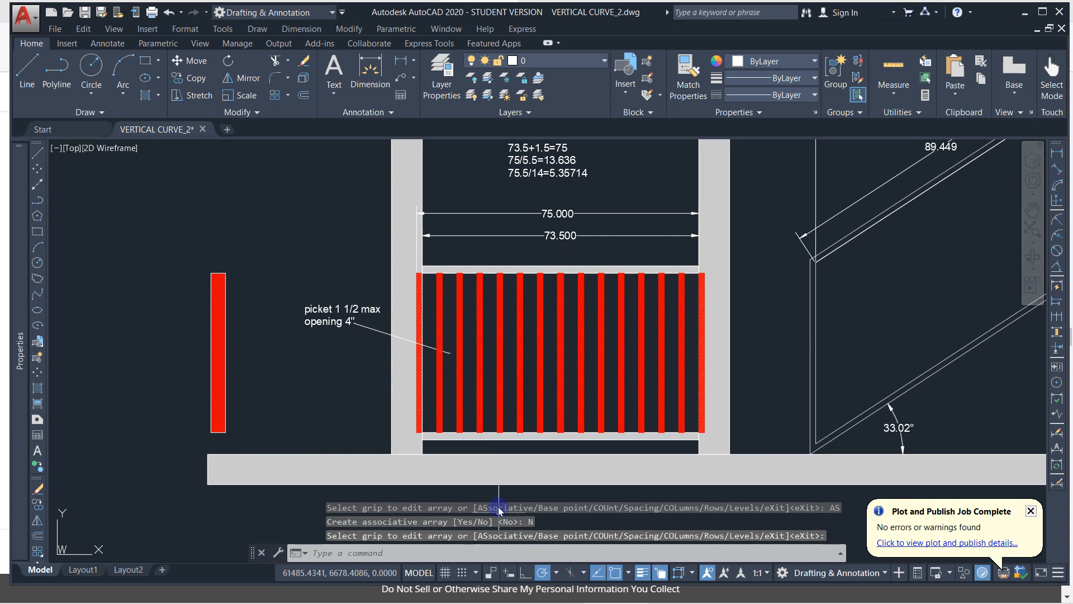
- Delete the two end pickets that overlap the left and right posts
click(368, 245)
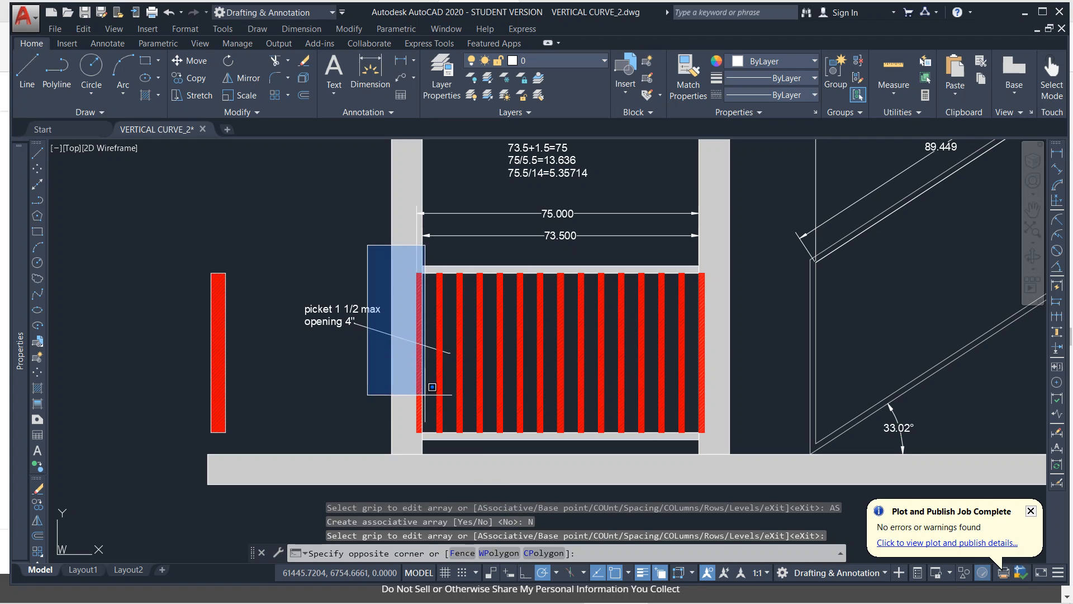
click(425, 440)
key(Delete)
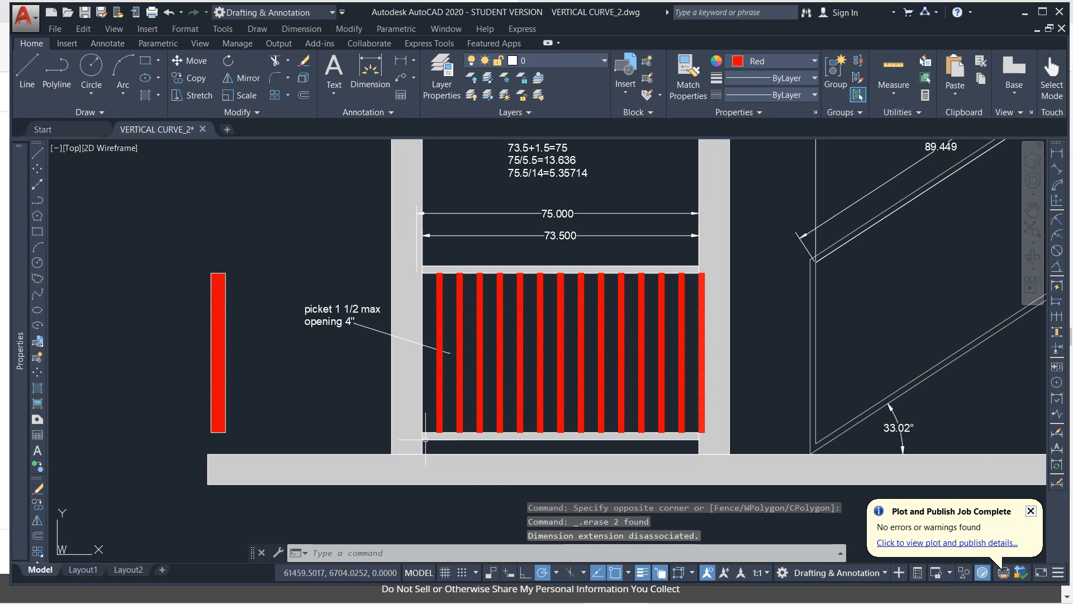
click(694, 259)
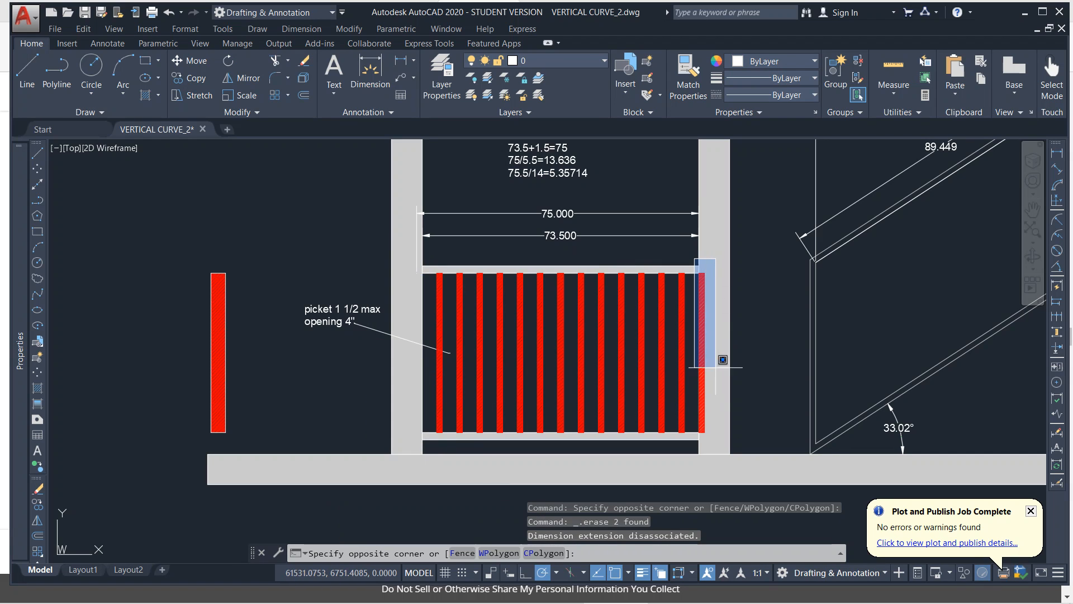
click(718, 438)
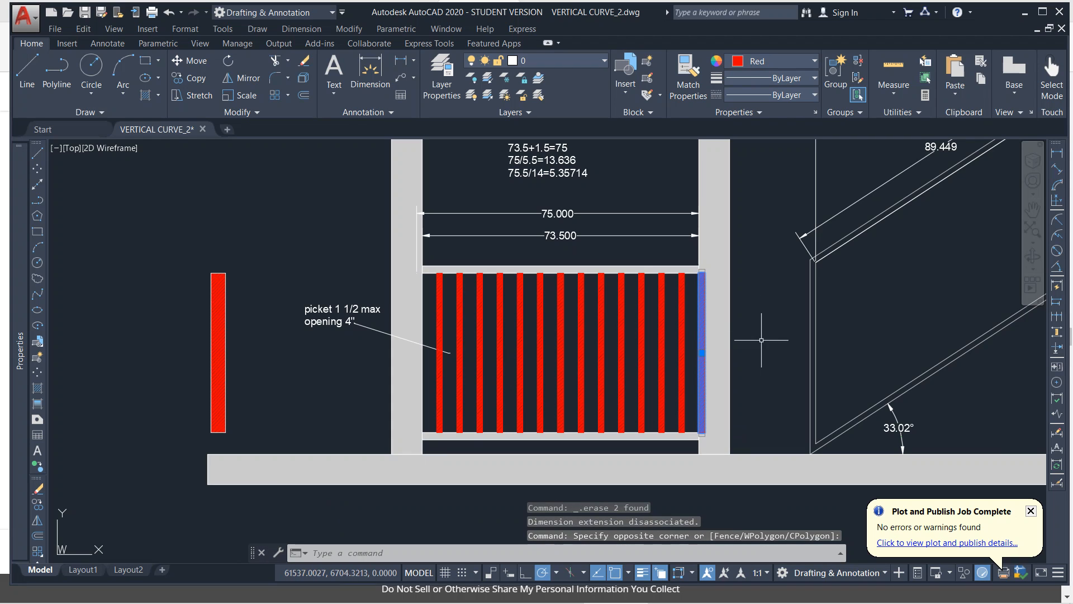
key(Delete)
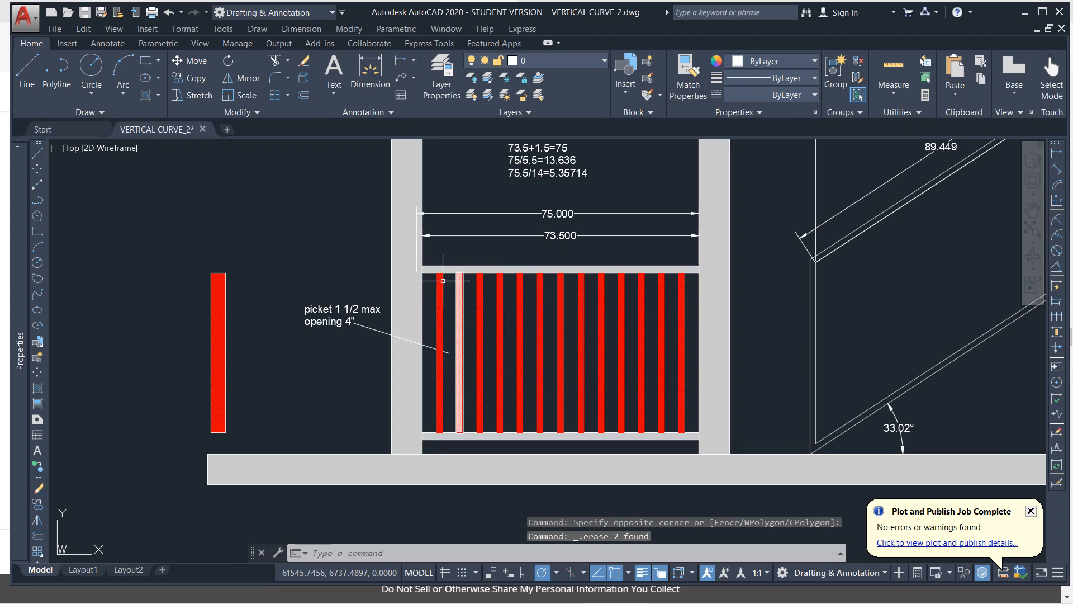
- Undo both end picket deletions and the rectangular array
click(457, 295)
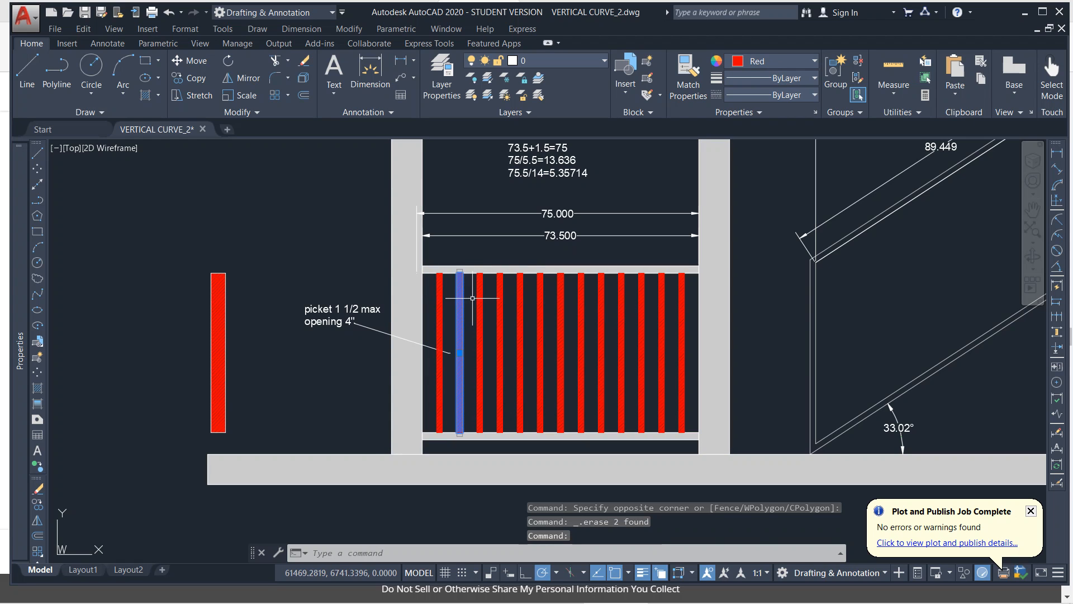
key(Escape)
key(ctrl+z)
key(ctrl+z)
key(ctrl+z)
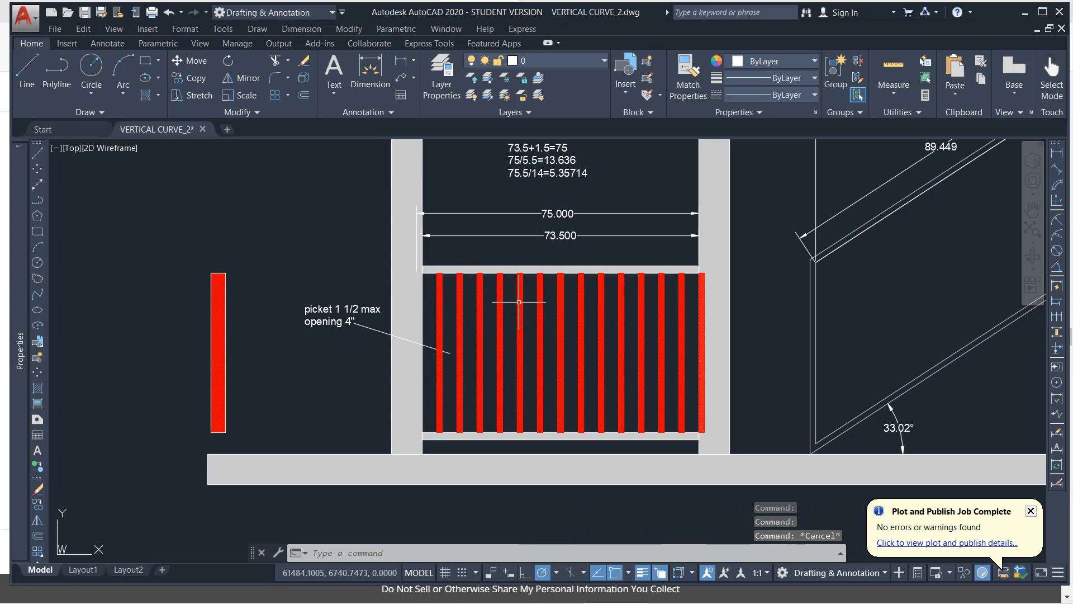
key(Escape)
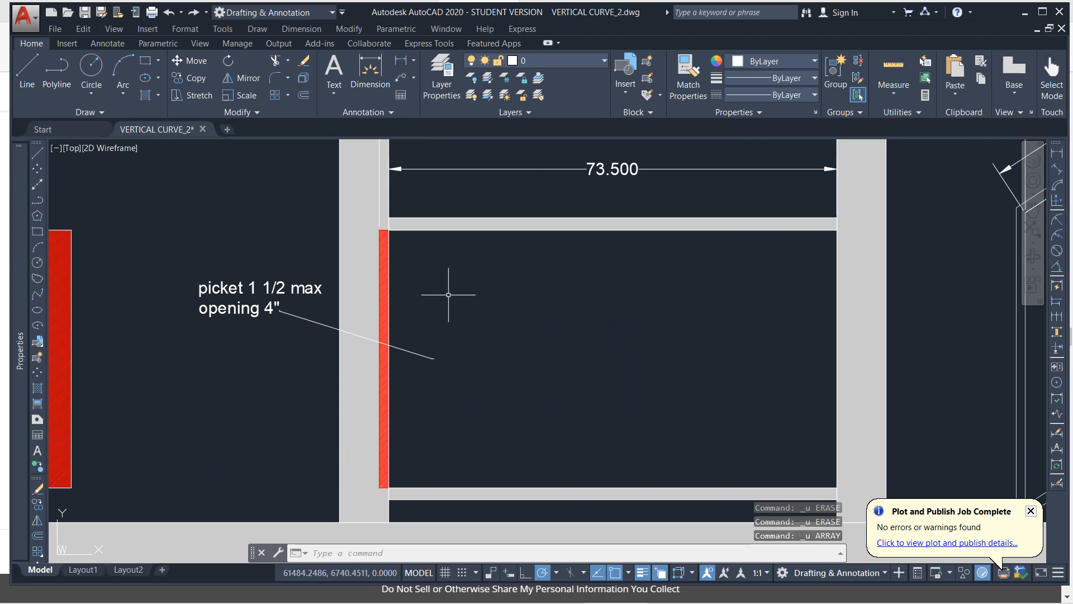
- Move the red picket and its hatch from inside the left post to sit flush against the post's inner face
click(382, 246)
text(M)
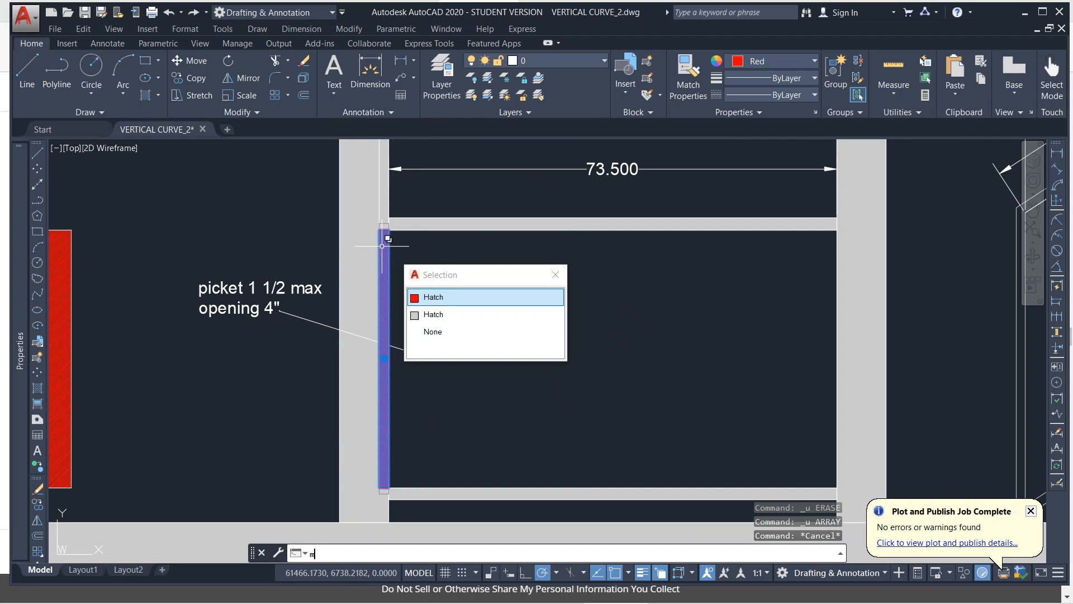
scroll(382, 246, up, 3)
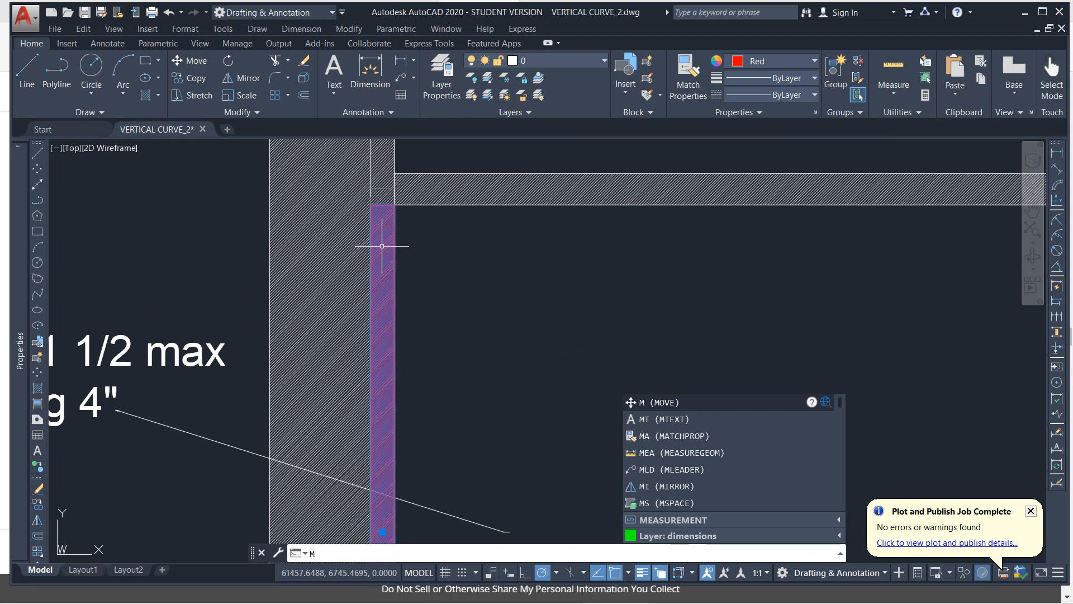
click(662, 403)
click(371, 204)
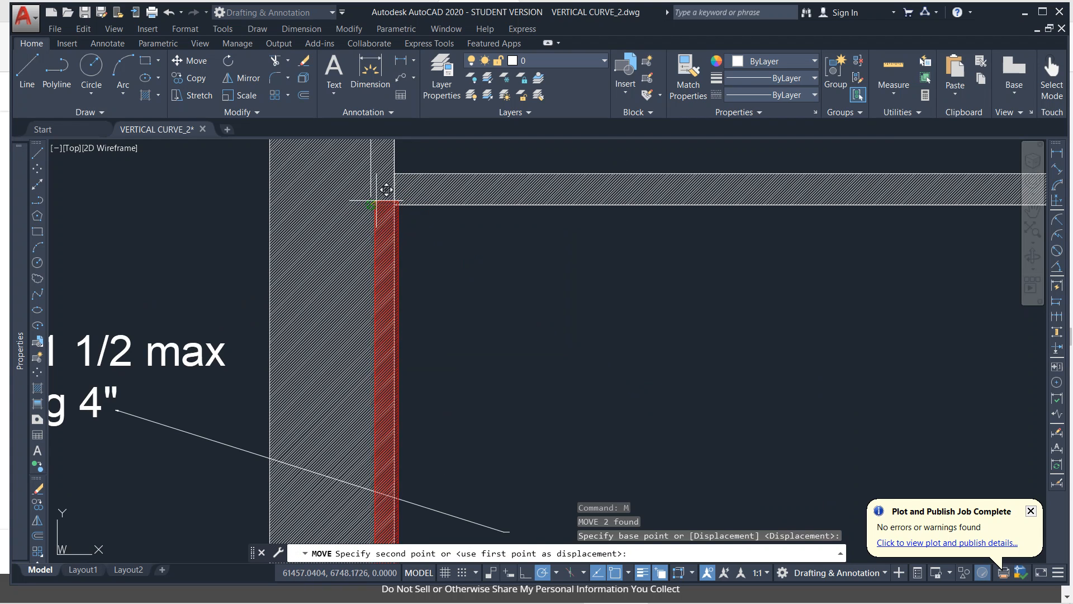
click(395, 205)
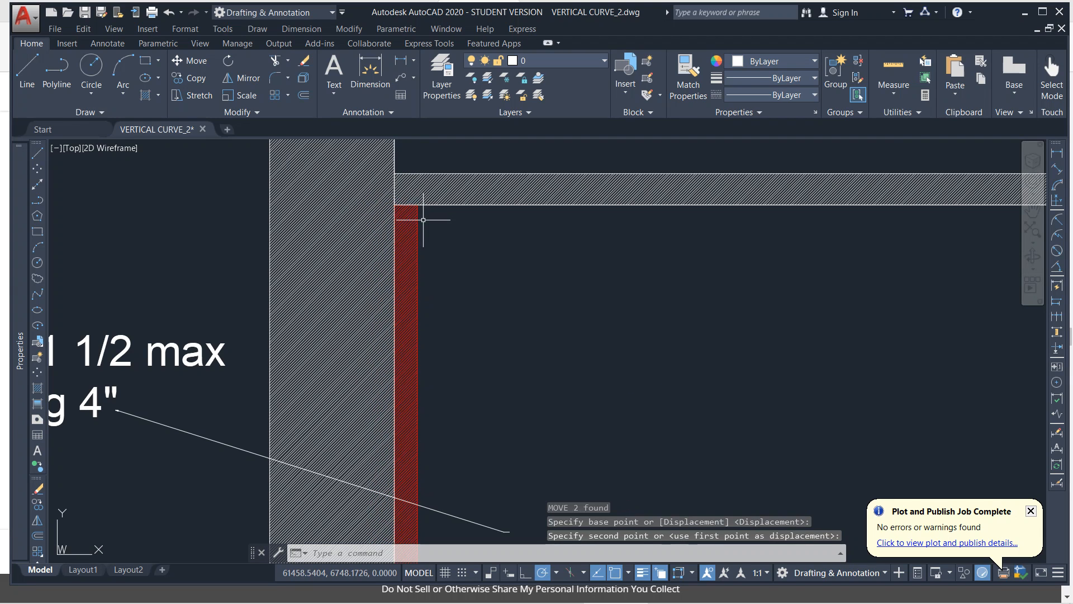
scroll(423, 221, down, 5)
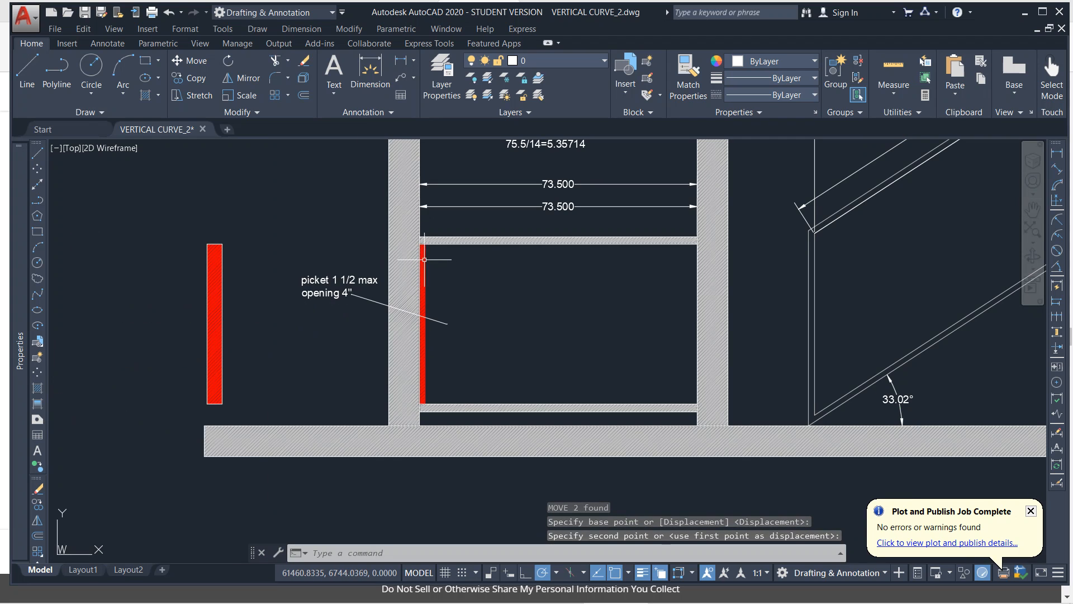
scroll(425, 258, up, 2)
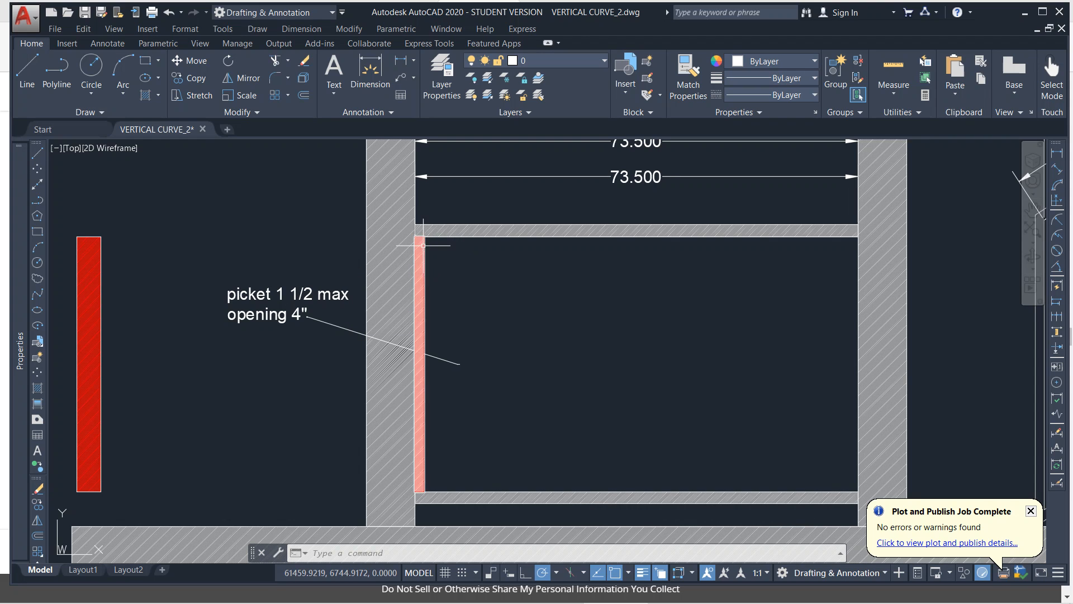
- Try a rectangular array of the red picket, extending it to 16 columns
click(420, 237)
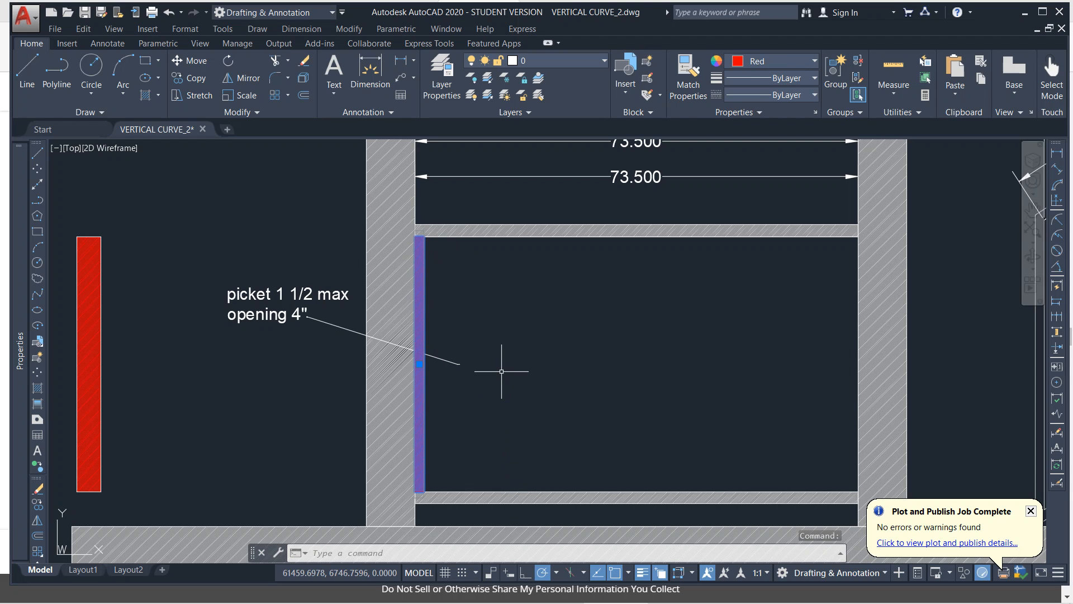
text(ARRAY)
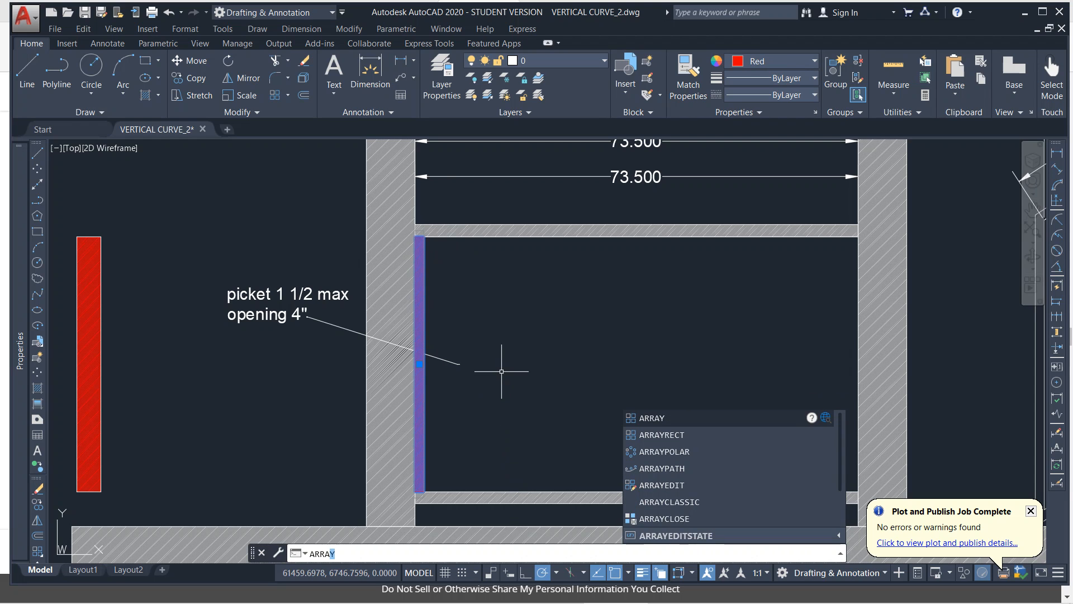
key(Return)
key(Return)
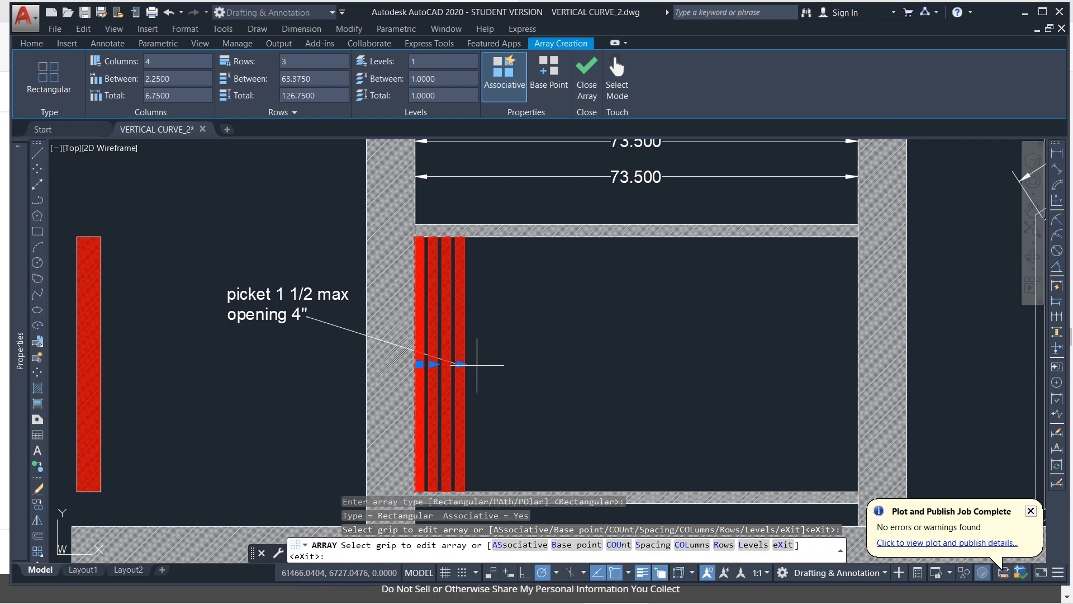
click(460, 364)
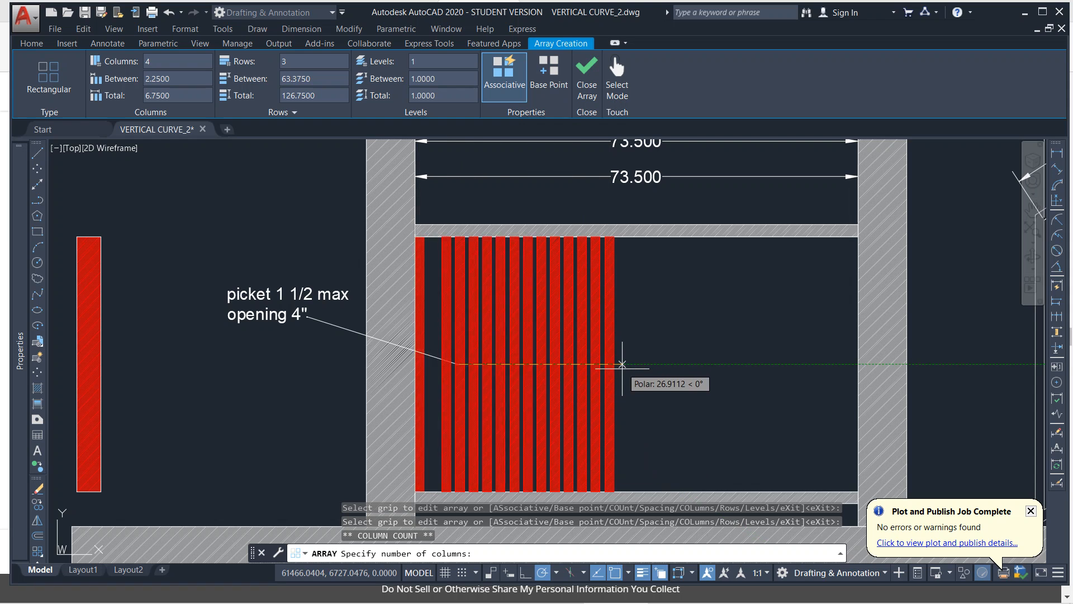
click(625, 364)
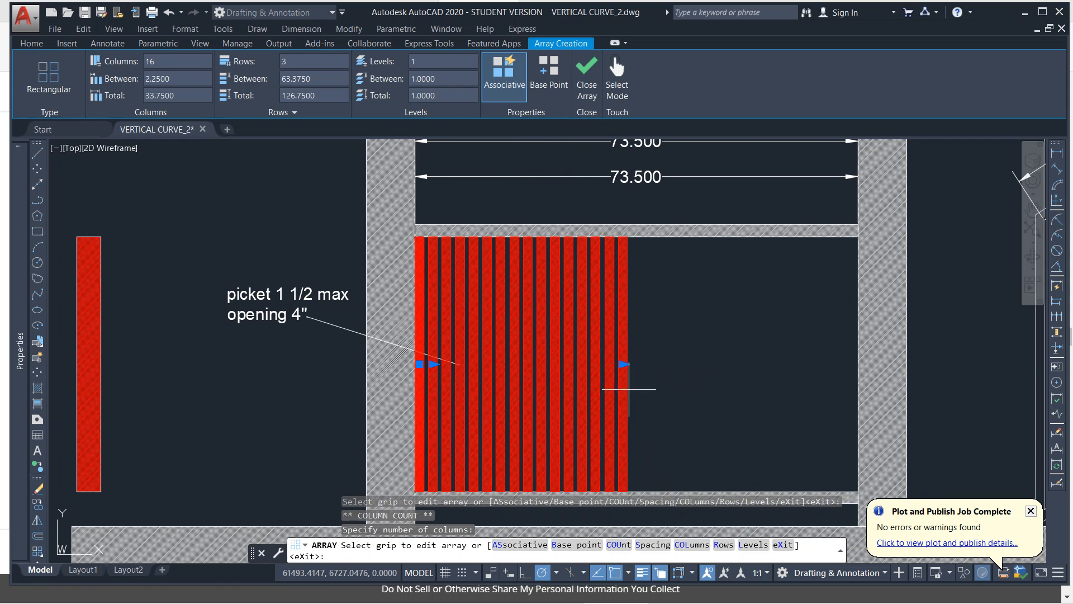
click(608, 545)
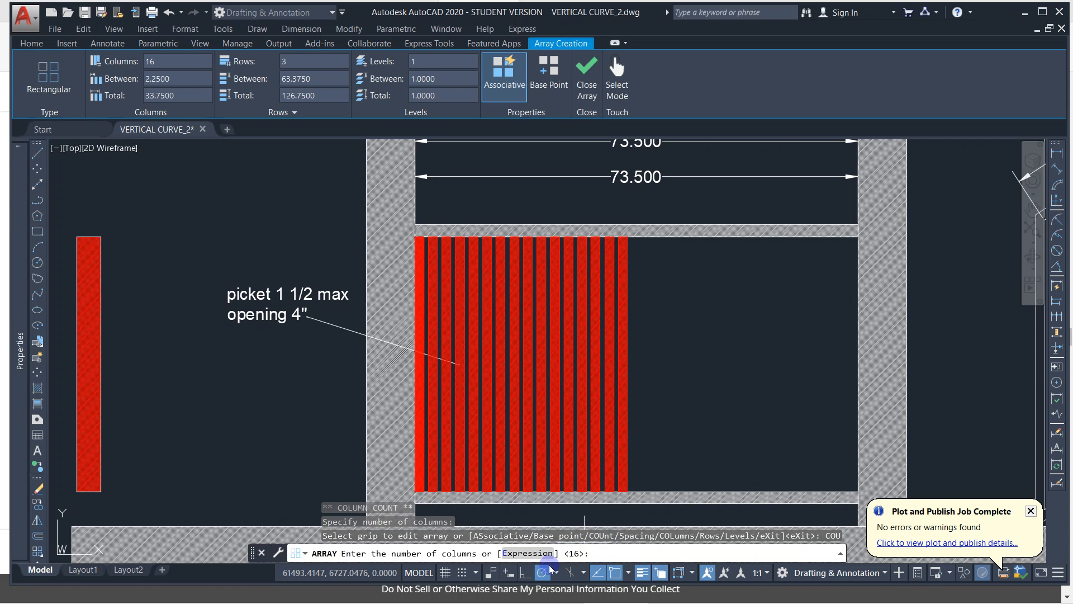
key(Escape)
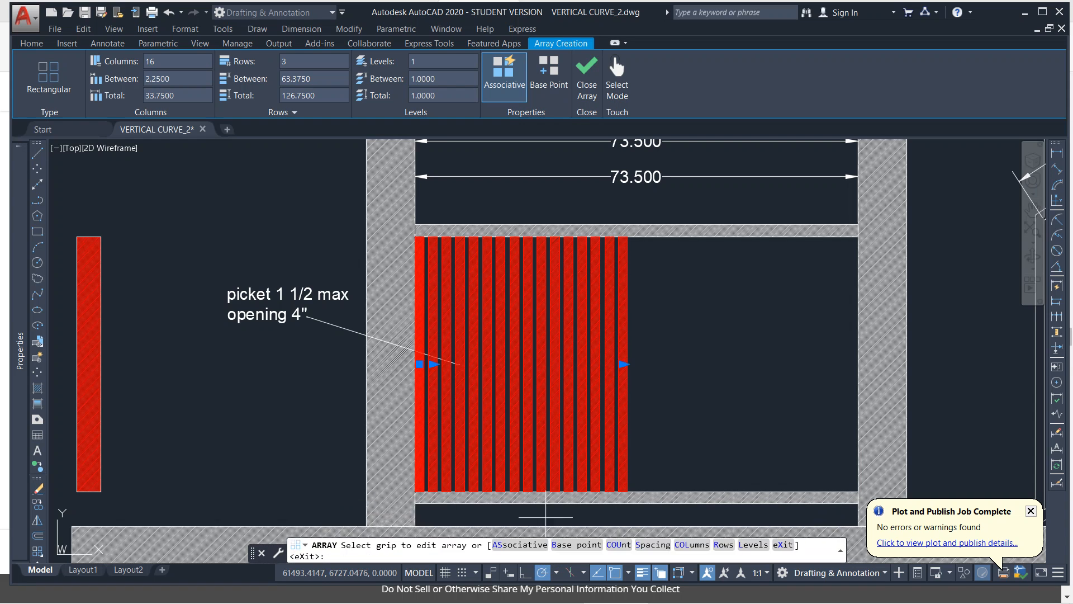
key(Escape)
- Undo the rectangular array and the picket's move against the left post
key(ctrl+z)
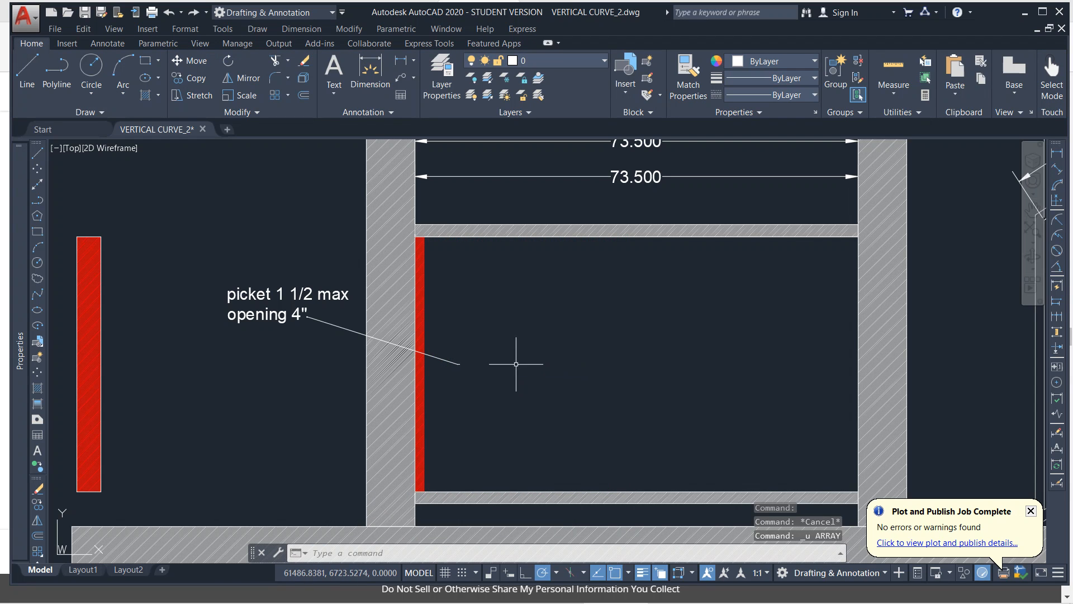
key(ctrl+z)
key(ctrl+z)
key(Escape)
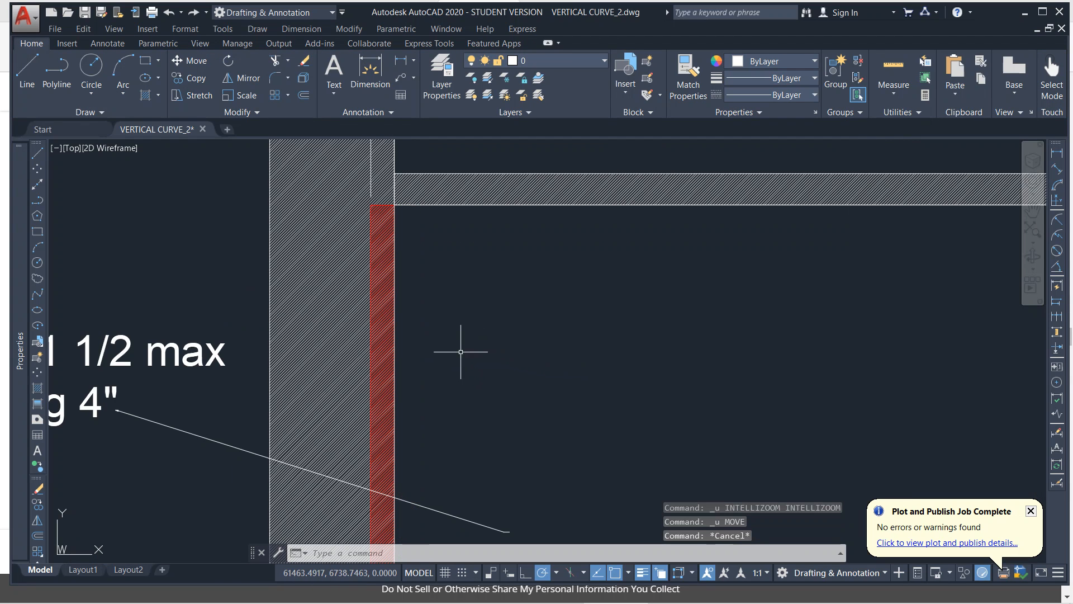
- Draw a horizontal line from the midpoint of the picket's left edge to the inner face of the right post
scroll(442, 352, down, 1)
text(l)
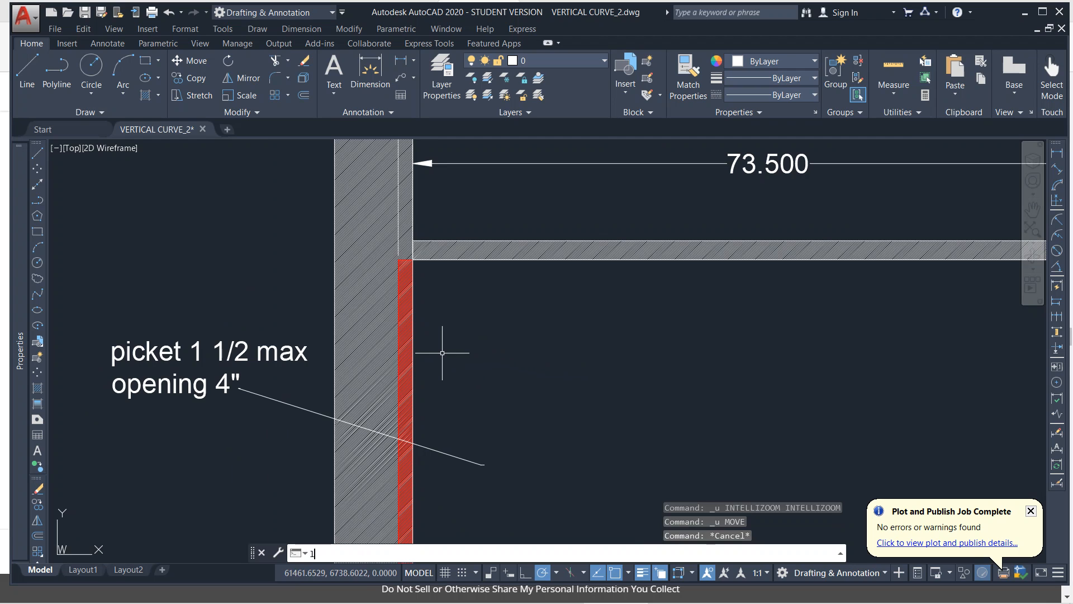
key(Return)
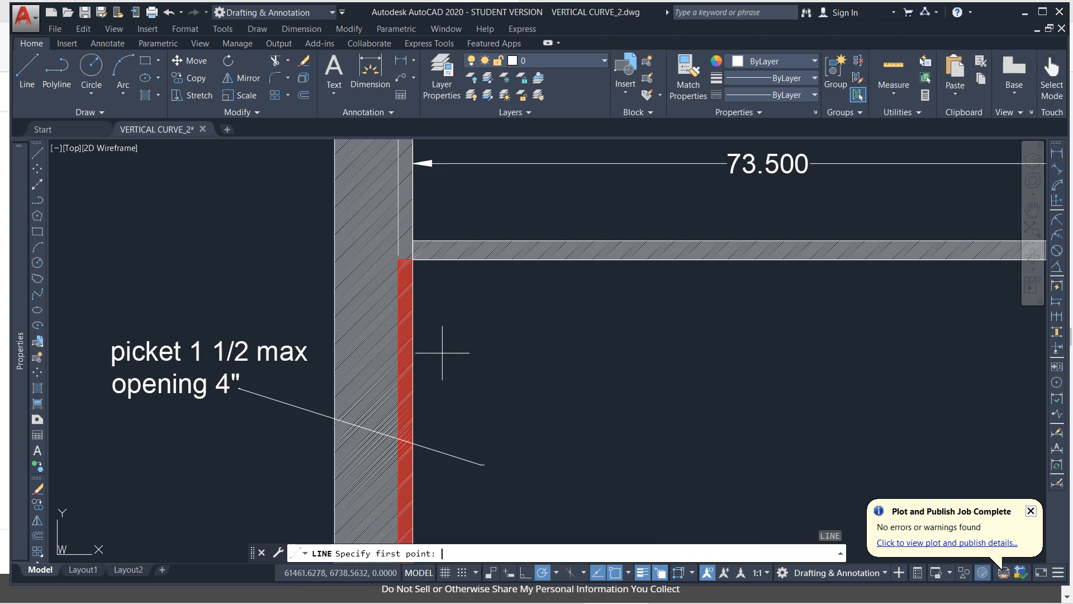
click(398, 465)
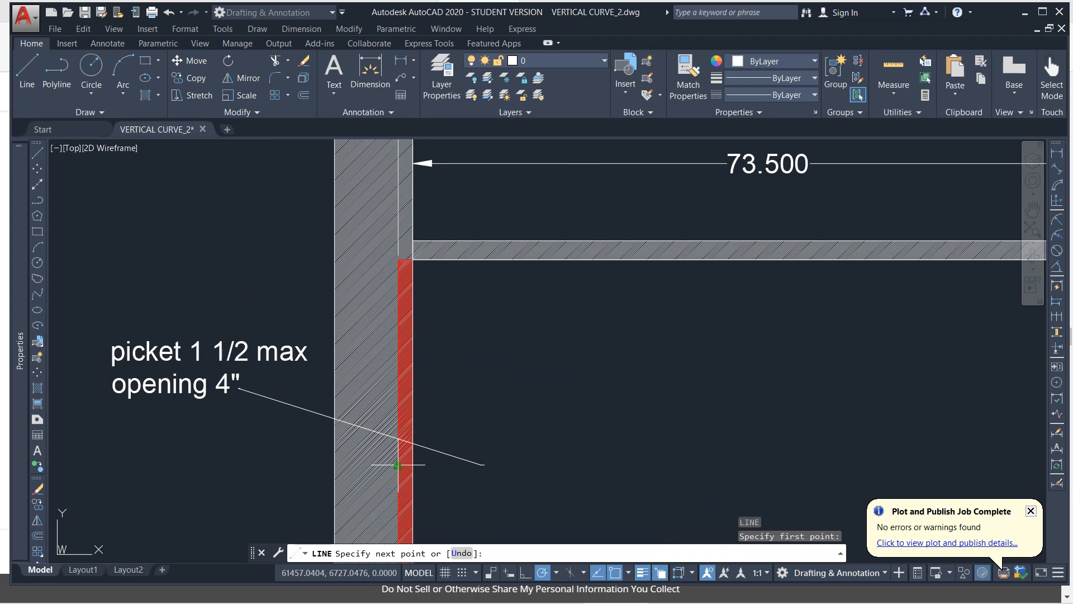
scroll(398, 465, down, 2)
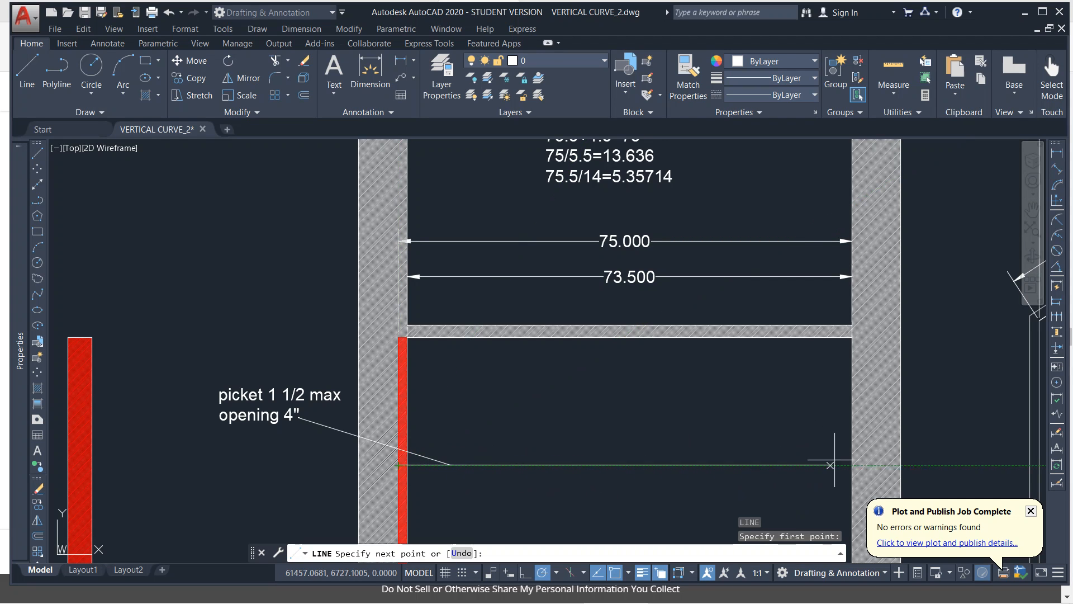
click(852, 464)
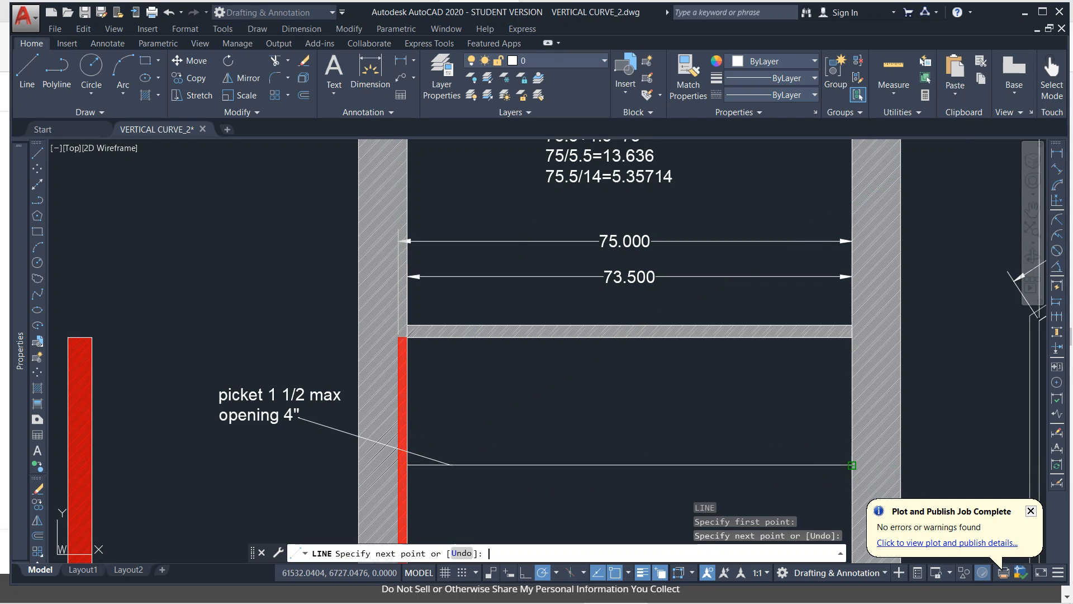
key(Return)
- Delete the leader line running from the picket note into the railing opening
scroll(808, 445, up, 2)
middle_drag(806, 444, 751, 397)
middle_drag(461, 371, 705, 348)
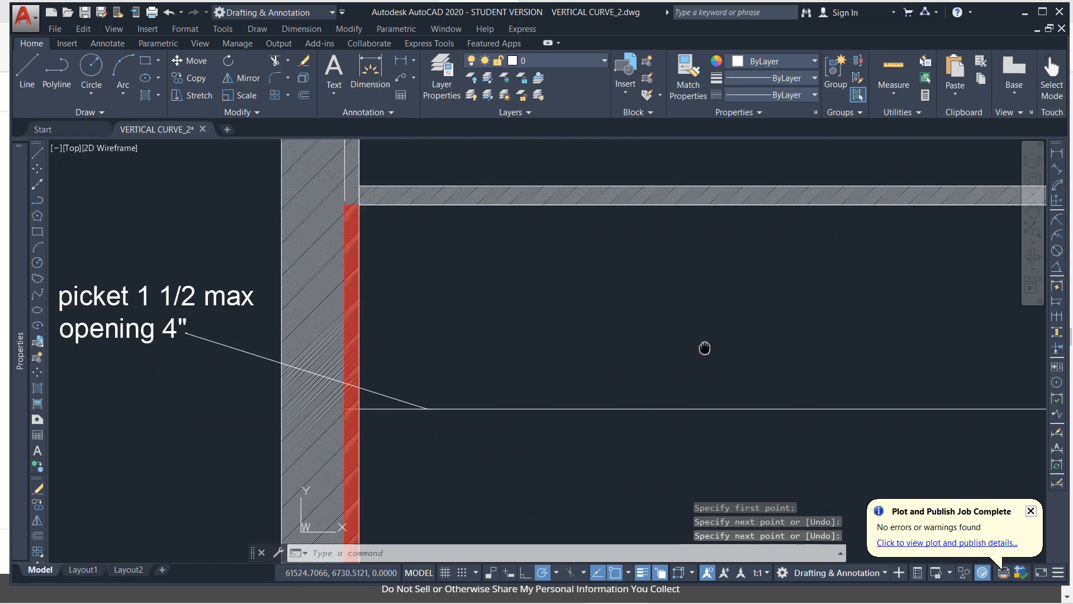
scroll(705, 347, down, 2)
click(456, 349)
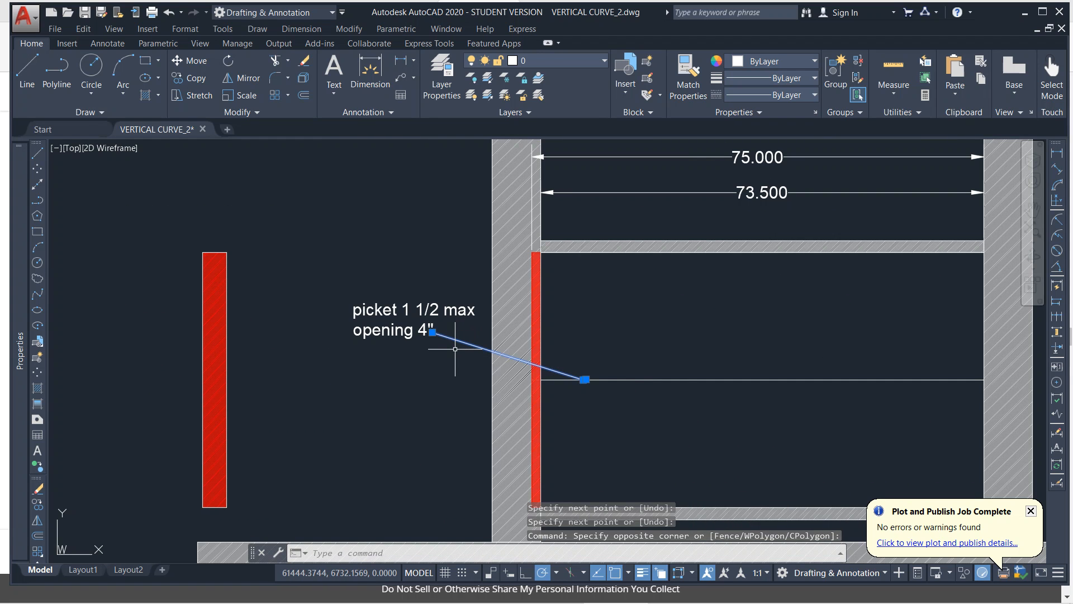
click(590, 358)
key(Delete)
- Divide the horizontal line between the posts into 14 equal segments
middle_drag(563, 339, 424, 309)
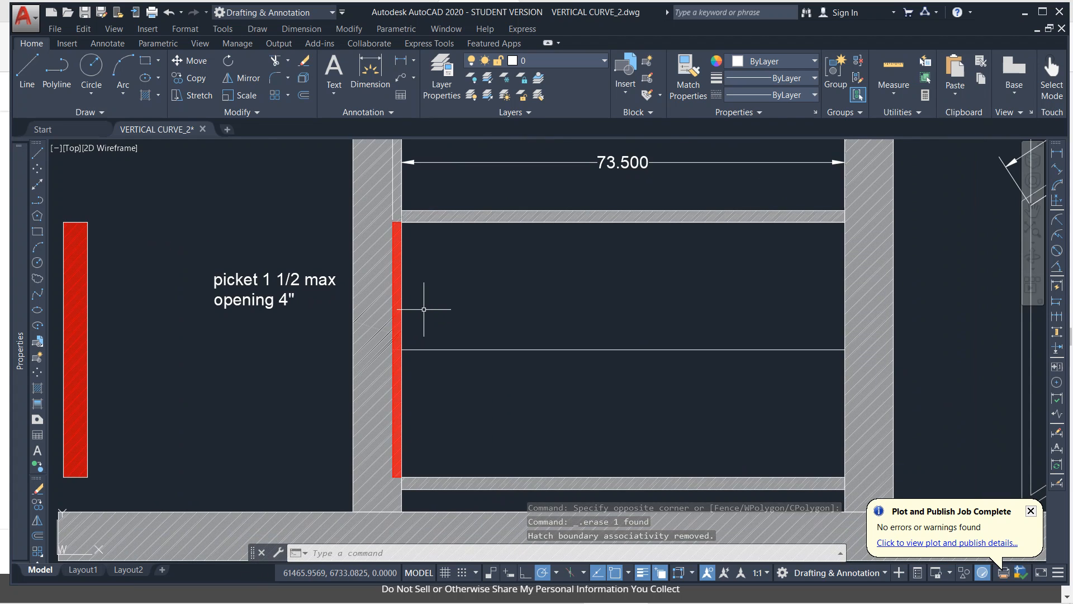
click(450, 349)
key(Escape)
key(Escape)
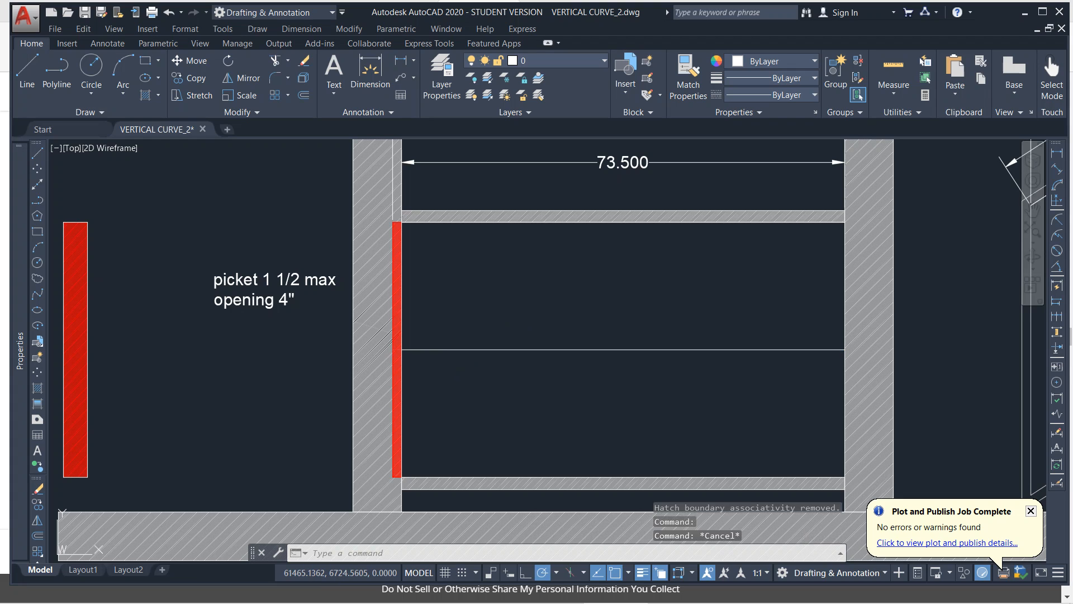
text(divid)
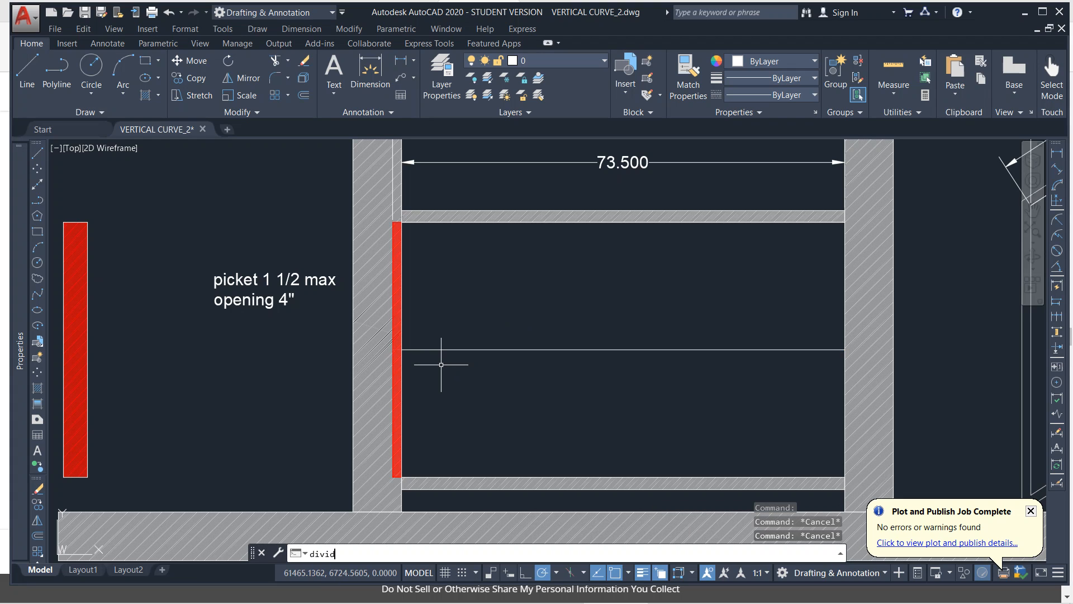
text(e)
key(Return)
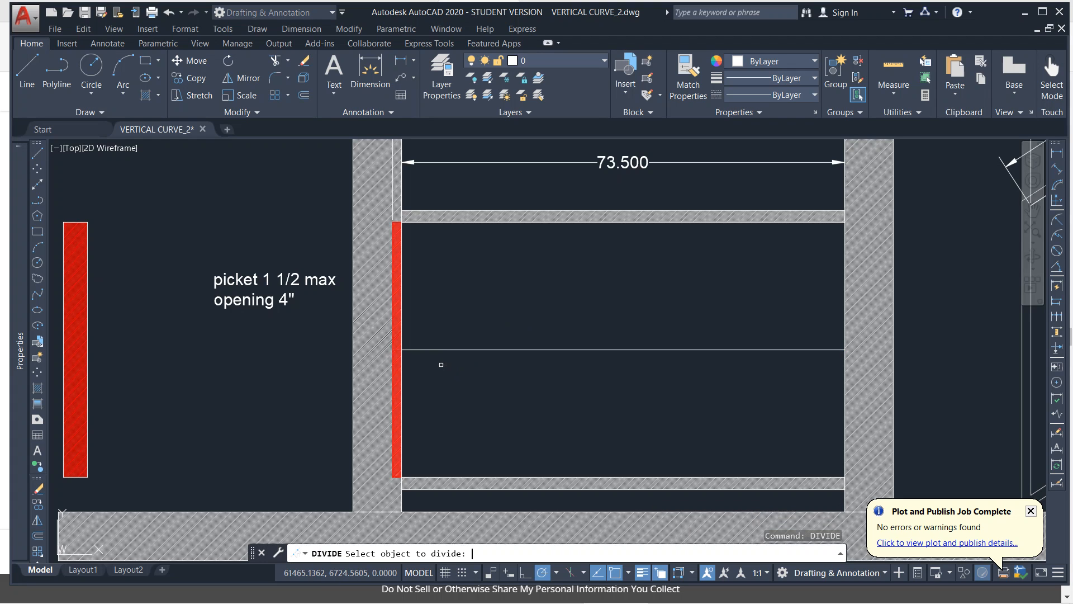
click(471, 349)
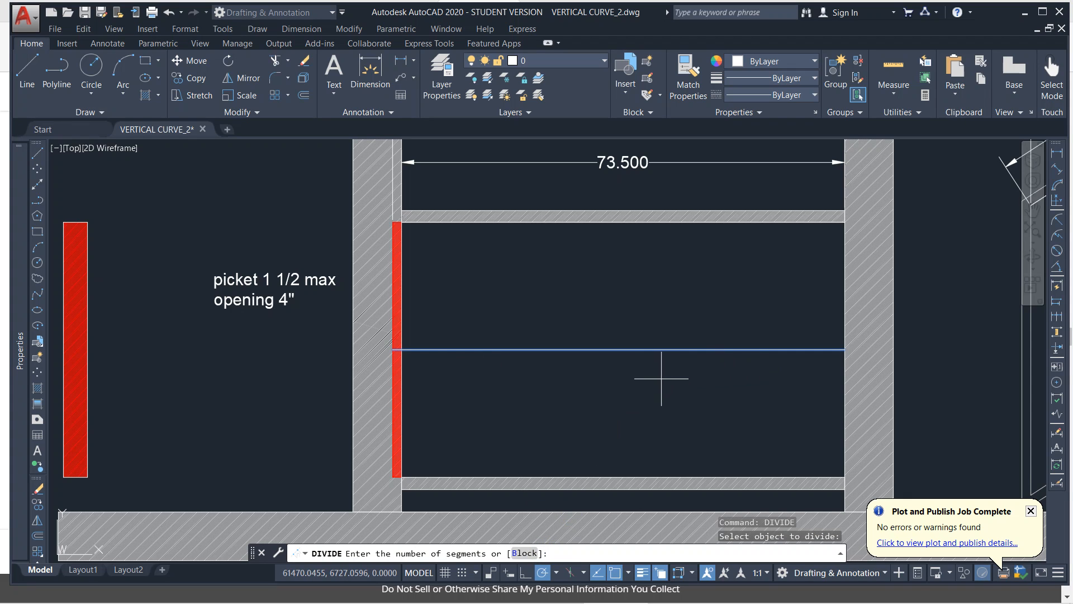
text(4)
key(Return)
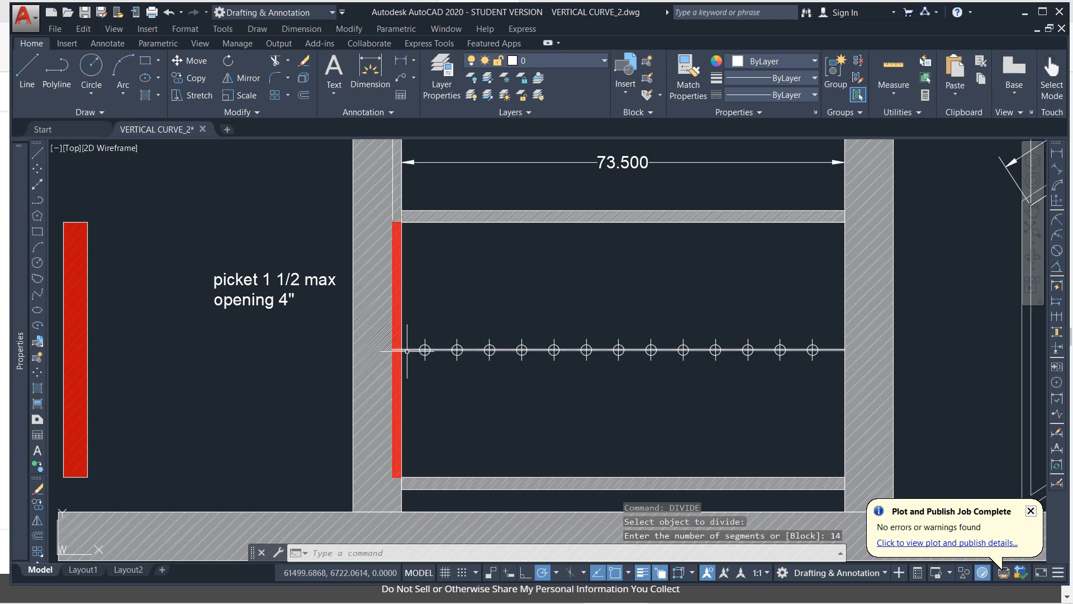
- Move the red picket by its left-edge midpoint onto the first division point beside the left post
scroll(393, 342, up, 4)
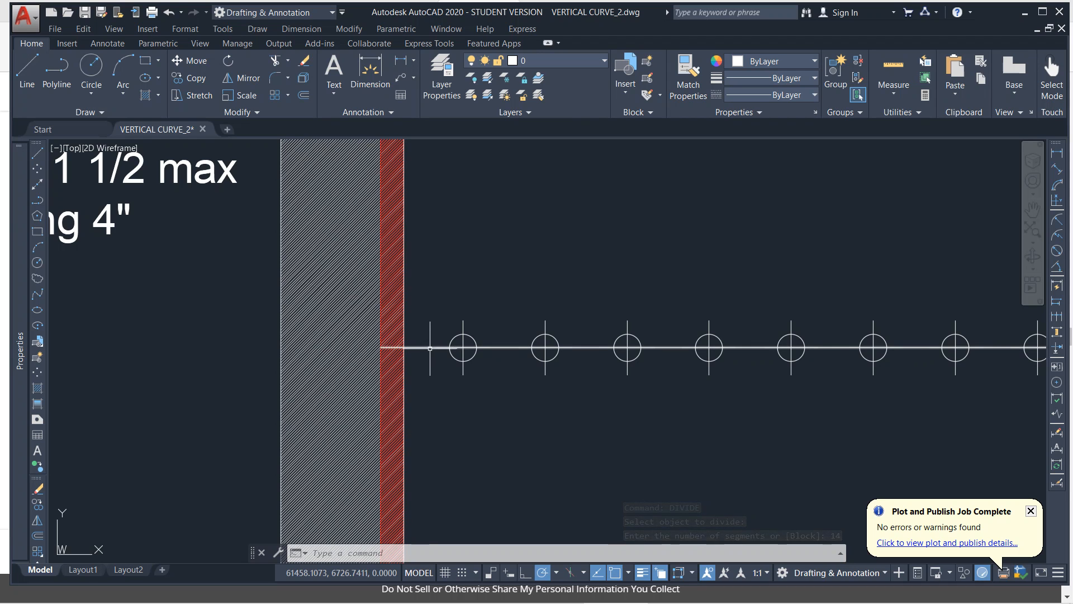
click(384, 334)
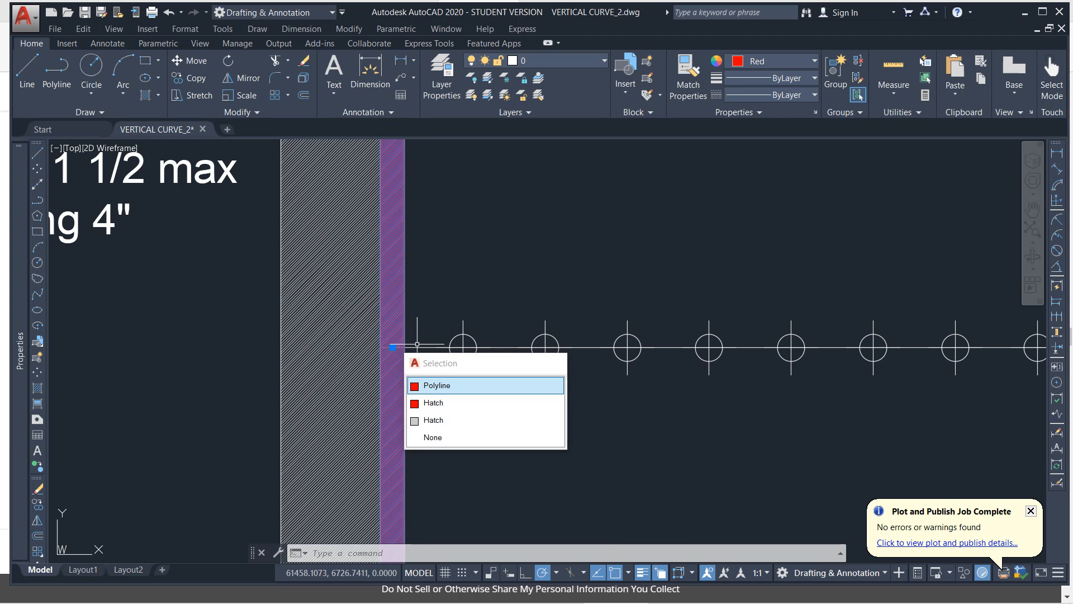
scroll(417, 345, down, 2)
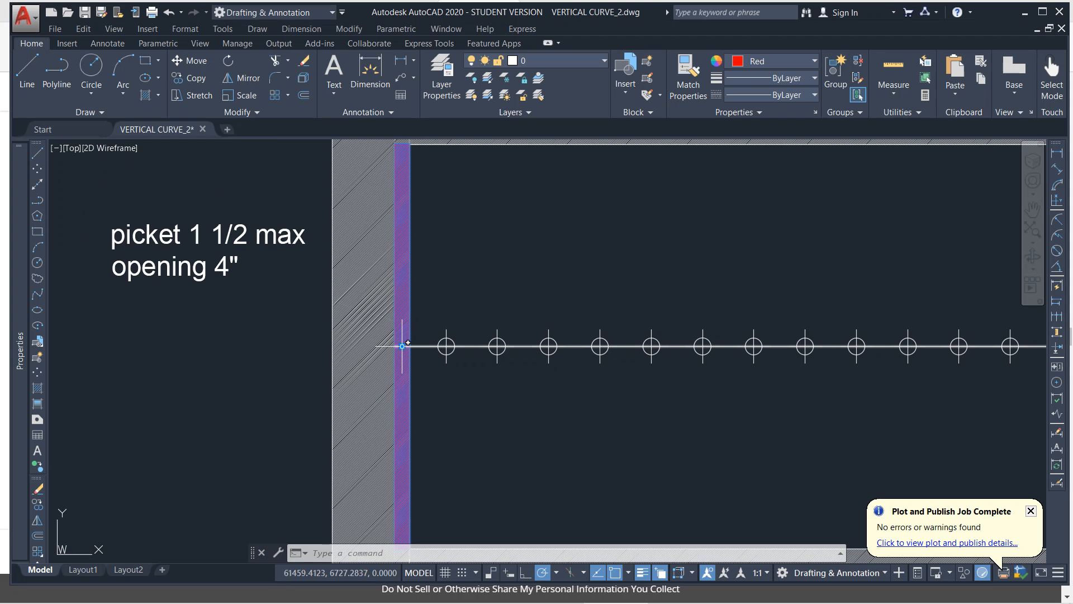
text(m)
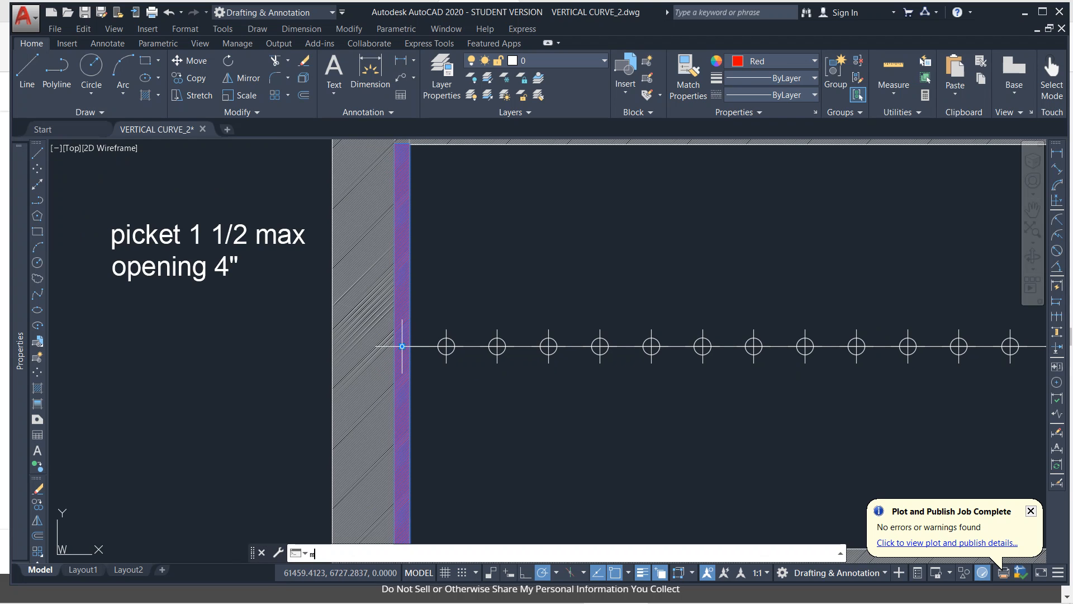
key(Return)
click(395, 346)
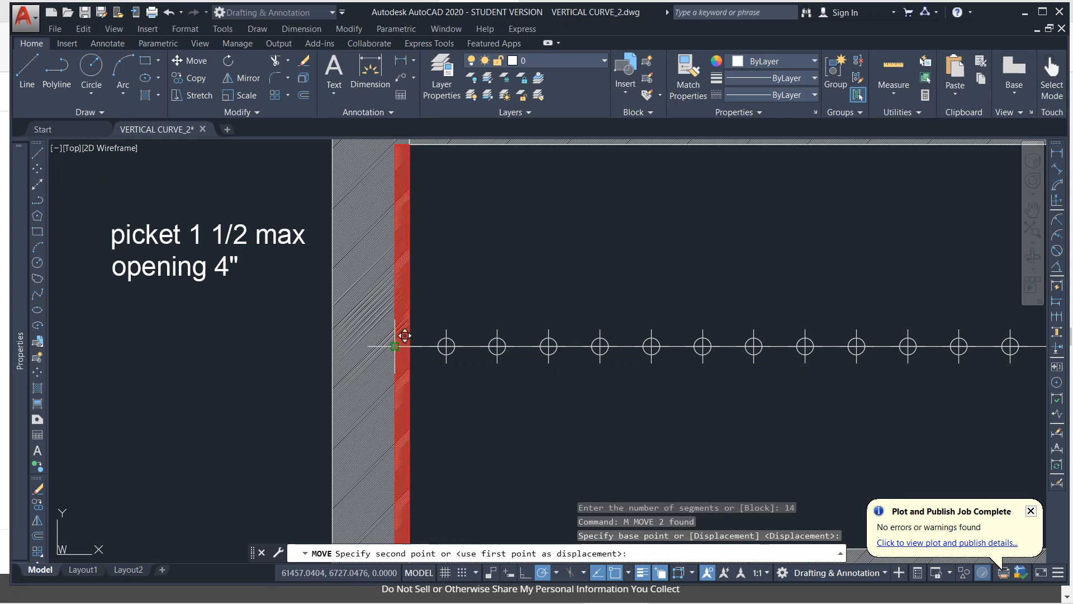
click(446, 346)
key(Escape)
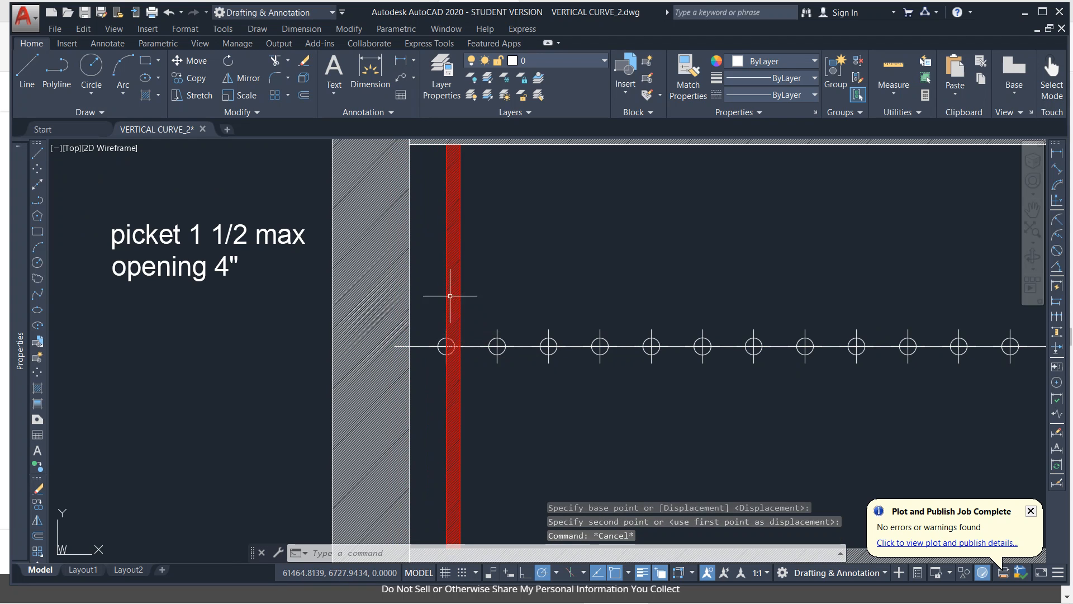
scroll(448, 307, down, 2)
middle_drag(479, 271, 410, 299)
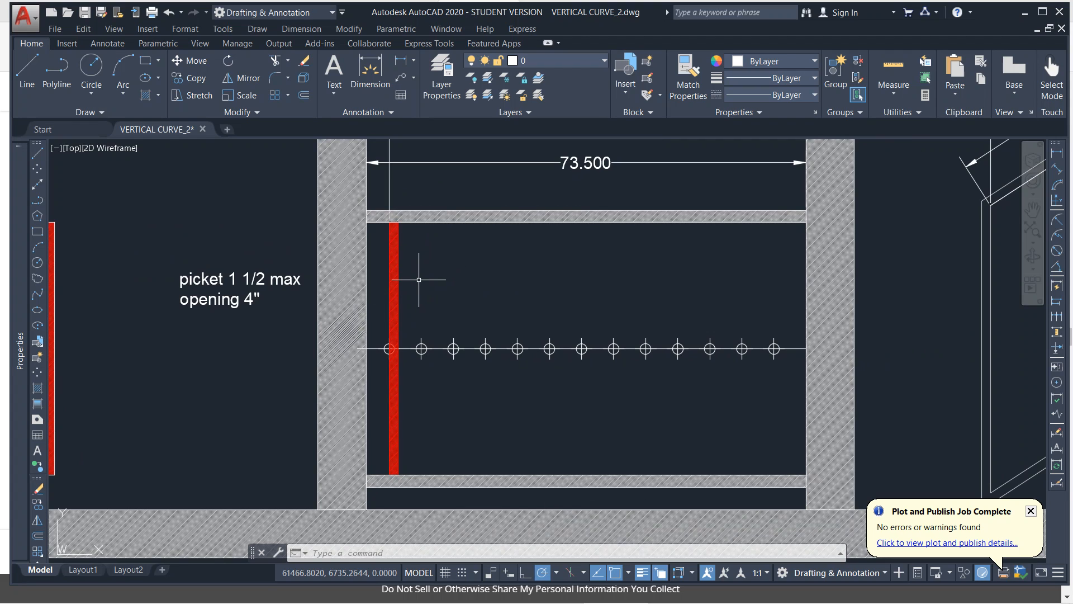
- Start an associative rectangular array of the red picket beside the left post, with its base point on the first division point
click(407, 298)
click(394, 300)
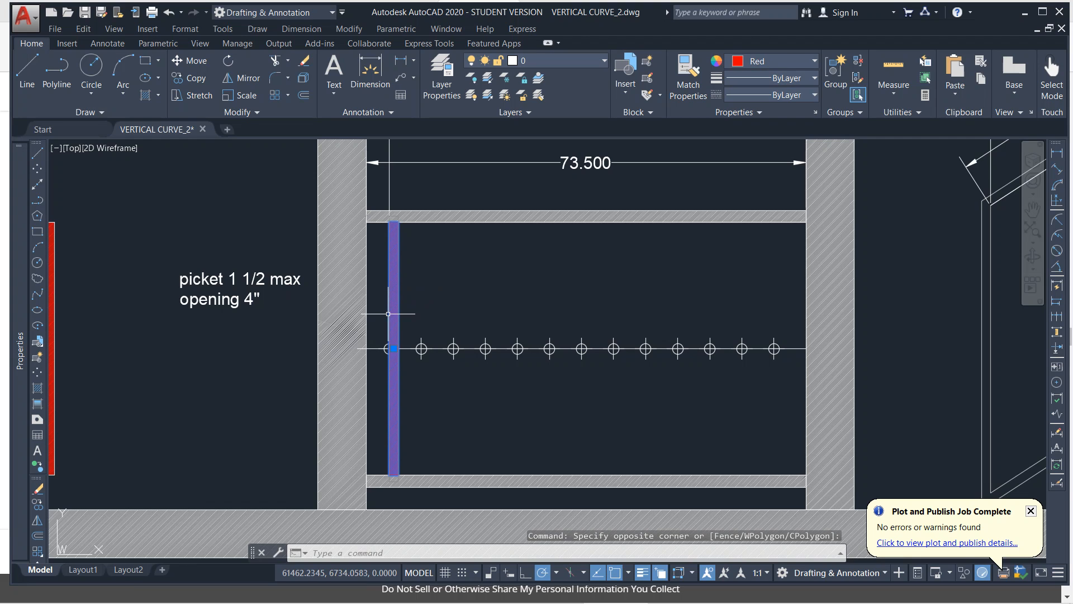
text(array)
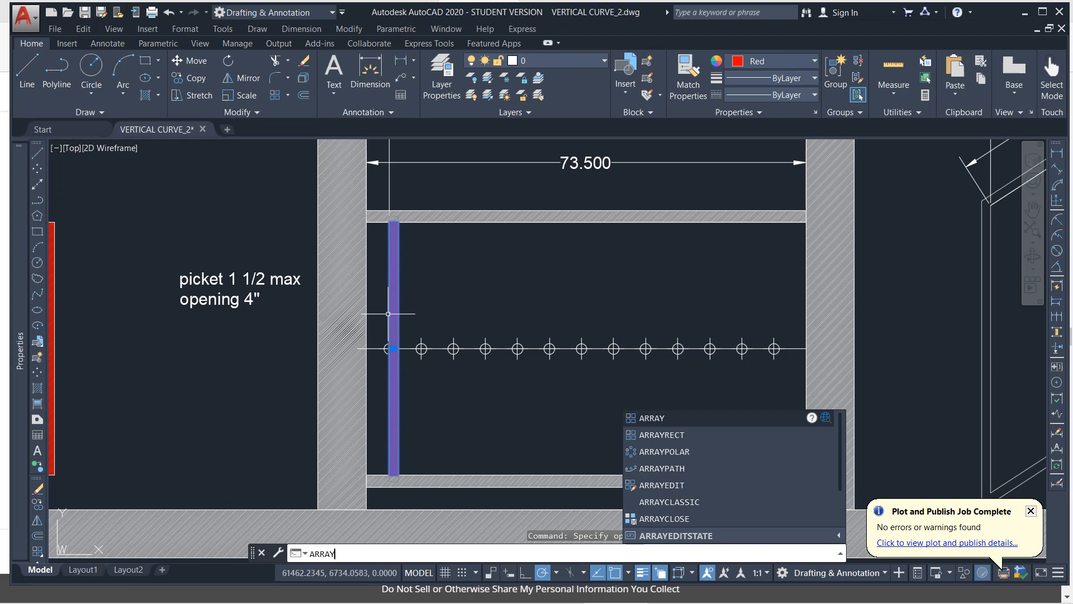
key(Return)
scroll(387, 345, up, 2)
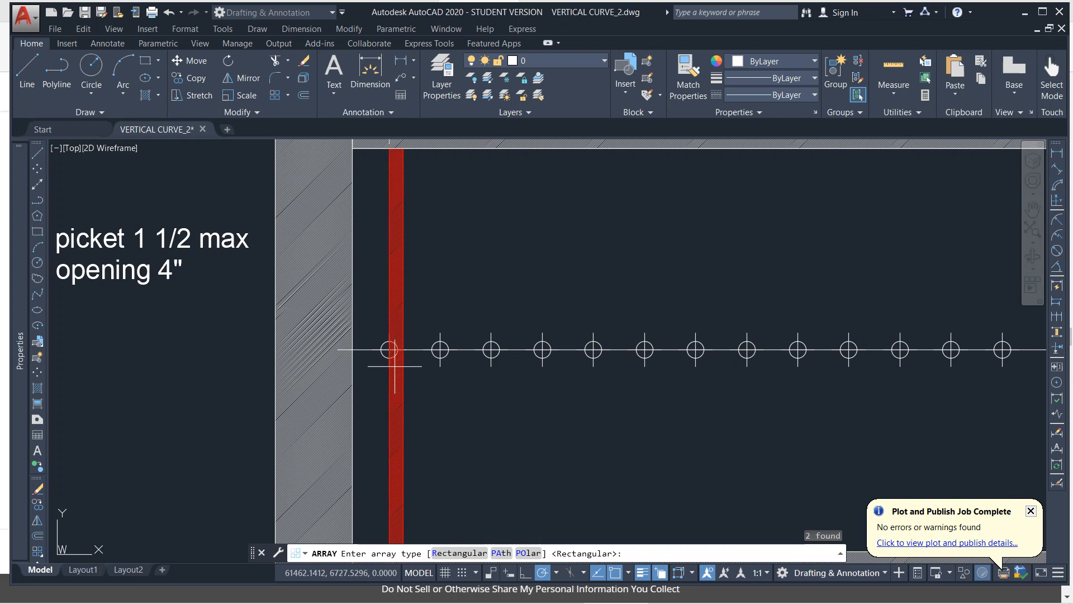
click(478, 554)
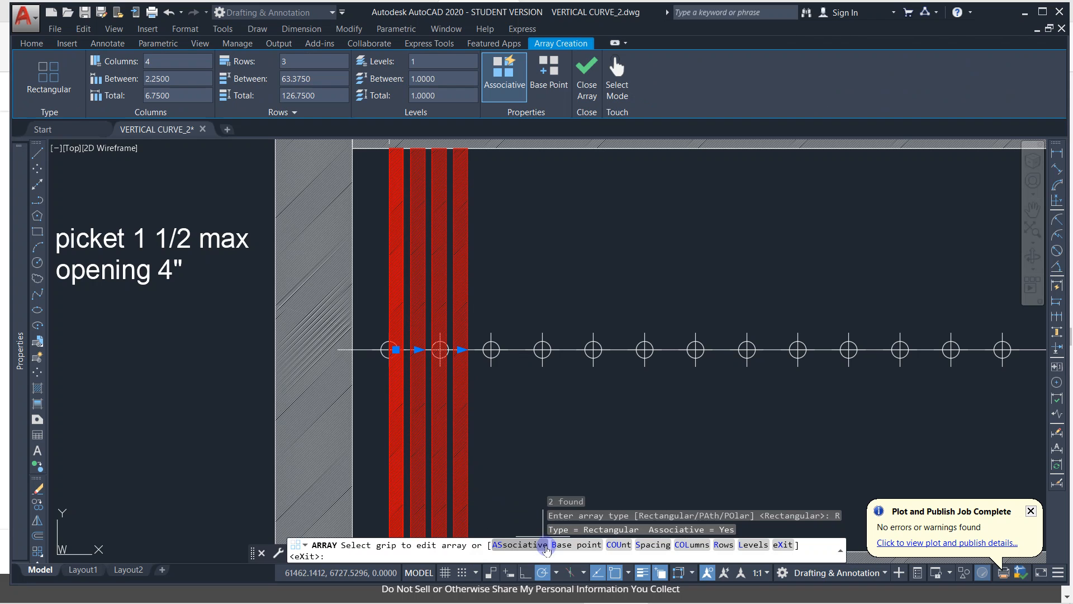
click(512, 544)
click(484, 553)
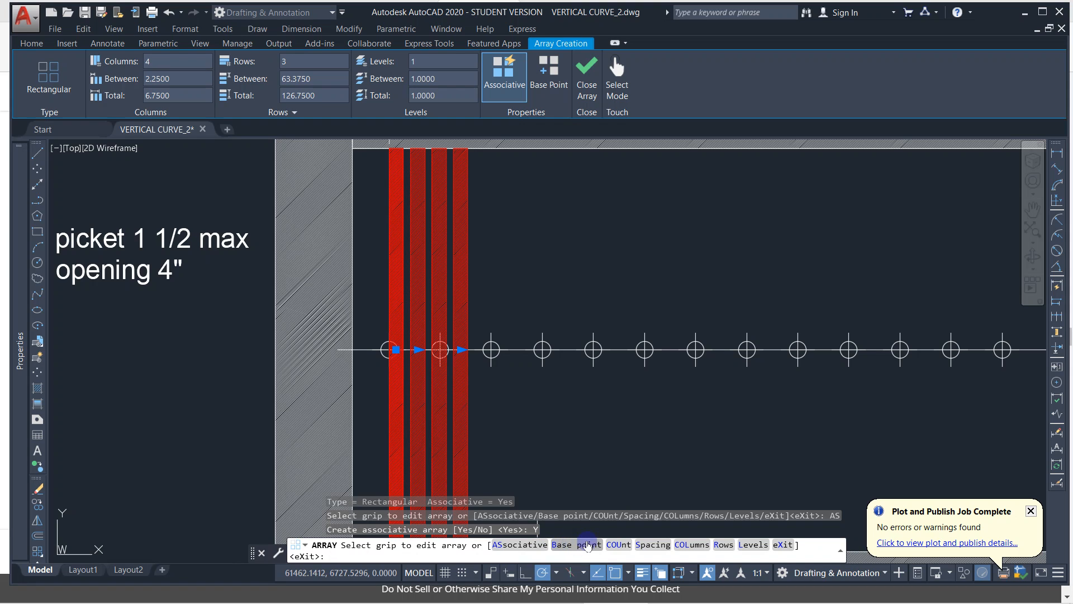
click(575, 545)
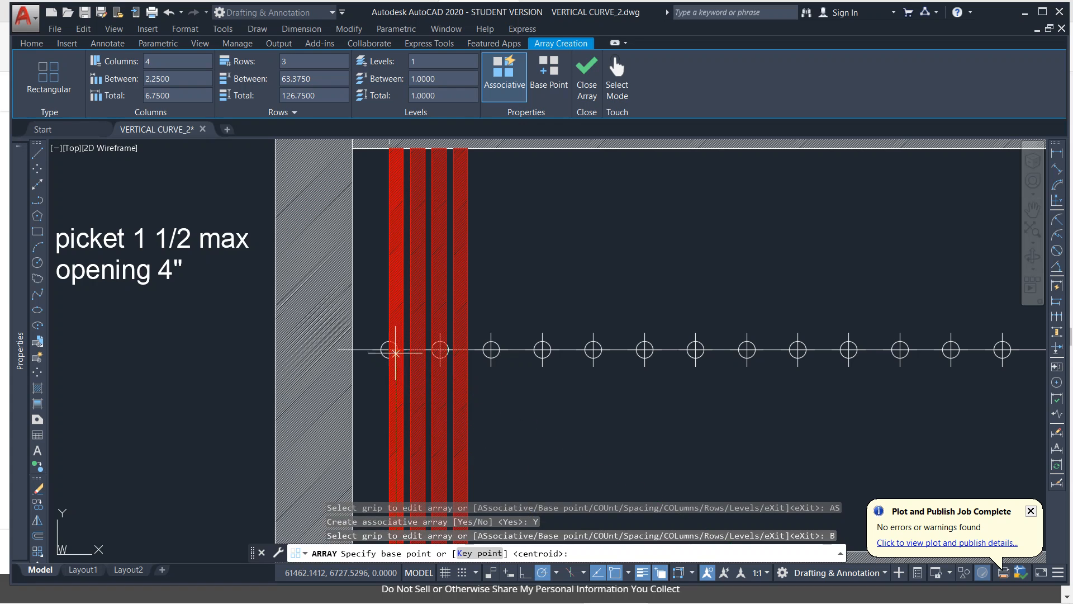
click(390, 350)
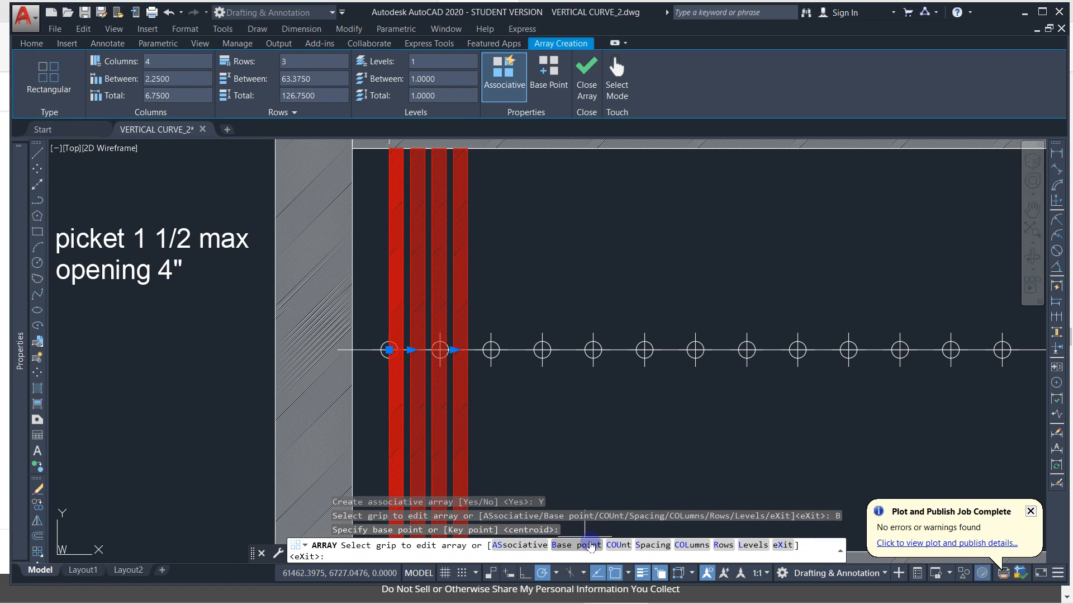
- Set the picket array's count to 13 columns and accept the default 3 rows
click(618, 545)
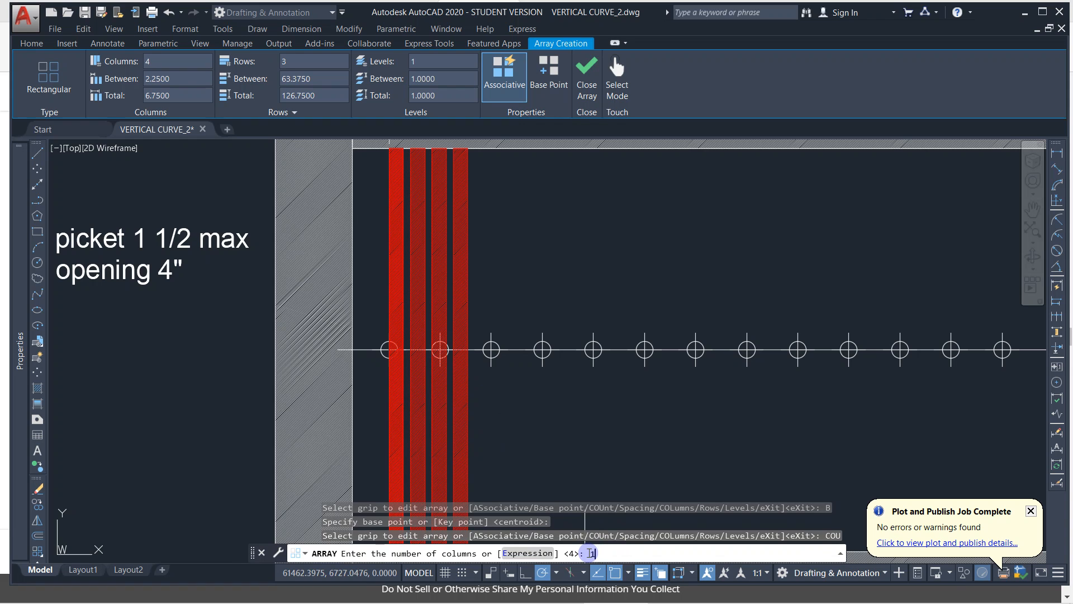
text(13)
key(Return)
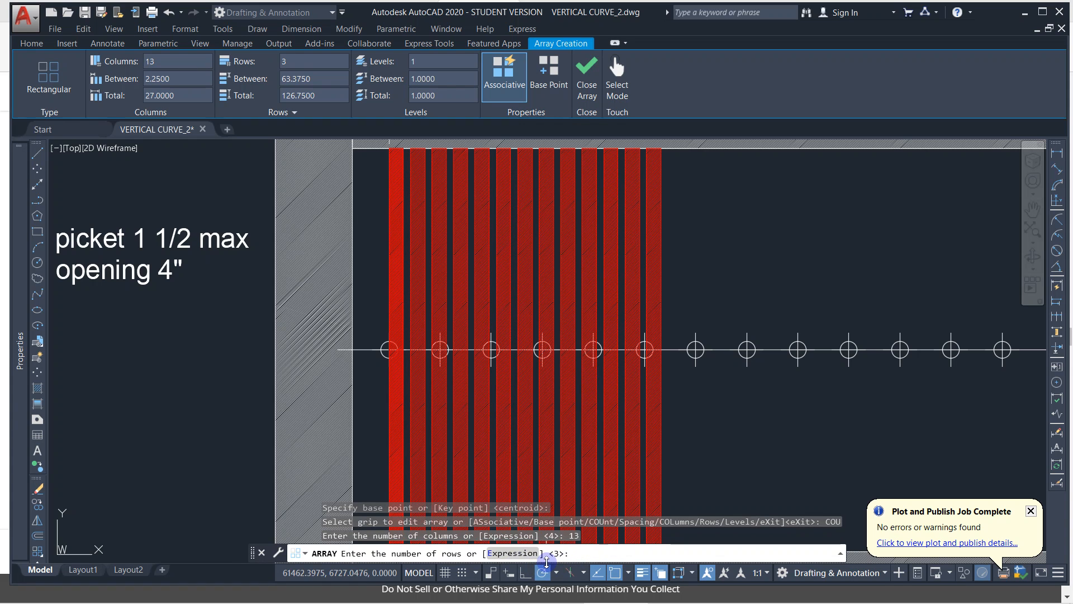
key(Return)
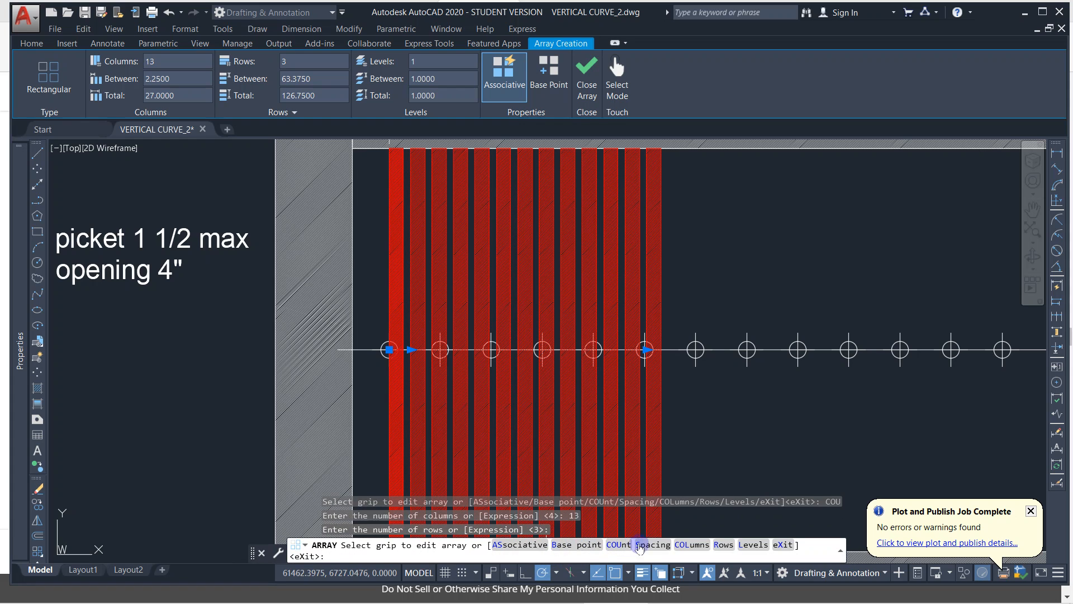
- Set the distance between columns to 5.357142857, accept the default row spacing and finish the picket array
click(639, 545)
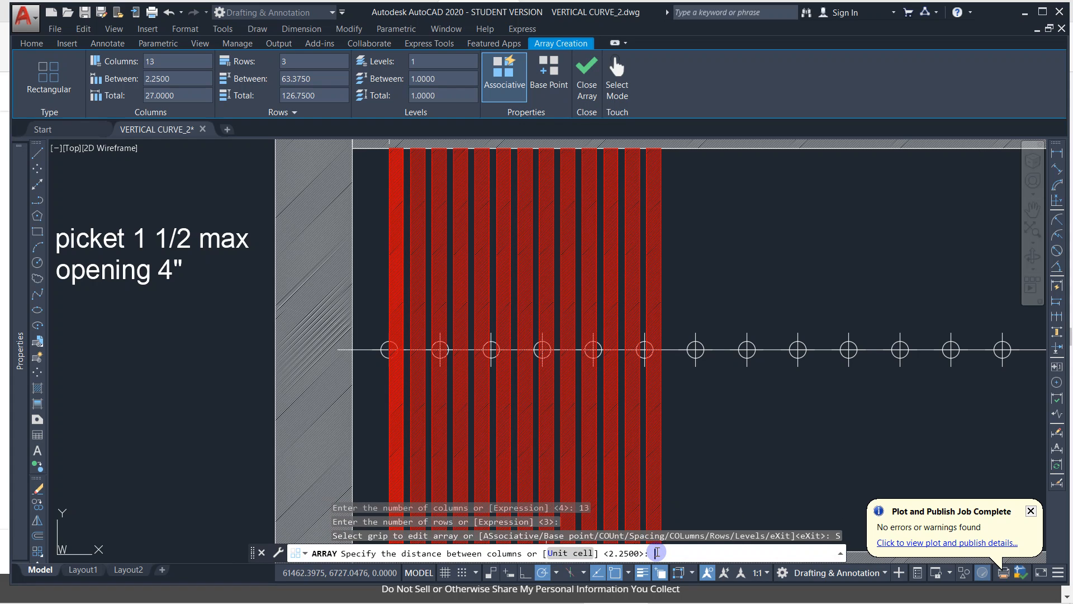
key(Return)
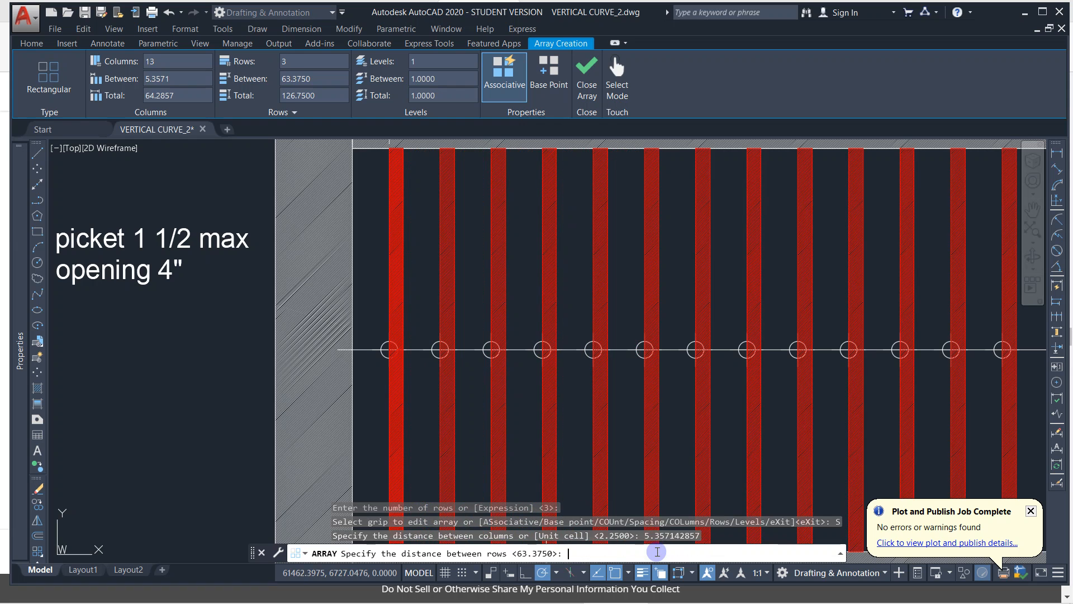
scroll(803, 447, down, 3)
middle_drag(818, 428, 564, 418)
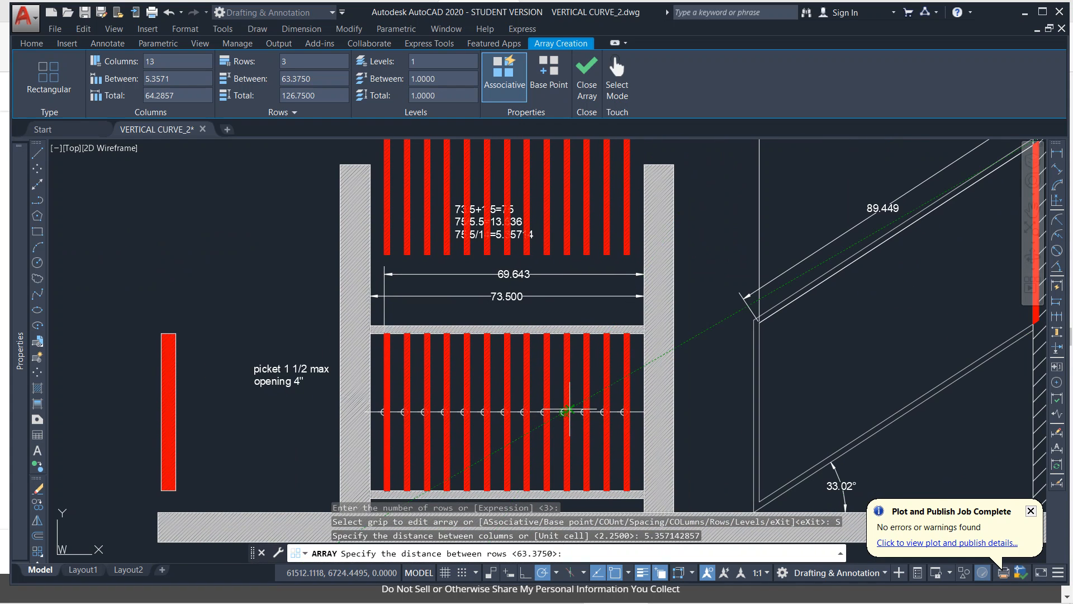
key(Return)
key(Return)
- Set the picket array's number of rows to 1 in its properties
click(544, 393)
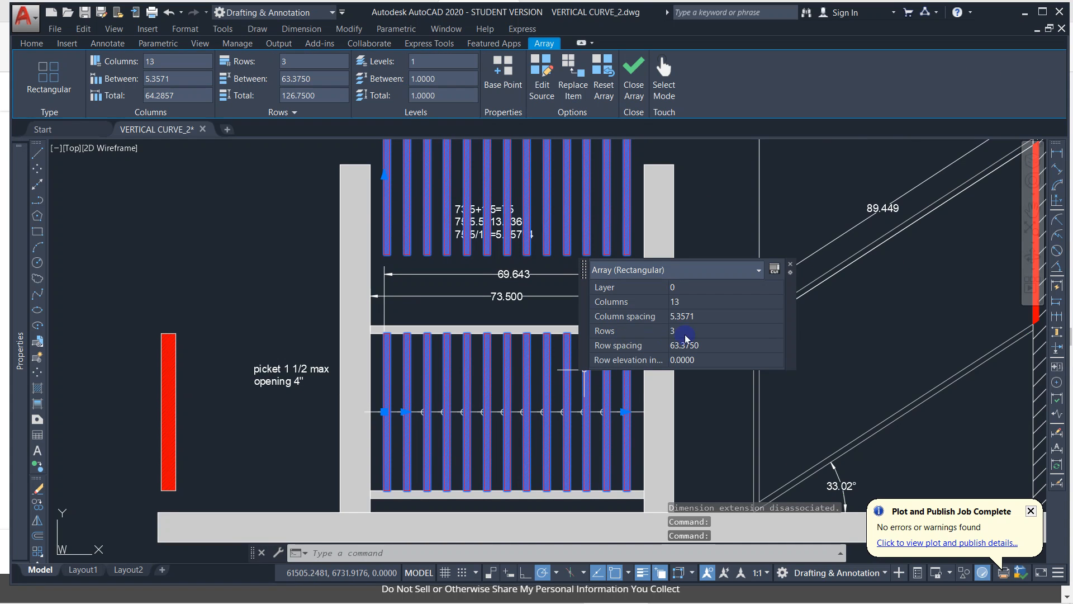
click(690, 331)
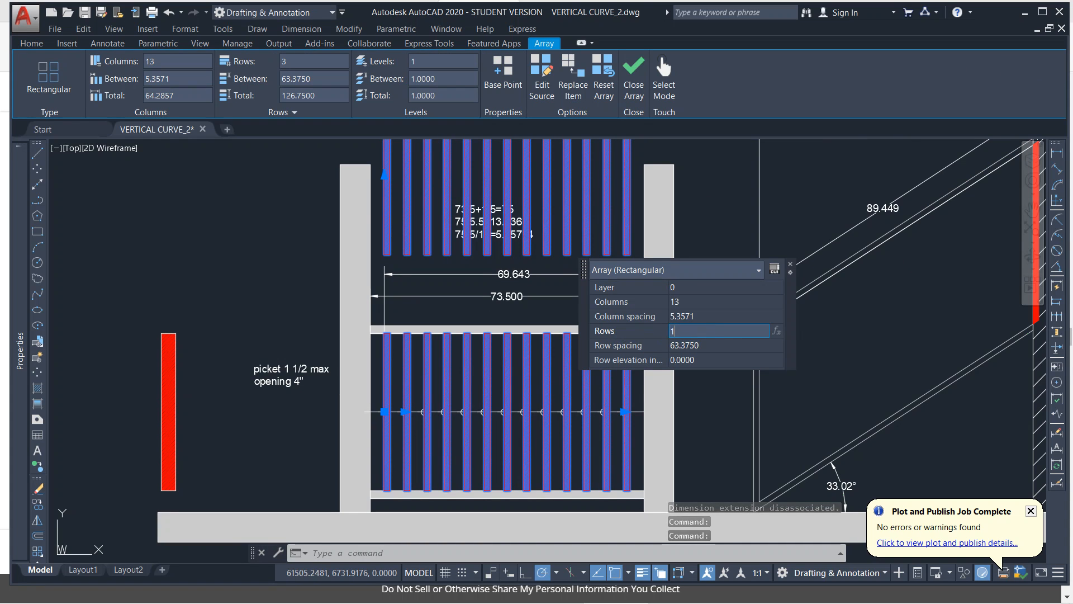
key(Tab)
click(727, 414)
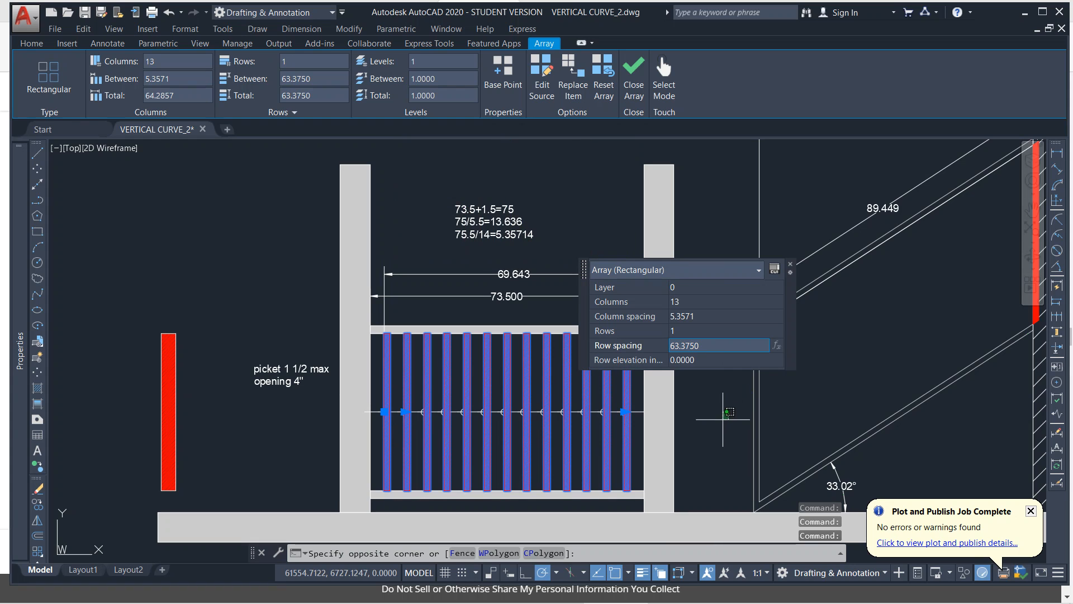
double_click(722, 420)
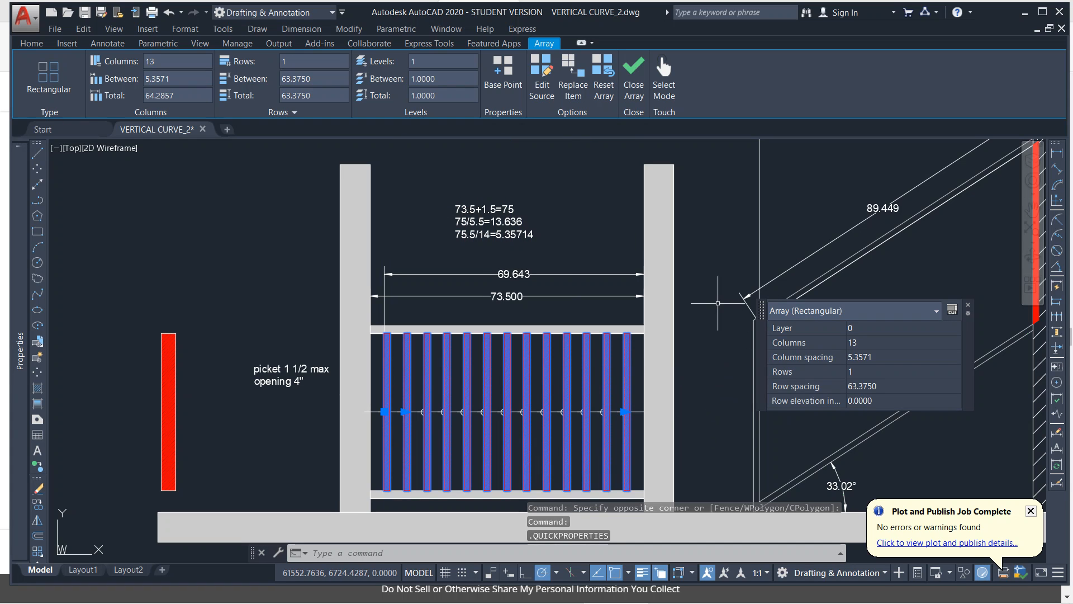
key(Escape)
- Try changing the picket array's column count to 21 and 14 with its end grip, and bring it back to 13
click(624, 412)
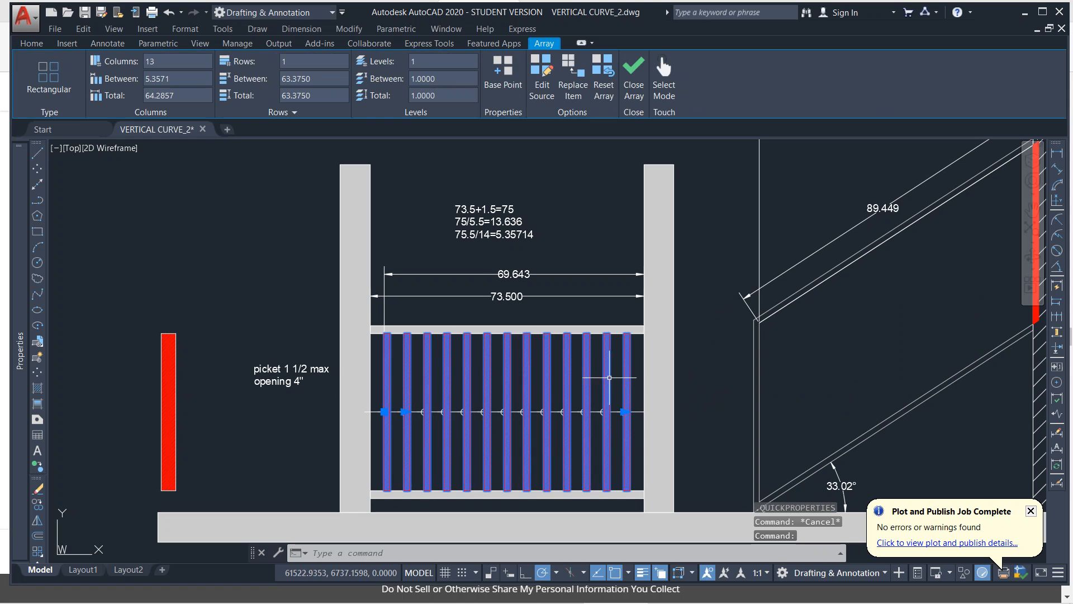
click(623, 412)
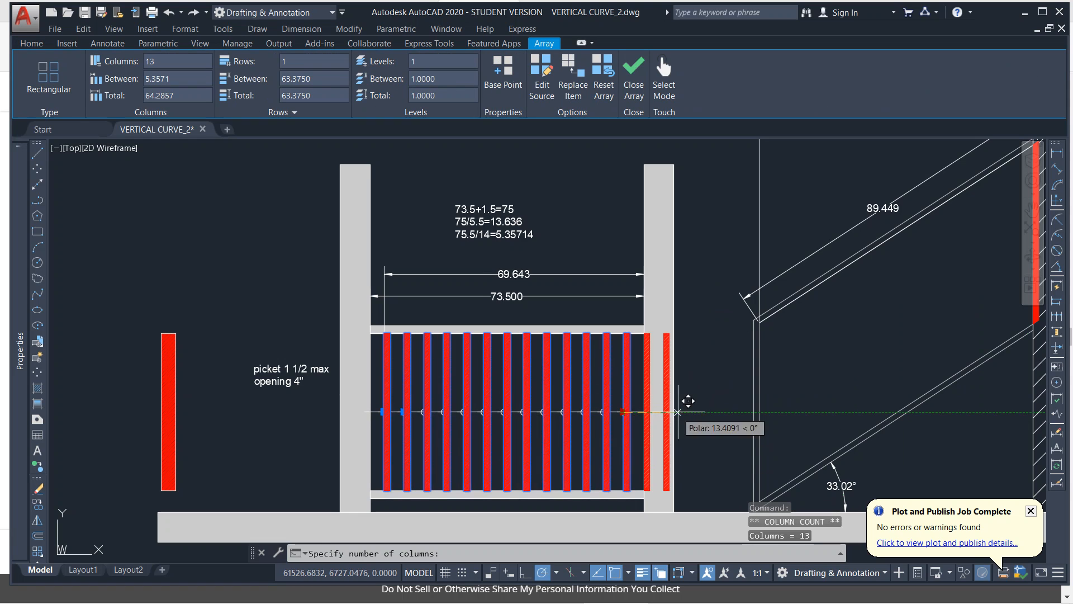
click(785, 413)
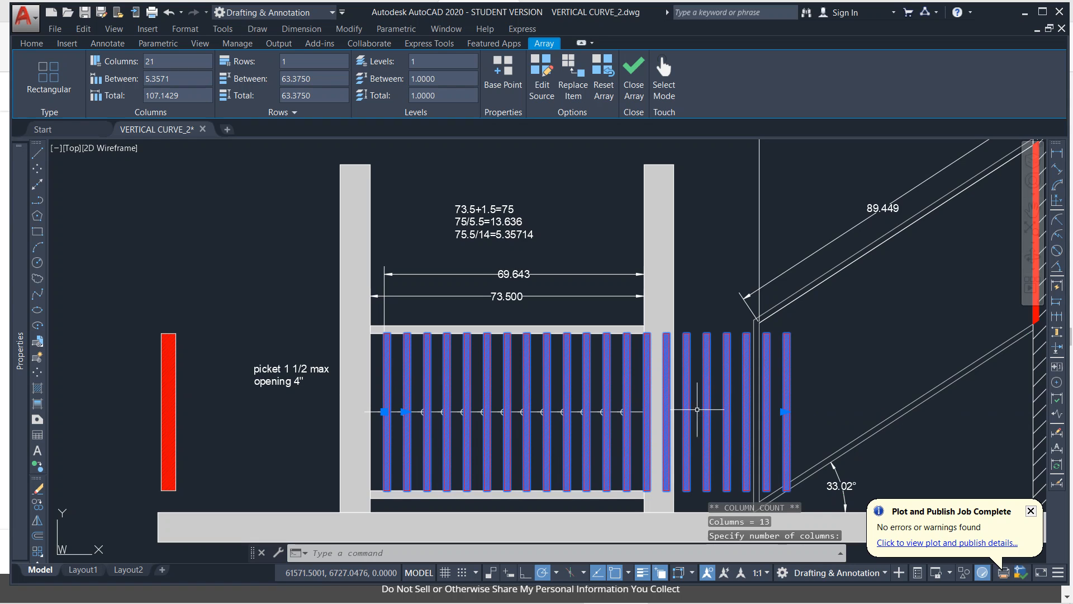
click(785, 412)
click(650, 412)
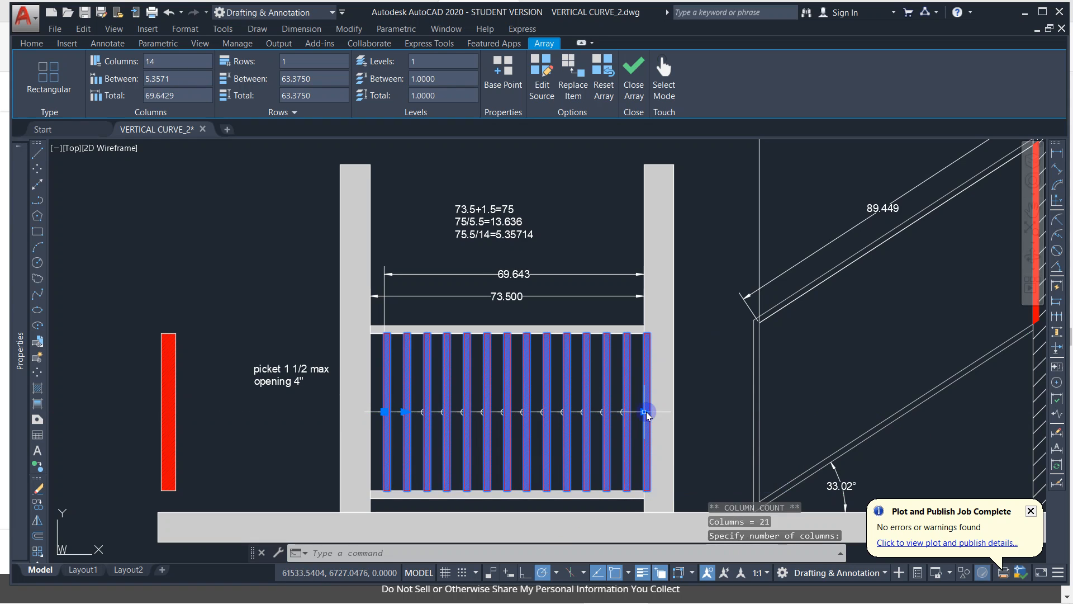
mouse_move(646, 412)
scroll(626, 421, up, 4)
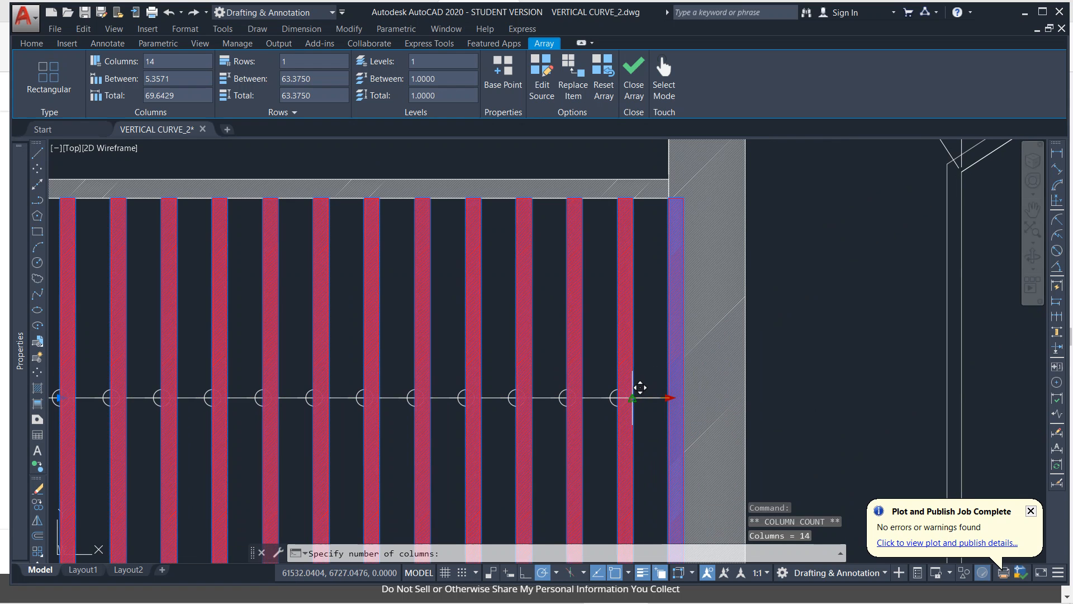
click(637, 398)
scroll(561, 398, down, 2)
scroll(637, 398, down, 2)
key(Escape)
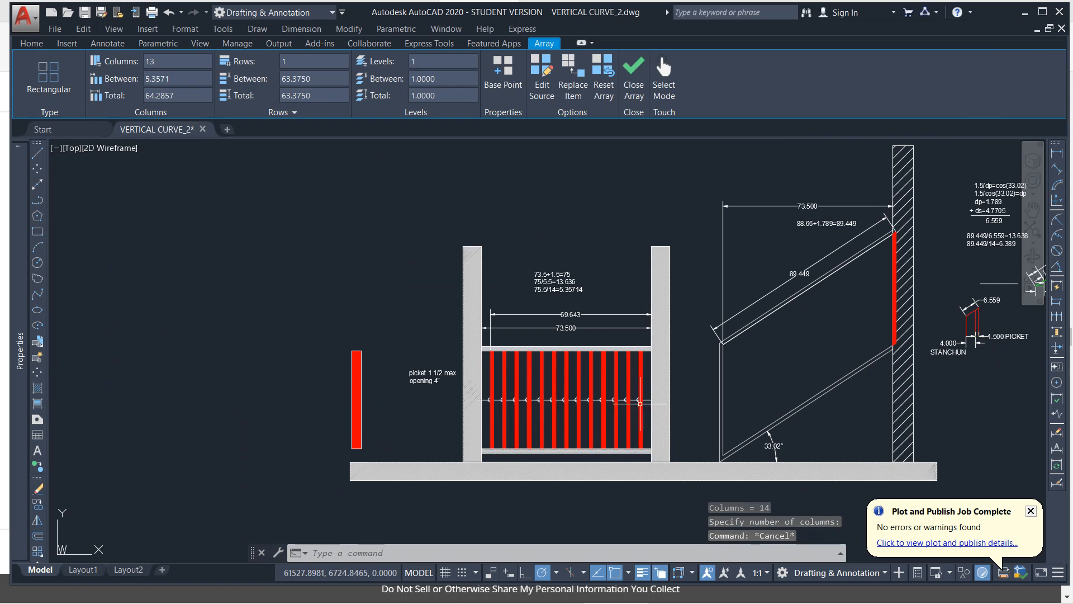
- Examine the column count and column spacing in the picket array's properties
click(585, 380)
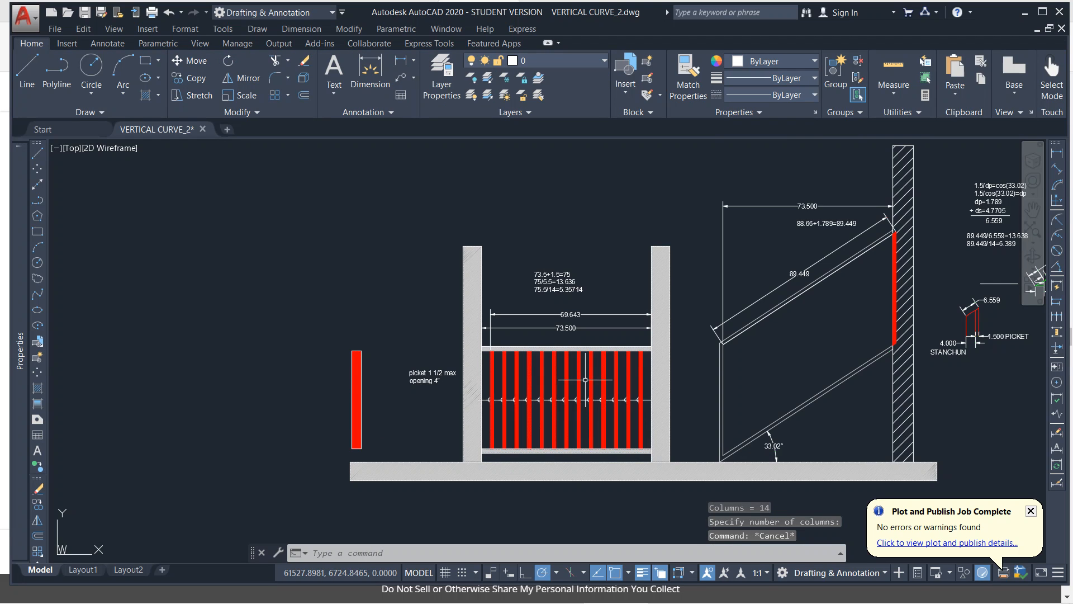
key(Escape)
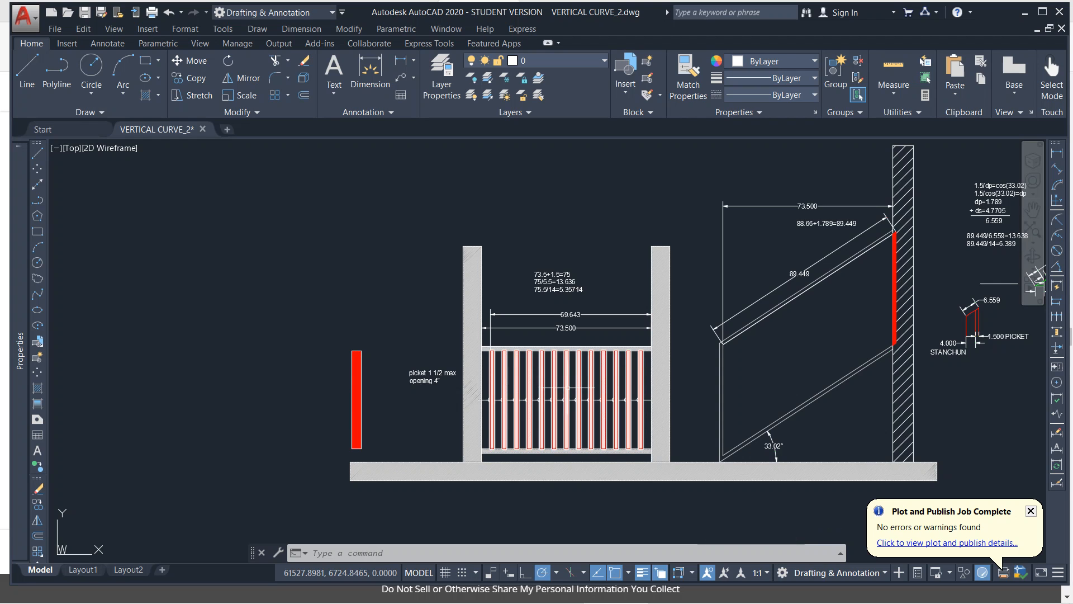
click(571, 392)
click(600, 385)
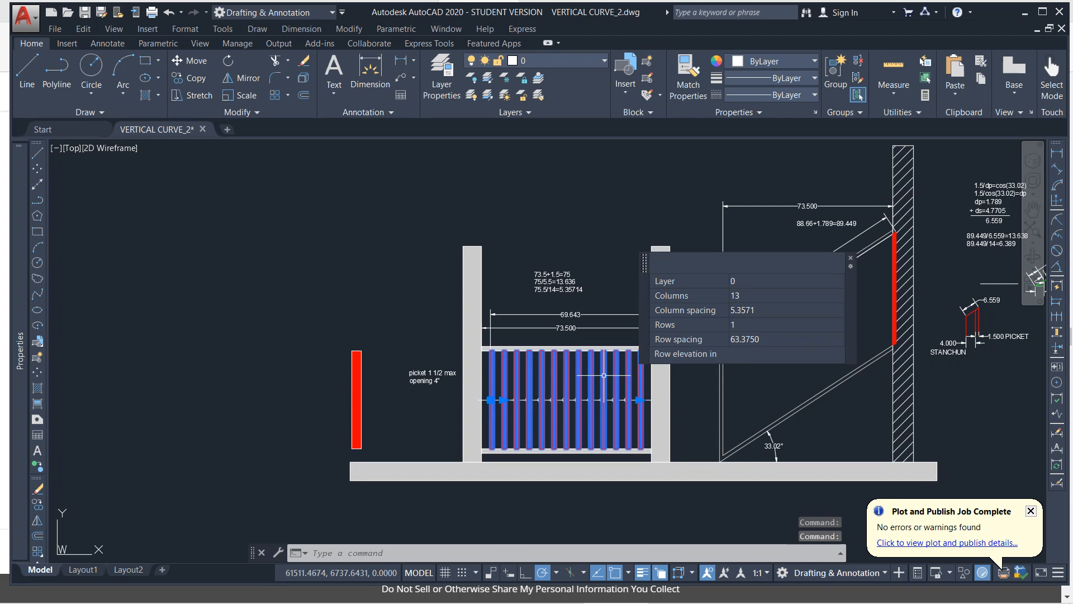
click(746, 295)
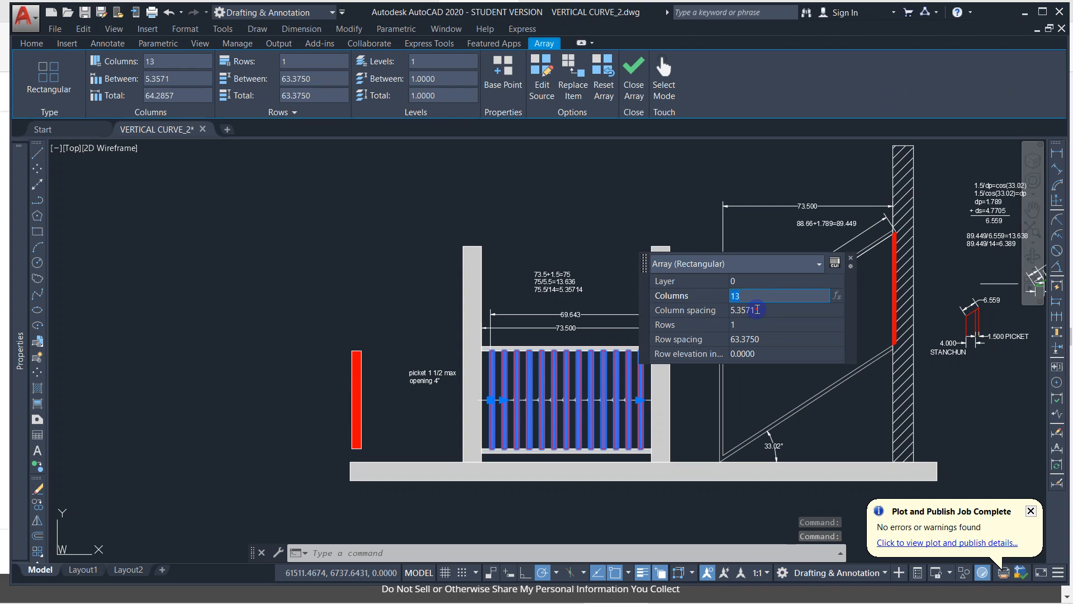
click(757, 310)
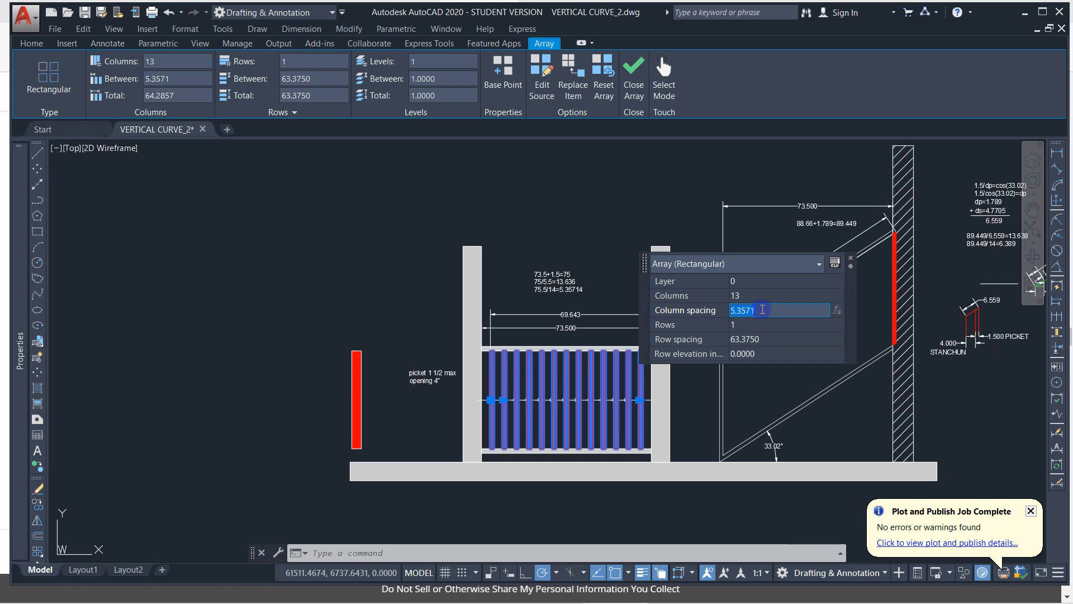
click(609, 220)
text(`)
key(Escape)
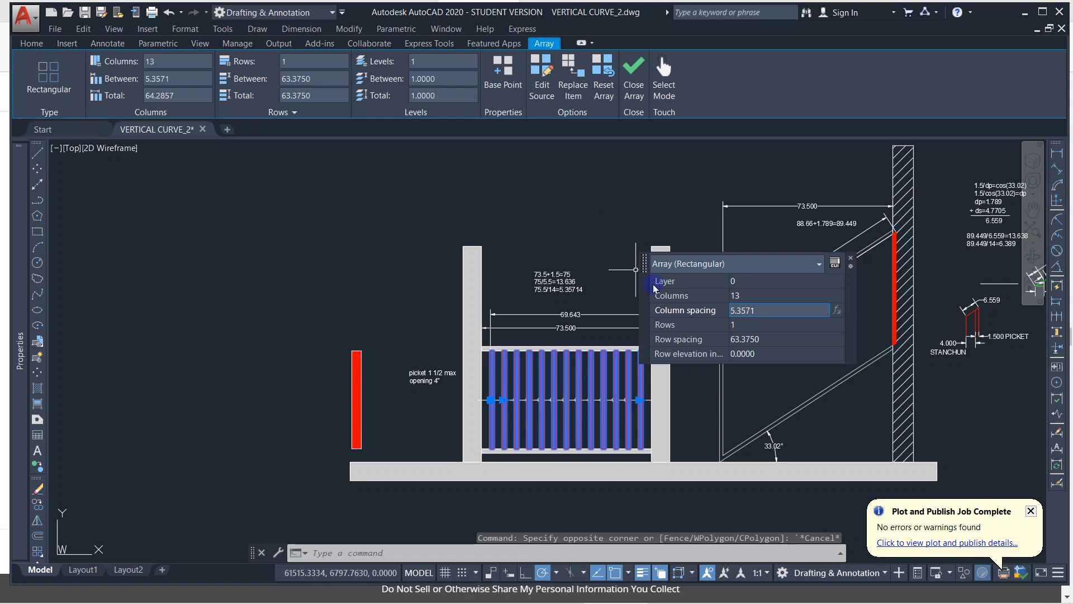
key(Escape)
scroll(827, 317, up, 4)
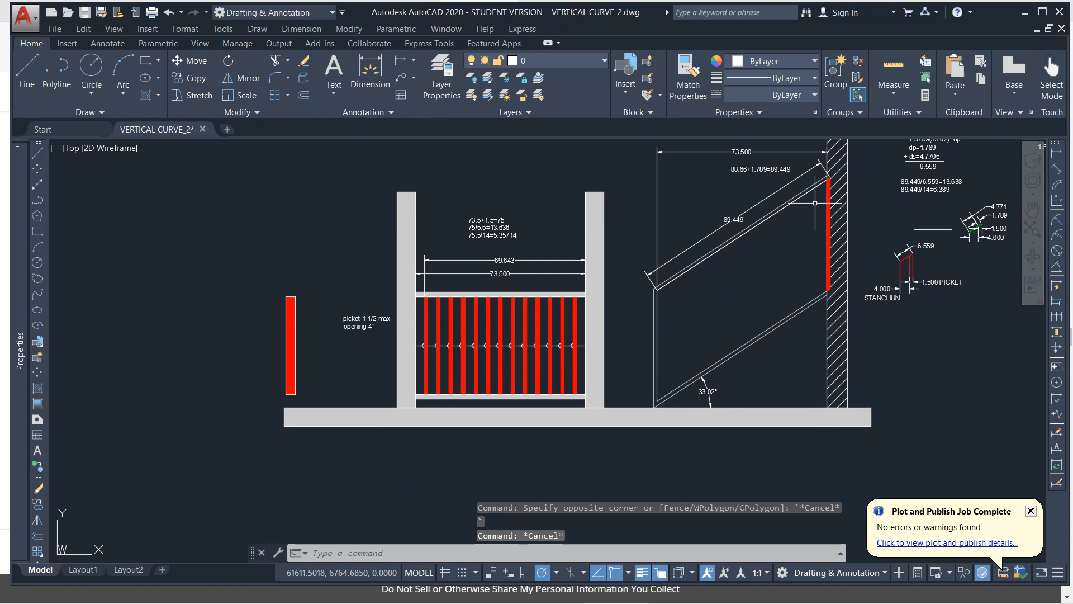
click(816, 204)
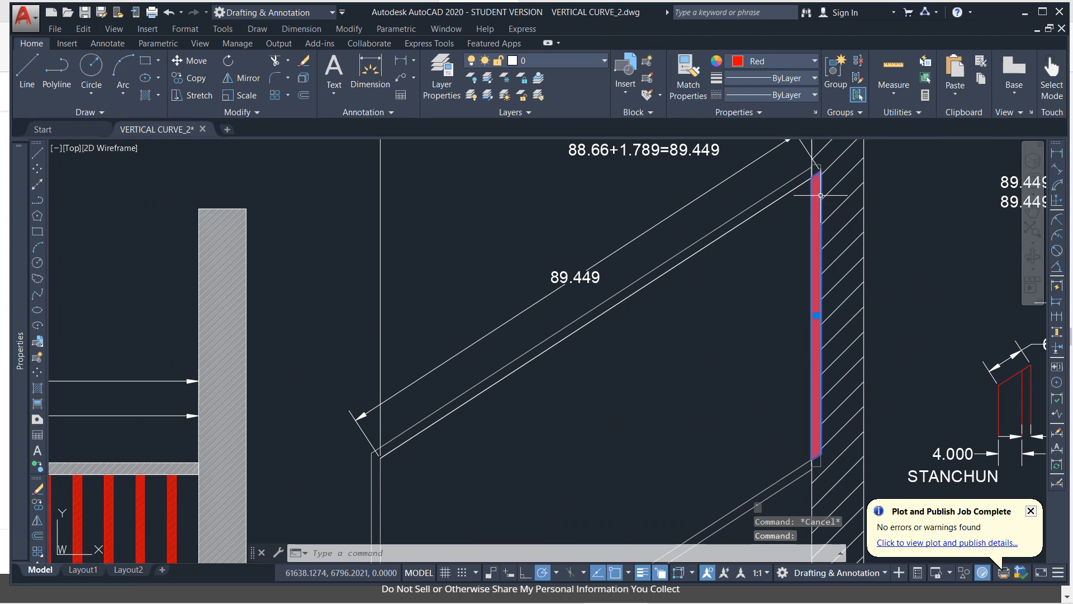
scroll(807, 212, down, 2)
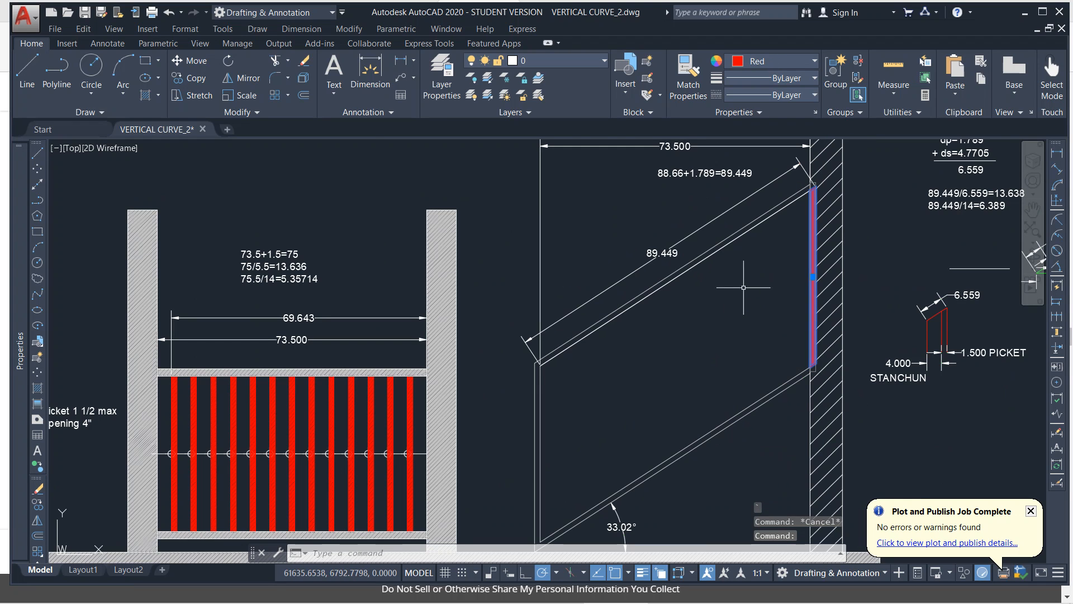
key(Escape)
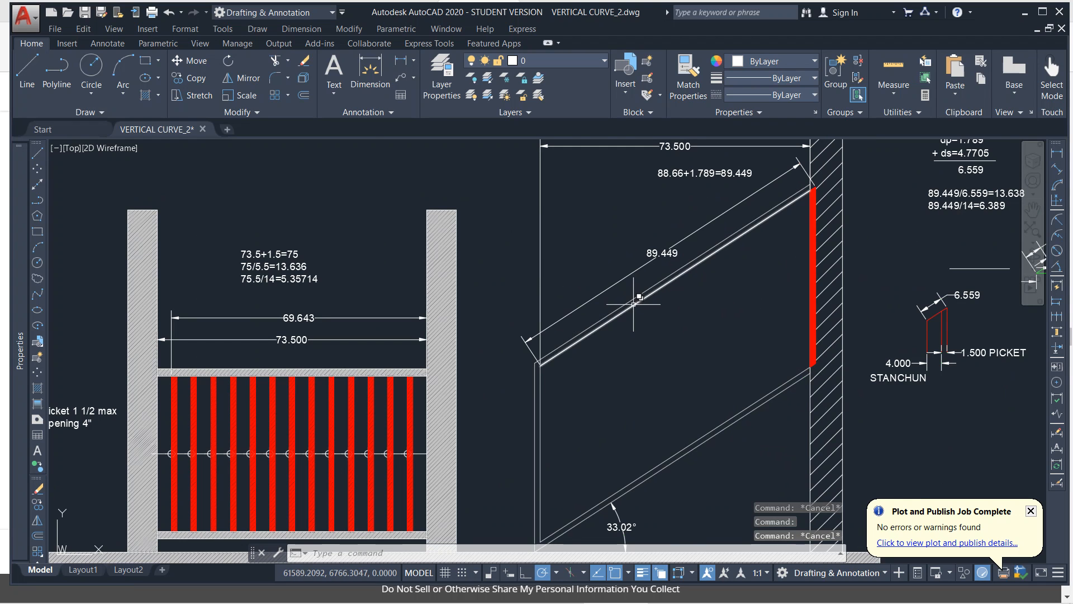
click(635, 303)
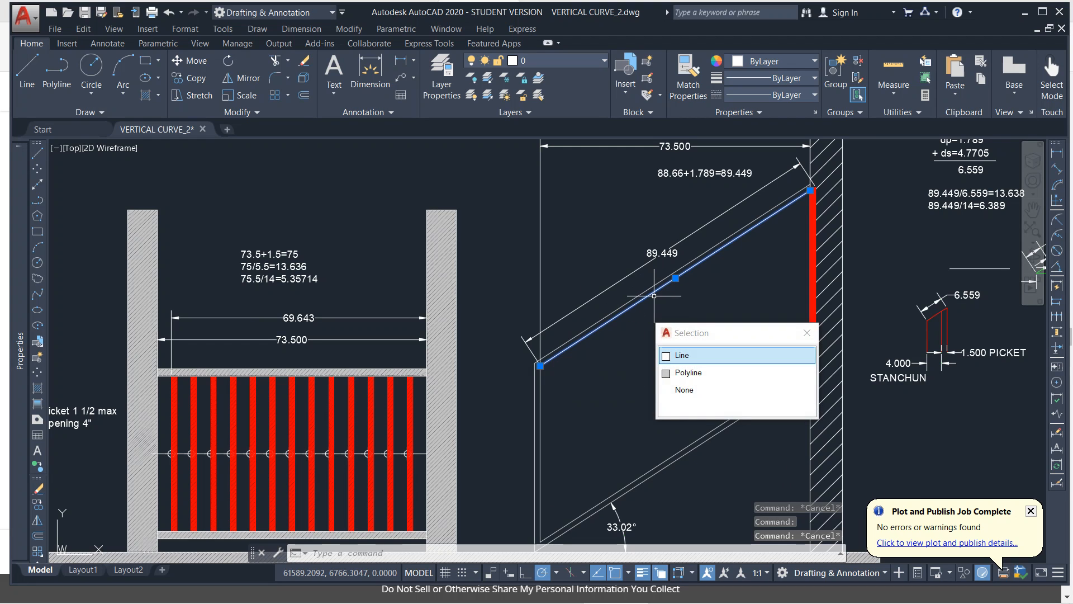
key(Escape)
- Draw a sloped centre line parallel to the rails, from the midpoint of the red picket's wall-side edge to the lower post
text(l)
key(Return)
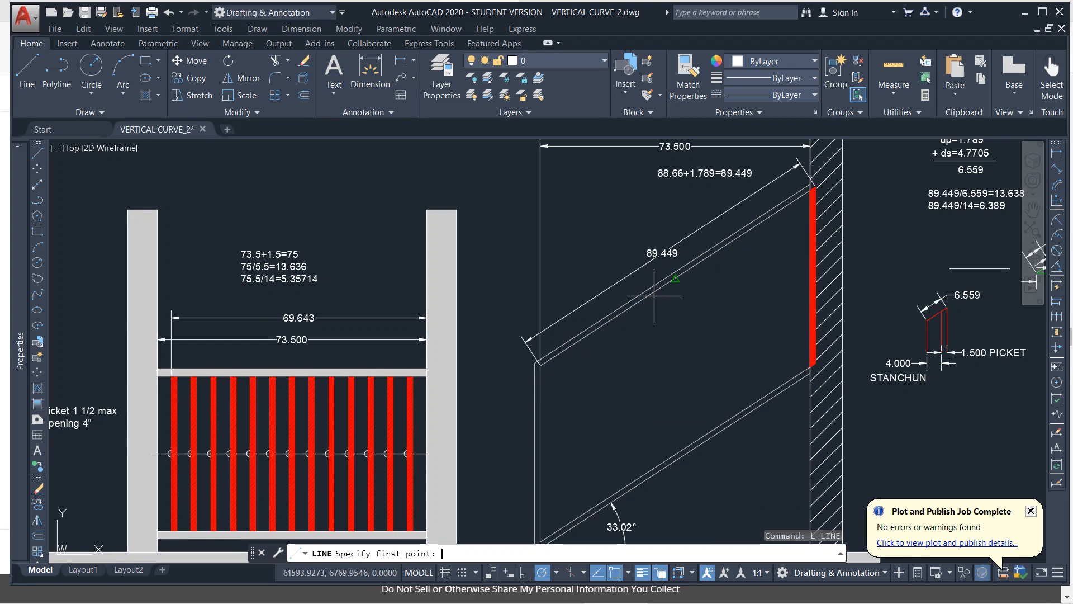
click(817, 276)
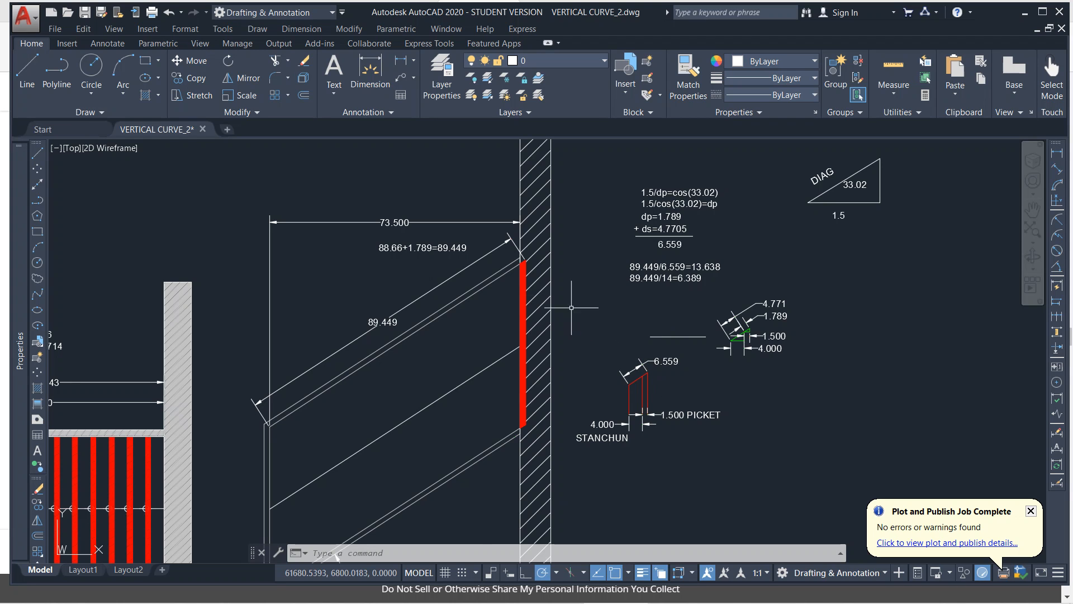
scroll(482, 317, up, 2)
middle_drag(482, 317, 521, 283)
scroll(530, 280, down, 2)
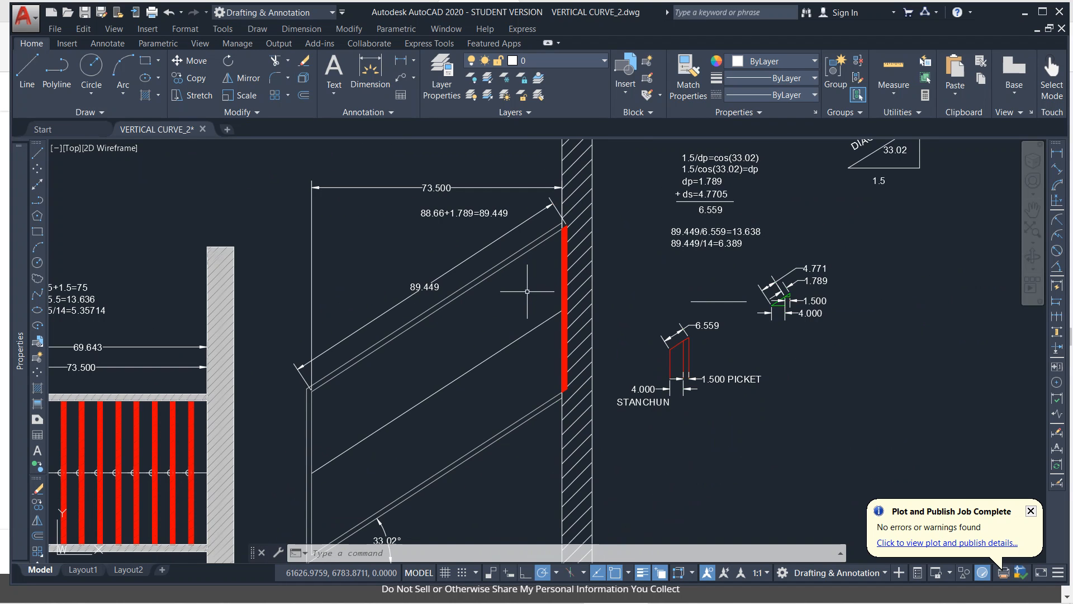
- Switch to Calculator, clear the previous result and enter 5.5 as the combined picket and opening width
mouse_move(559, 597)
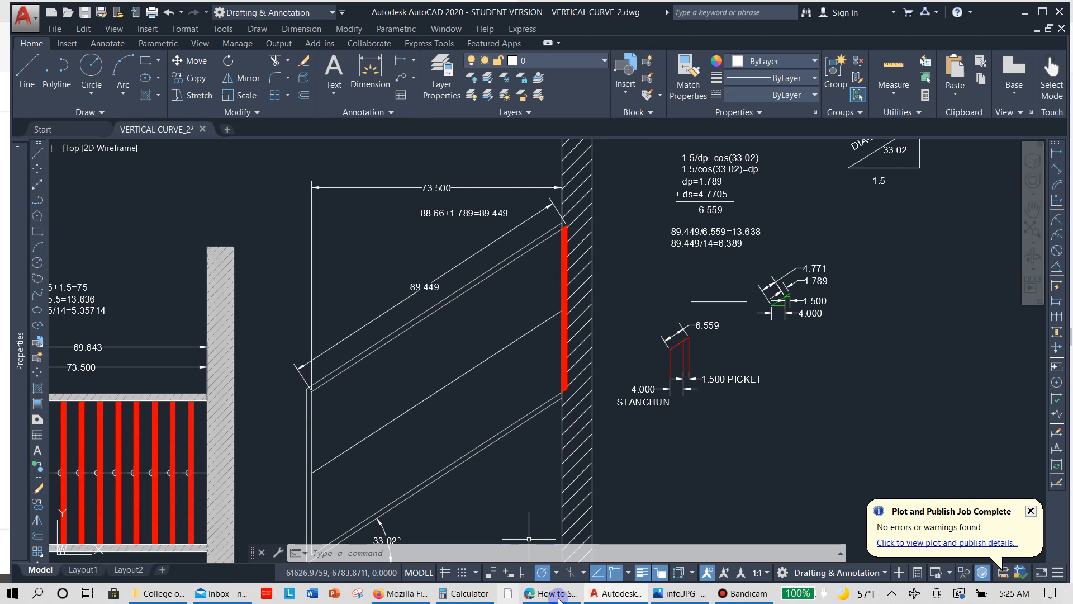
click(469, 593)
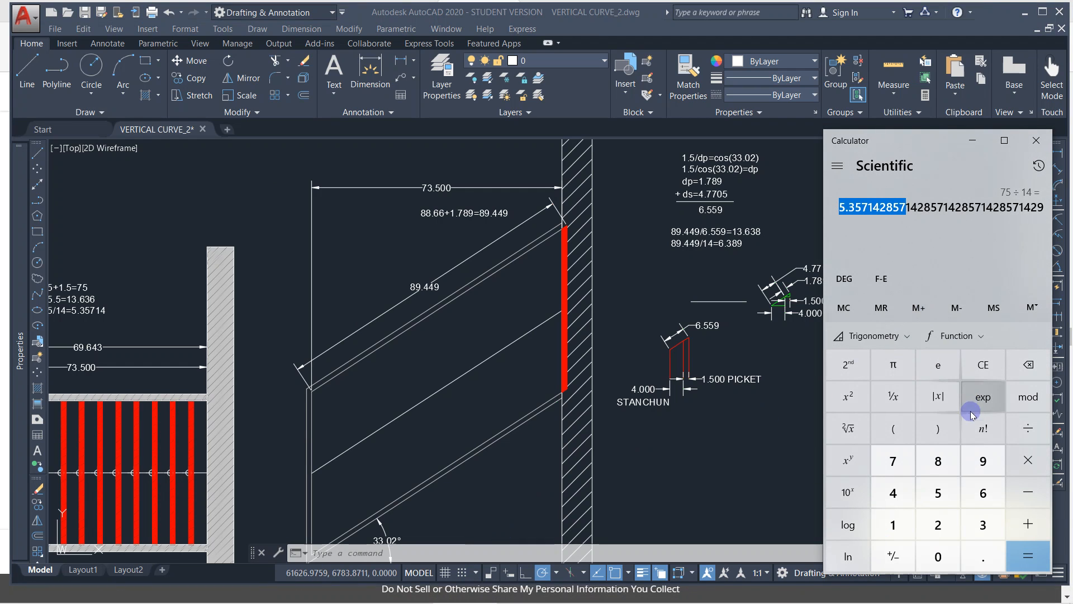
click(983, 365)
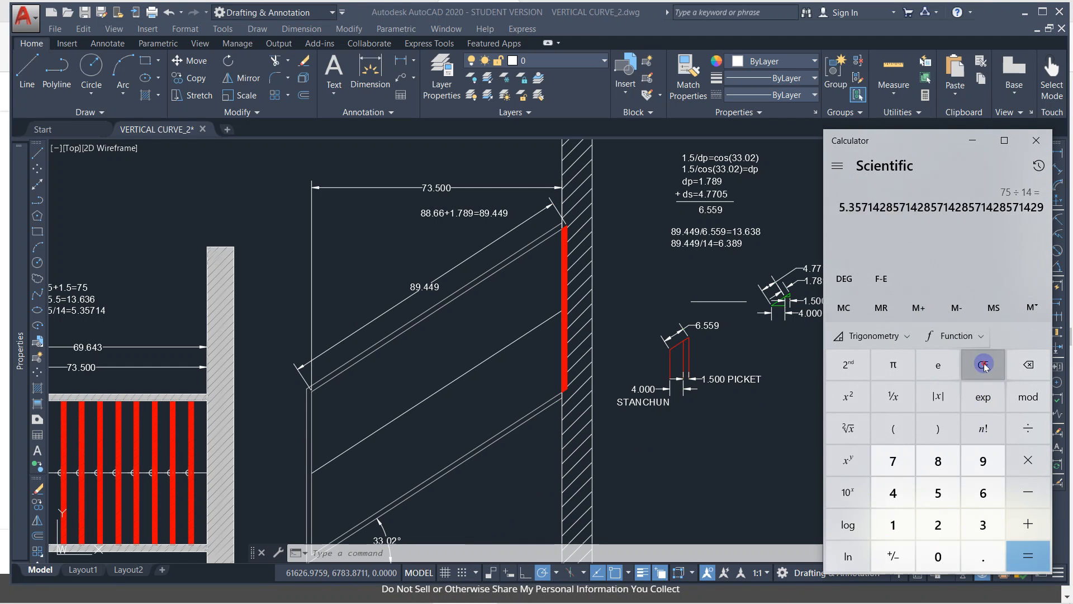
click(975, 497)
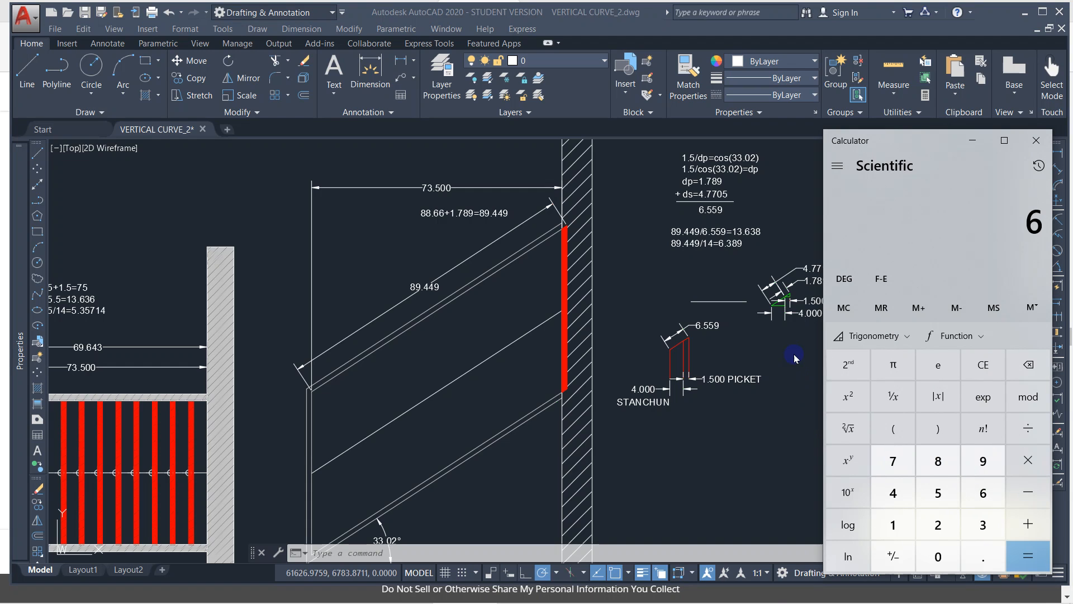
click(983, 365)
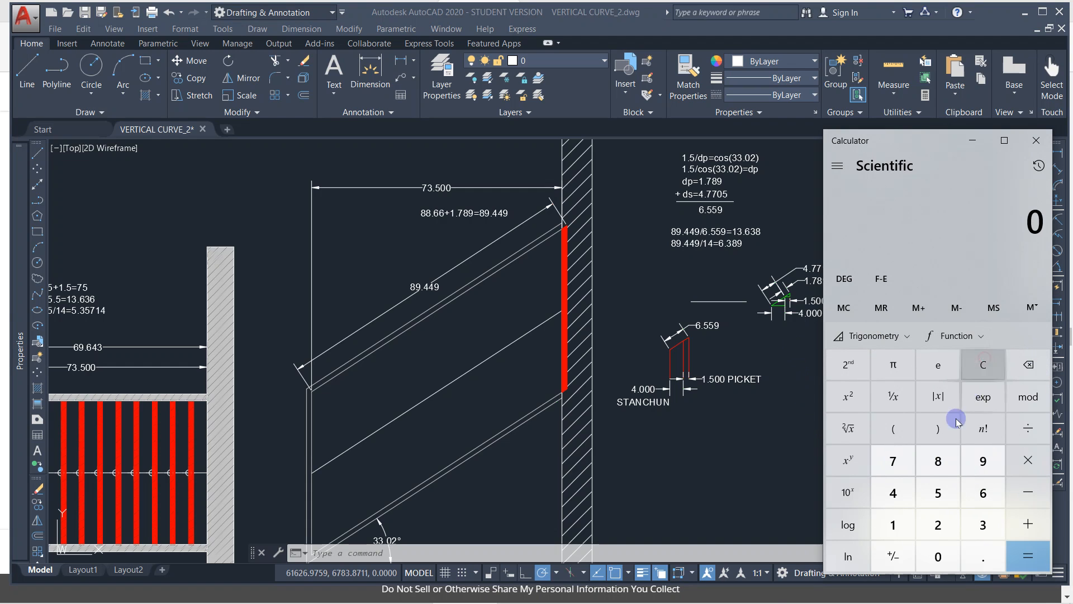
click(938, 491)
click(982, 552)
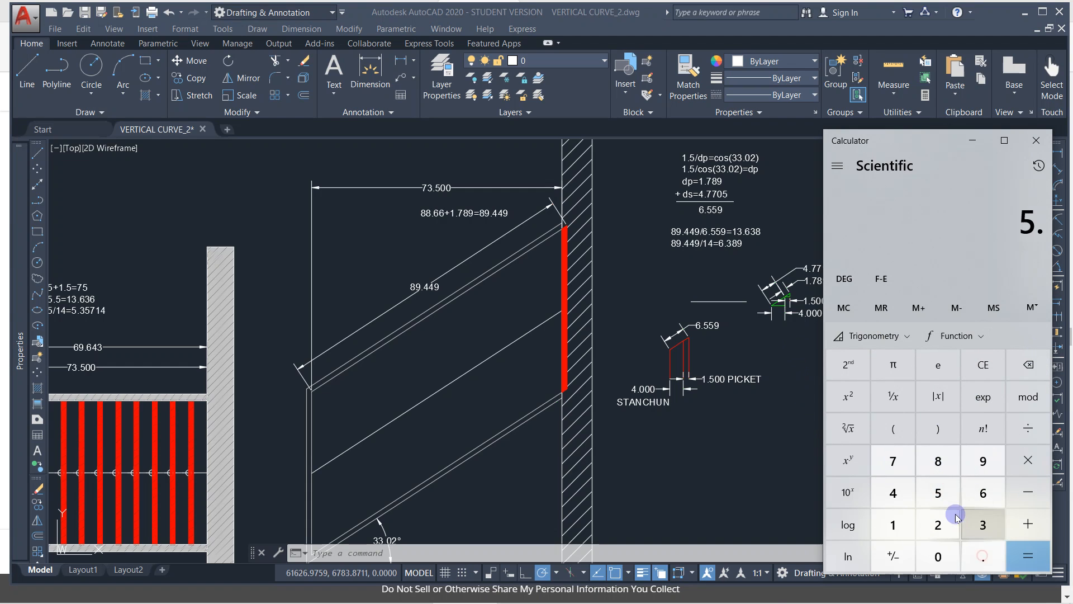
click(939, 493)
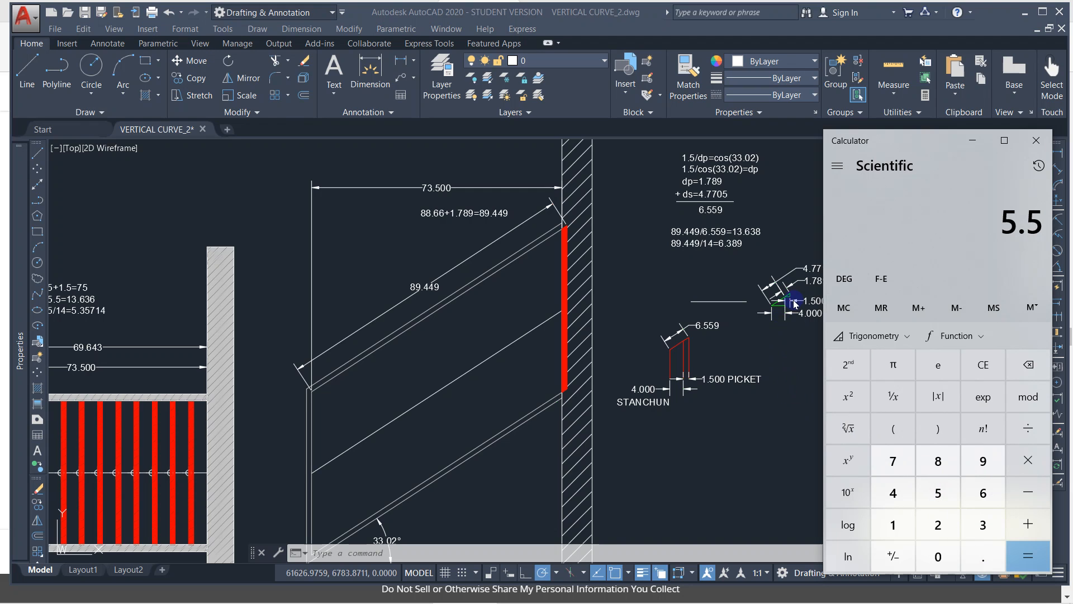
- Divide 5.5 by the cosine of 33.02 and copy the result to ten decimals, 6.5594854538
click(1028, 428)
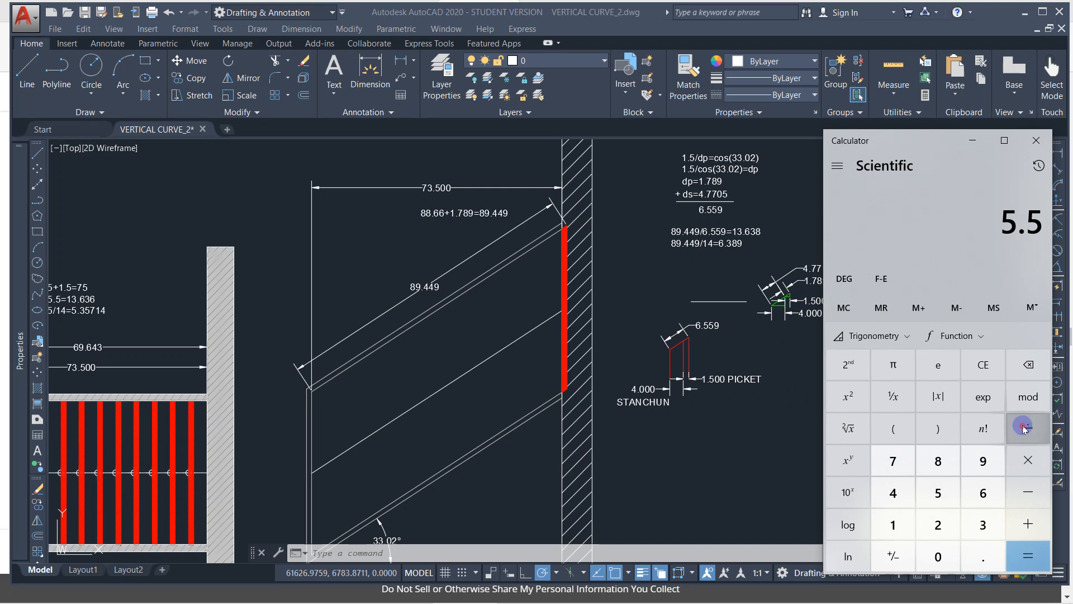
click(986, 523)
click(985, 525)
click(982, 555)
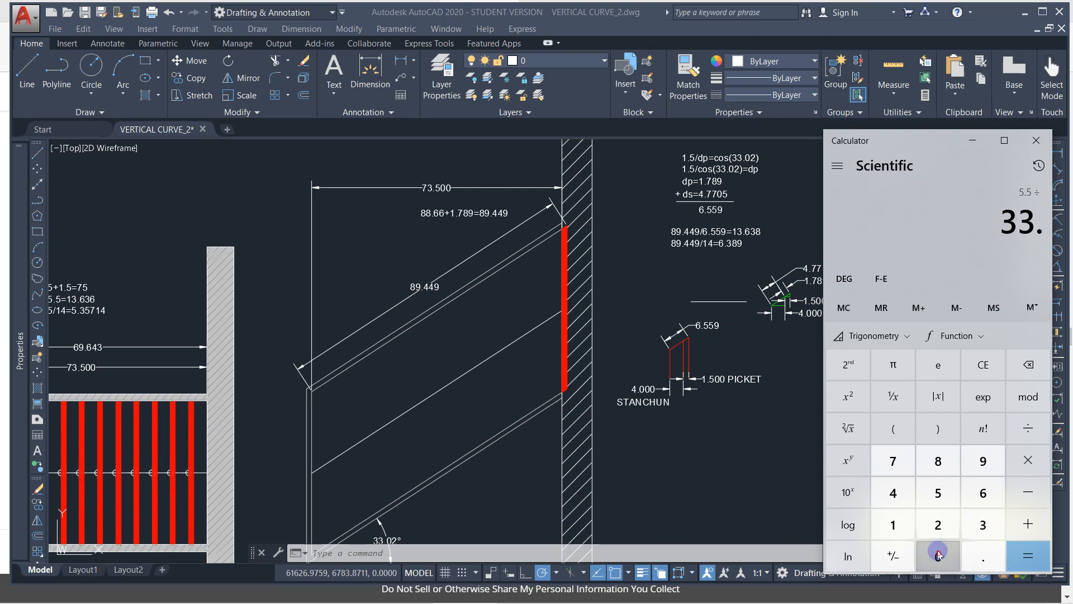
click(938, 555)
click(938, 524)
click(873, 335)
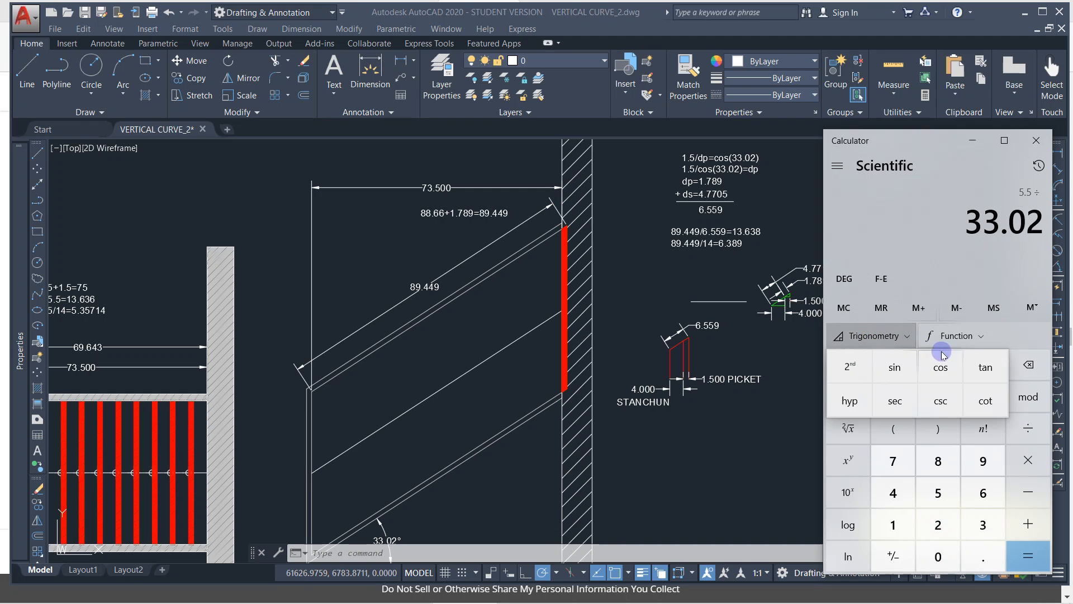
click(942, 363)
click(1030, 555)
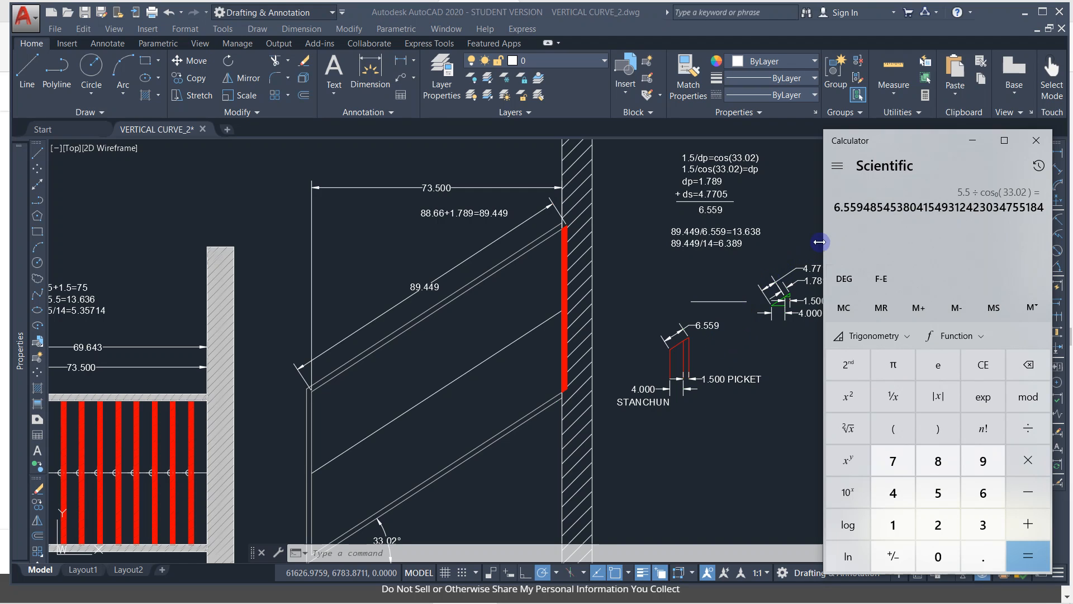
drag(835, 204, 911, 218)
key(ctrl+c)
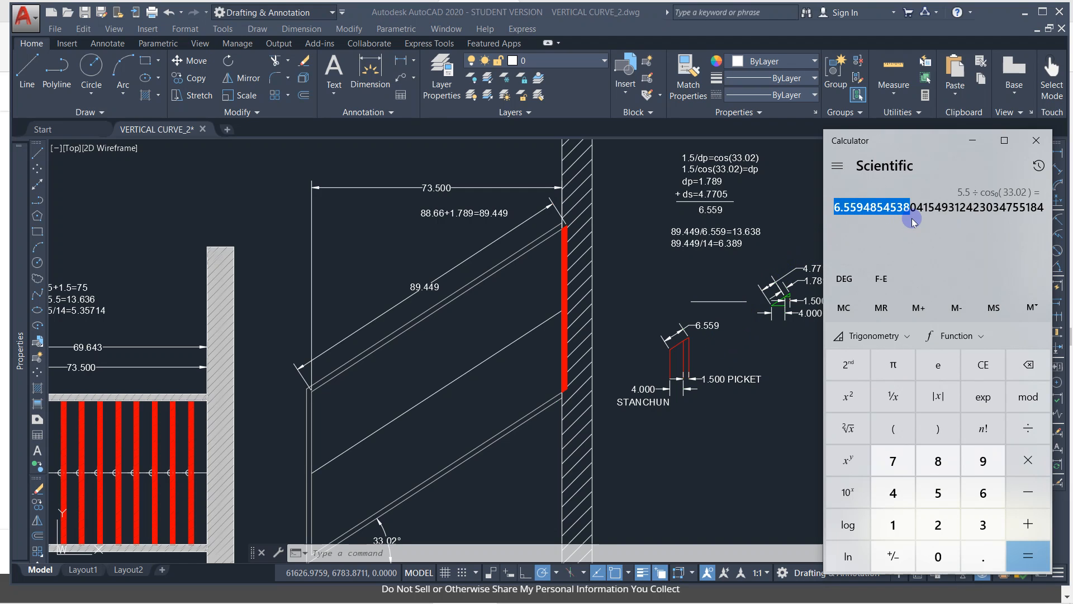
- Switch back to AutoCAD and start the Divide command on the sloped railing's centre line
click(520, 317)
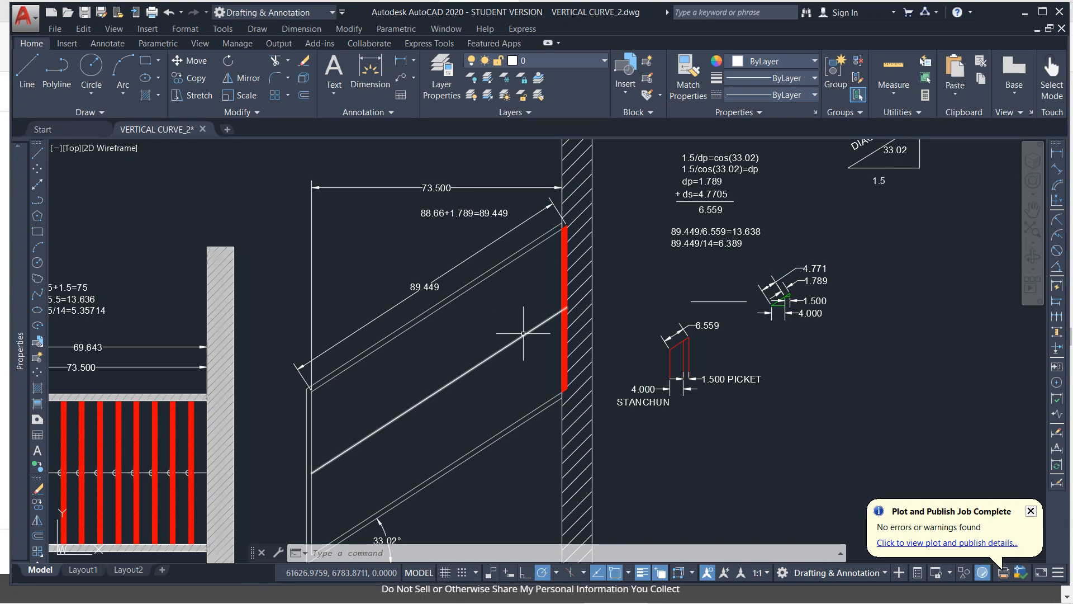
text(di)
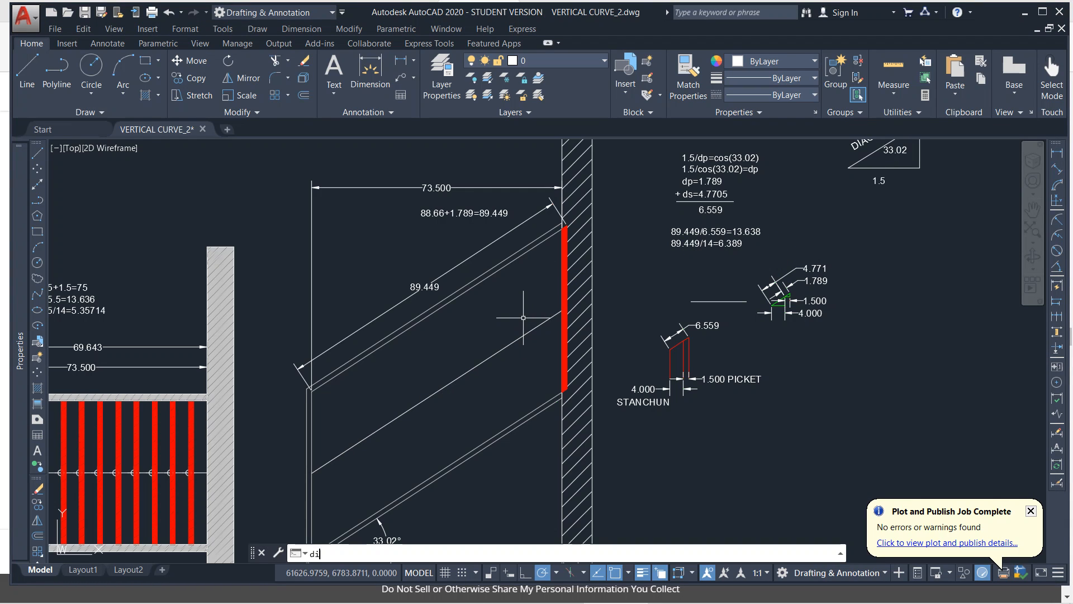
text(vide)
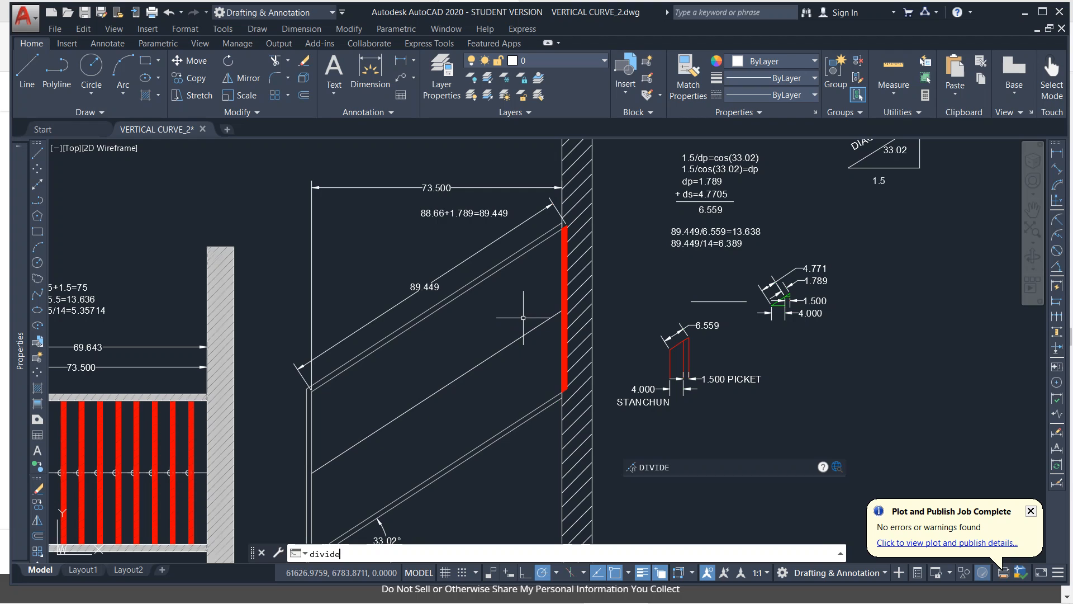
key(Return)
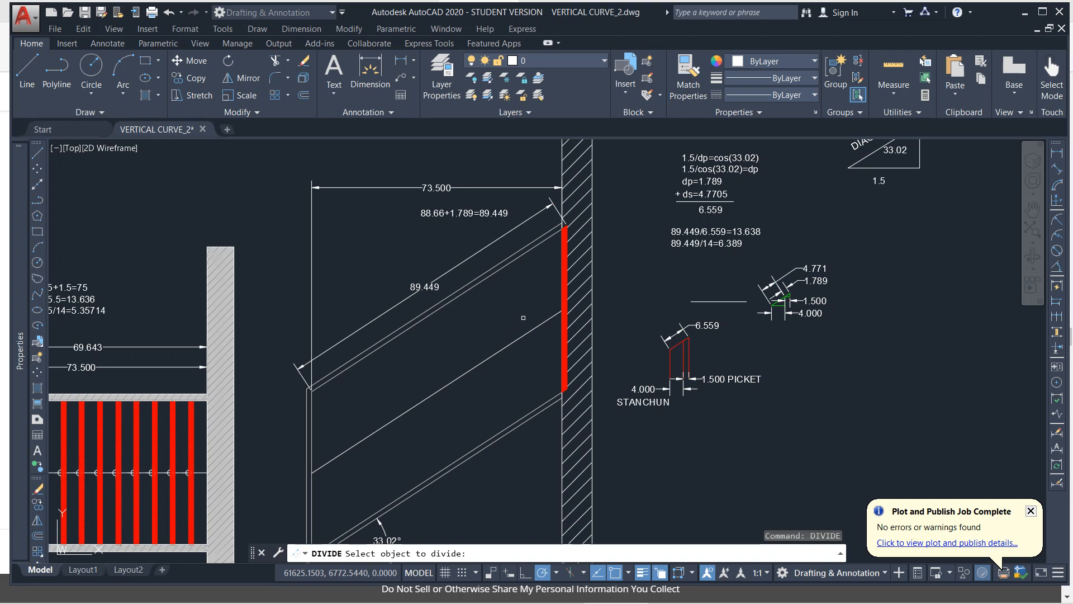
click(514, 342)
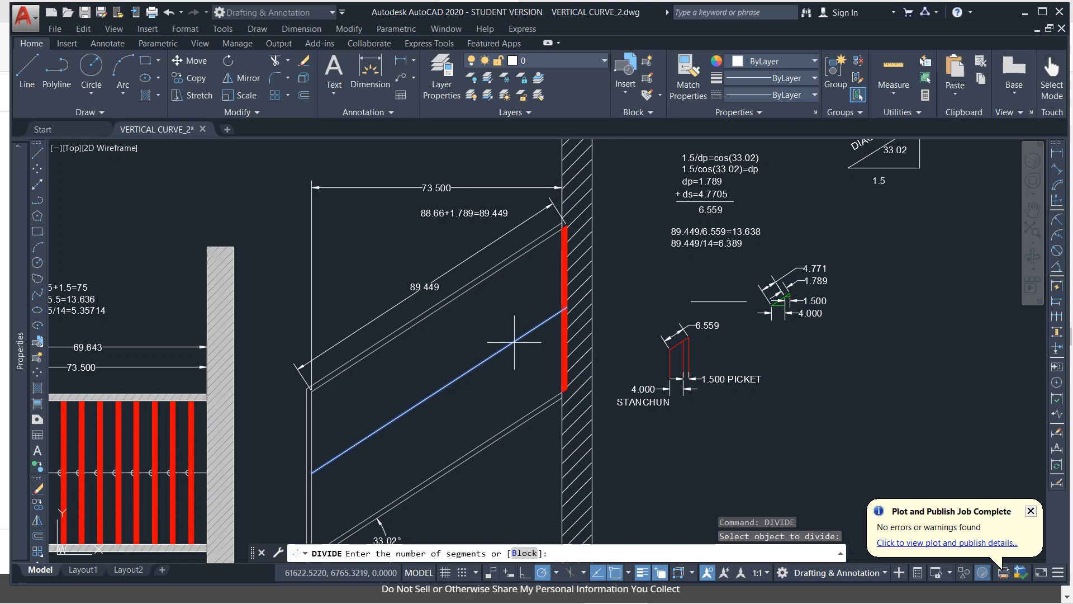
click(559, 548)
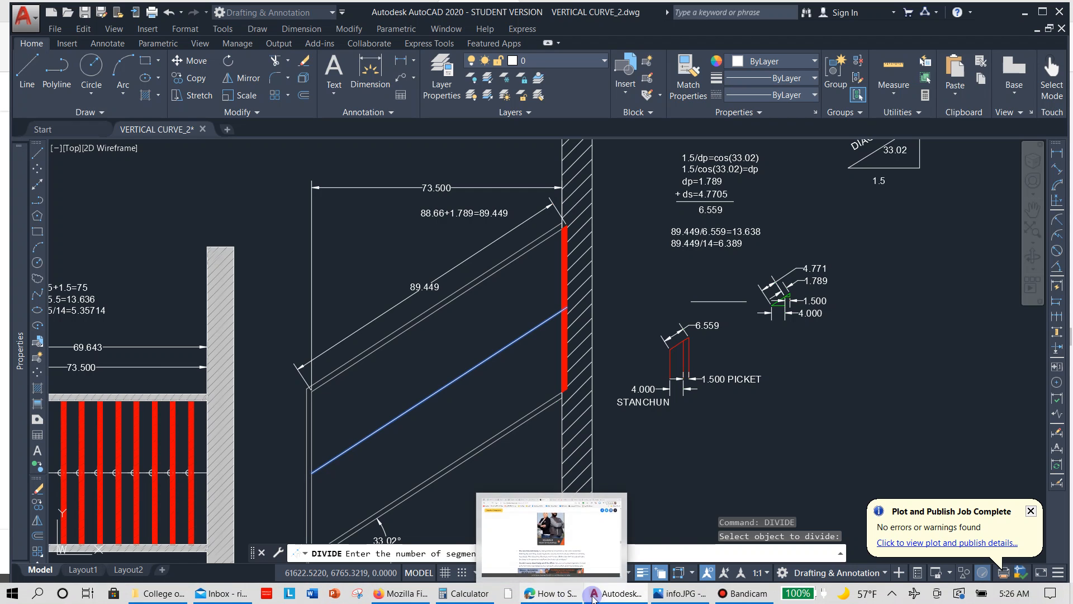
- In Calculator, divide the sloped length 89.449 by the copied spacing 6.5594854538 to find the number of segments
mouse_move(638, 590)
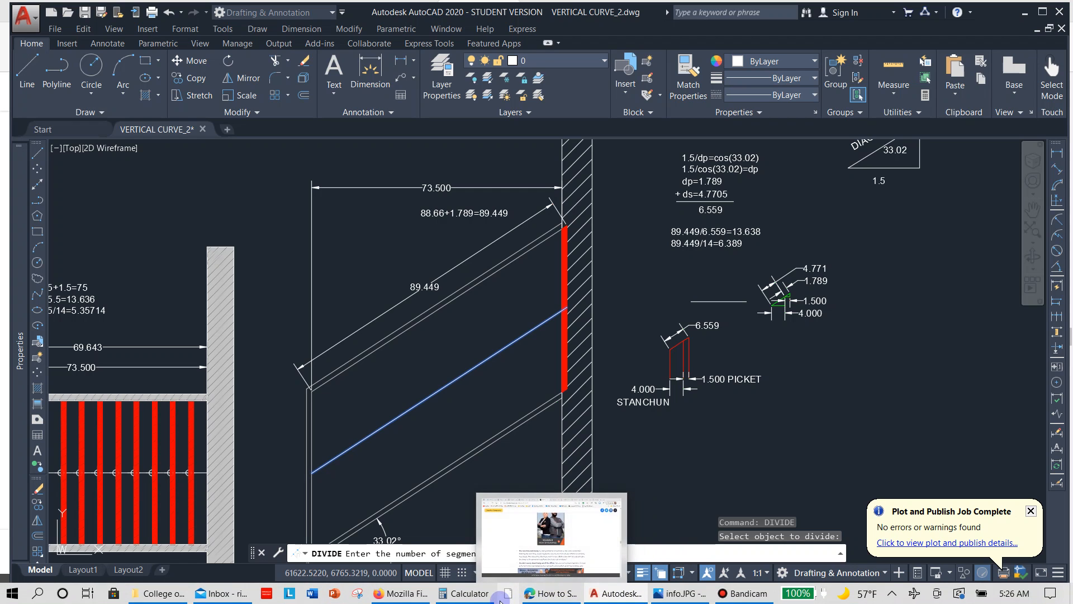
click(482, 595)
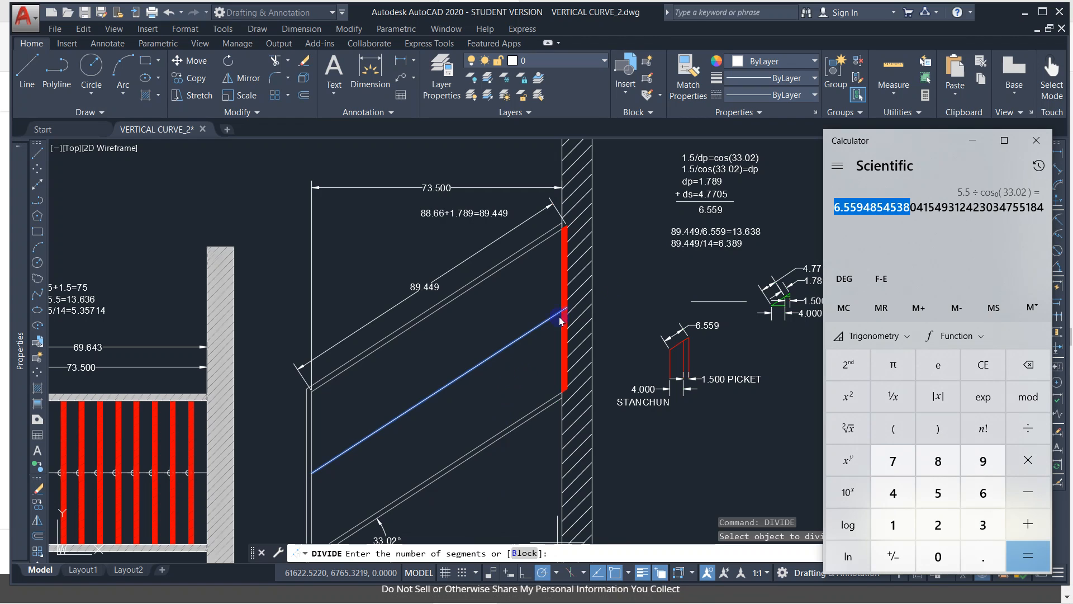
click(983, 364)
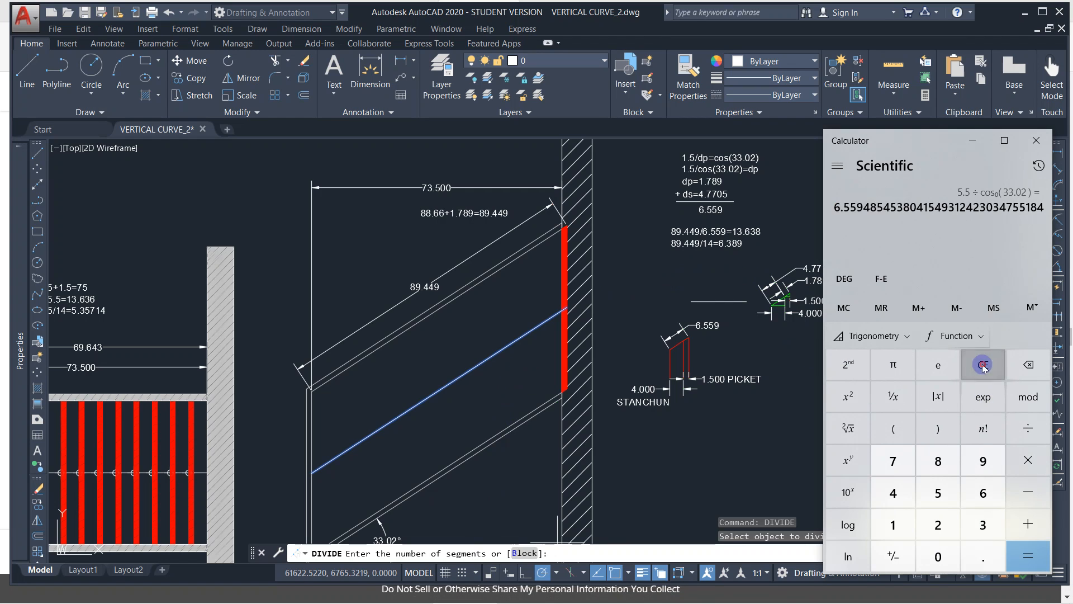
click(938, 460)
click(983, 461)
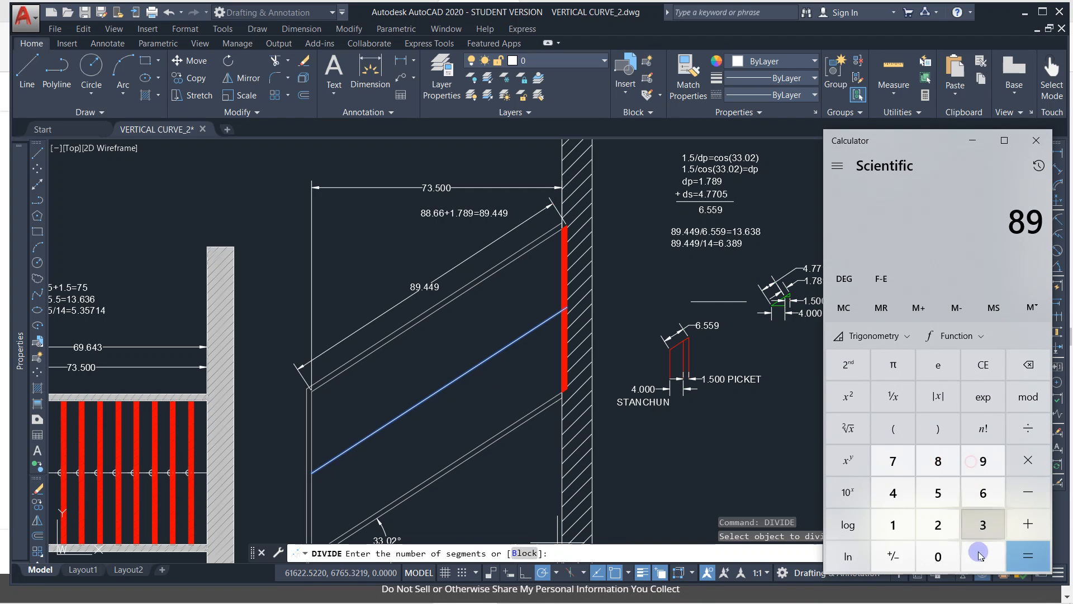
click(978, 558)
click(893, 493)
click(894, 493)
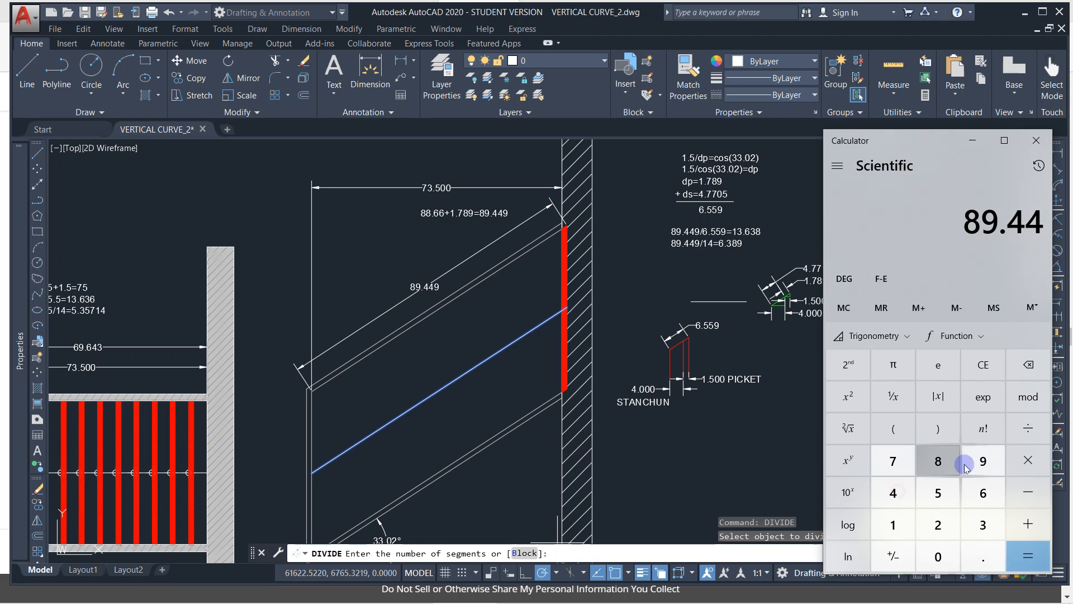
click(985, 462)
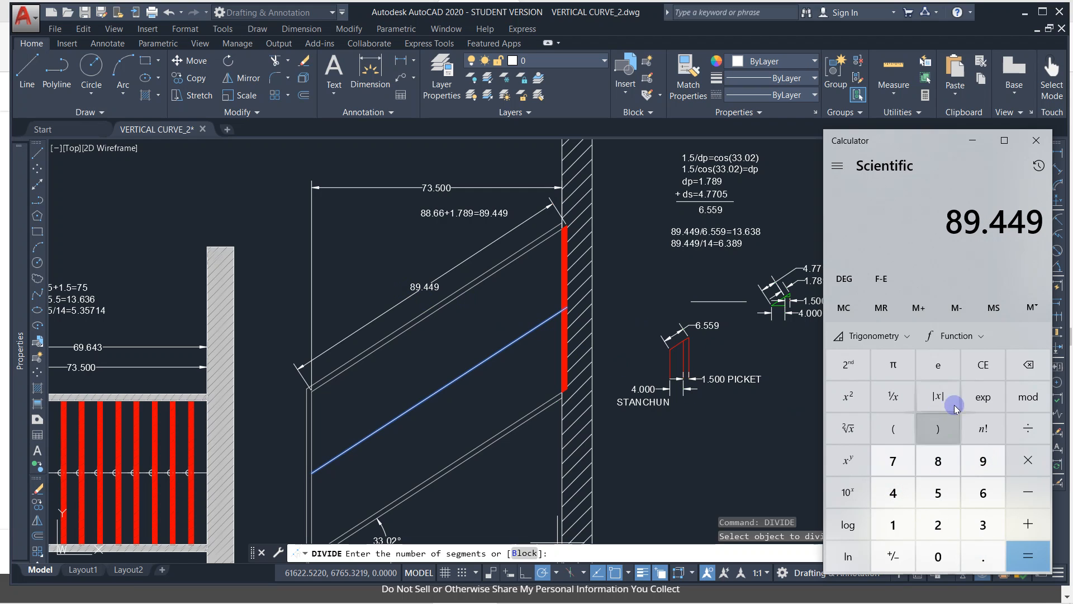
click(1028, 431)
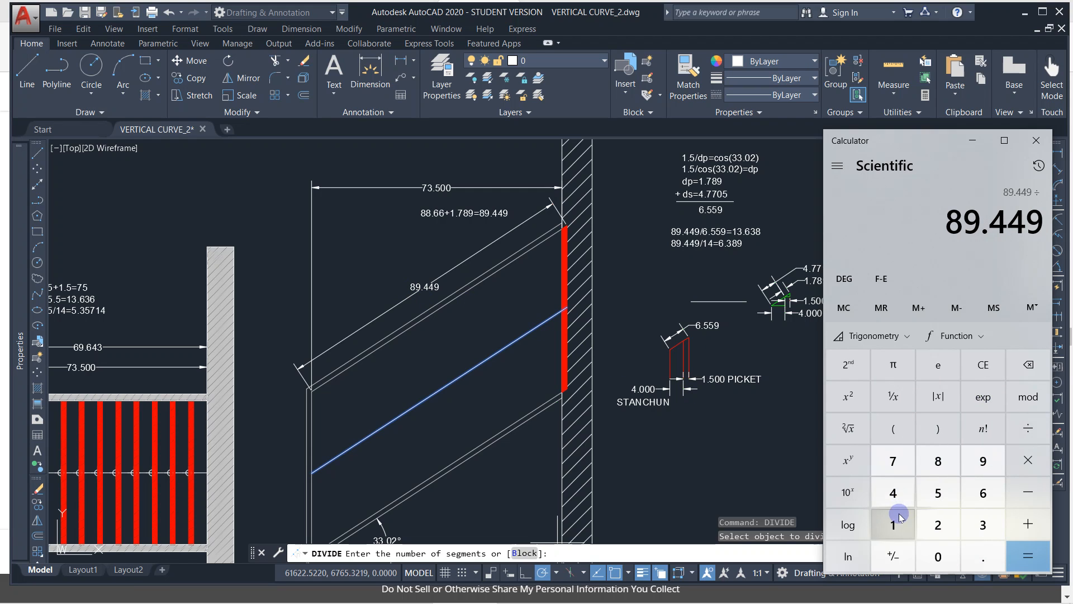
key(ctrl+v)
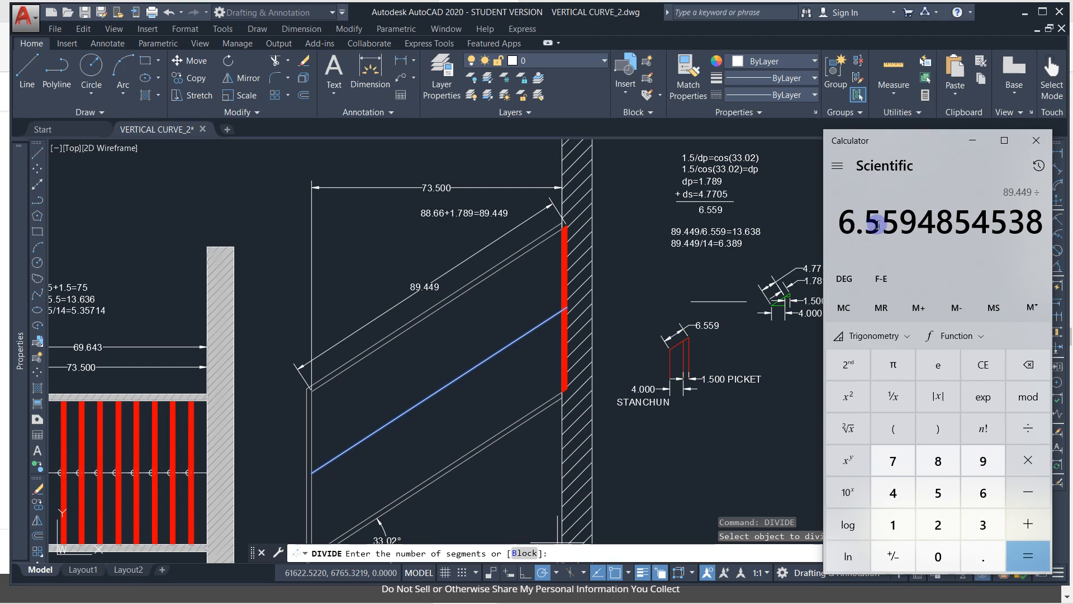
click(1027, 556)
click(853, 211)
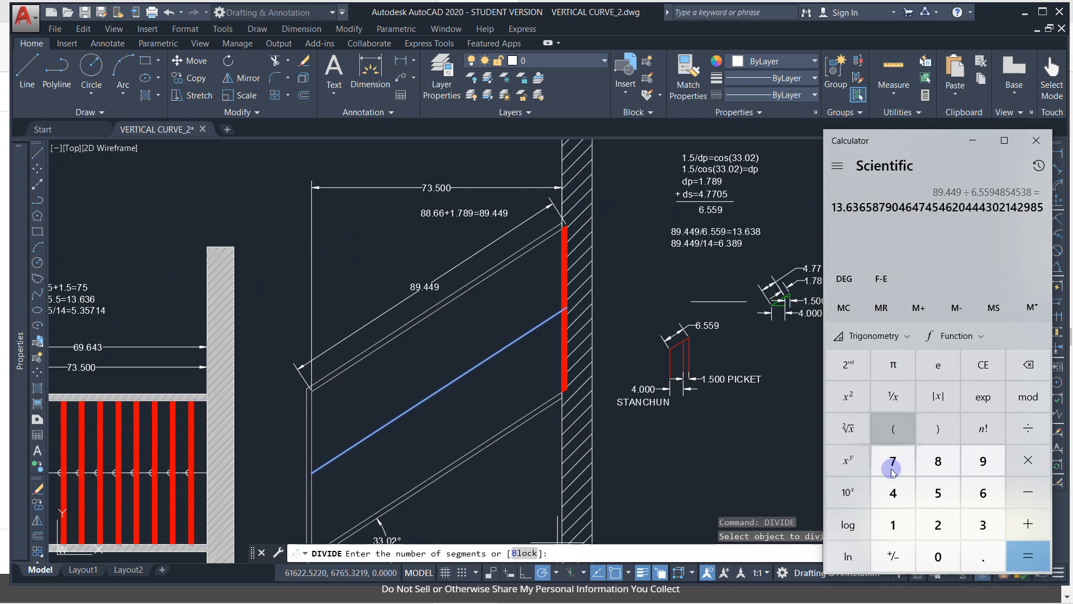
- Divide the sloped length 89.449 by 14 segments and copy the result as 6.38921428571428
click(931, 464)
click(984, 460)
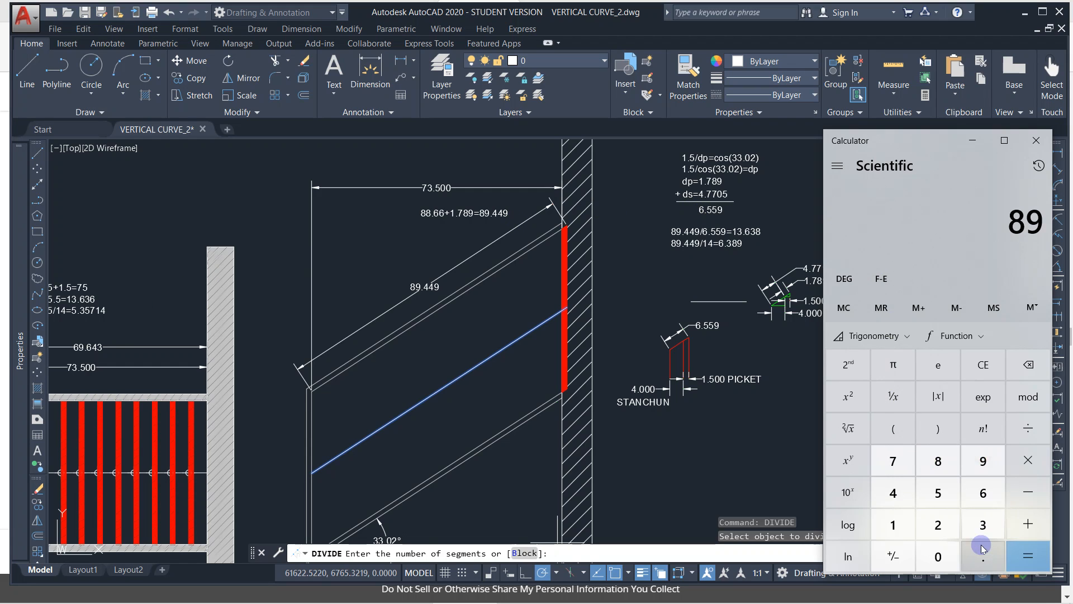
click(983, 556)
click(895, 492)
click(894, 491)
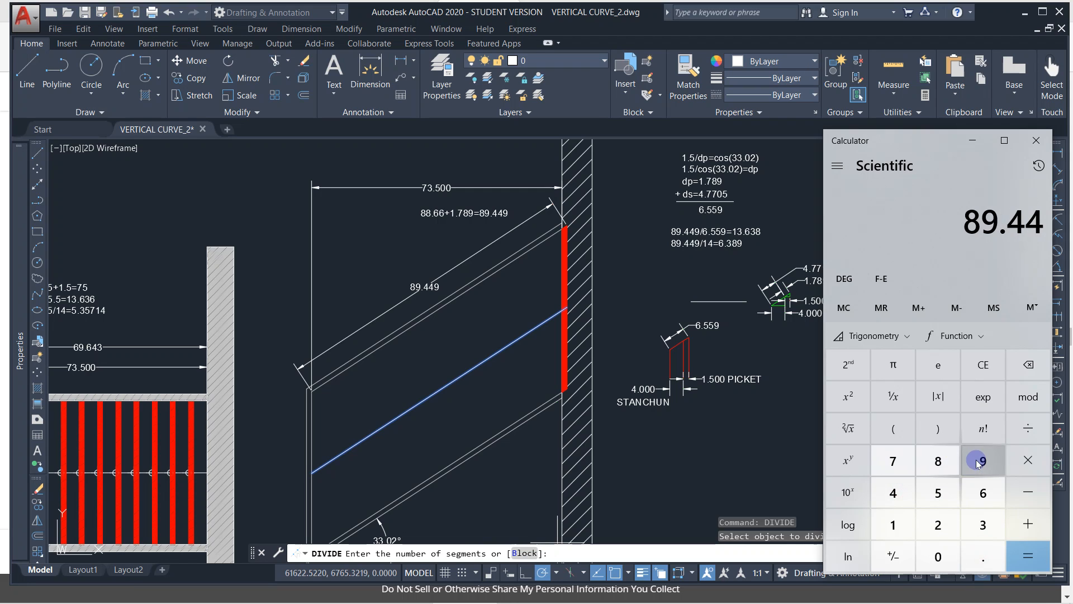
click(983, 461)
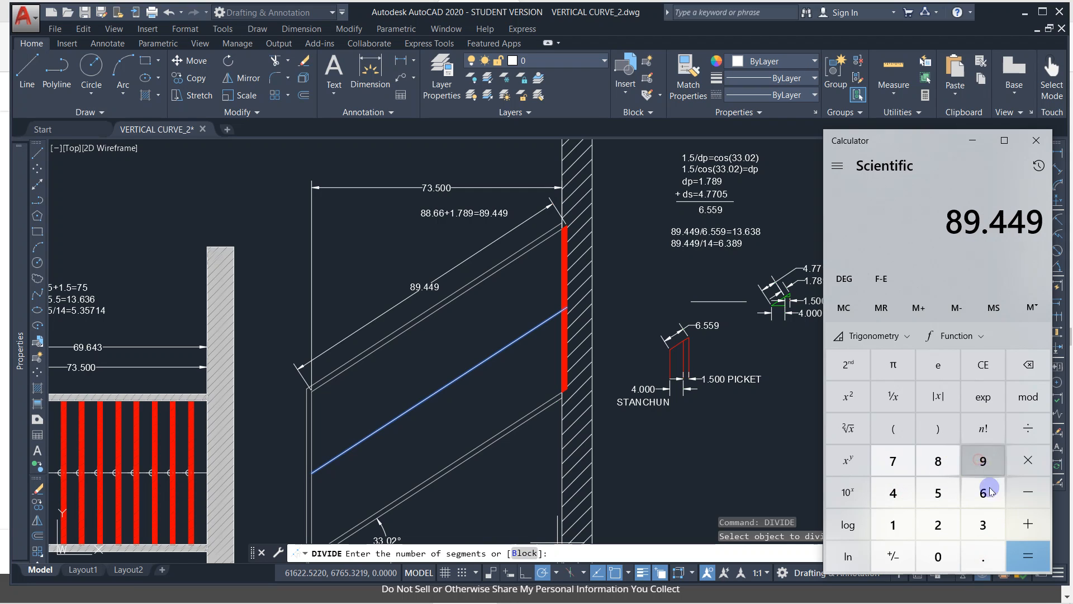
click(1026, 428)
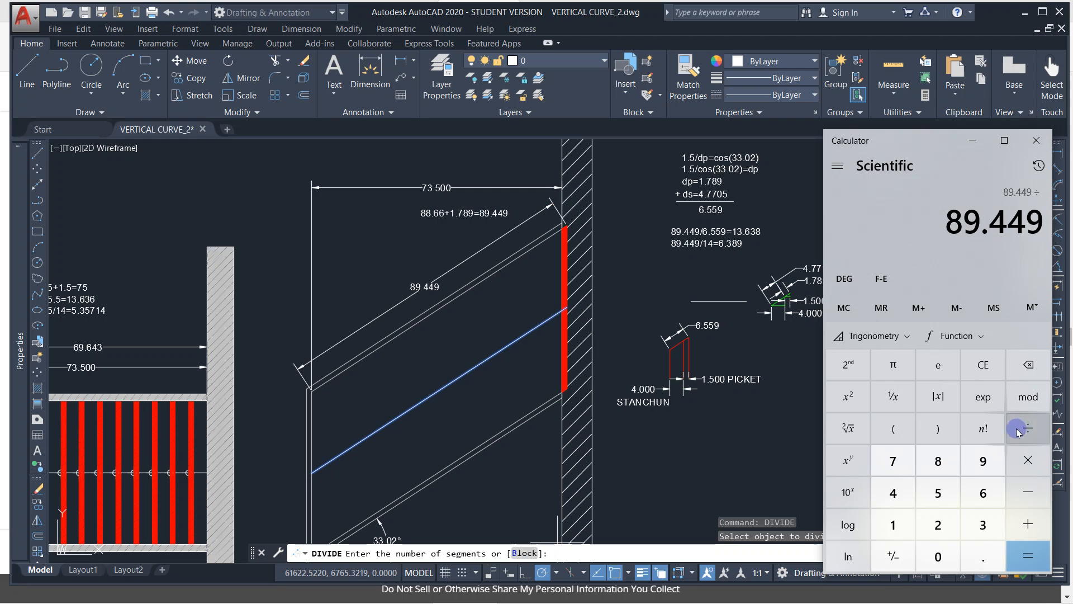
click(894, 524)
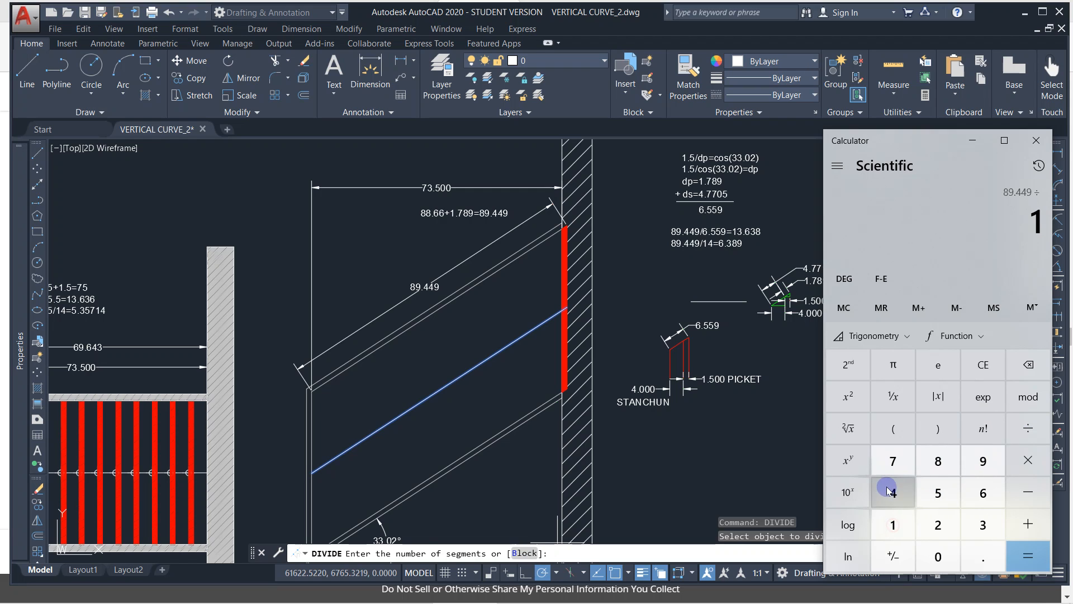
click(892, 492)
click(1027, 555)
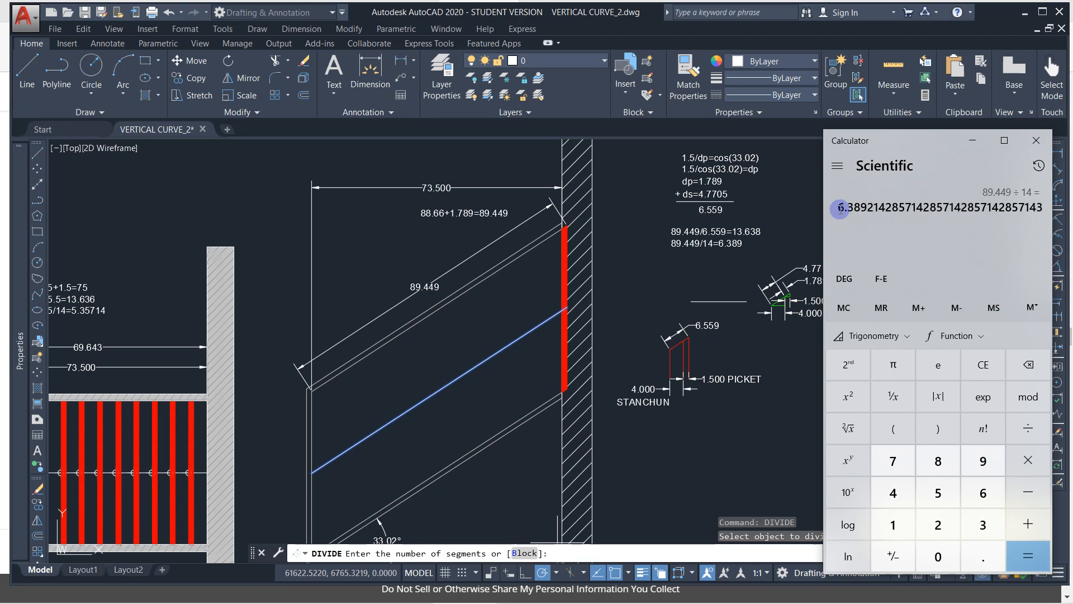
drag(840, 209, 940, 219)
key(ctrl+c)
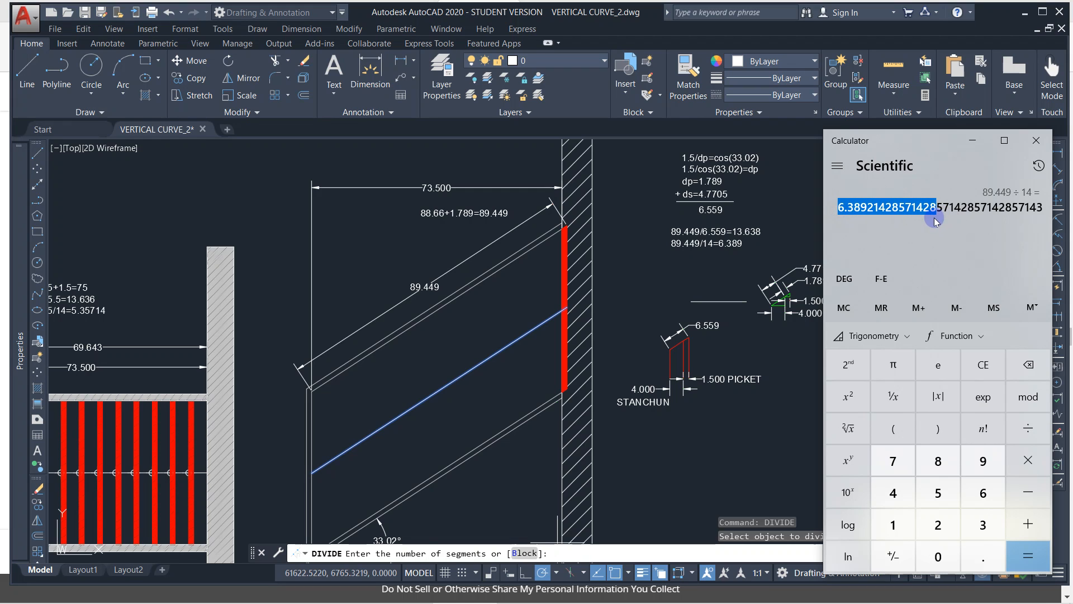
- Switch back to AutoCAD, cancel the pending command and divide the sloped railing's centre line into 14 segments
click(487, 359)
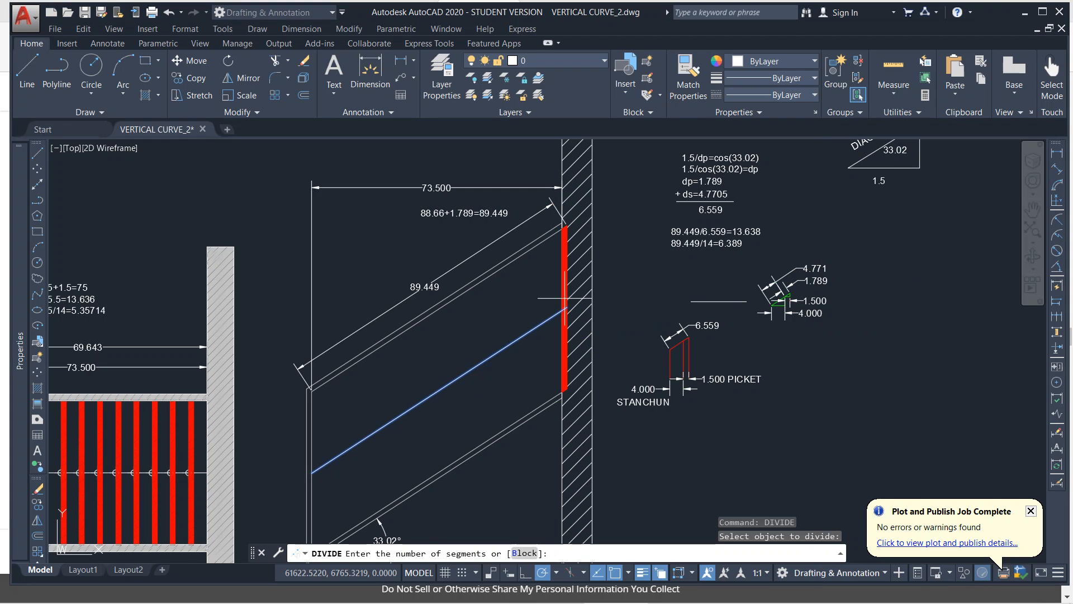
key(Escape)
key(Escape)
click(514, 340)
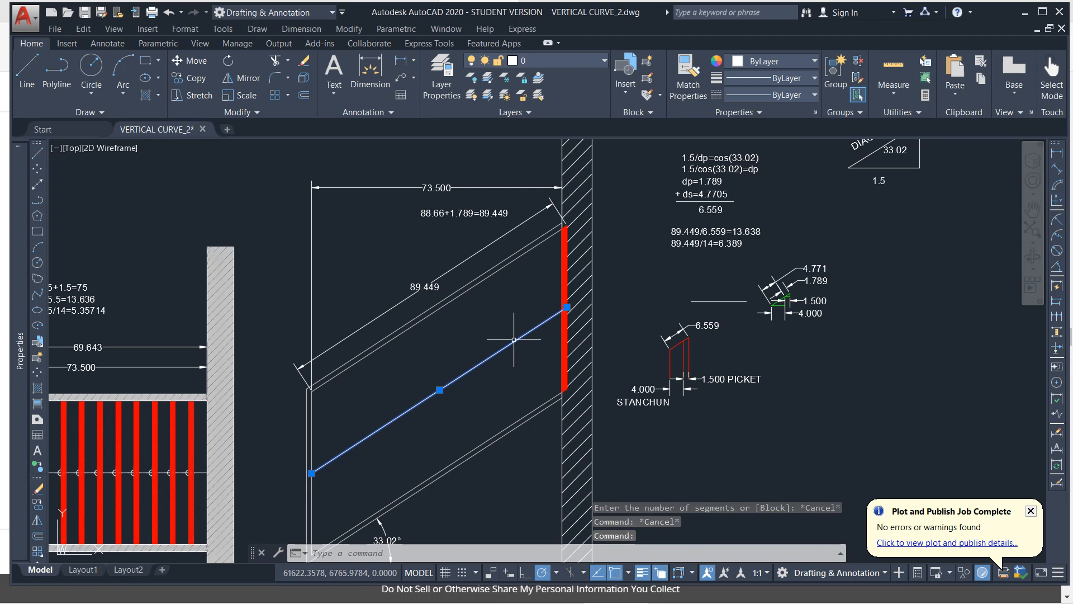
text(divide)
key(Return)
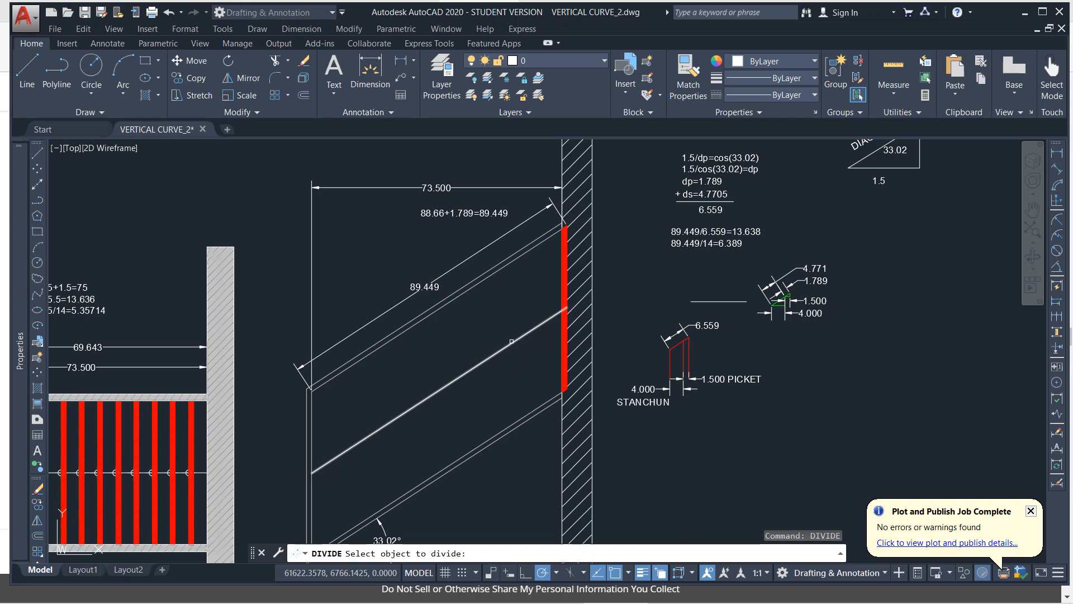
click(510, 342)
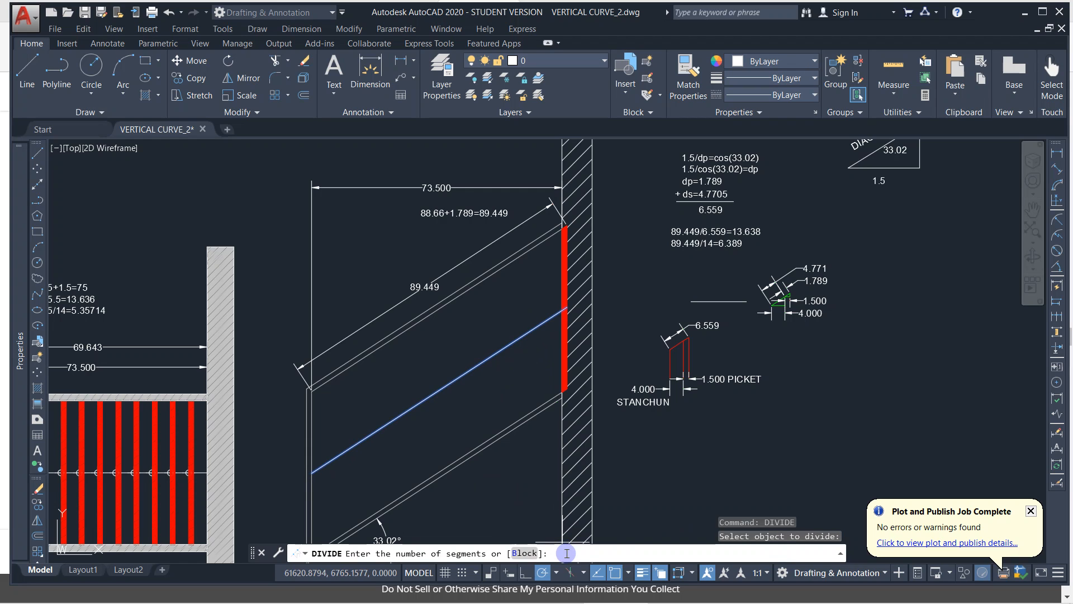
text(14)
key(Return)
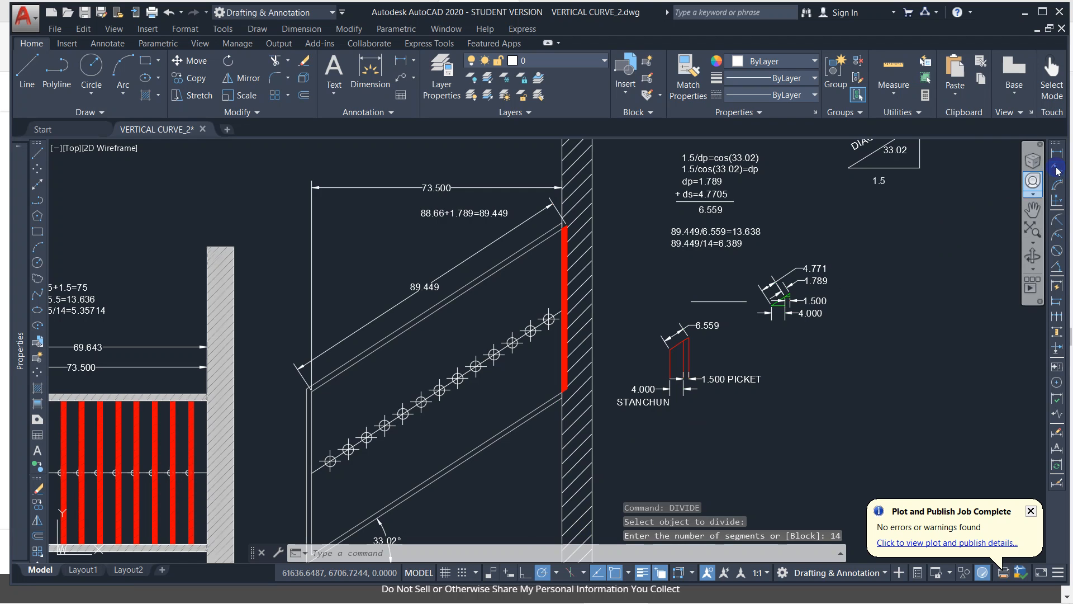
- Add an aligned dimension between the two uppermost division points on the sloped centre line
text(dal)
key(Return)
scroll(546, 338, up, 4)
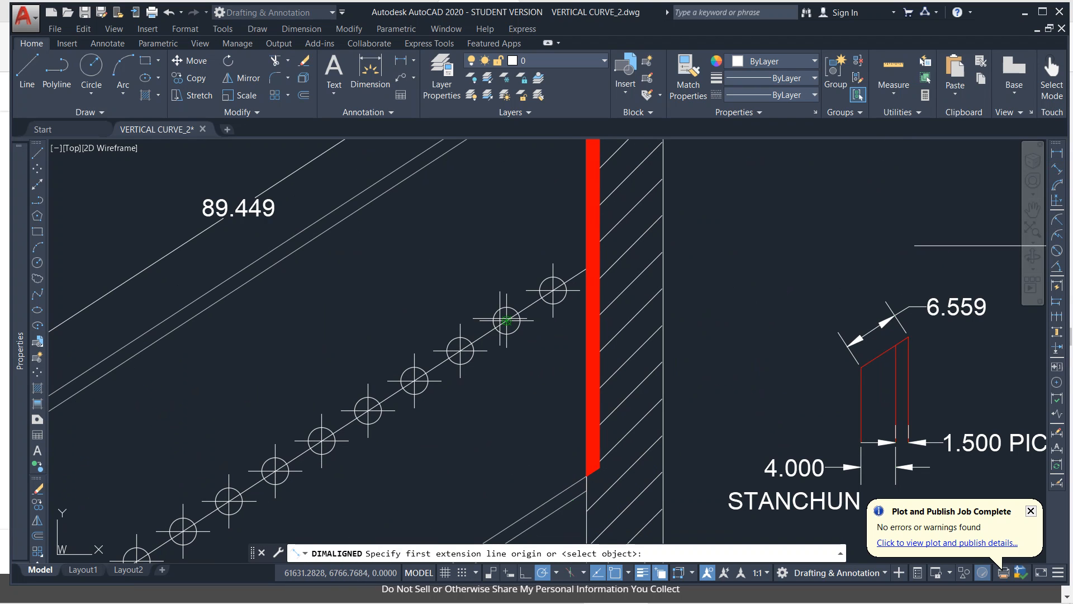
click(506, 320)
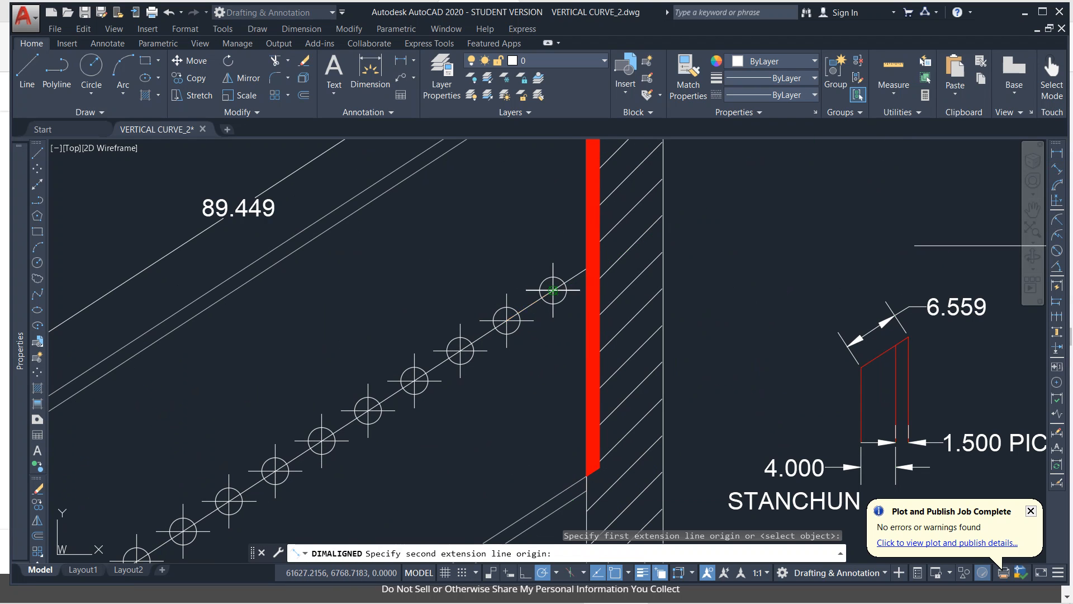
click(553, 290)
click(505, 242)
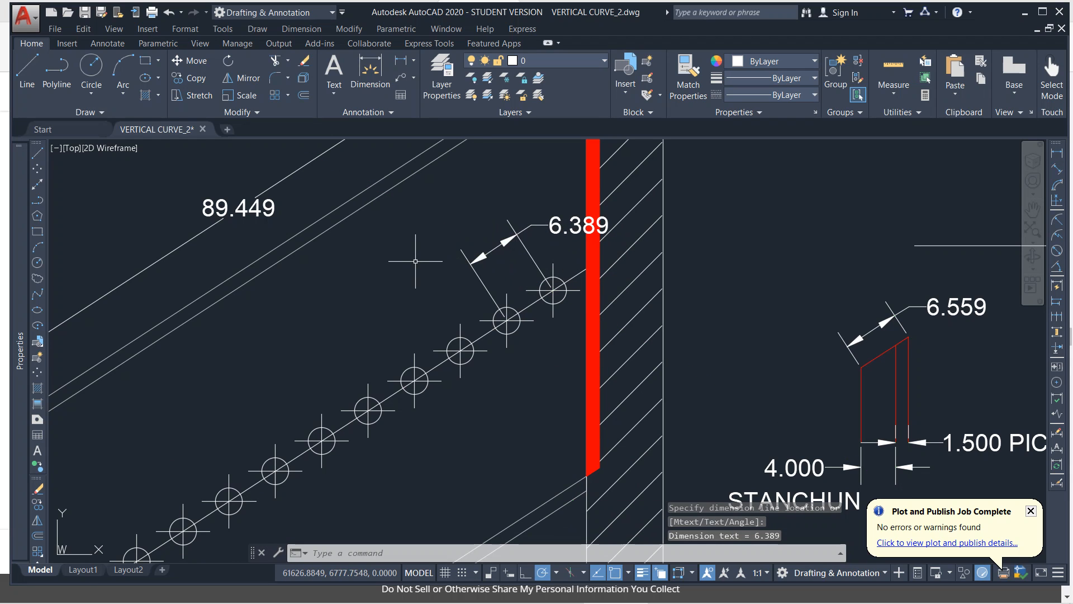
- Paste the copied spacing 6.38921428571428 as text above the division-point dimension, and erase both the text and the dimension
key(ctrl+v)
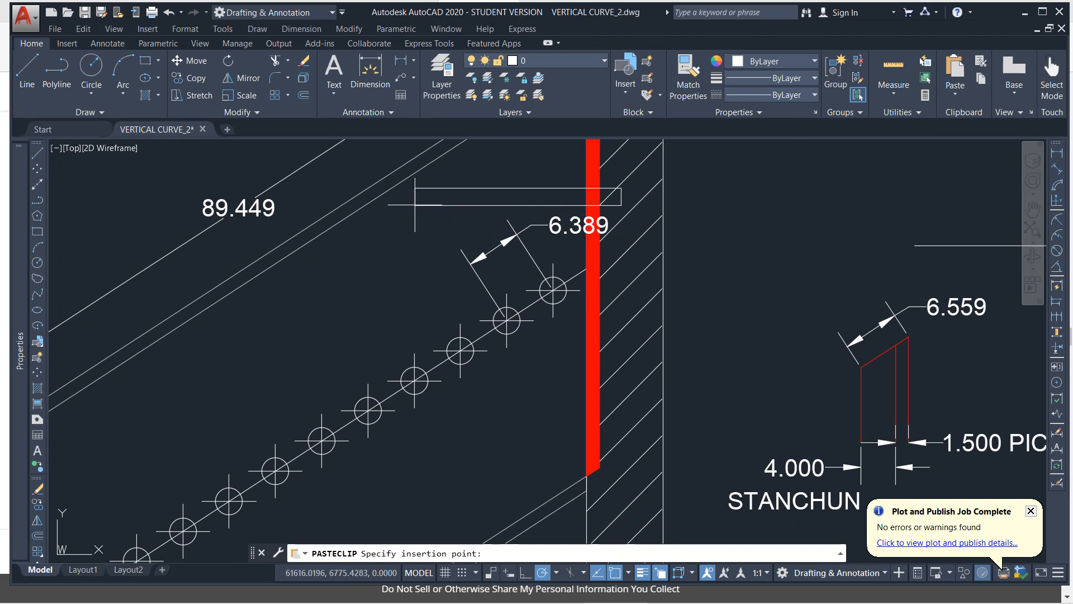
double_click(459, 202)
key(Escape)
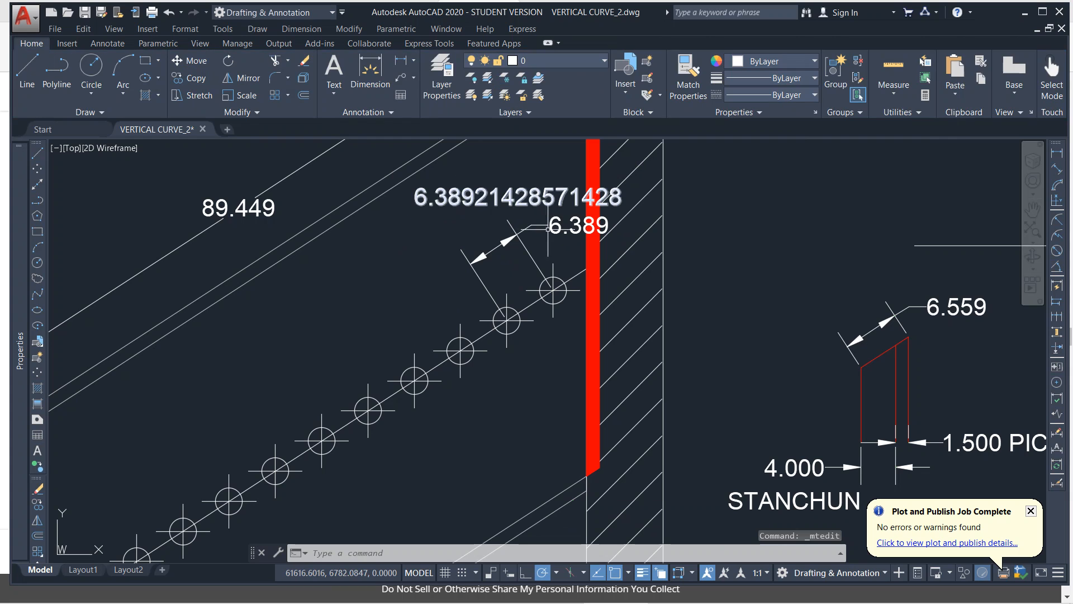
click(491, 200)
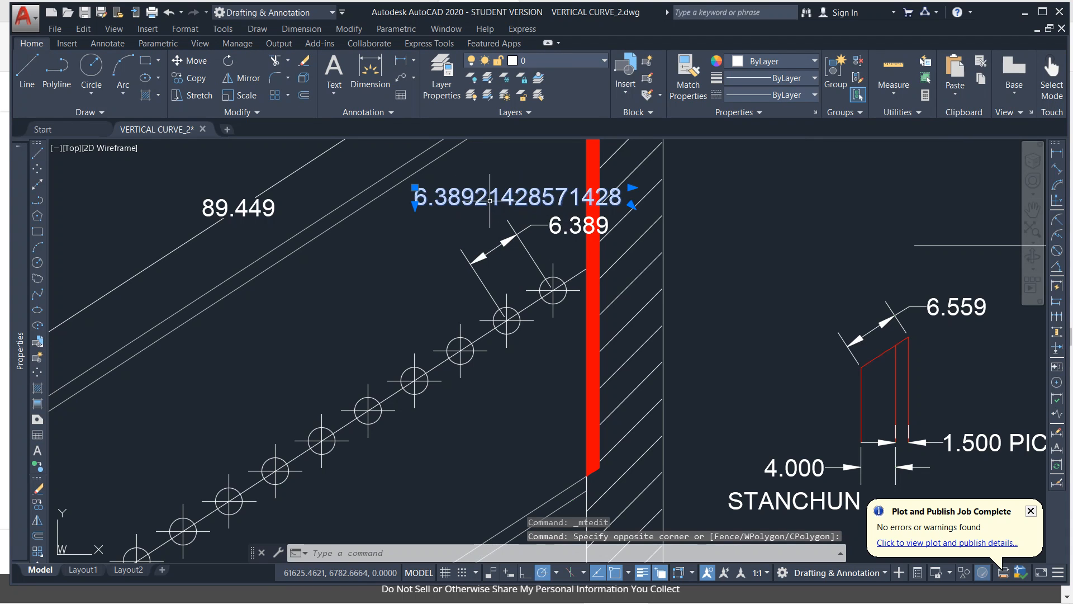
key(Delete)
scroll(480, 213, down, 3)
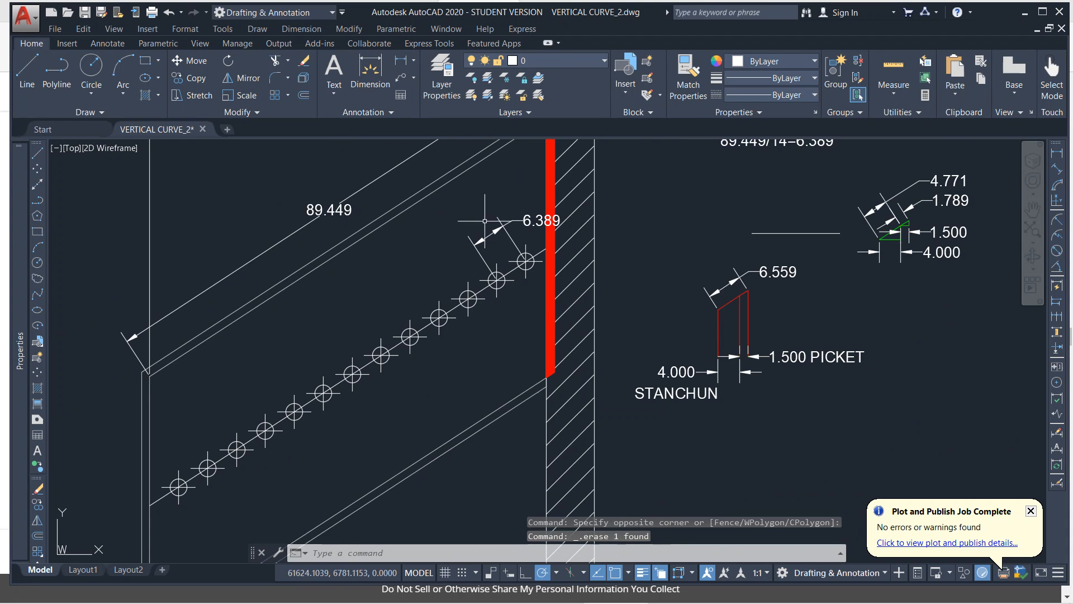
key(Escape)
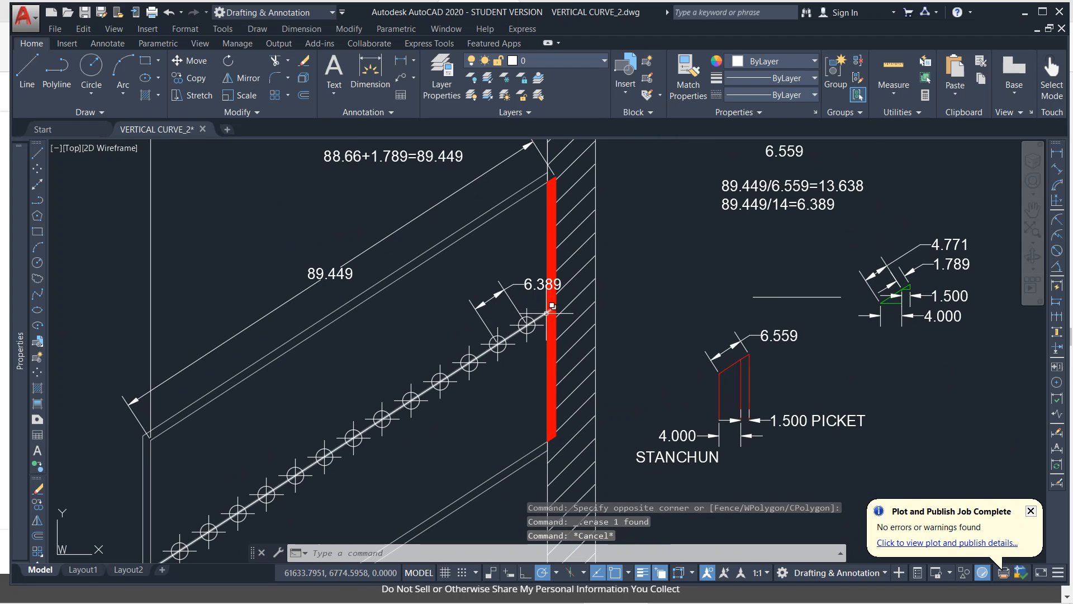
click(529, 284)
key(Delete)
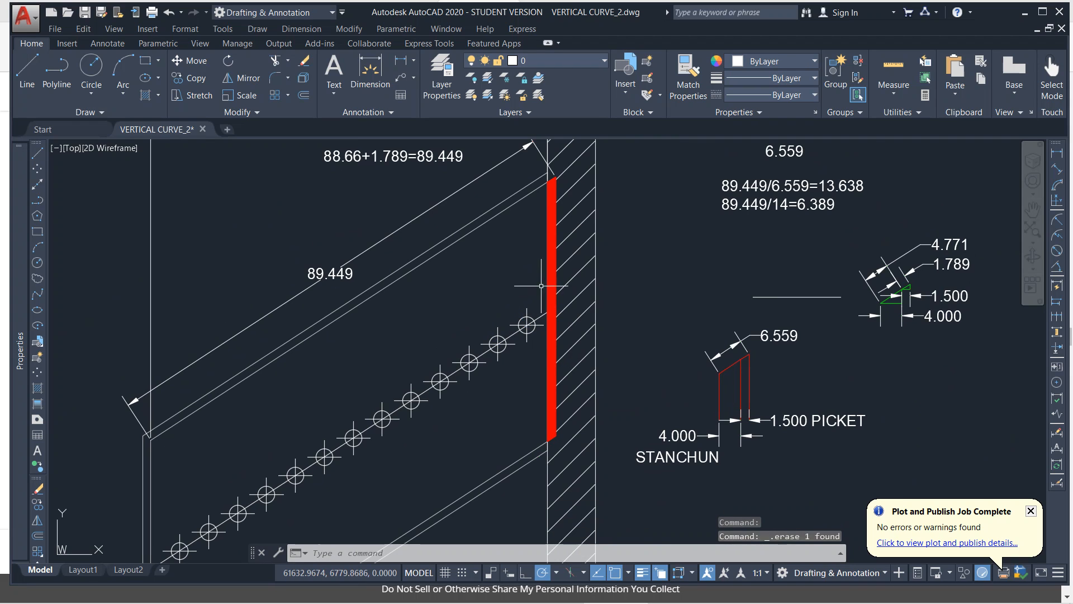
- Move the red picket at the wall from the sloped centre line's upper end to the uppermost division point
click(553, 285)
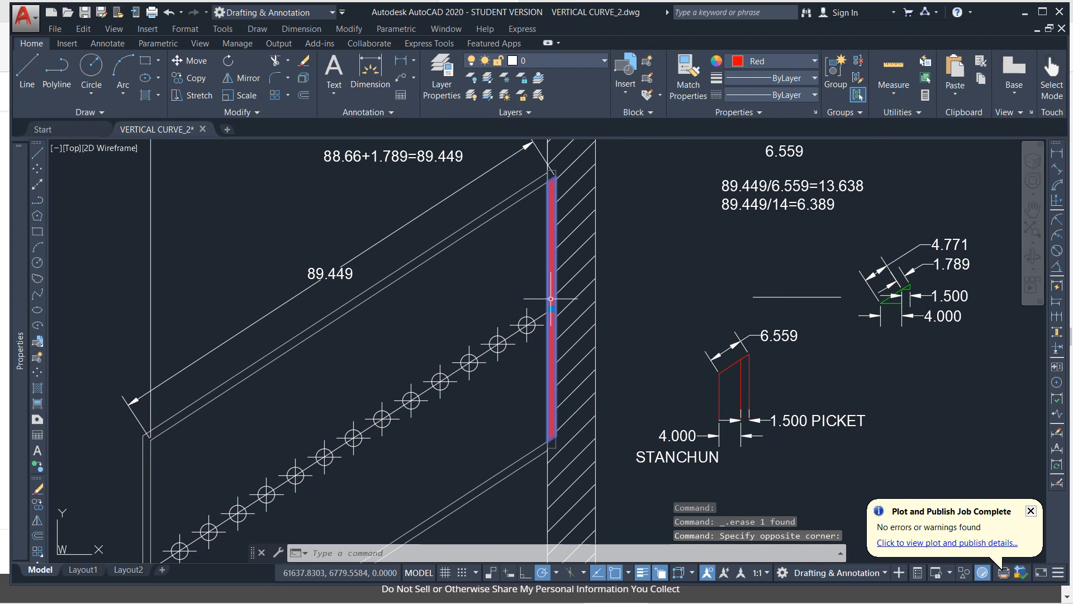
click(550, 307)
text(M)
key(Return)
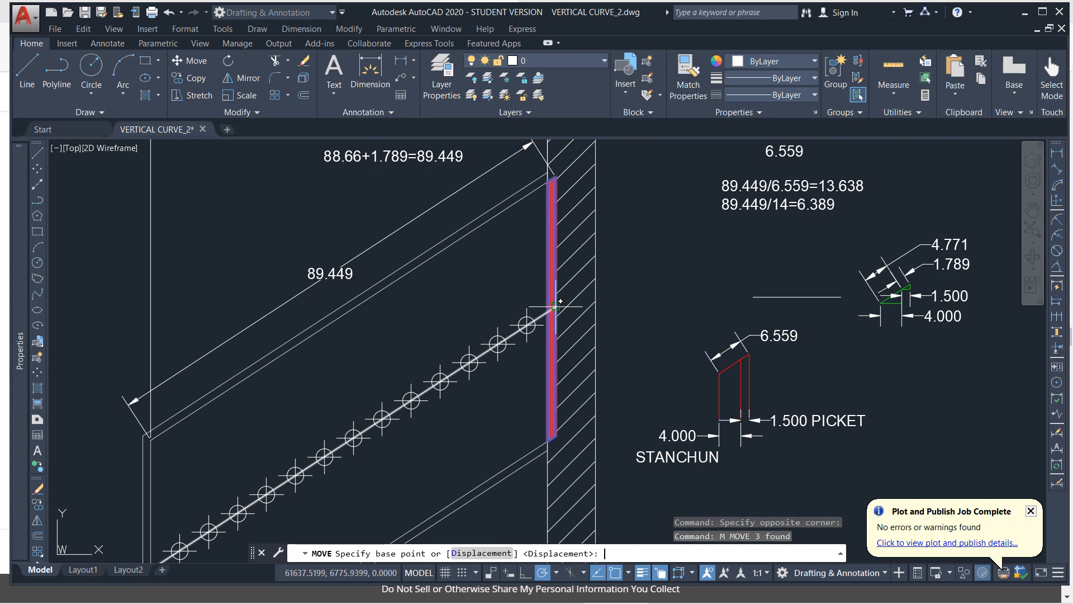
scroll(551, 303, up, 5)
click(551, 302)
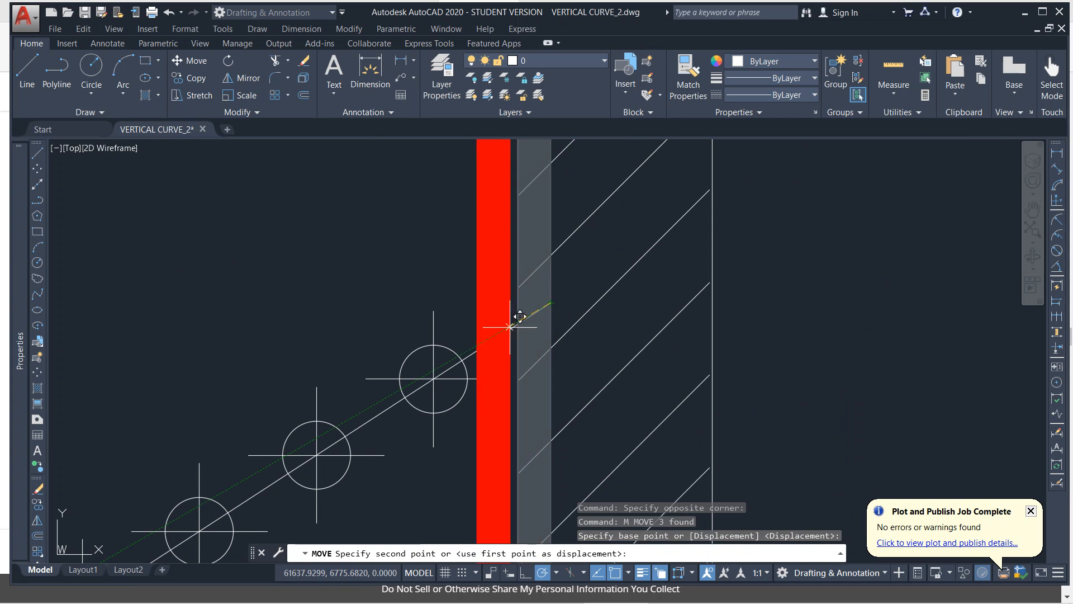
click(443, 367)
scroll(443, 367, down, 8)
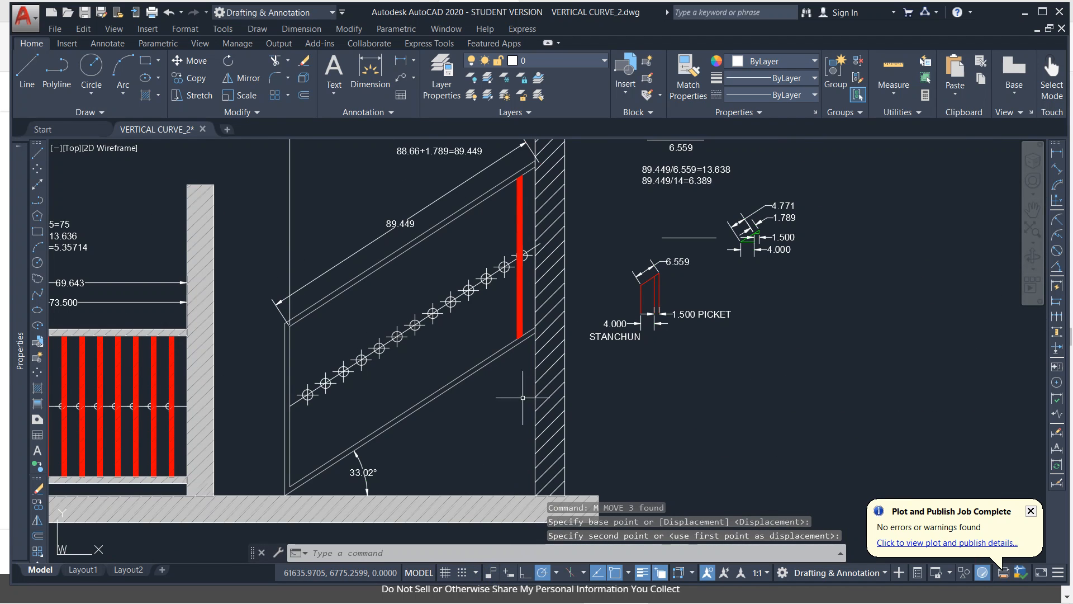
- Start a path array of the moved red picket using the sloped centre line as the path curve
key(Escape)
click(535, 288)
click(503, 320)
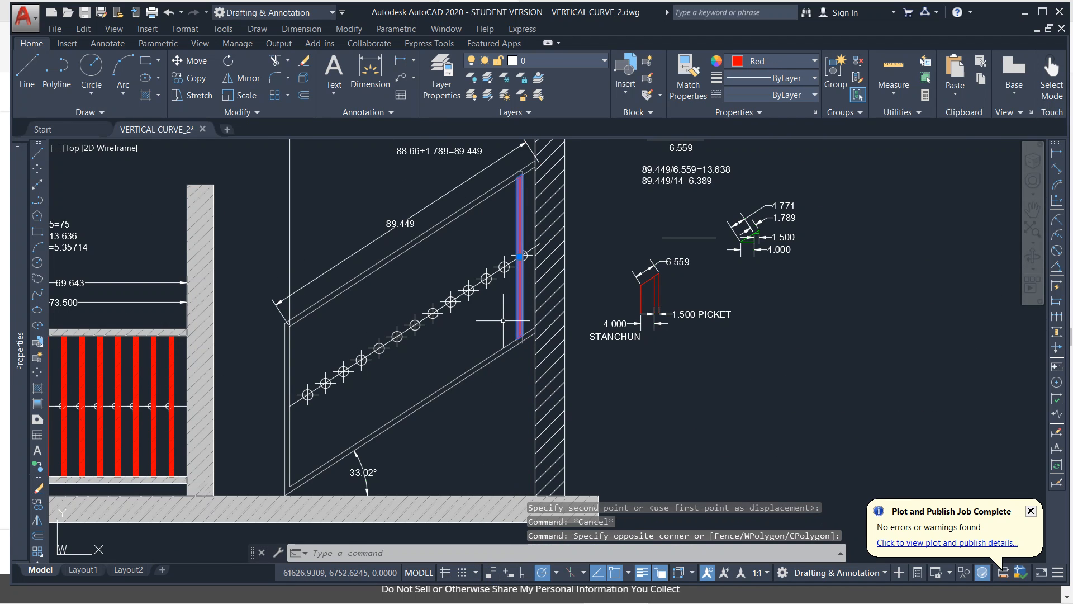
text(arra)
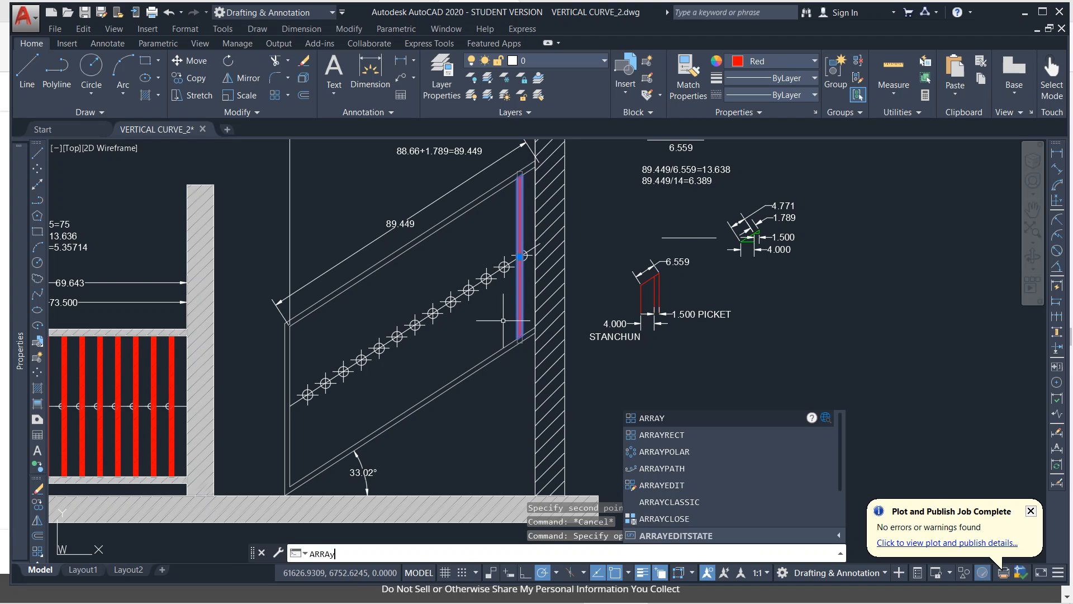
text(y)
key(Return)
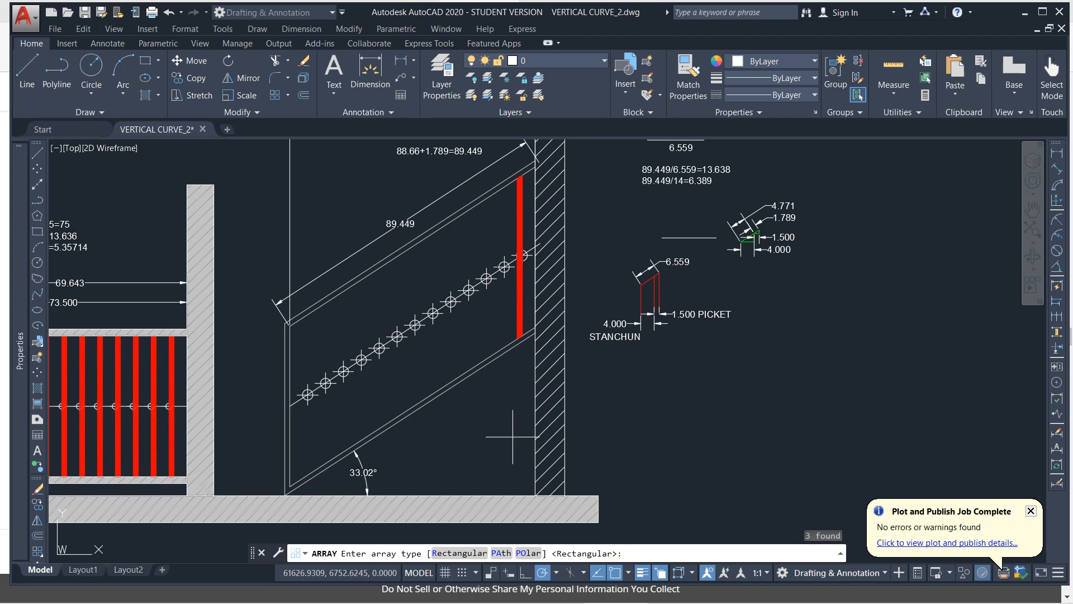
click(501, 553)
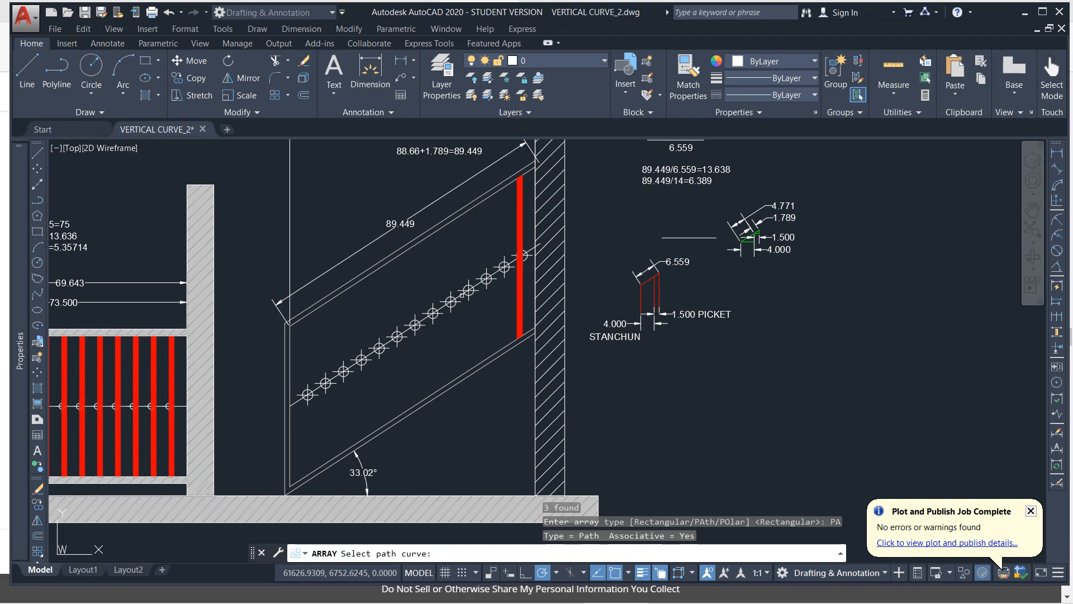
click(461, 294)
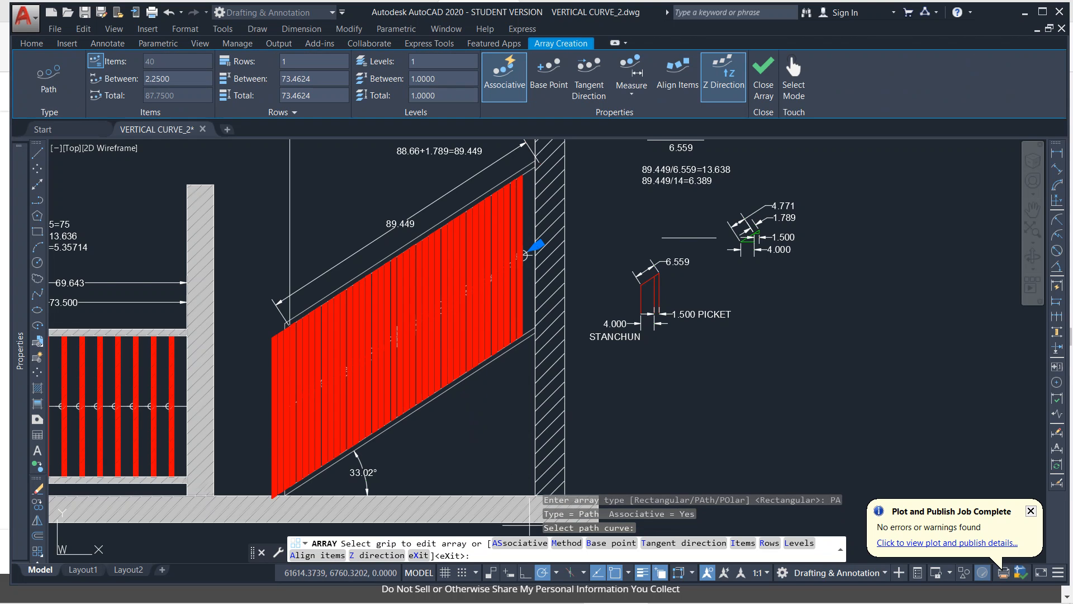
- Make the picket array associative and set its path method to Measure
click(529, 543)
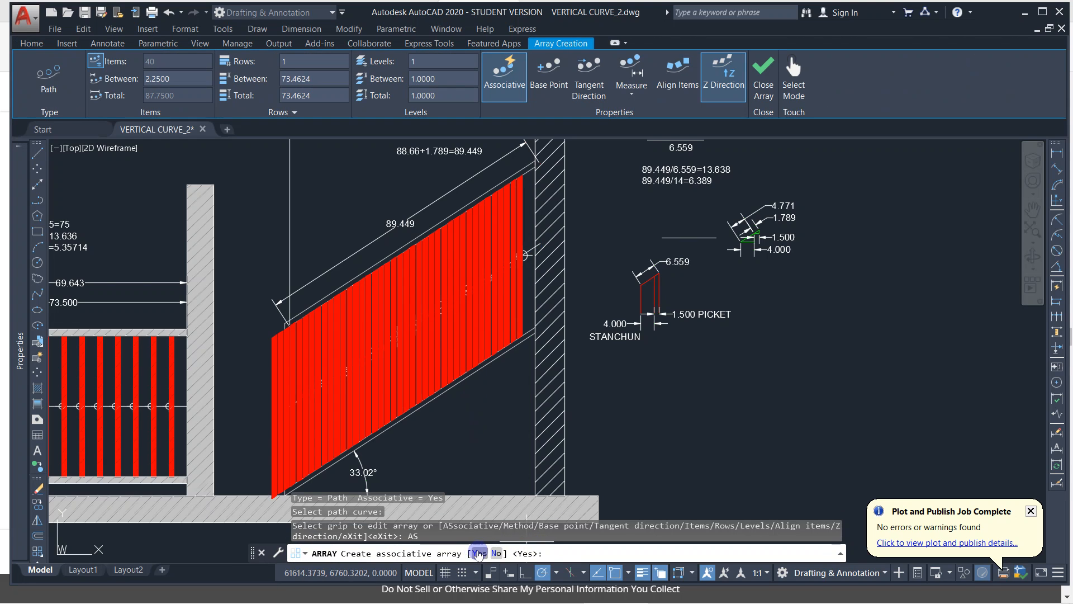
click(479, 553)
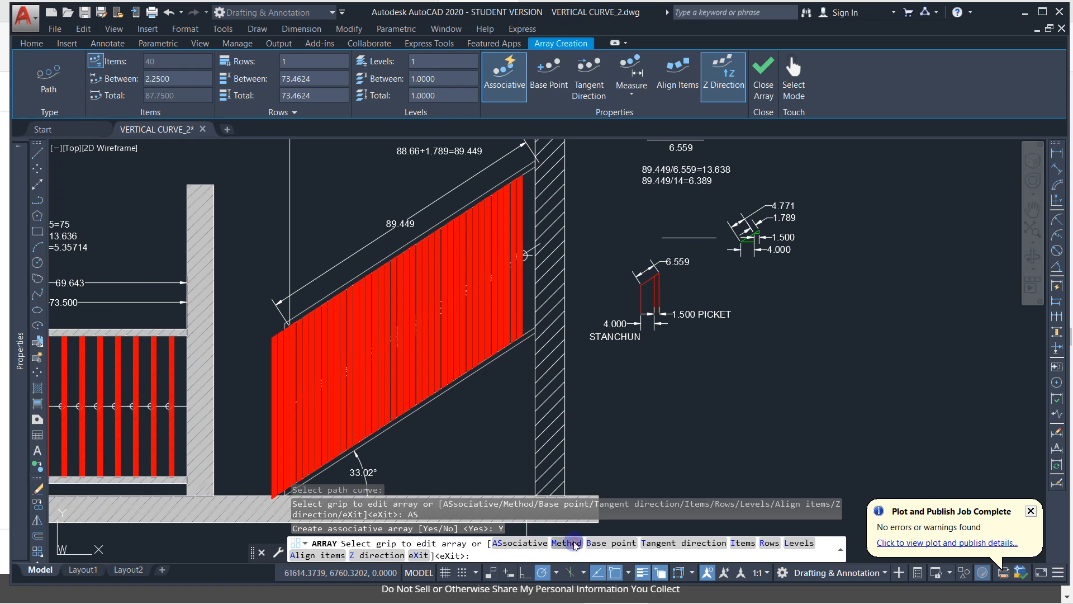
click(574, 543)
click(545, 546)
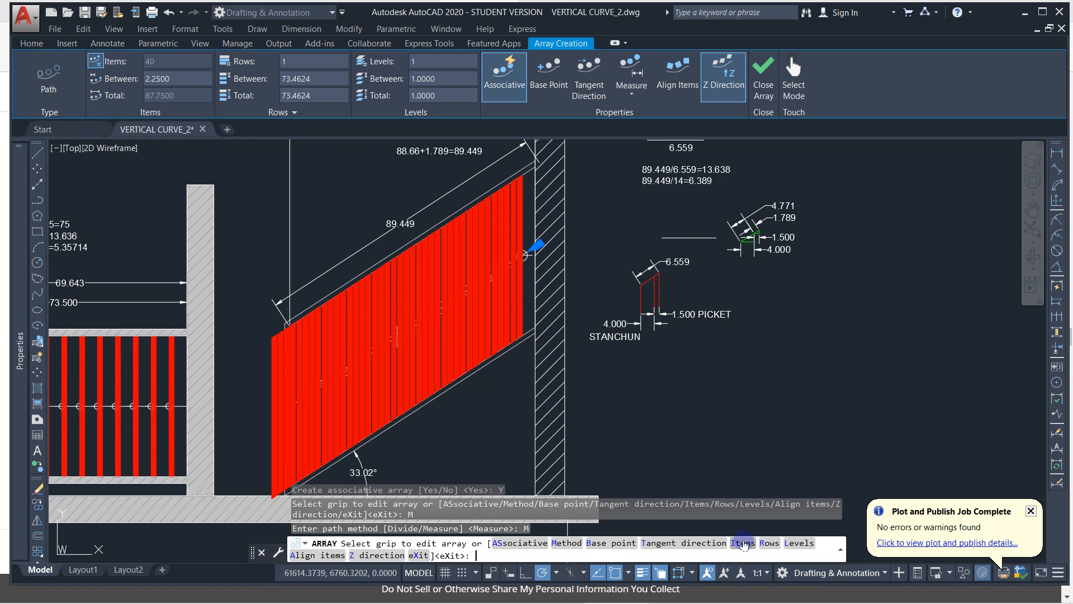
- Set the picket array's spacing along the path to 6.38921428571428 and accept the maximum number of items
click(744, 543)
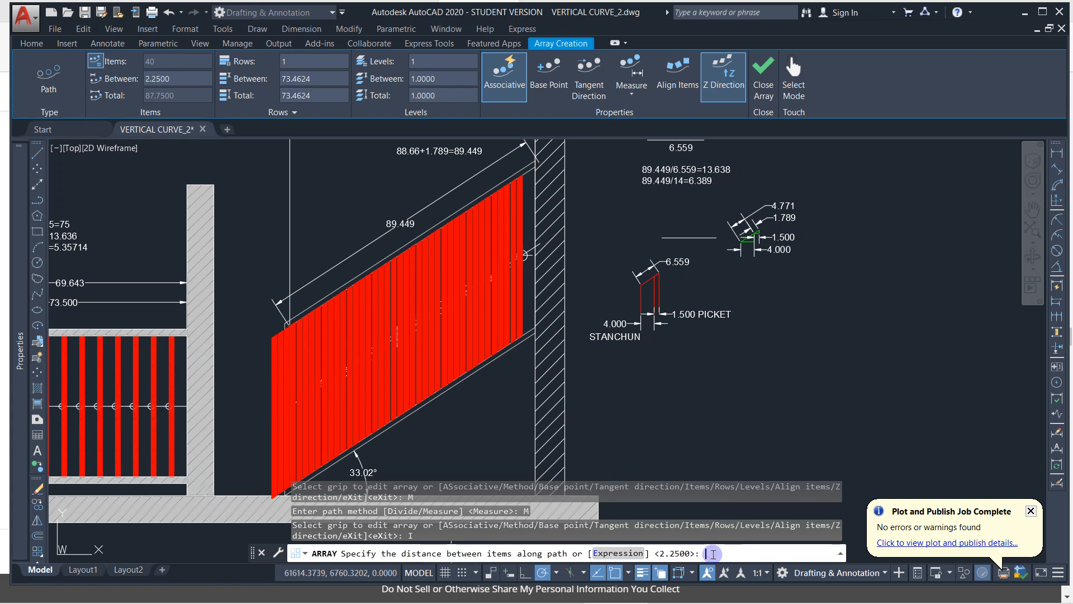
text(6.38921428571428)
key(Return)
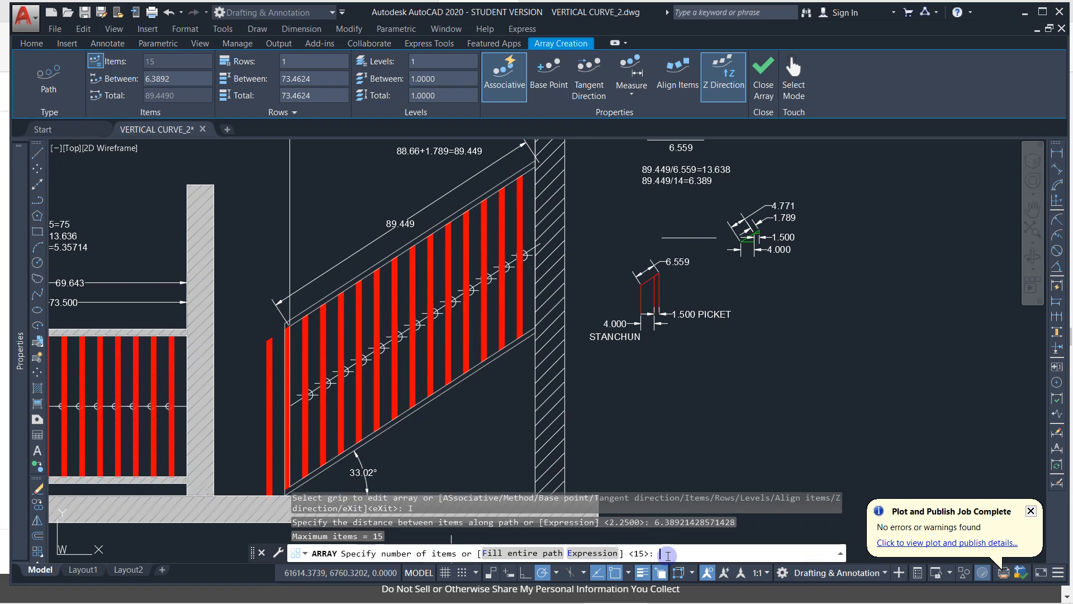
key(Return)
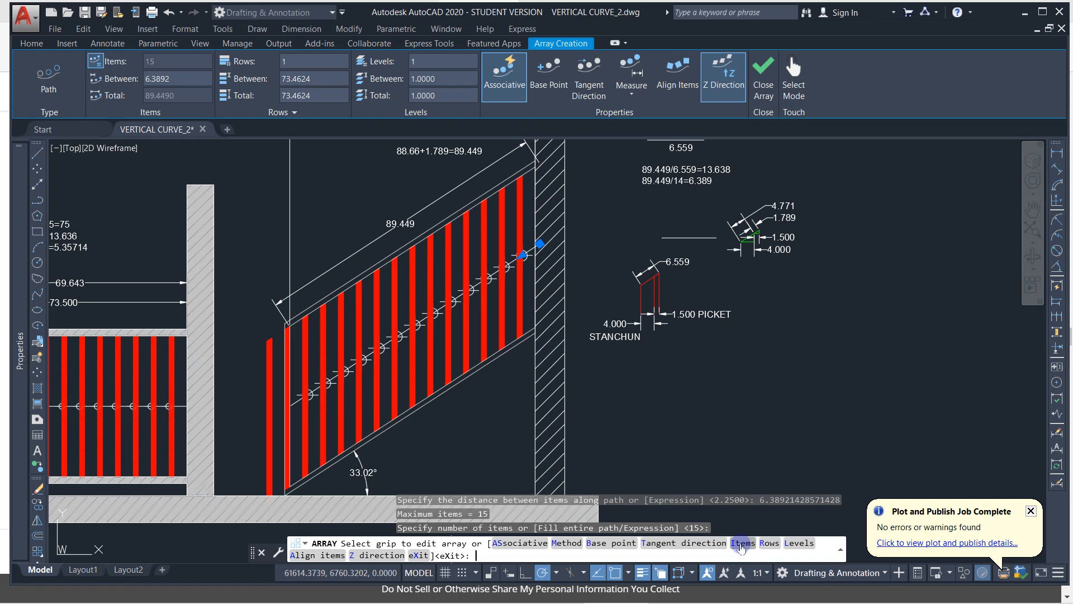
- Keep the current item spacing and set the number of pickets in the array to 12
click(740, 543)
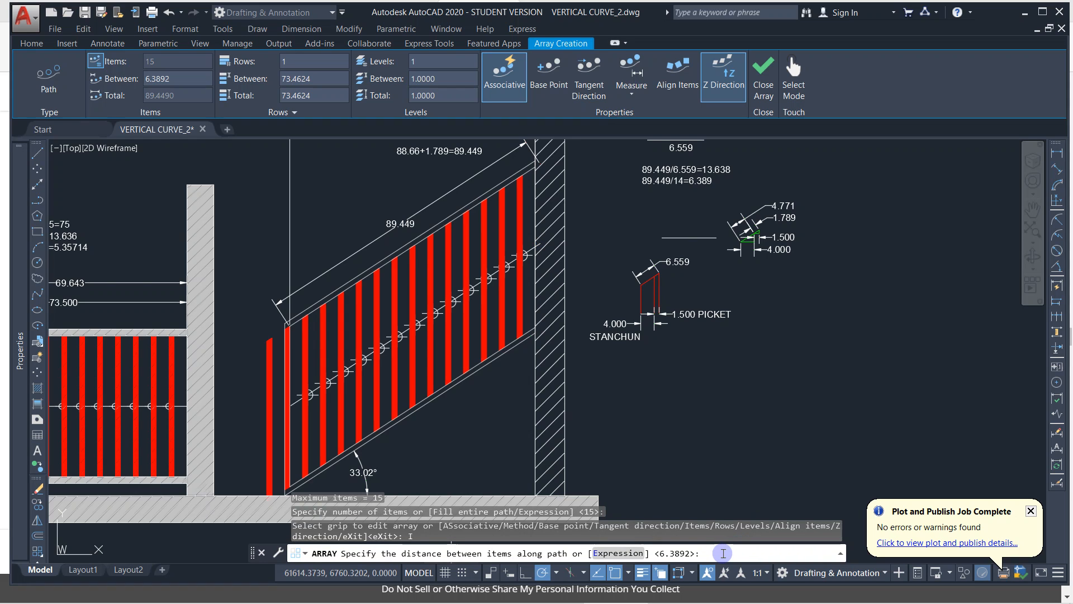
key(Return)
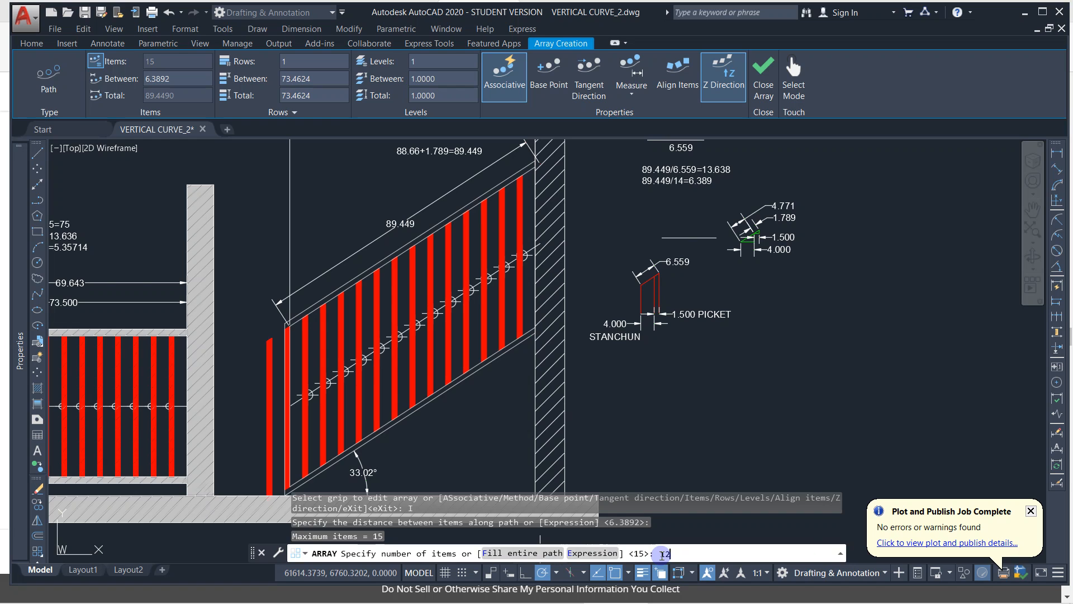
key(Return)
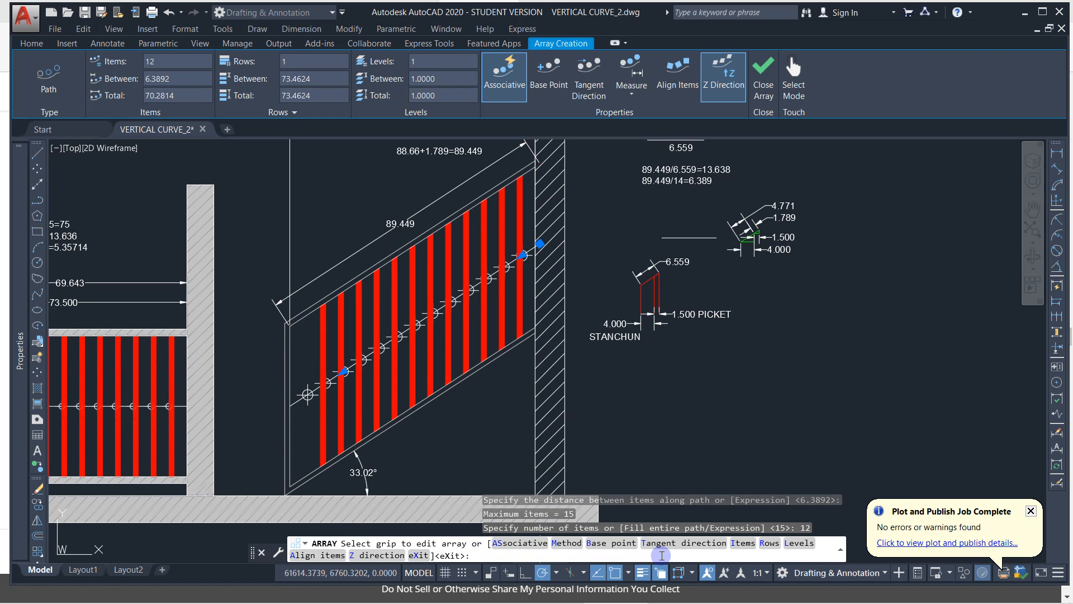
- Set the number of pickets in the path array to 13 with the same spacing and finish the array
click(743, 543)
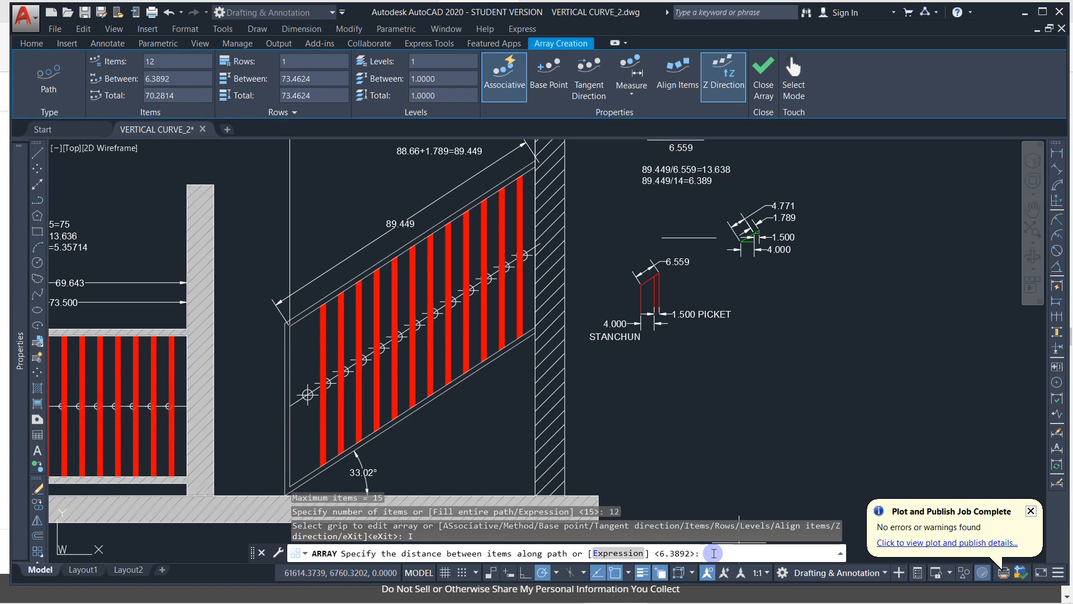
key(Return)
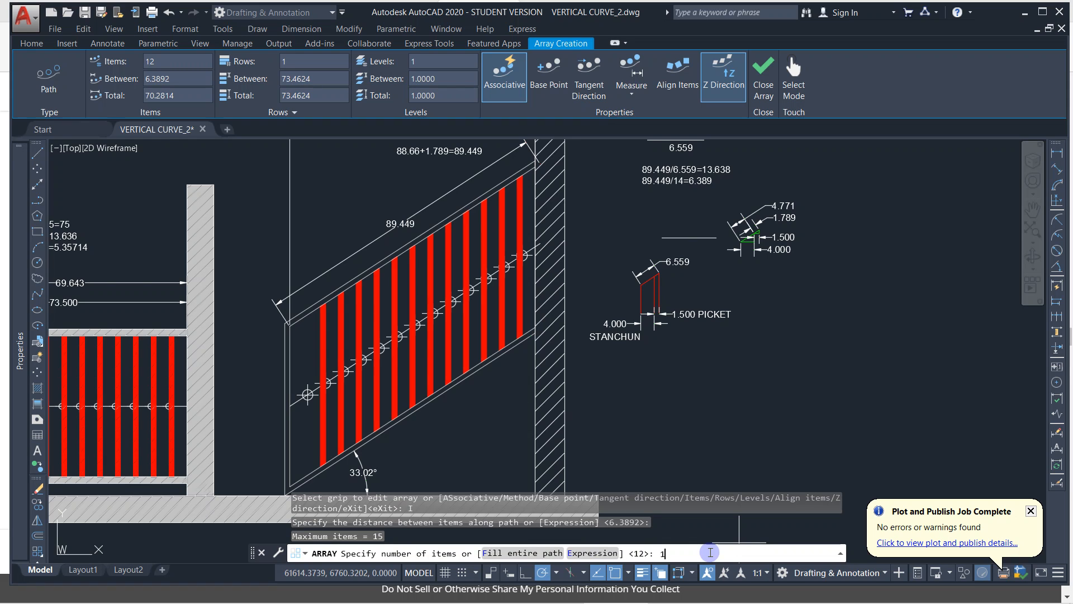
text(13)
key(Return)
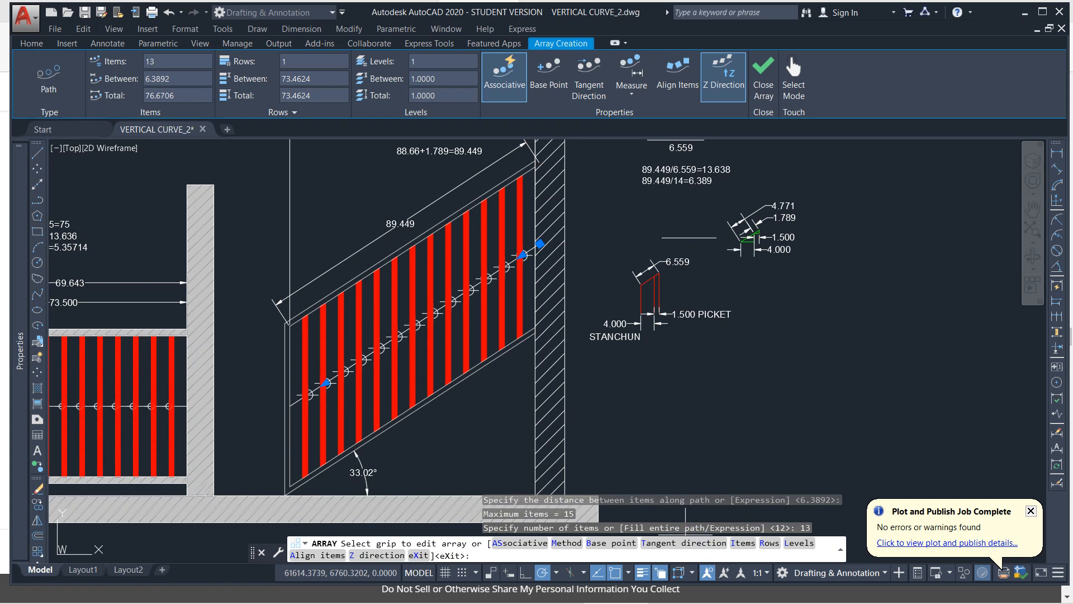
key(Return)
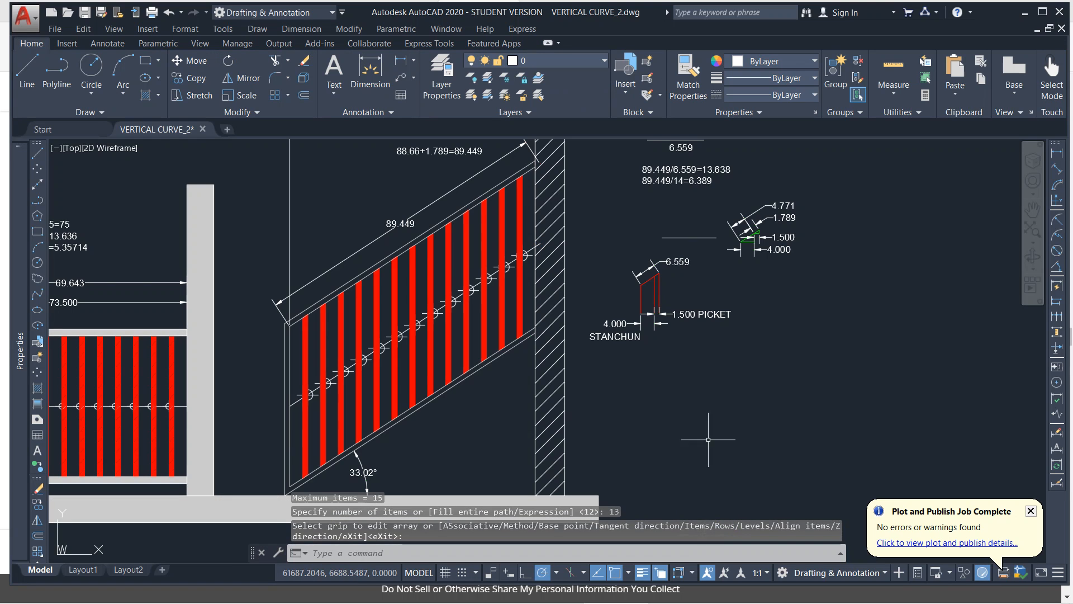
click(687, 452)
key(Escape)
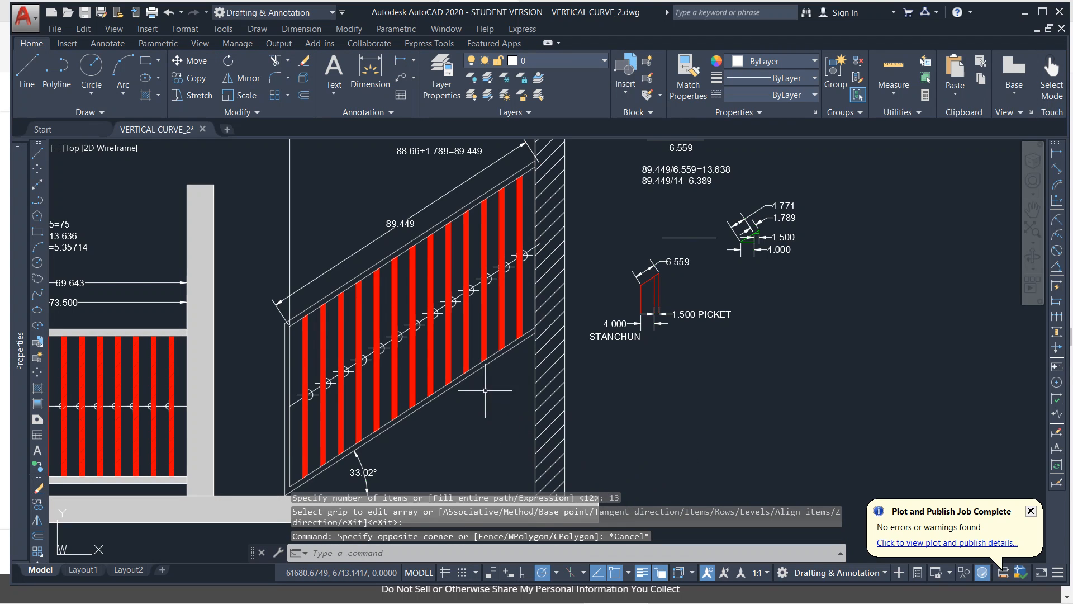
click(502, 334)
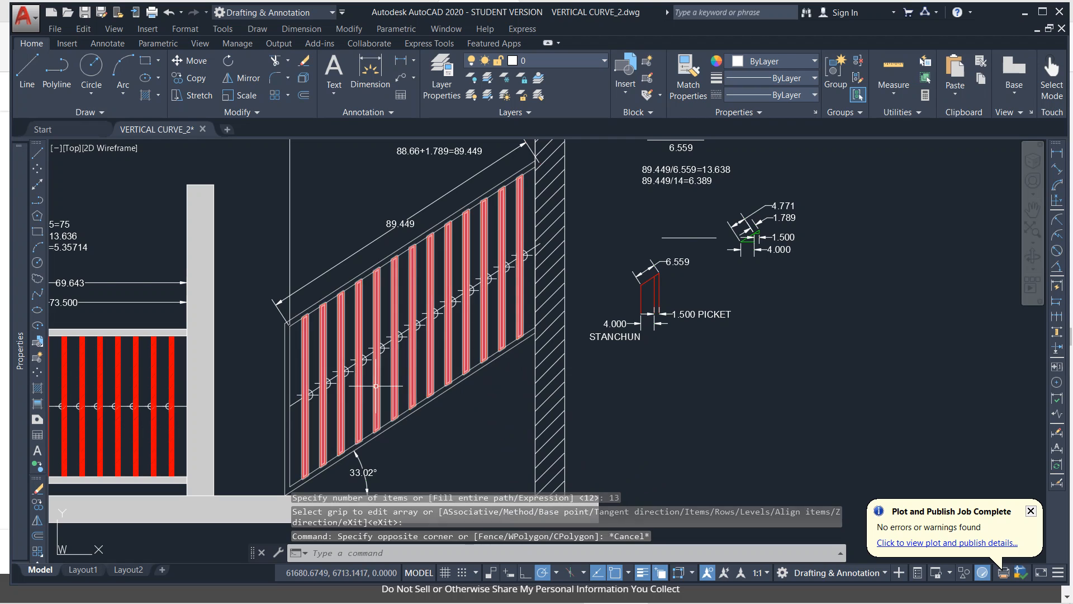
key(Escape)
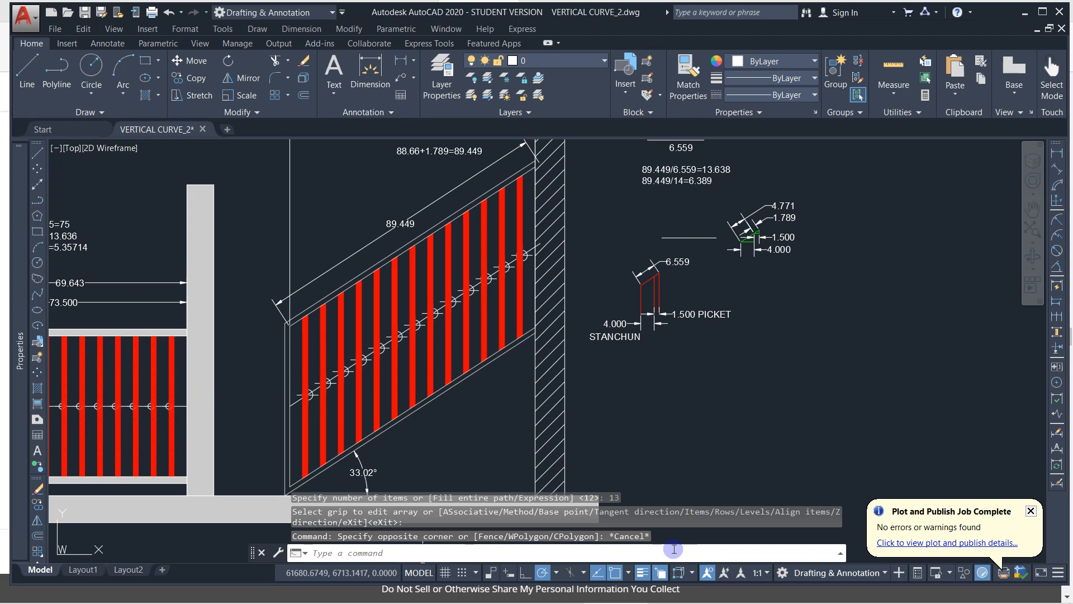
scroll(652, 455, down, 3)
scroll(647, 412, up, 3)
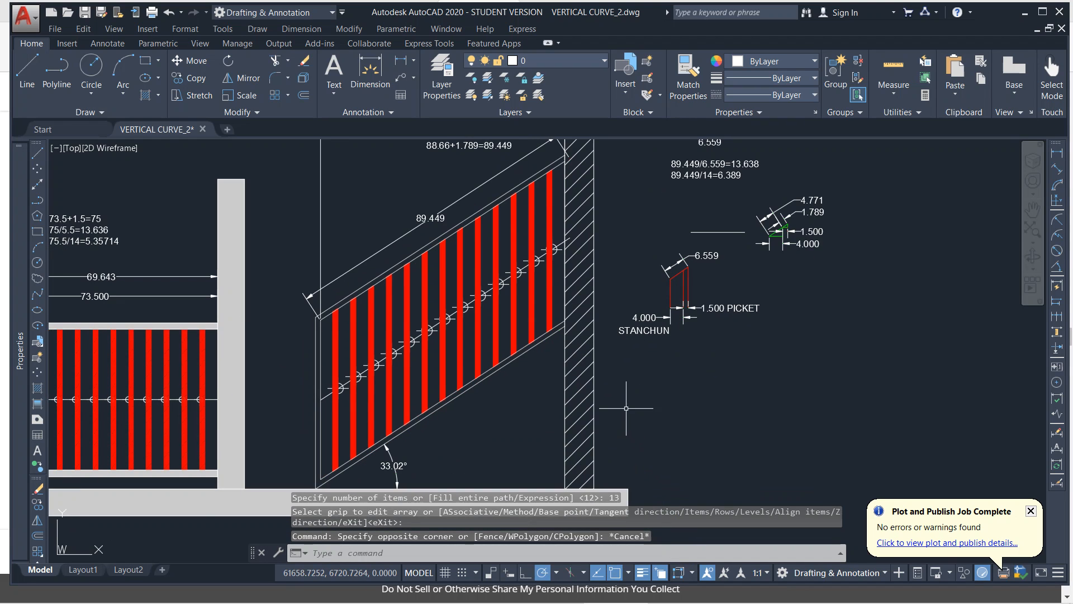
middle_drag(612, 387, 630, 412)
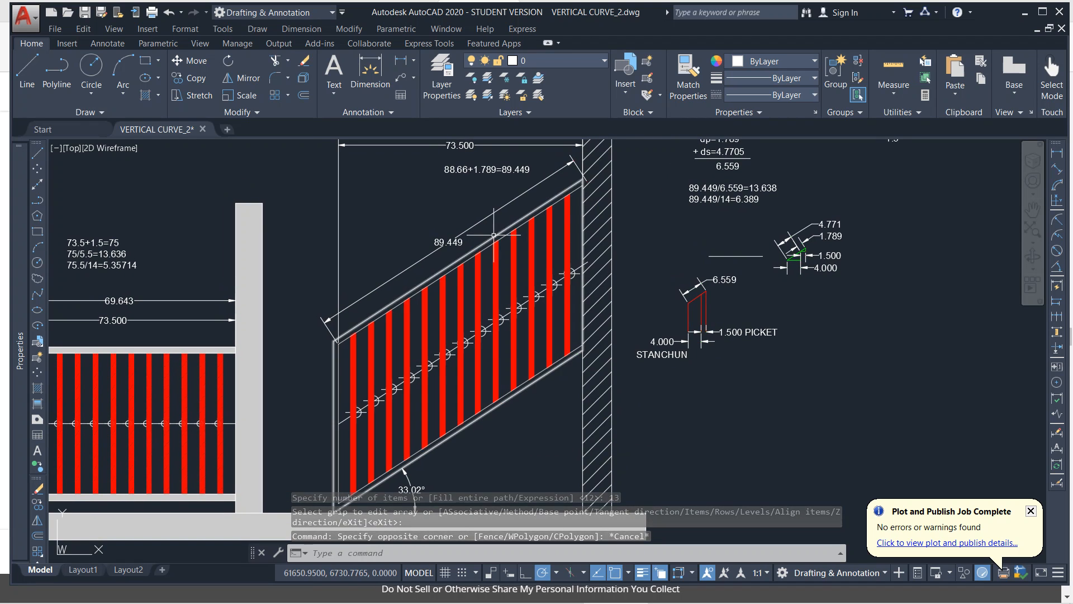
click(592, 537)
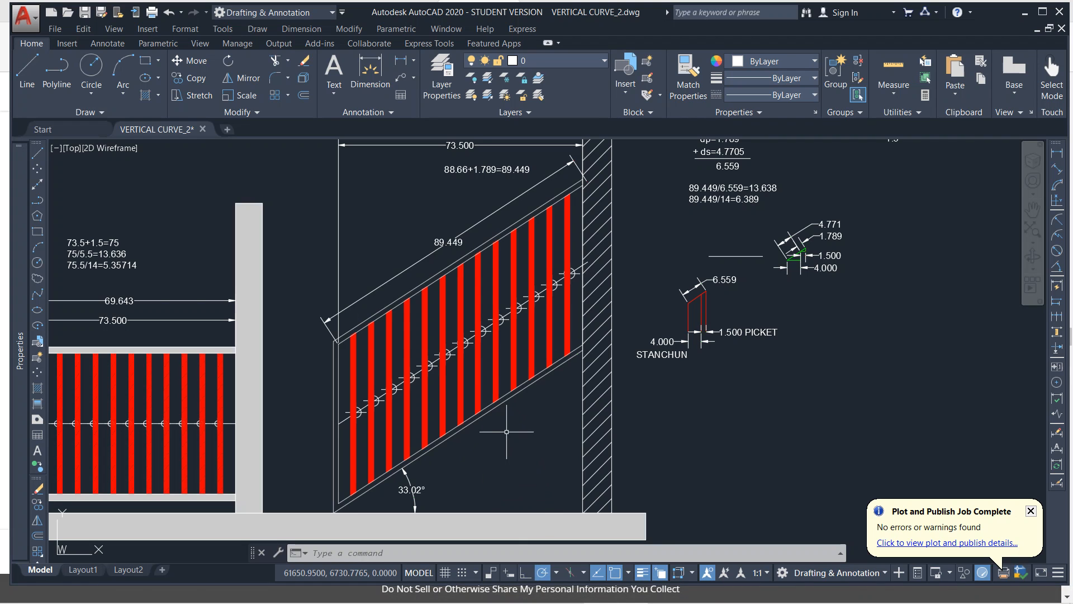
scroll(513, 420, down, 2)
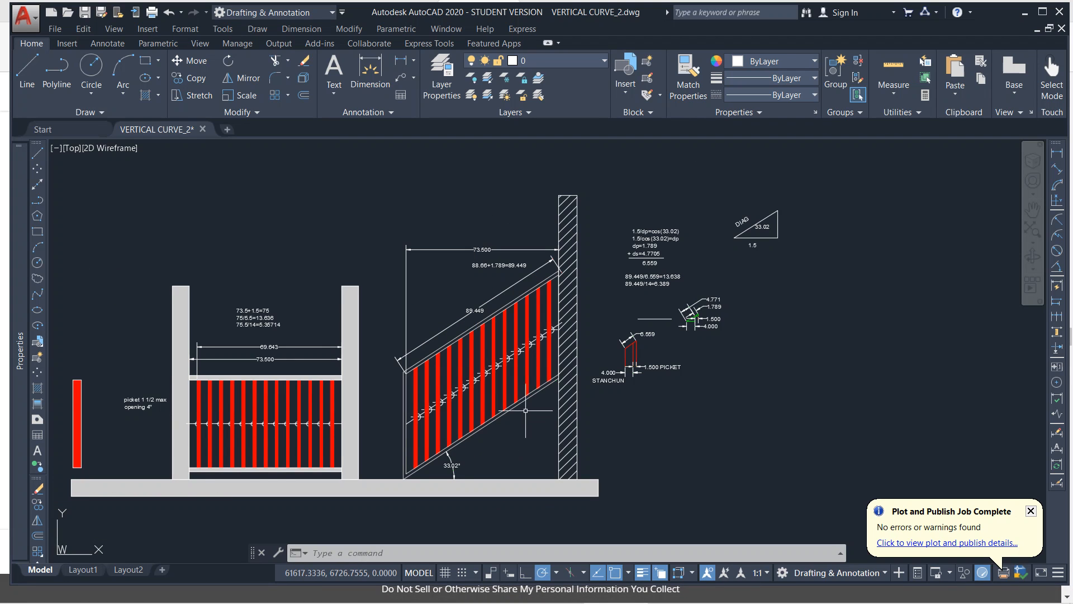
- Extend the sloped picket array's item count with its grip past the railing's lower end post, adding two pickets
click(535, 373)
click(515, 384)
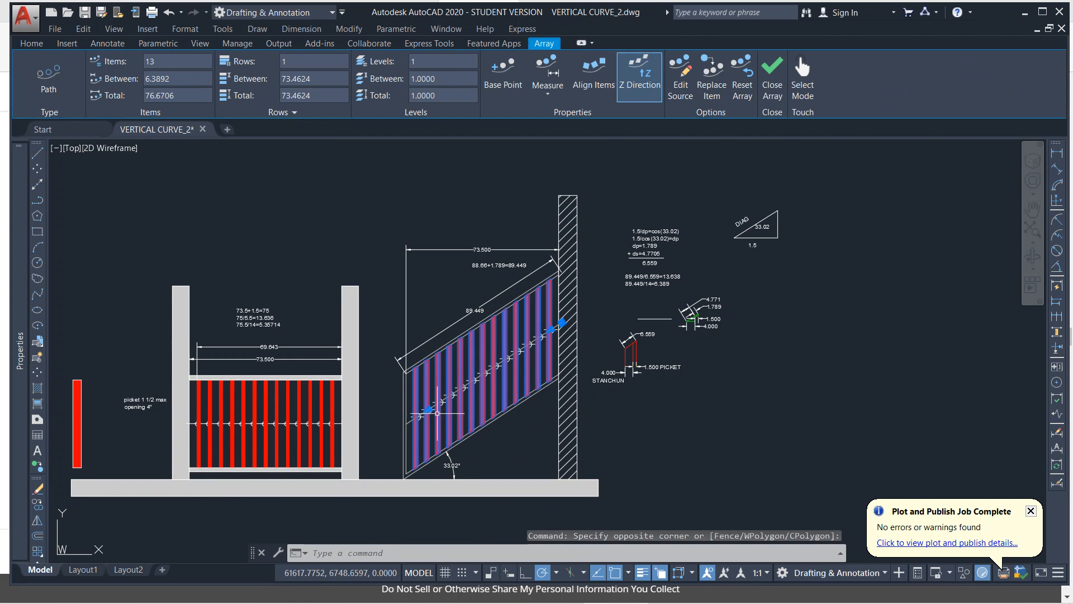
scroll(438, 413, up, 4)
click(382, 425)
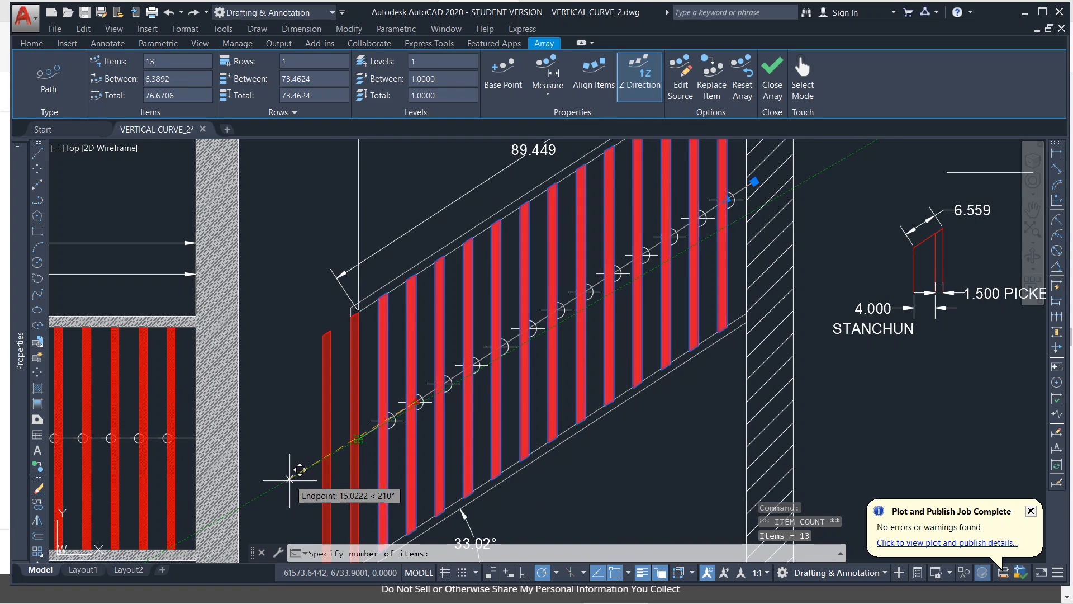
click(290, 479)
key(Escape)
key(Escape)
scroll(444, 427, down, 2)
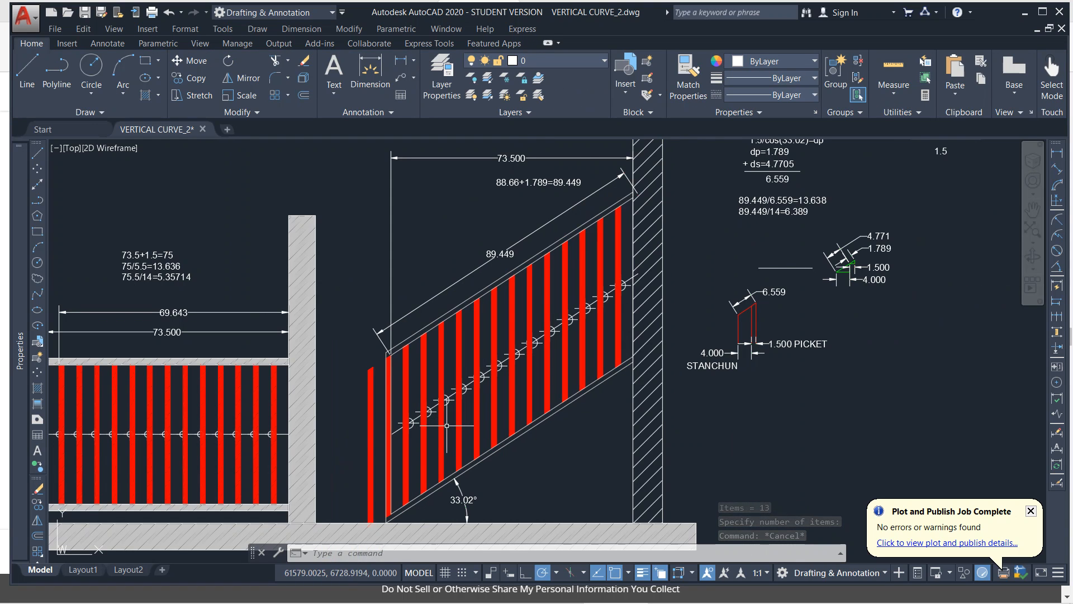
- Undo the item-count change and the sloped picket array itself, back to the single picket at the wall
key(ctrl+z)
key(ctrl+z)
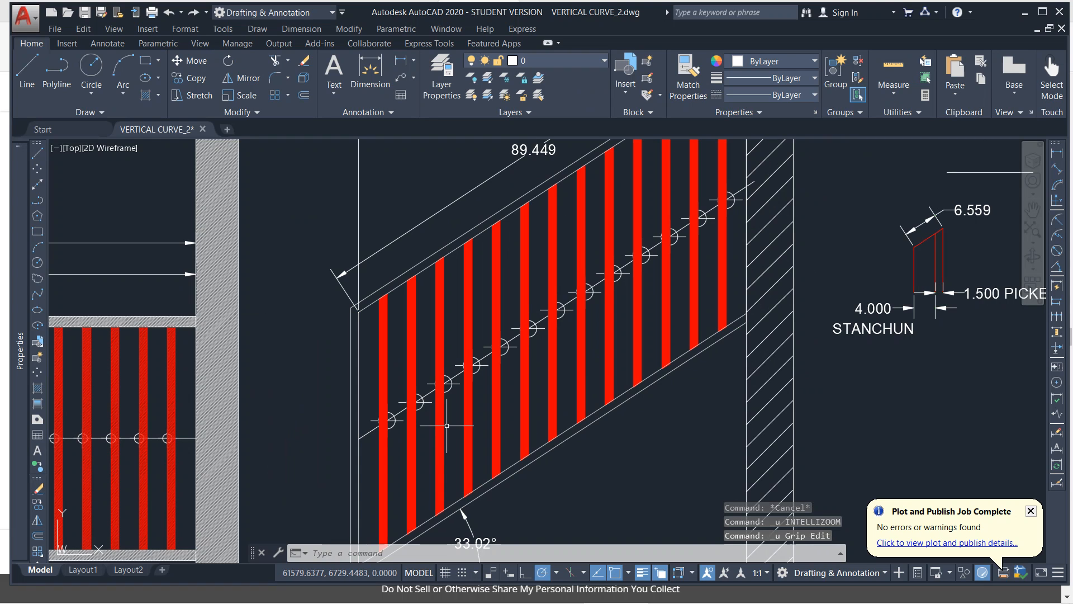
key(ctrl+z)
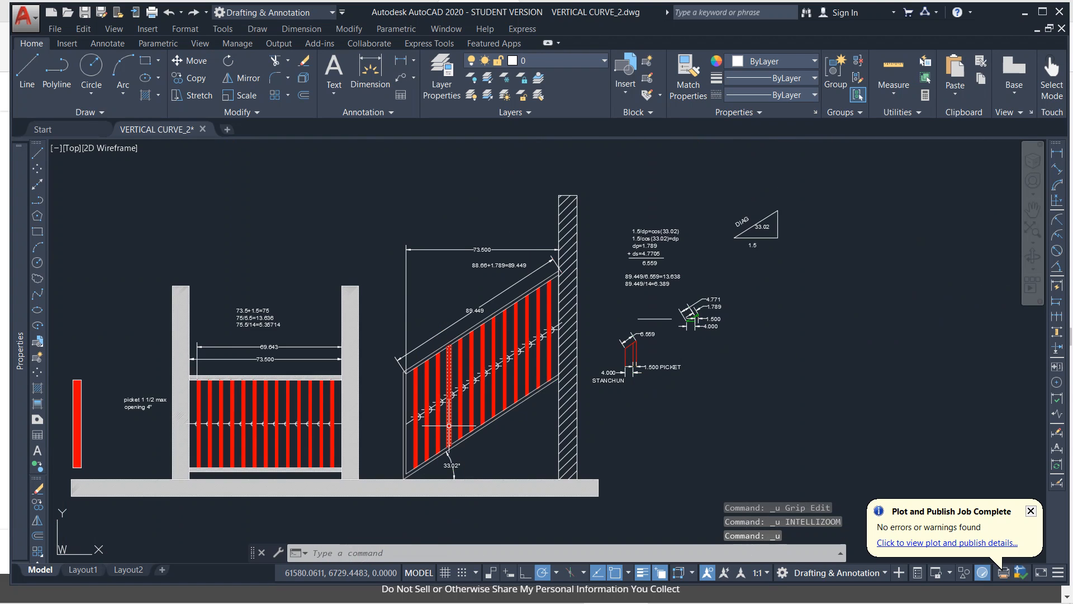
key(ctrl+z)
key(ctrl+z)
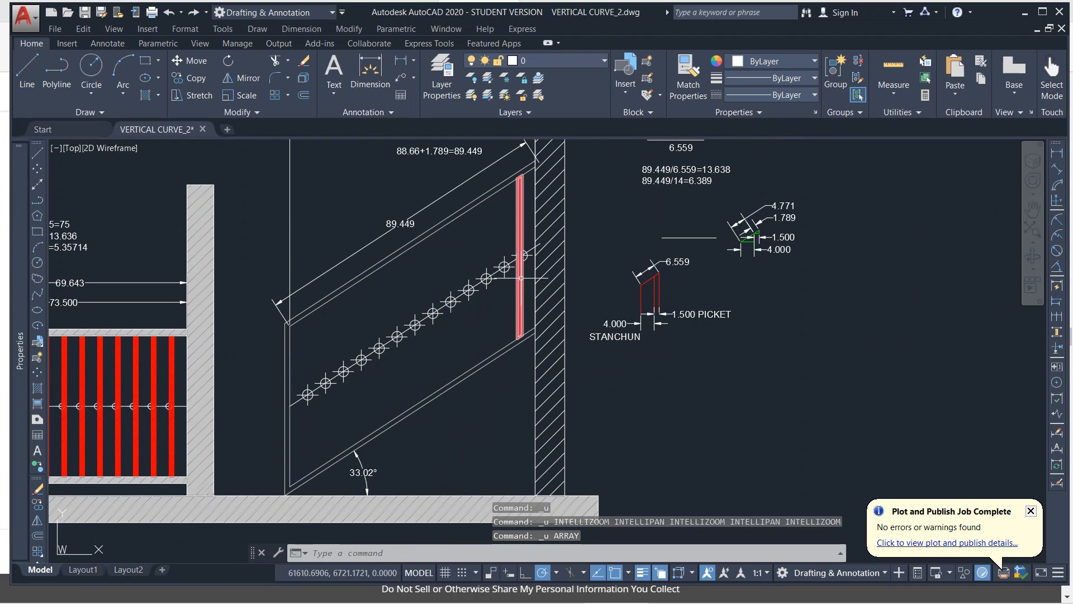
- Shorten the sloped centre line by stretching its upper end to the uppermost division point at the red picket
scroll(521, 276, up, 5)
key(Escape)
click(540, 210)
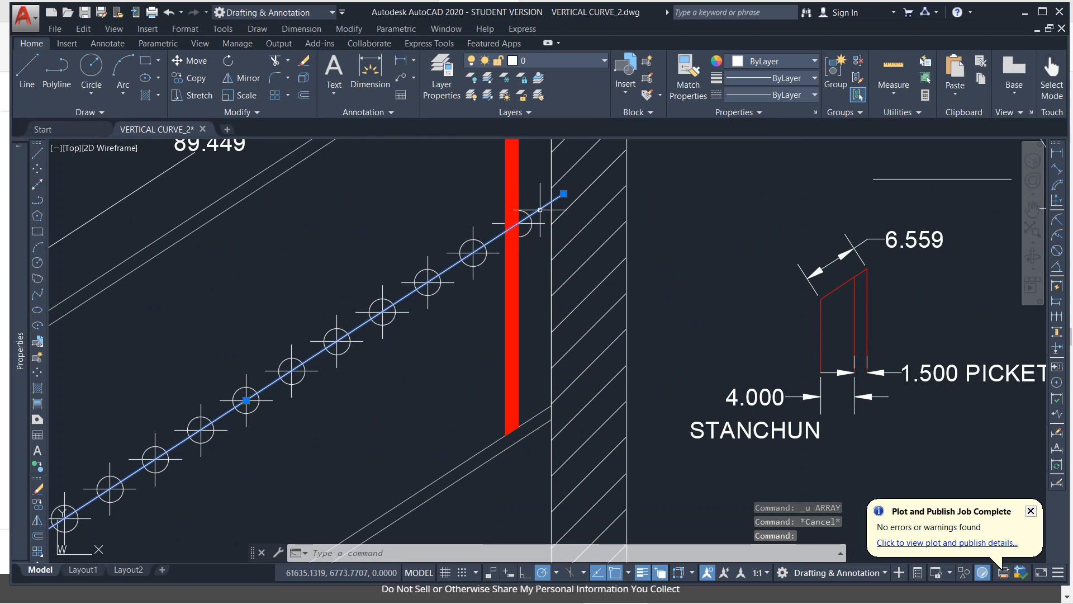
click(563, 194)
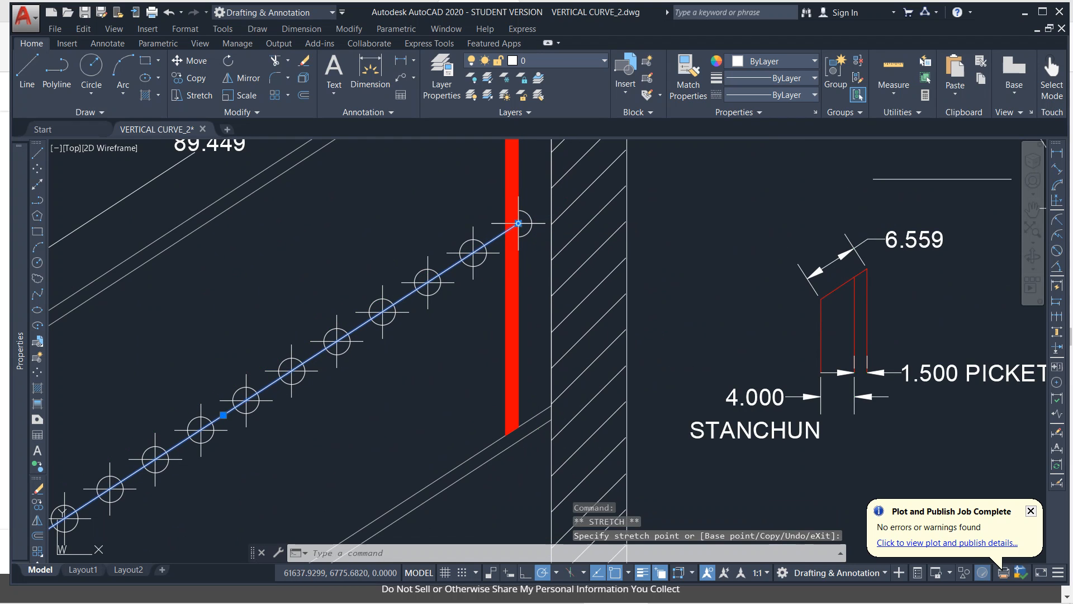
key(Escape)
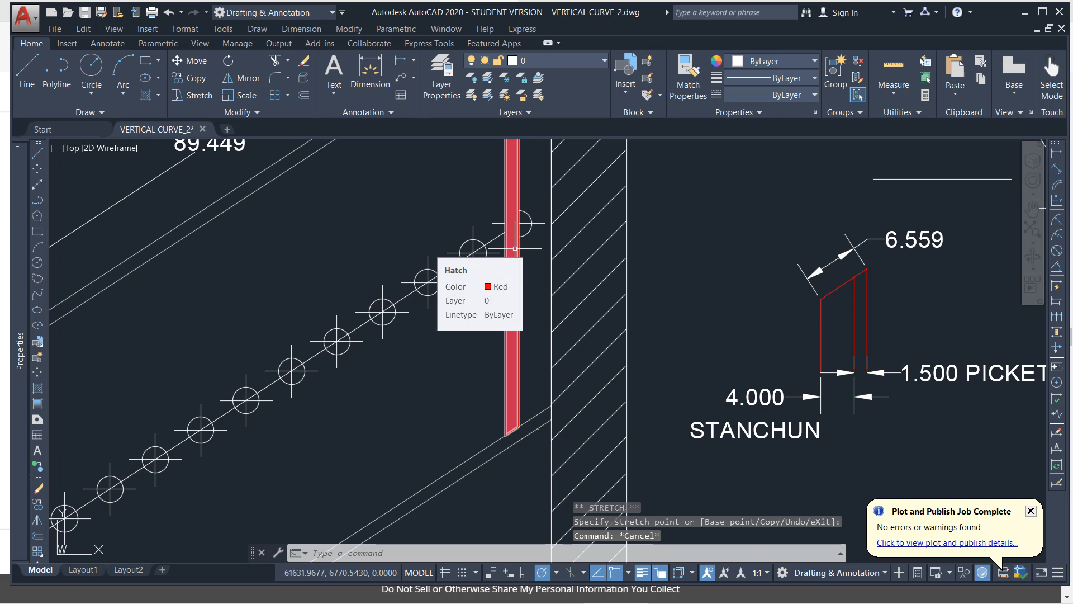
scroll(515, 247, down, 2)
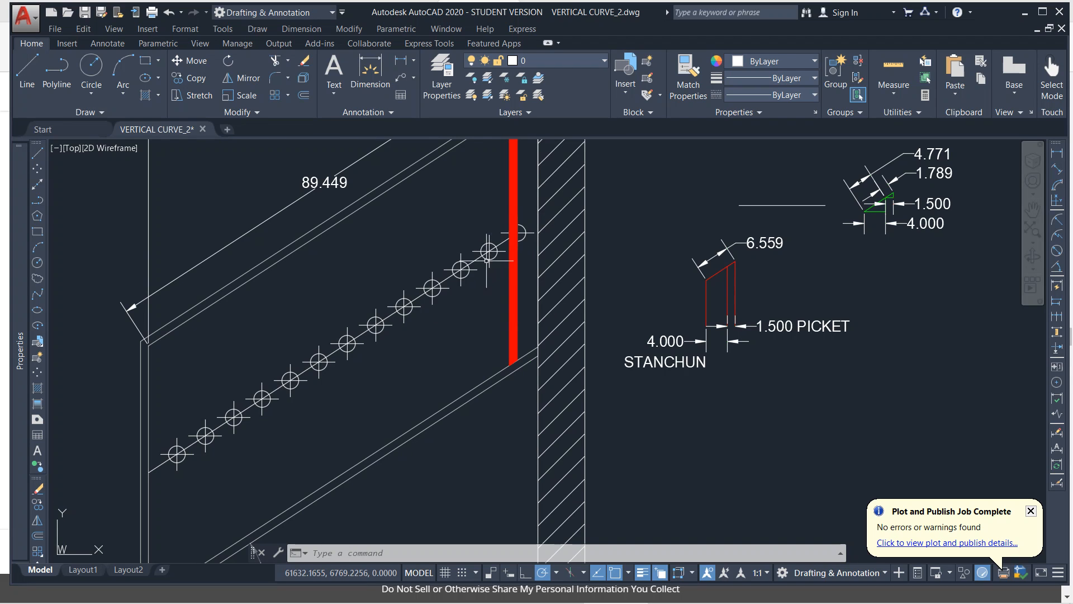
key(Escape)
key(Escape)
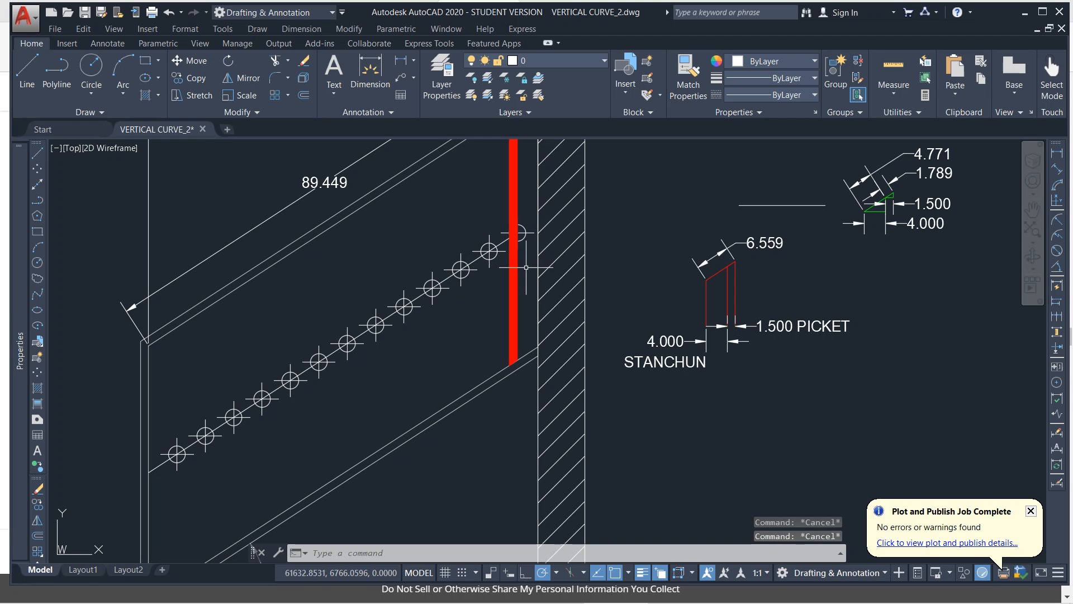
click(519, 276)
key(Escape)
key(Escape)
scroll(485, 302, down, 4)
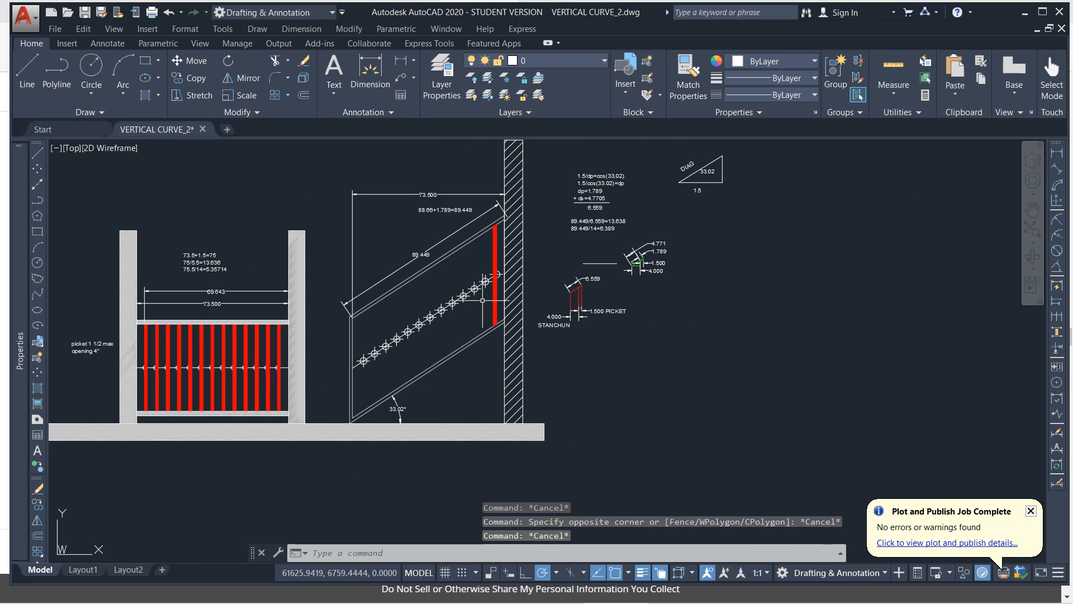
middle_drag(482, 300, 525, 275)
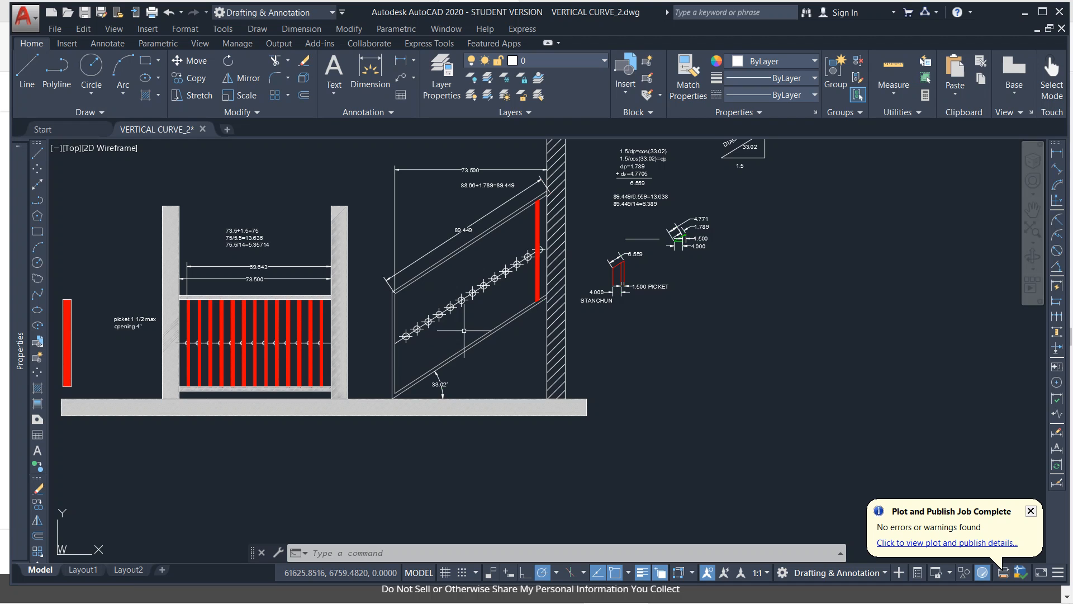
middle_drag(398, 352, 489, 367)
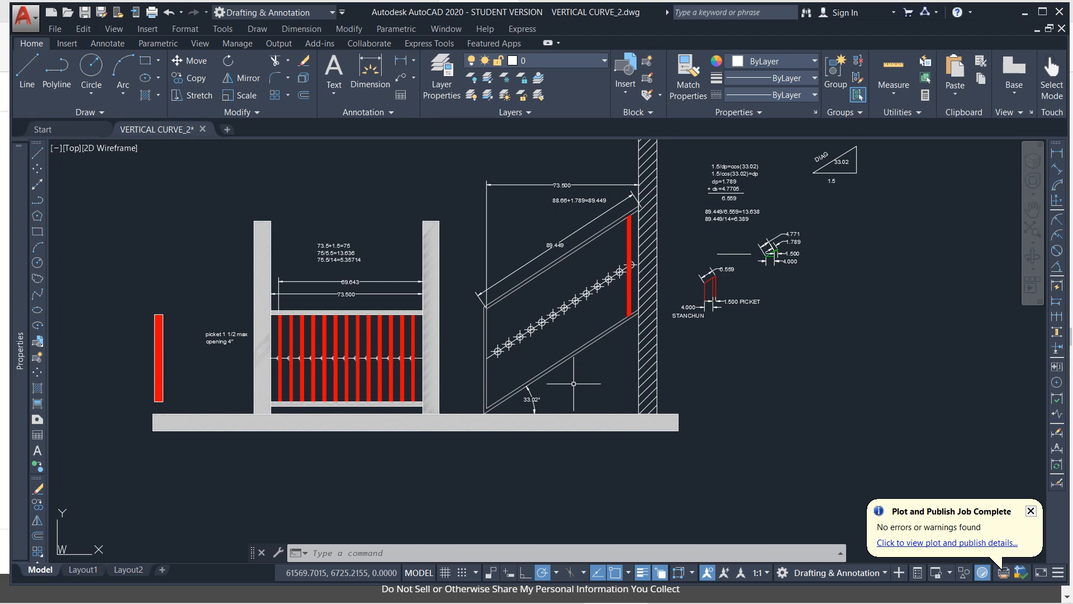
middle_drag(573, 383, 569, 434)
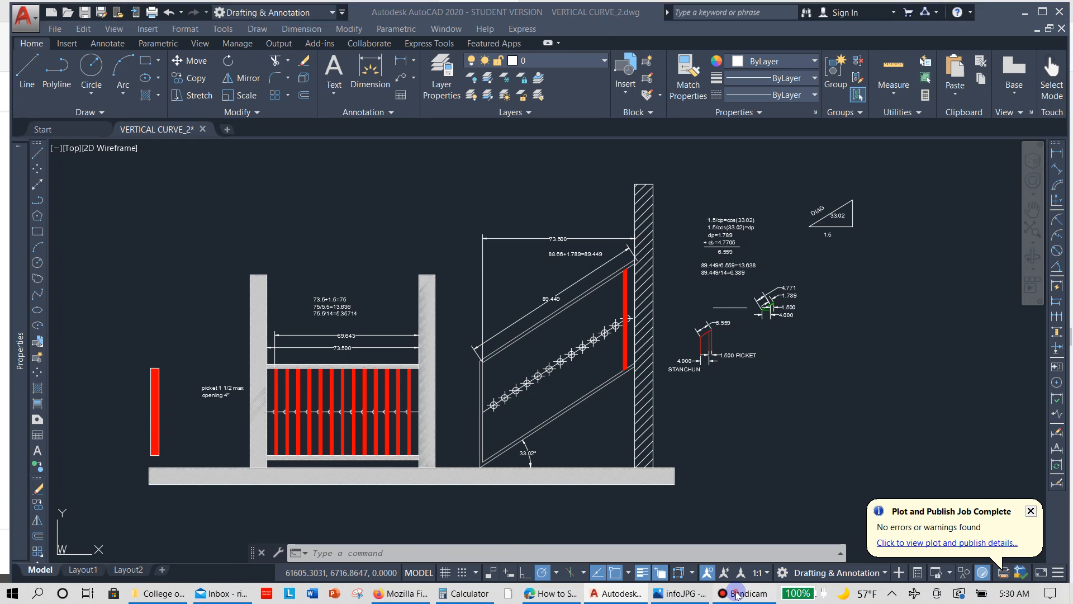
click(738, 594)
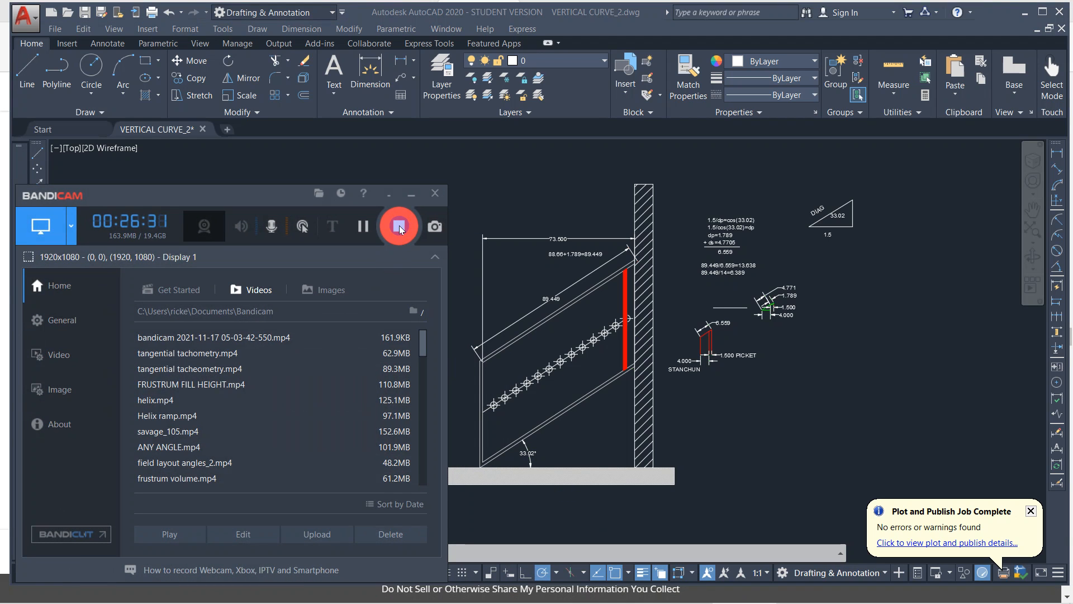